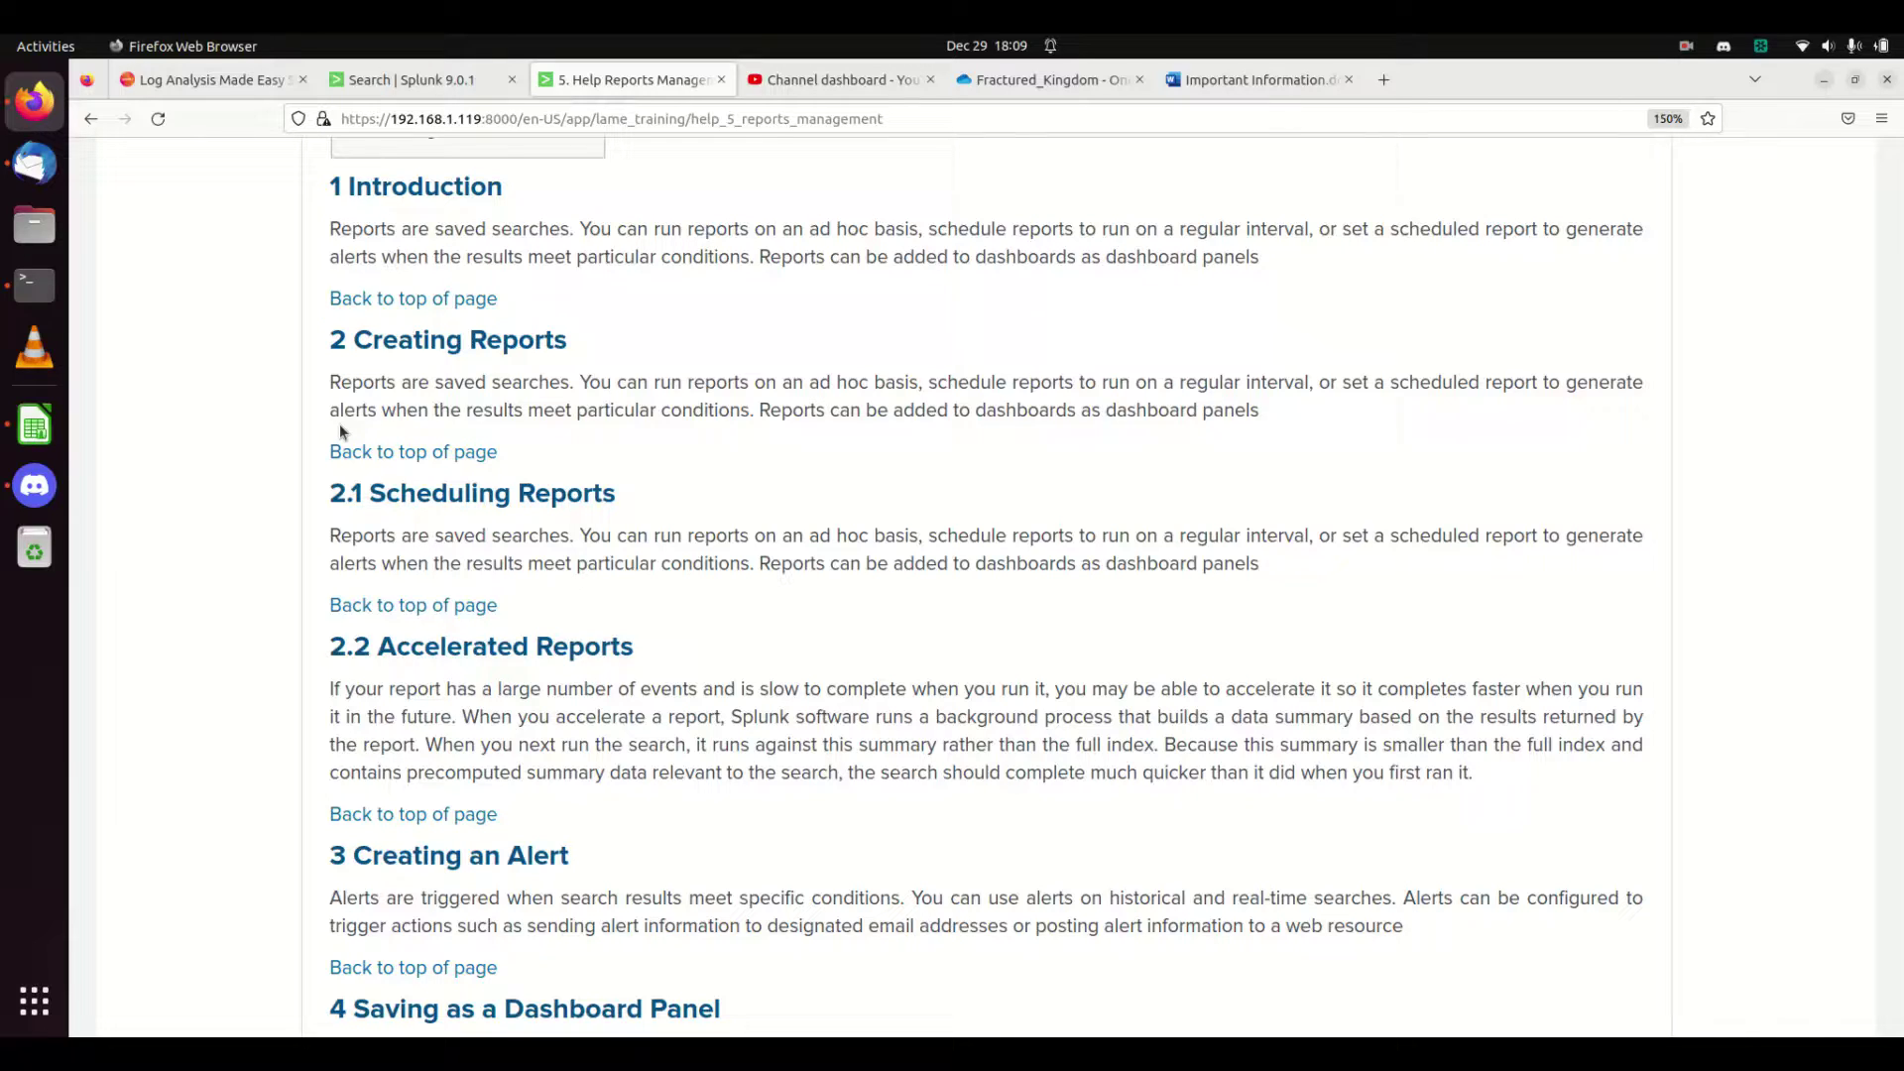
# Scroll through the Reports Management help page's sections on reports, alerts and dashboard panels.
pyautogui.scroll(1, 869, 585)
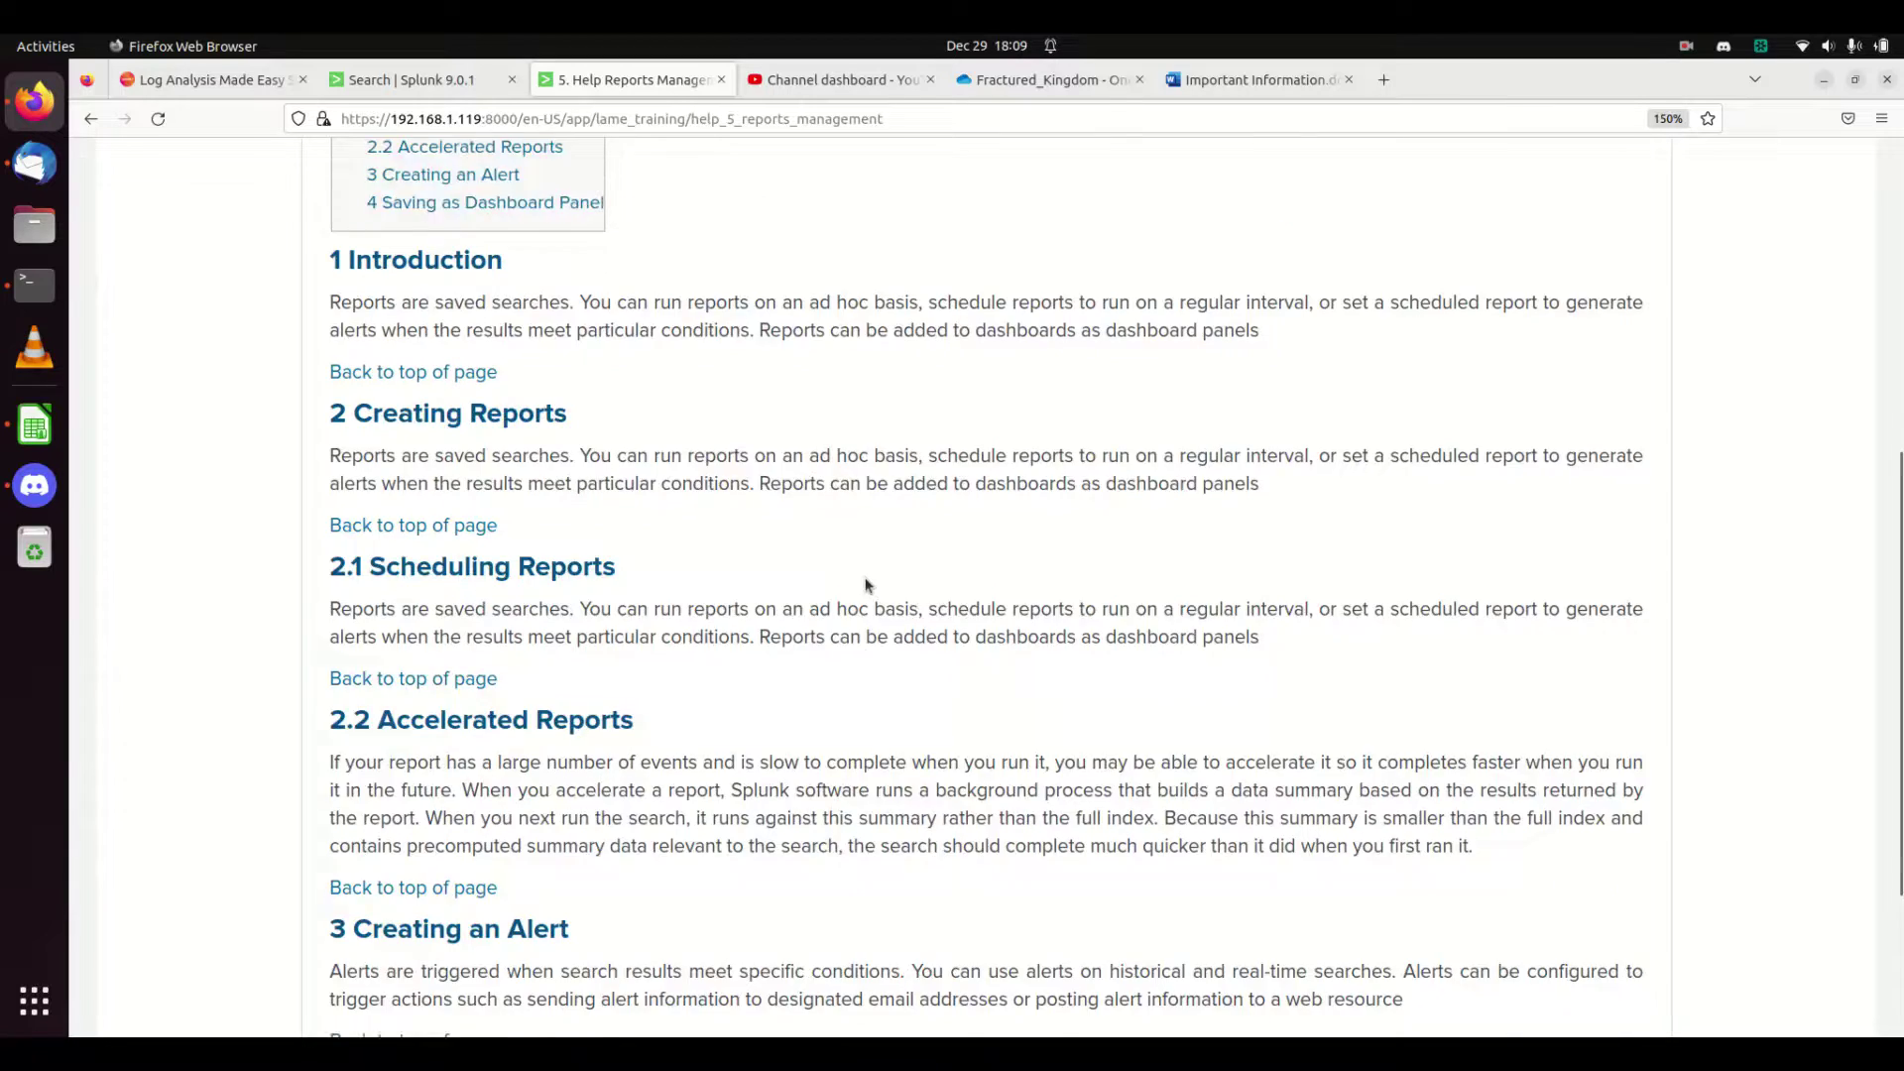
pyautogui.scroll(6, 863, 571)
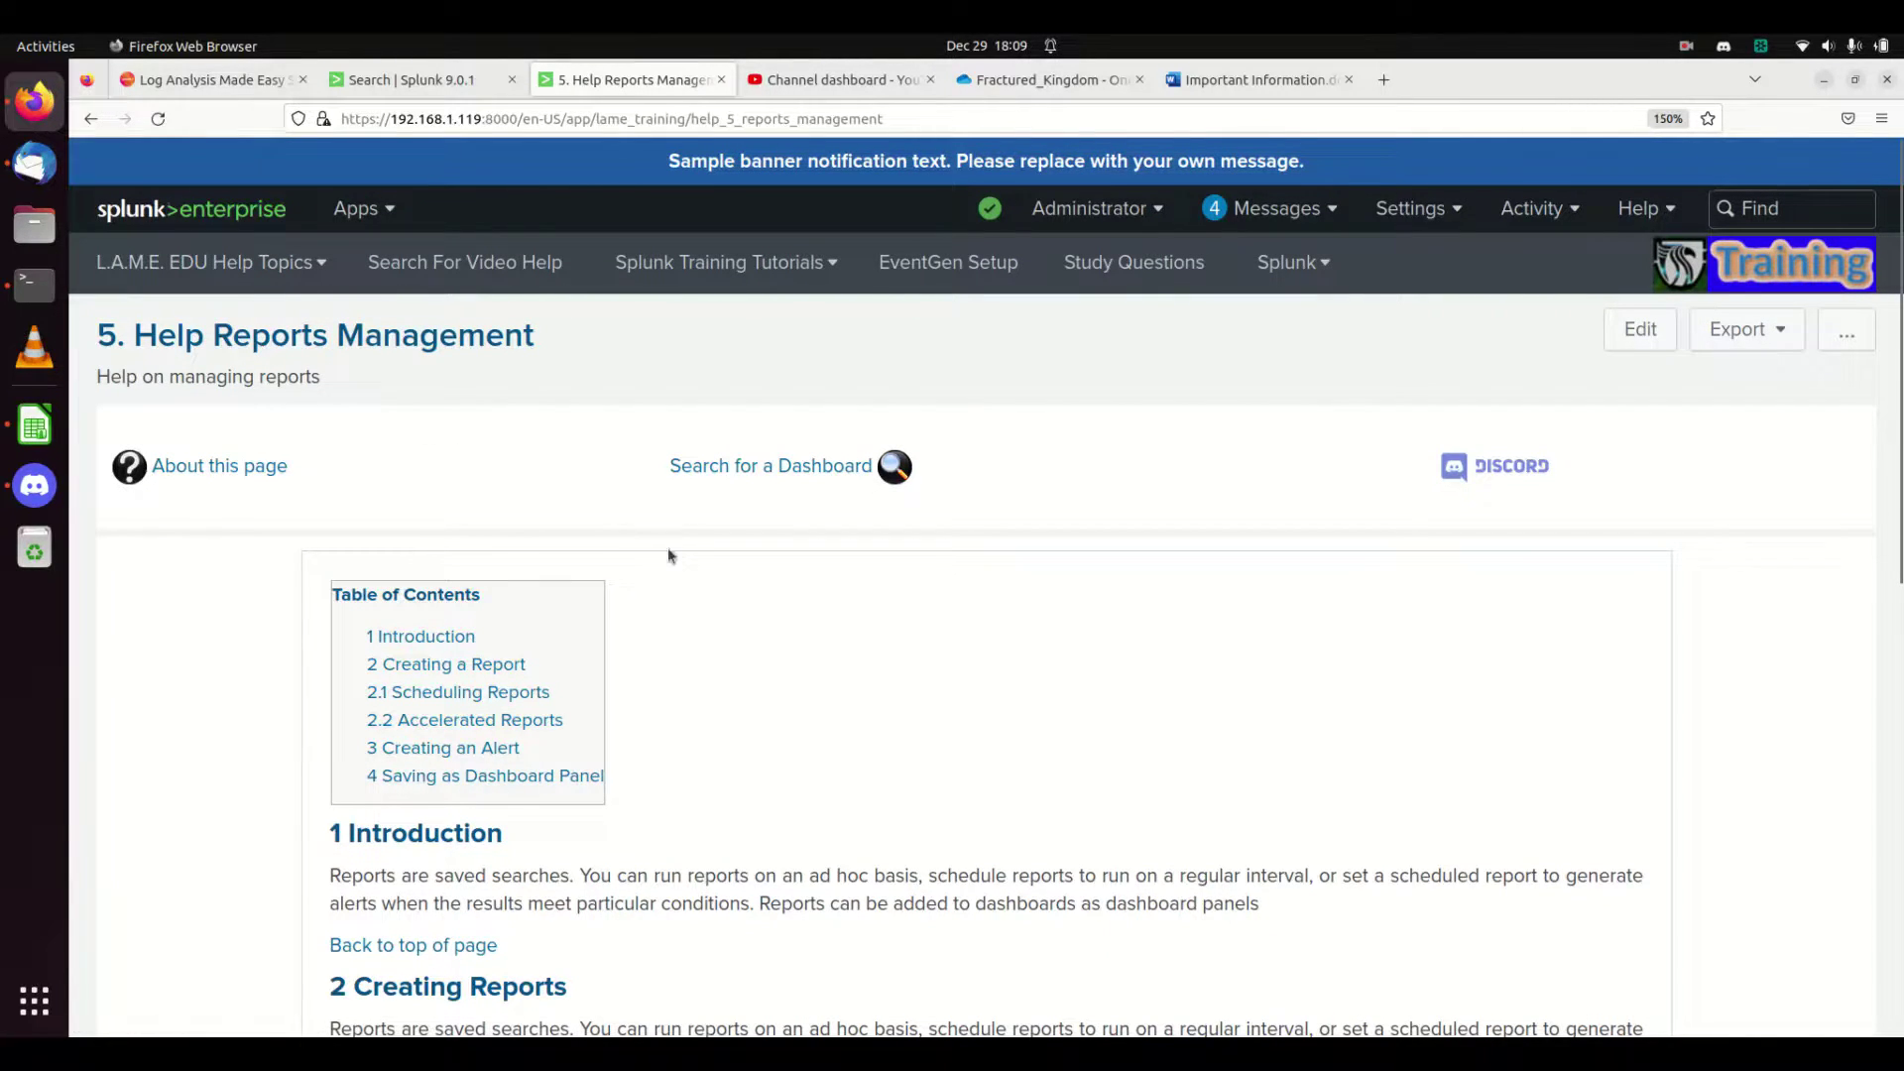
pyautogui.scroll(-9, 799, 719)
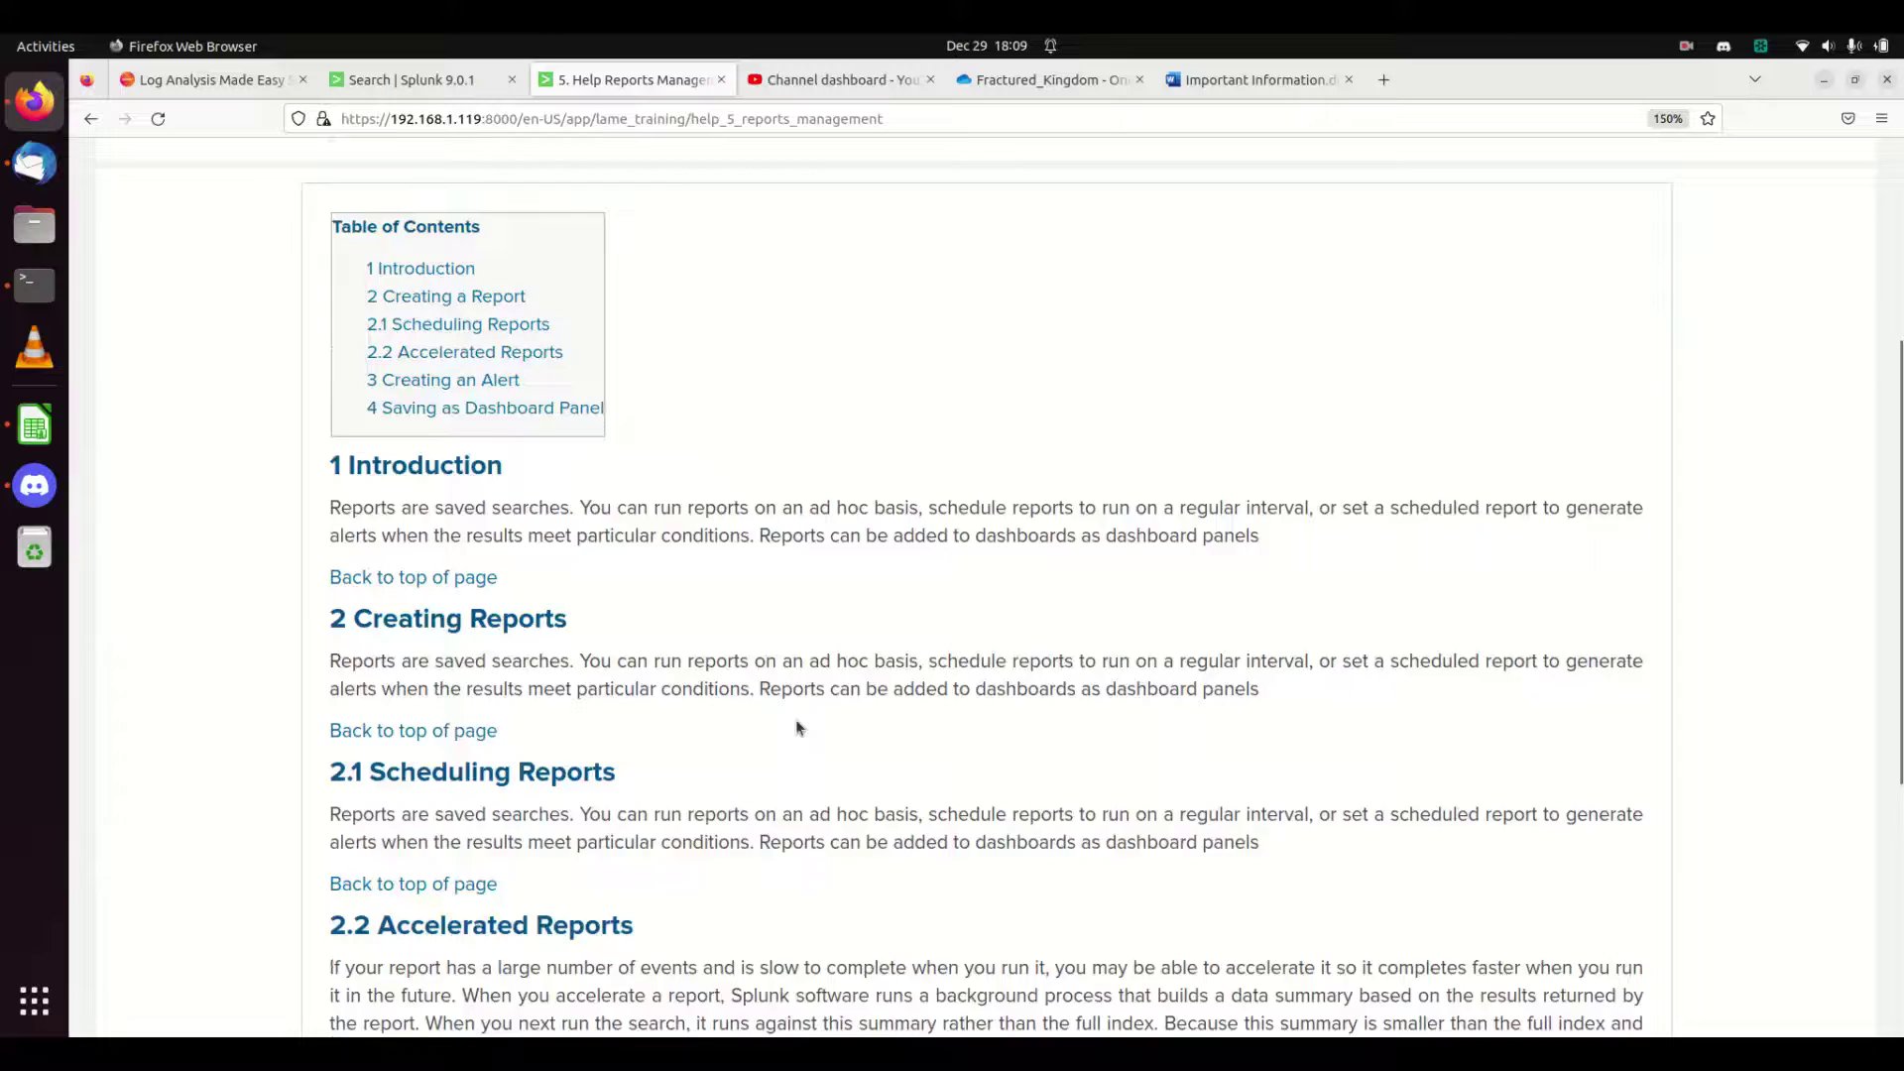
pyautogui.scroll(-2, 797, 698)
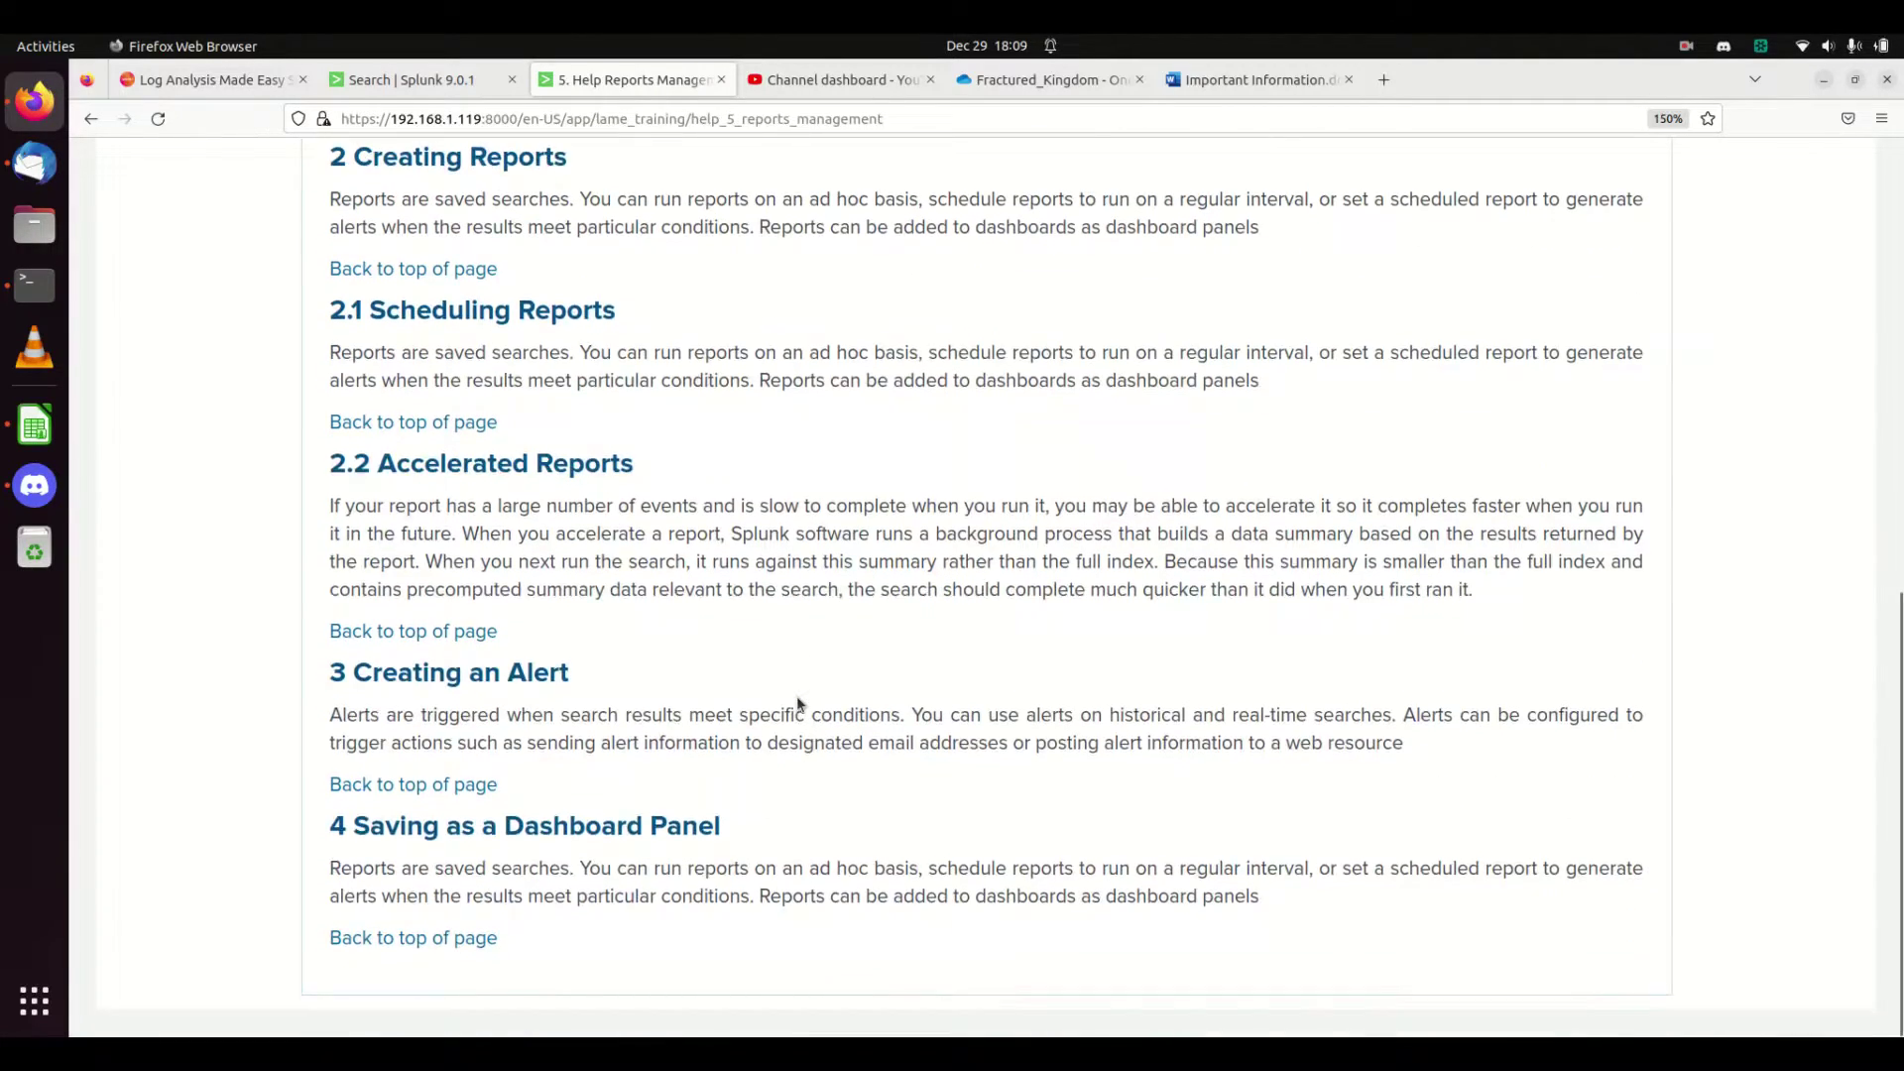
pyautogui.scroll(2, 836, 688)
pyautogui.scroll(3, 843, 680)
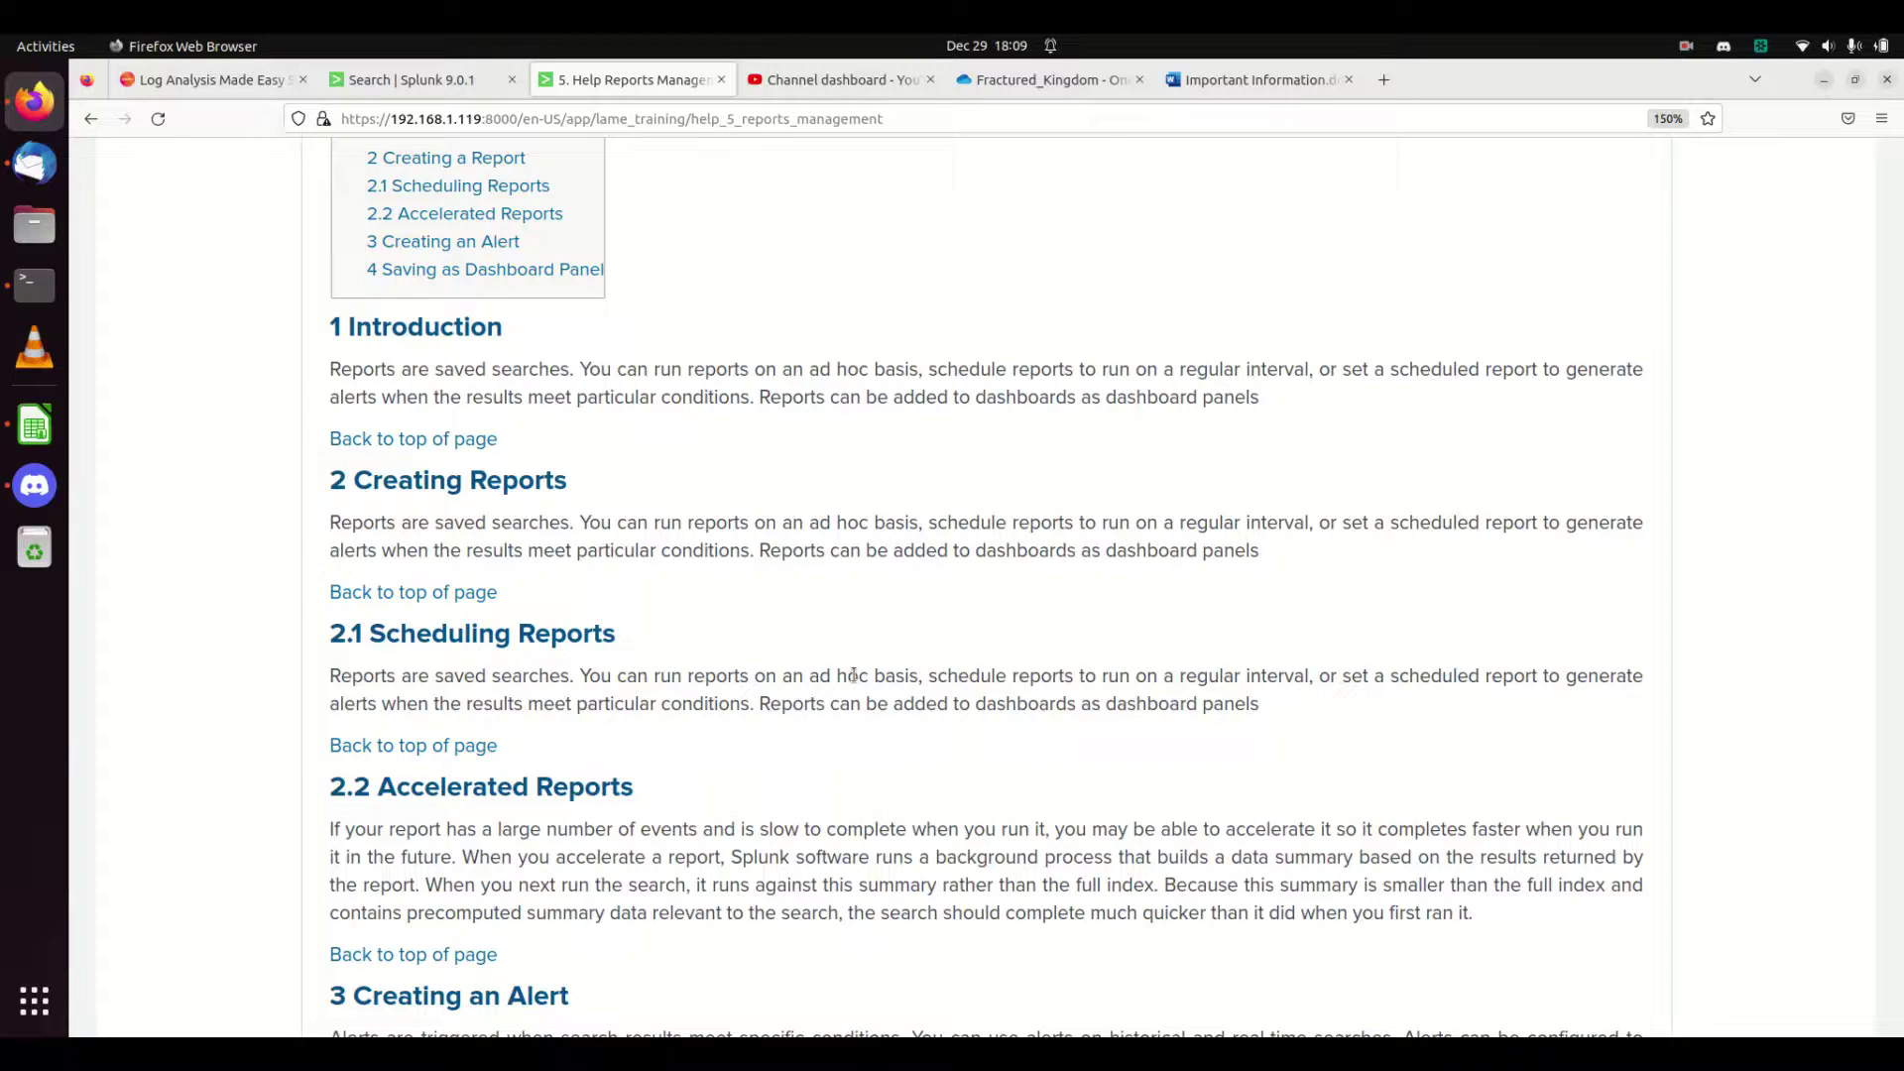
pyautogui.scroll(-5, 853, 675)
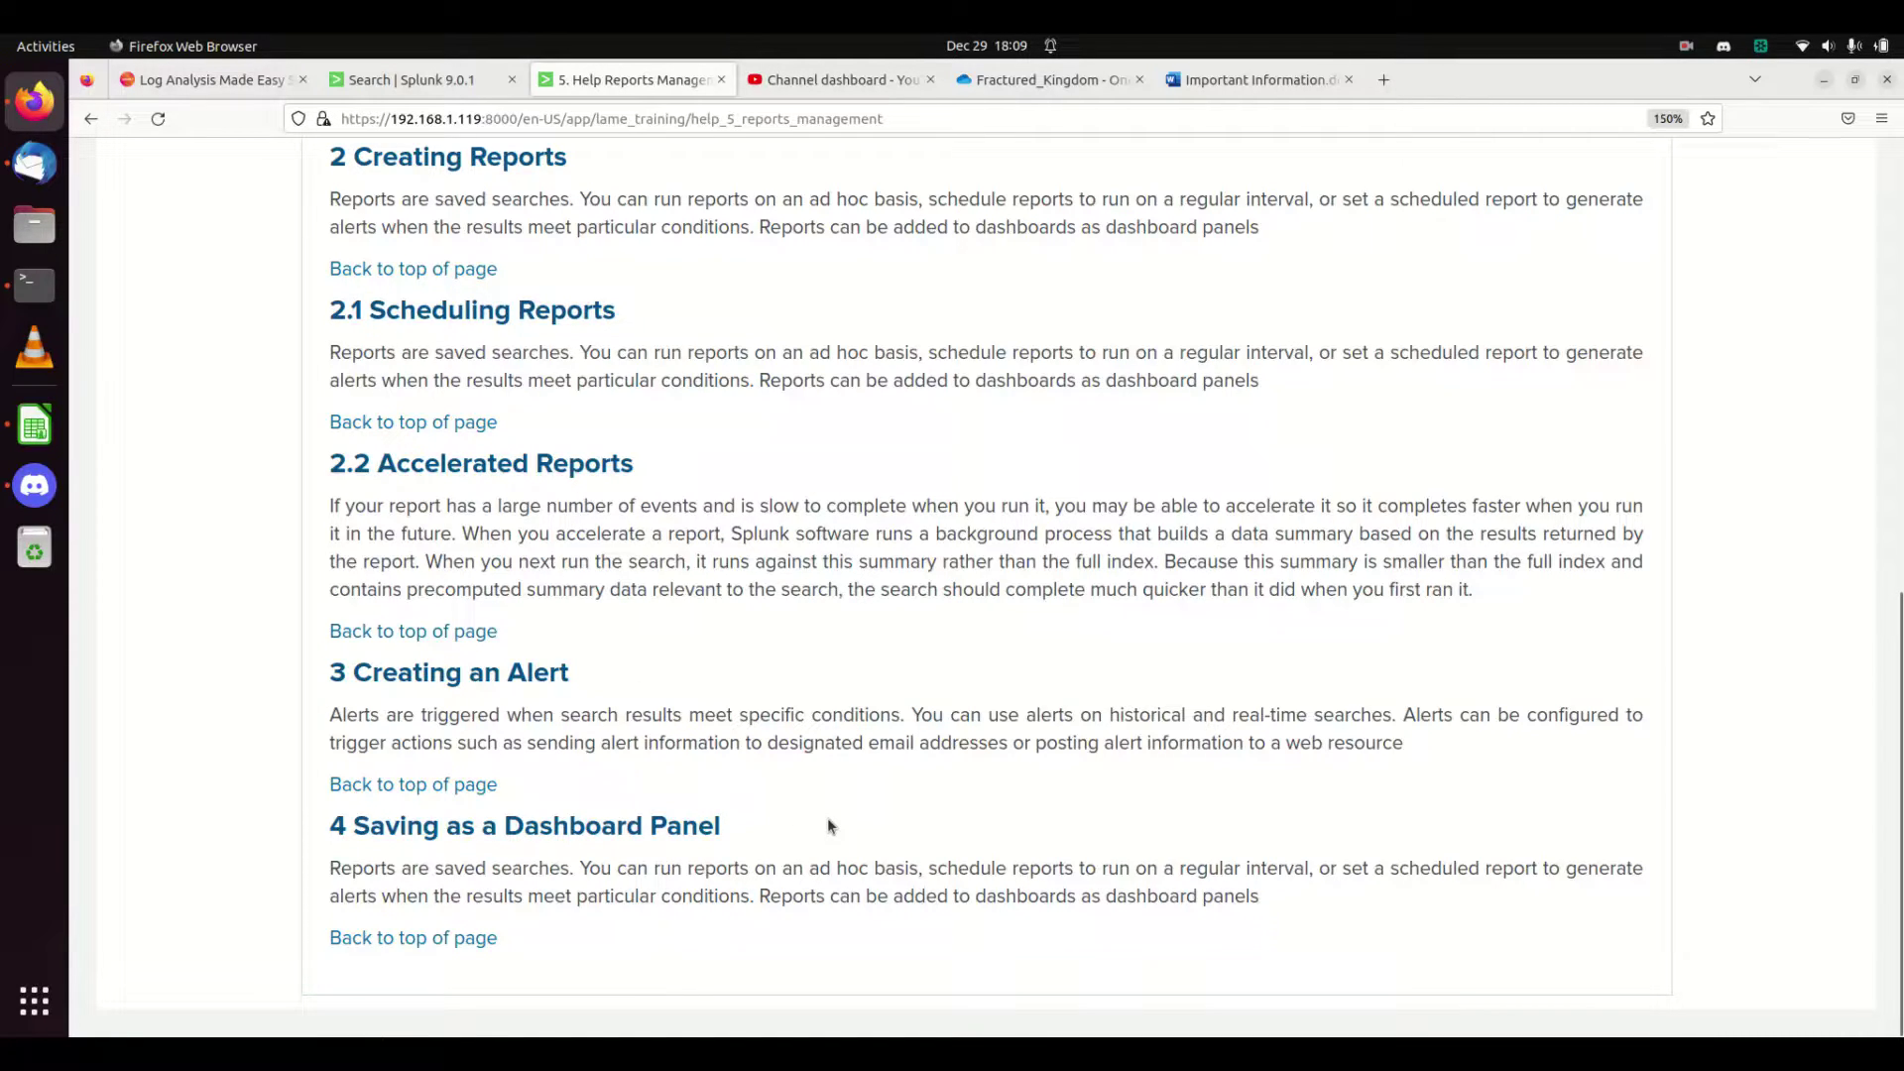
pyautogui.scroll(13, 830, 826)
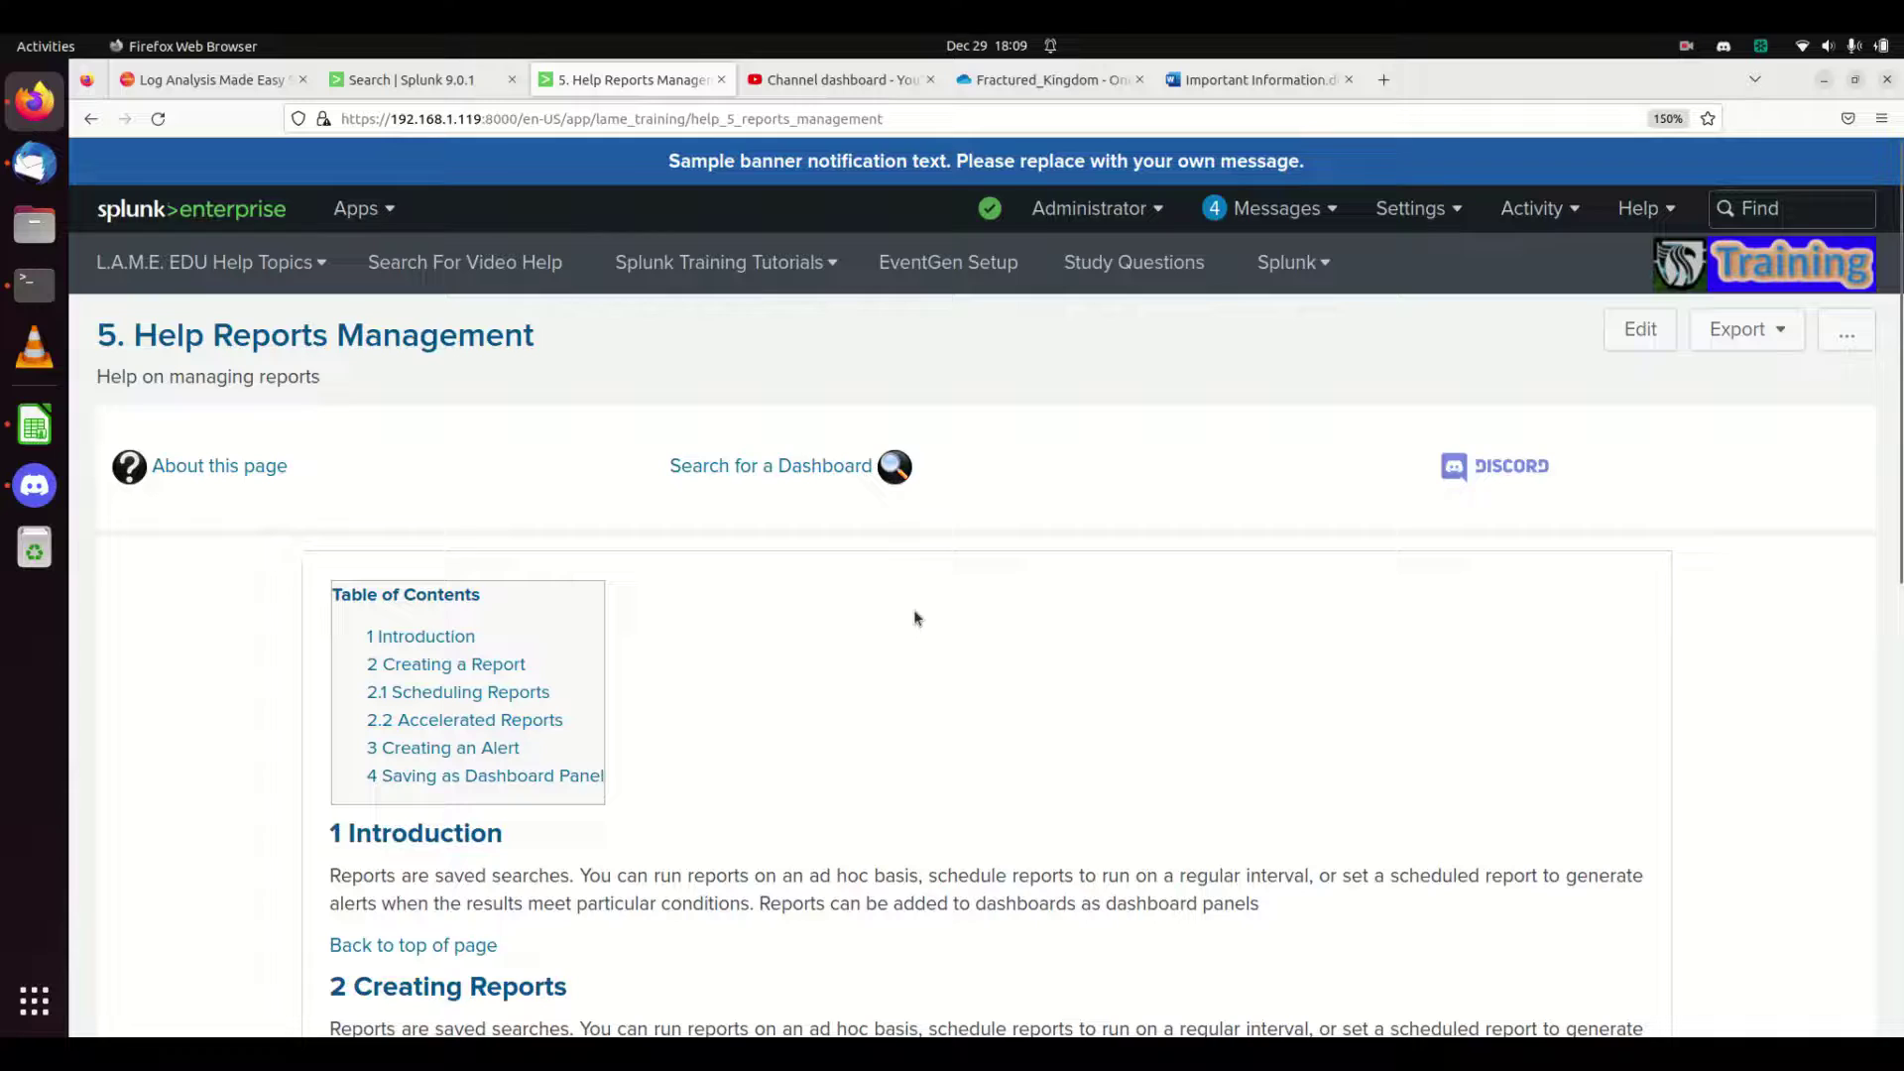
# Run the search 'index=lame_training sourcetype=lame_conn | stats count by src_ip' to list source IP counts.
pyautogui.click(414, 81)
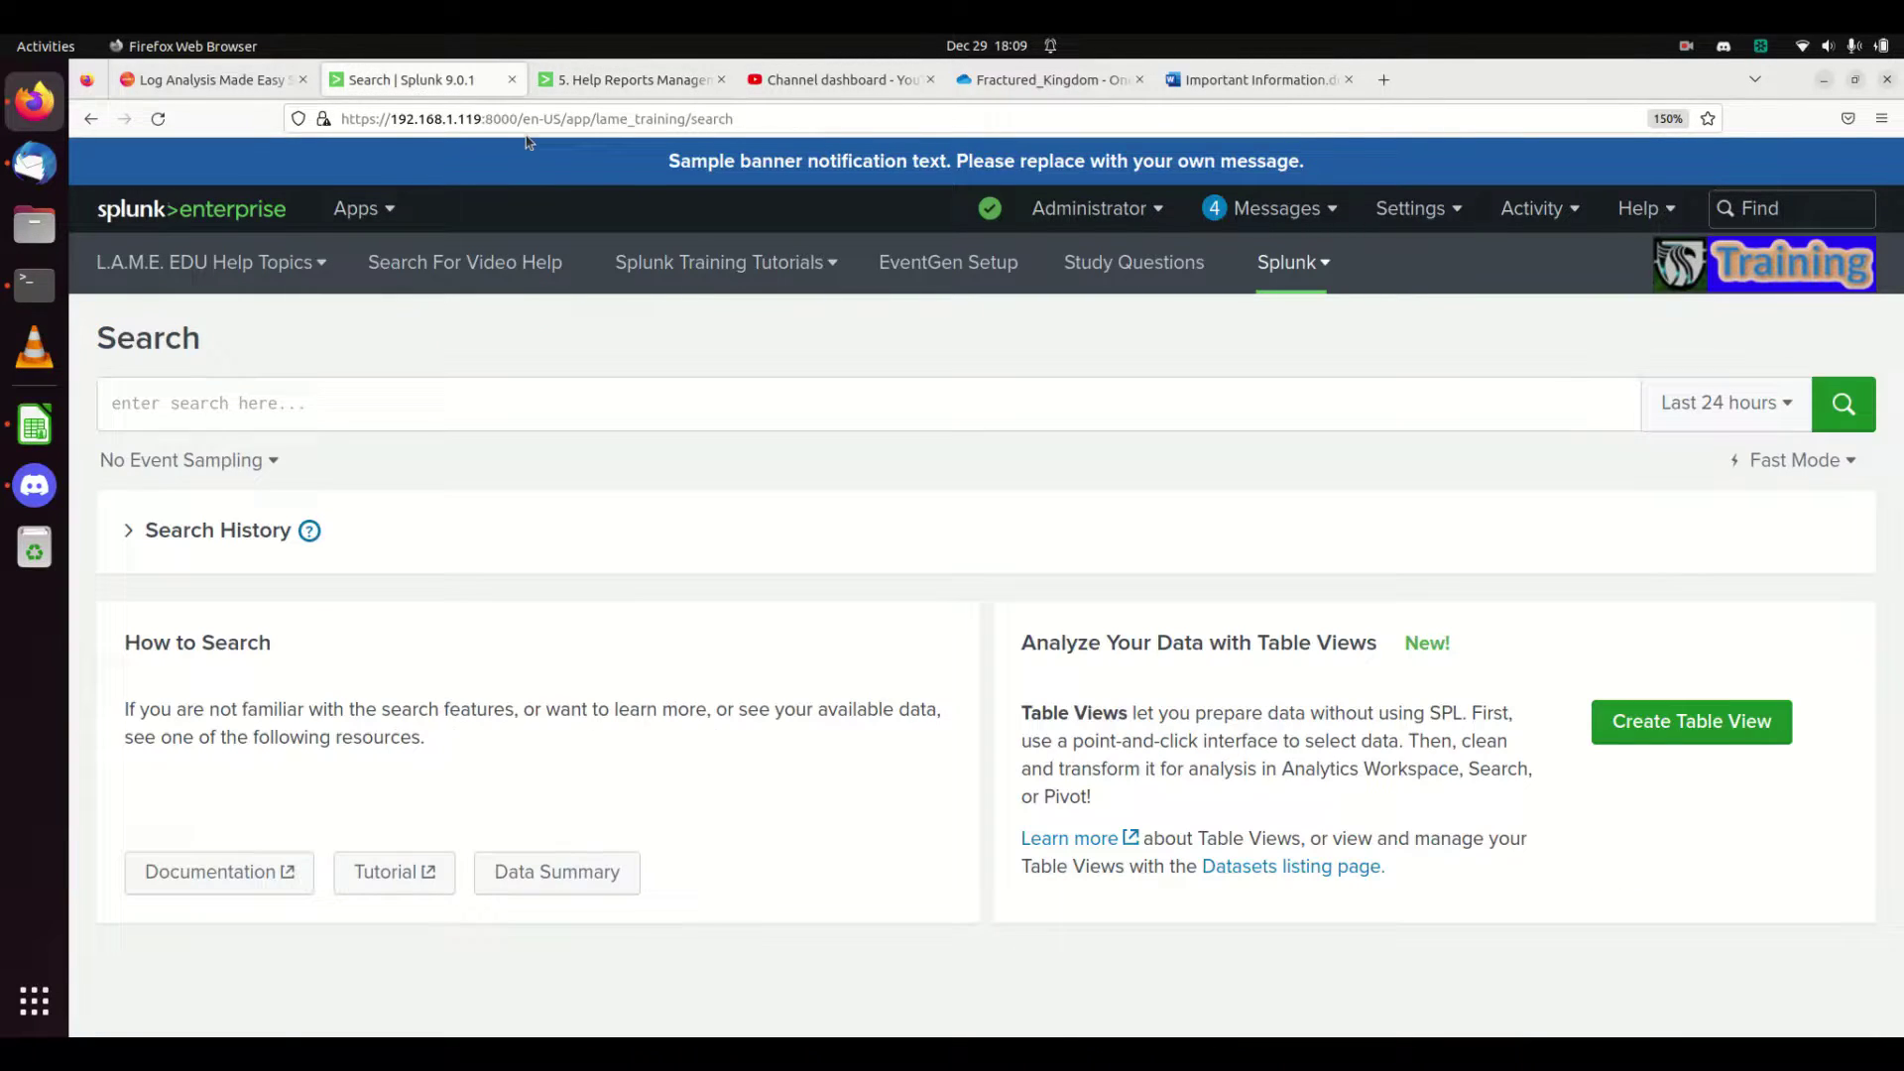
pyautogui.click(595, 402)
pyautogui.write('ind')
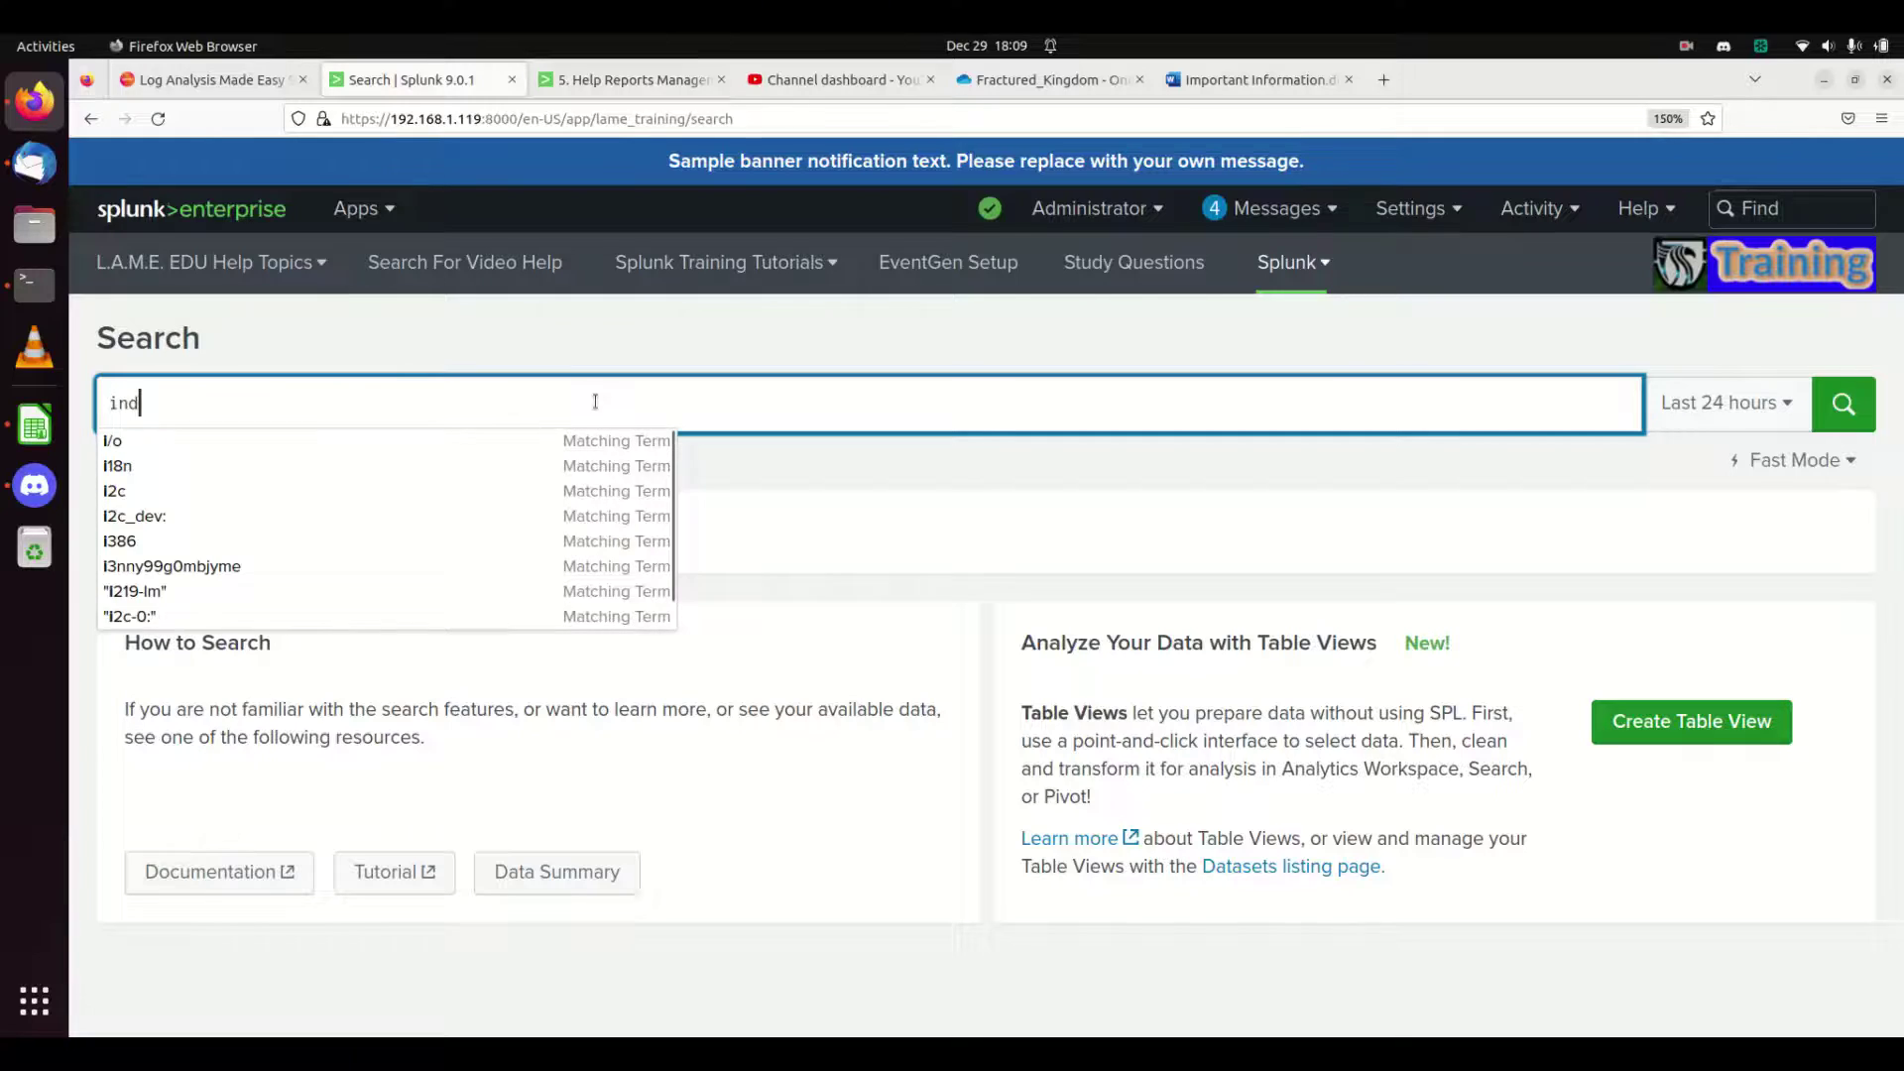
pyautogui.write('ex=lame_trai')
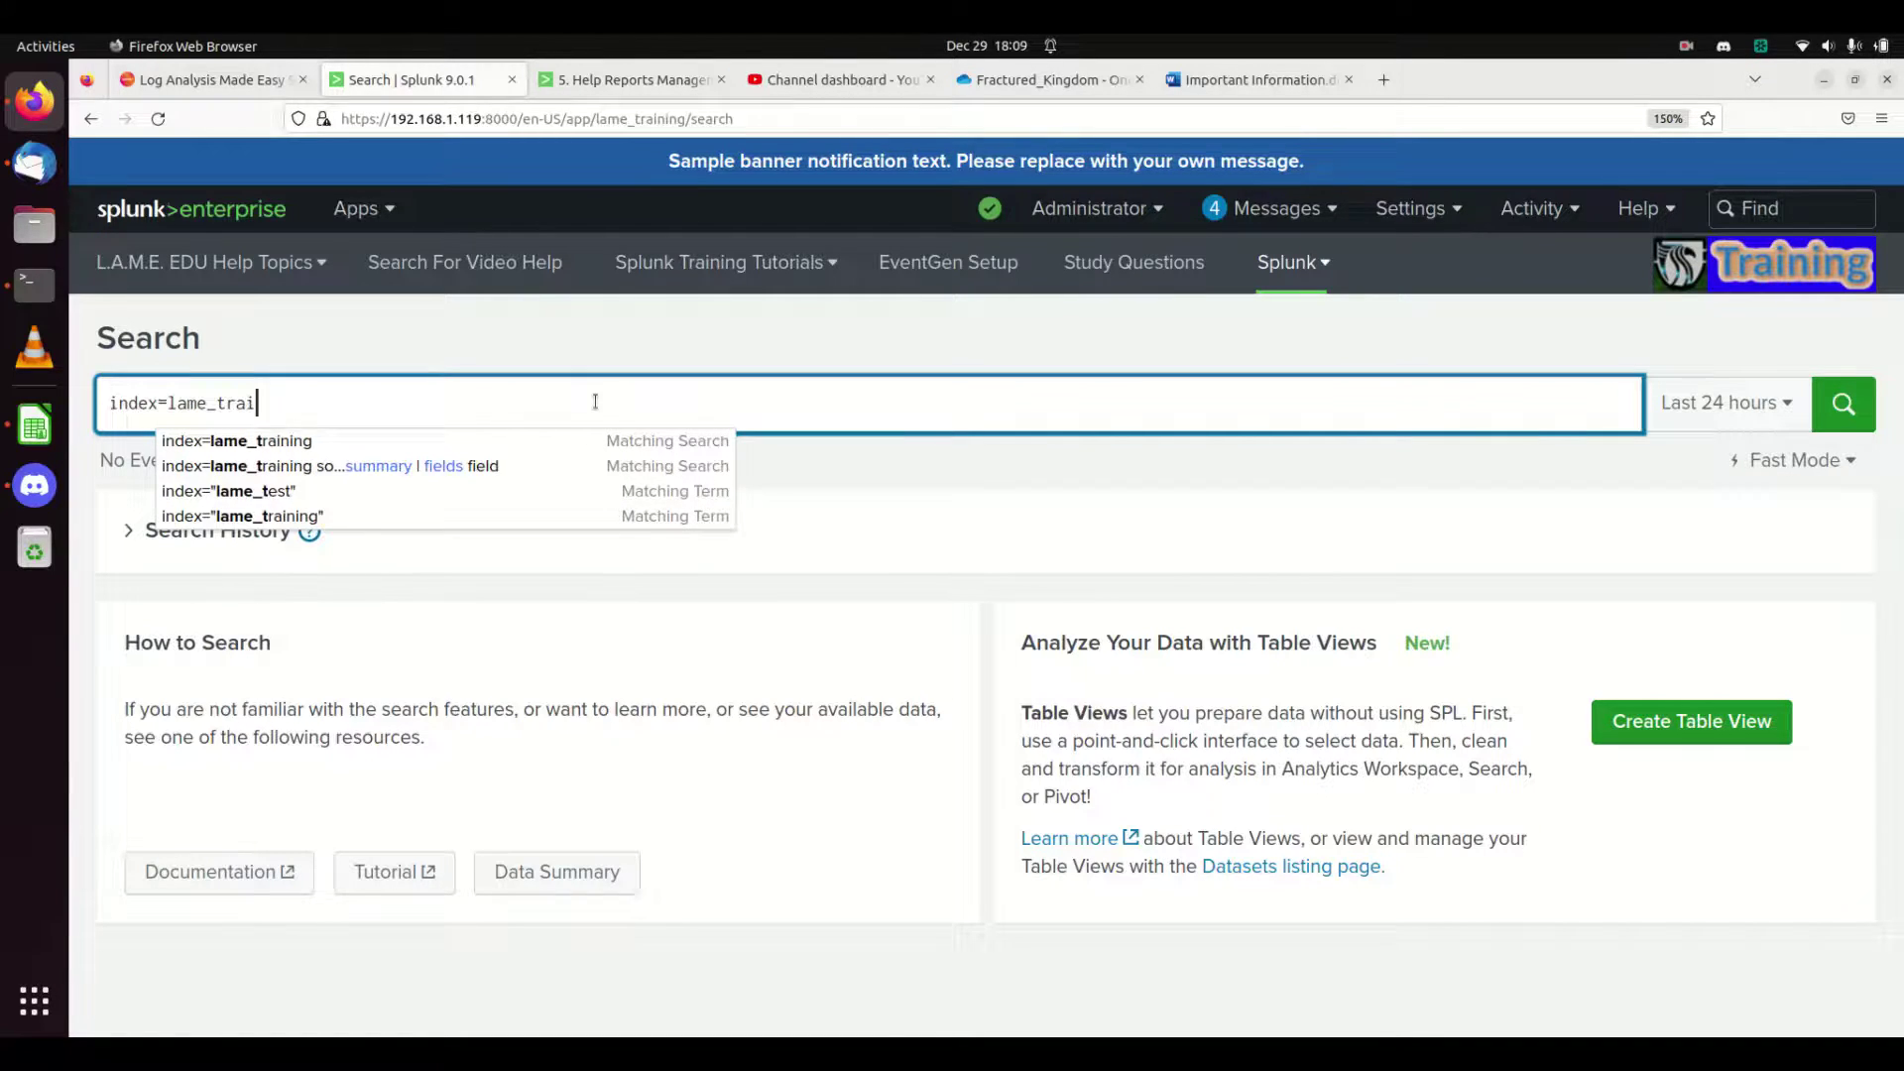
pyautogui.write('ning sour')
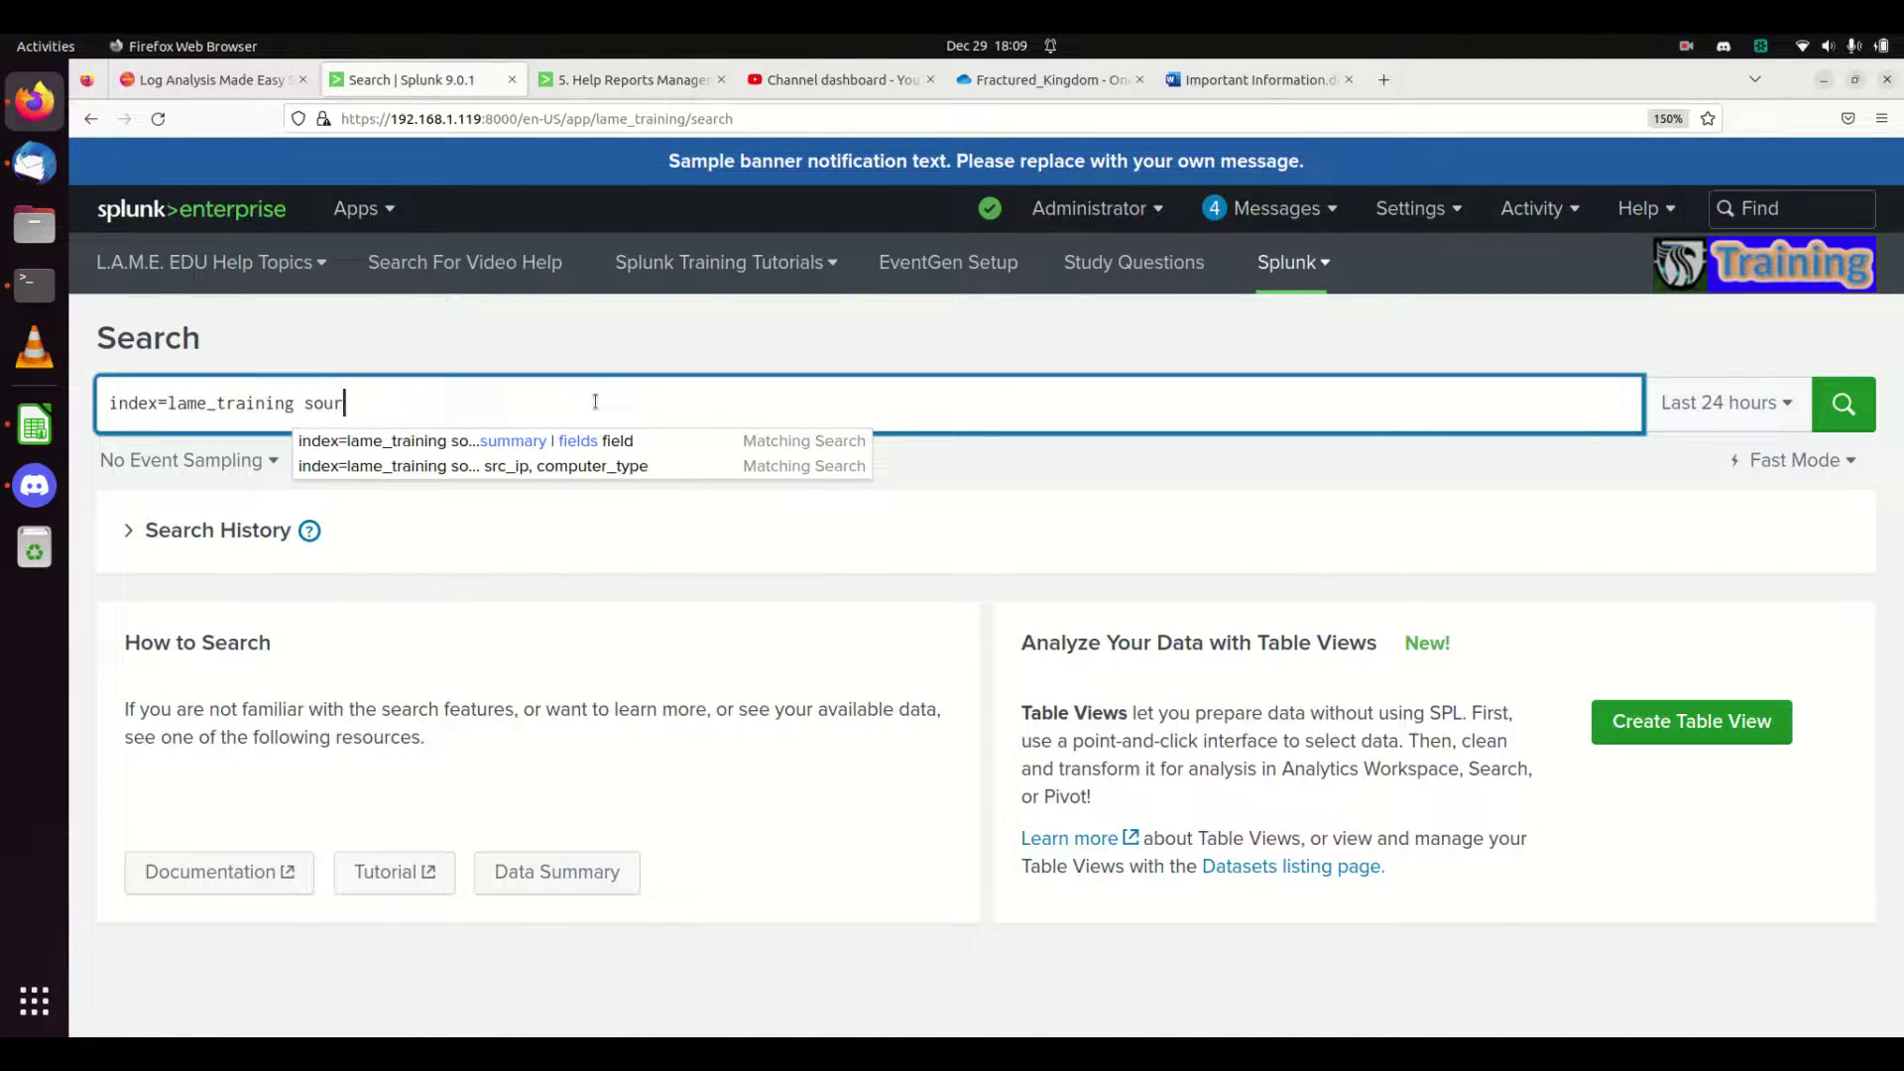
pyautogui.write('cetype=l')
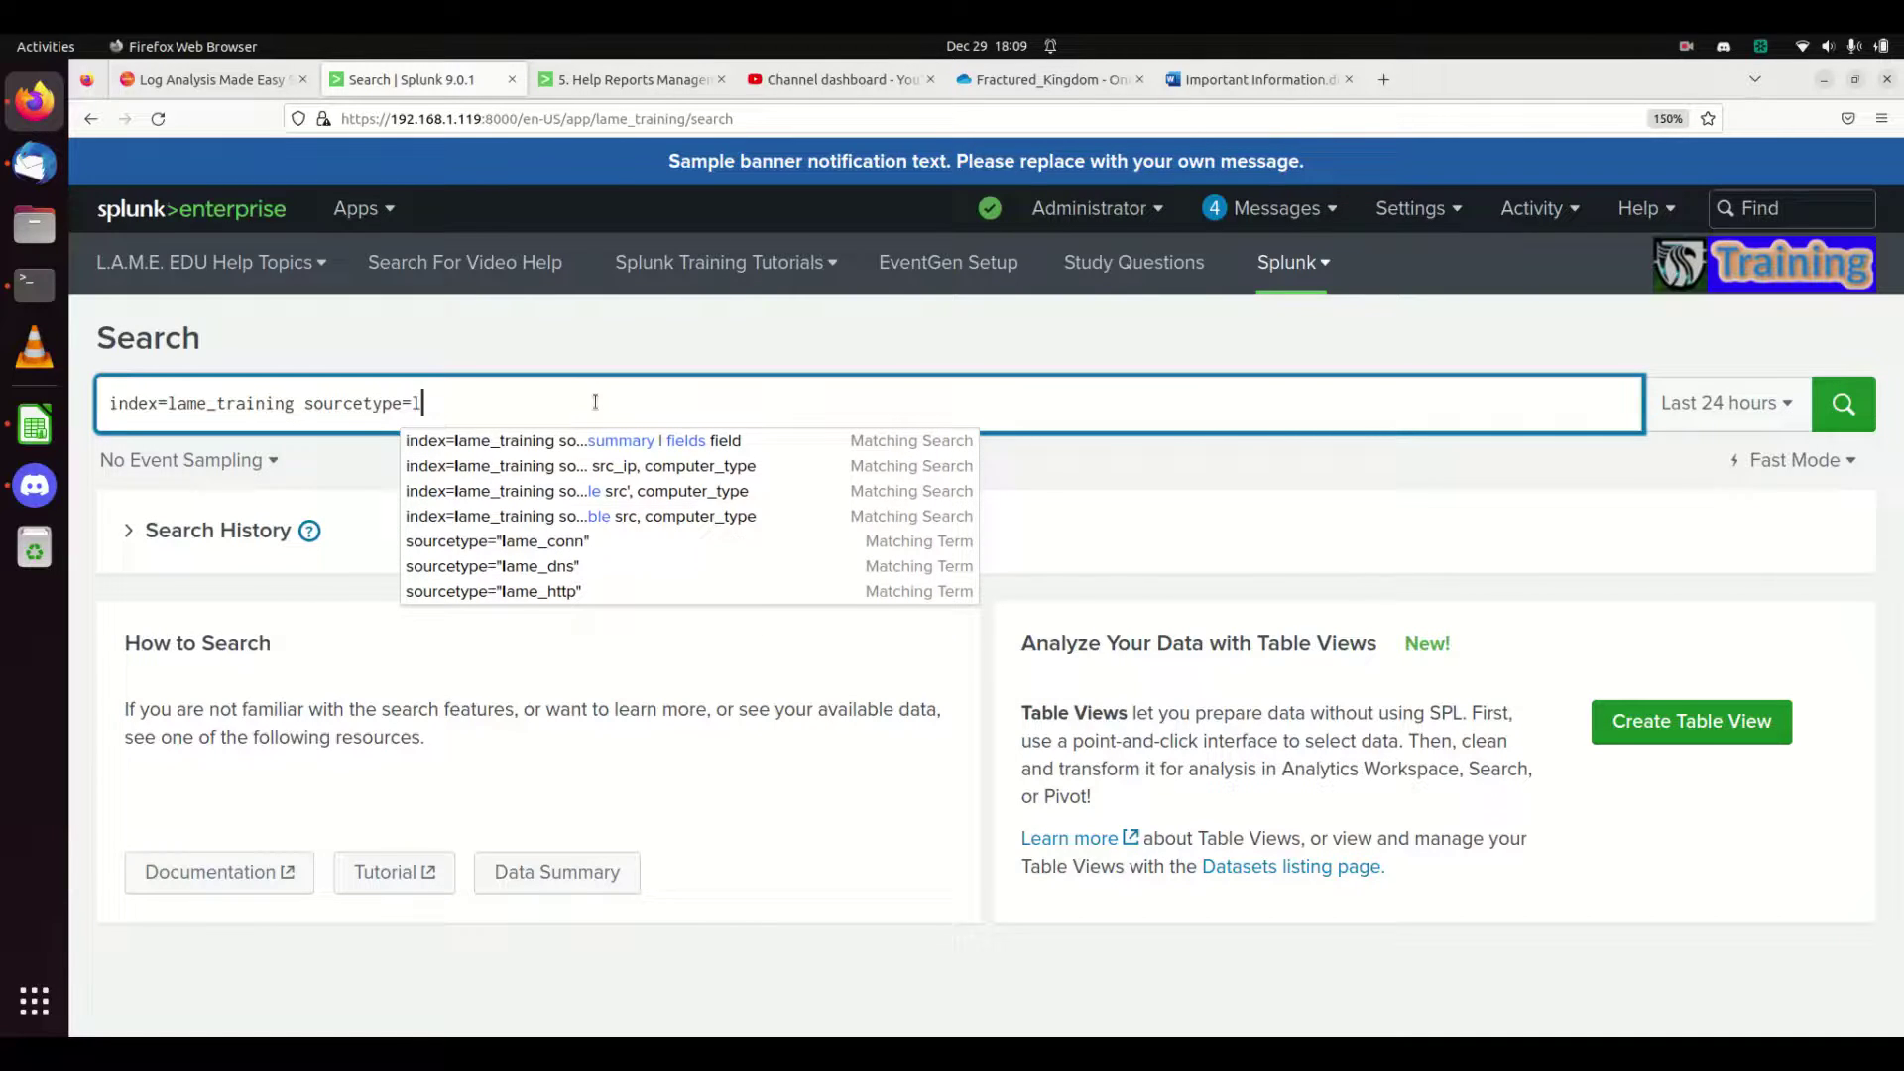
pyautogui.write('ame_conn | stats count ')
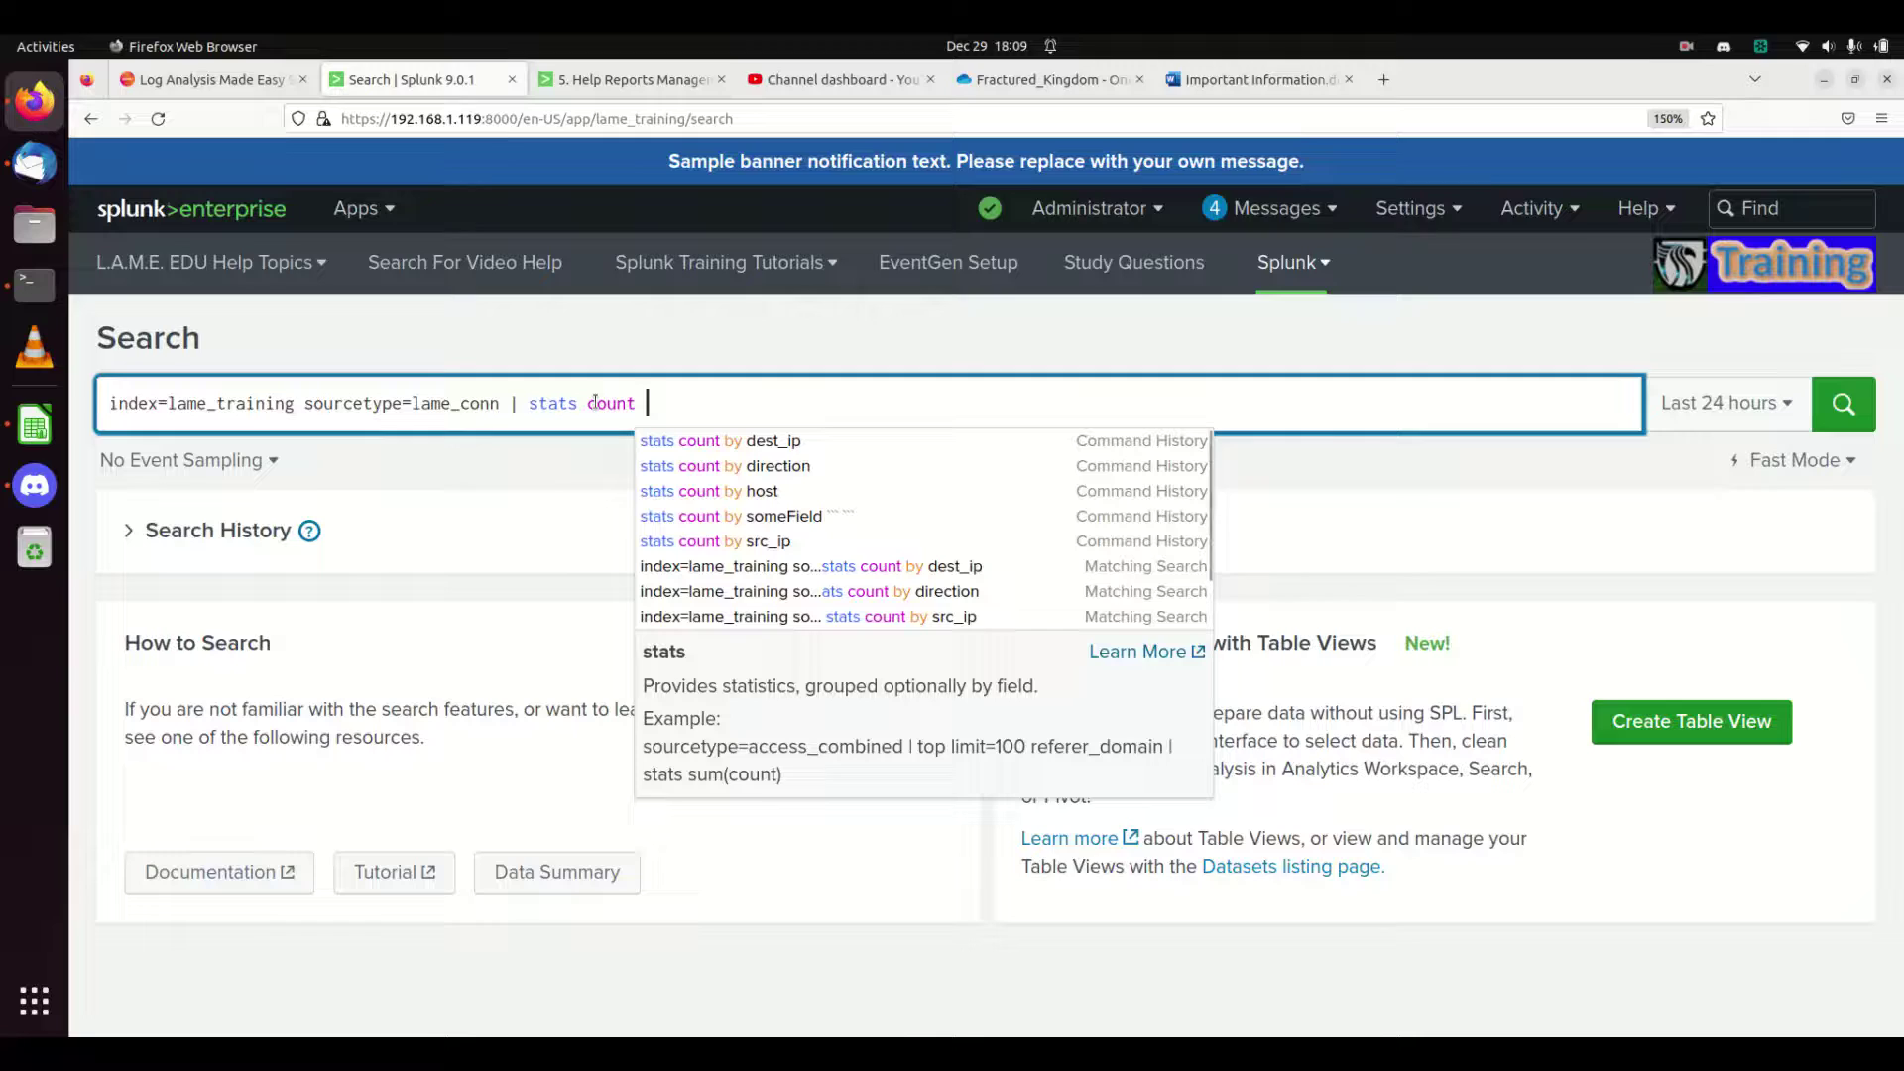
pyautogui.write('by ')
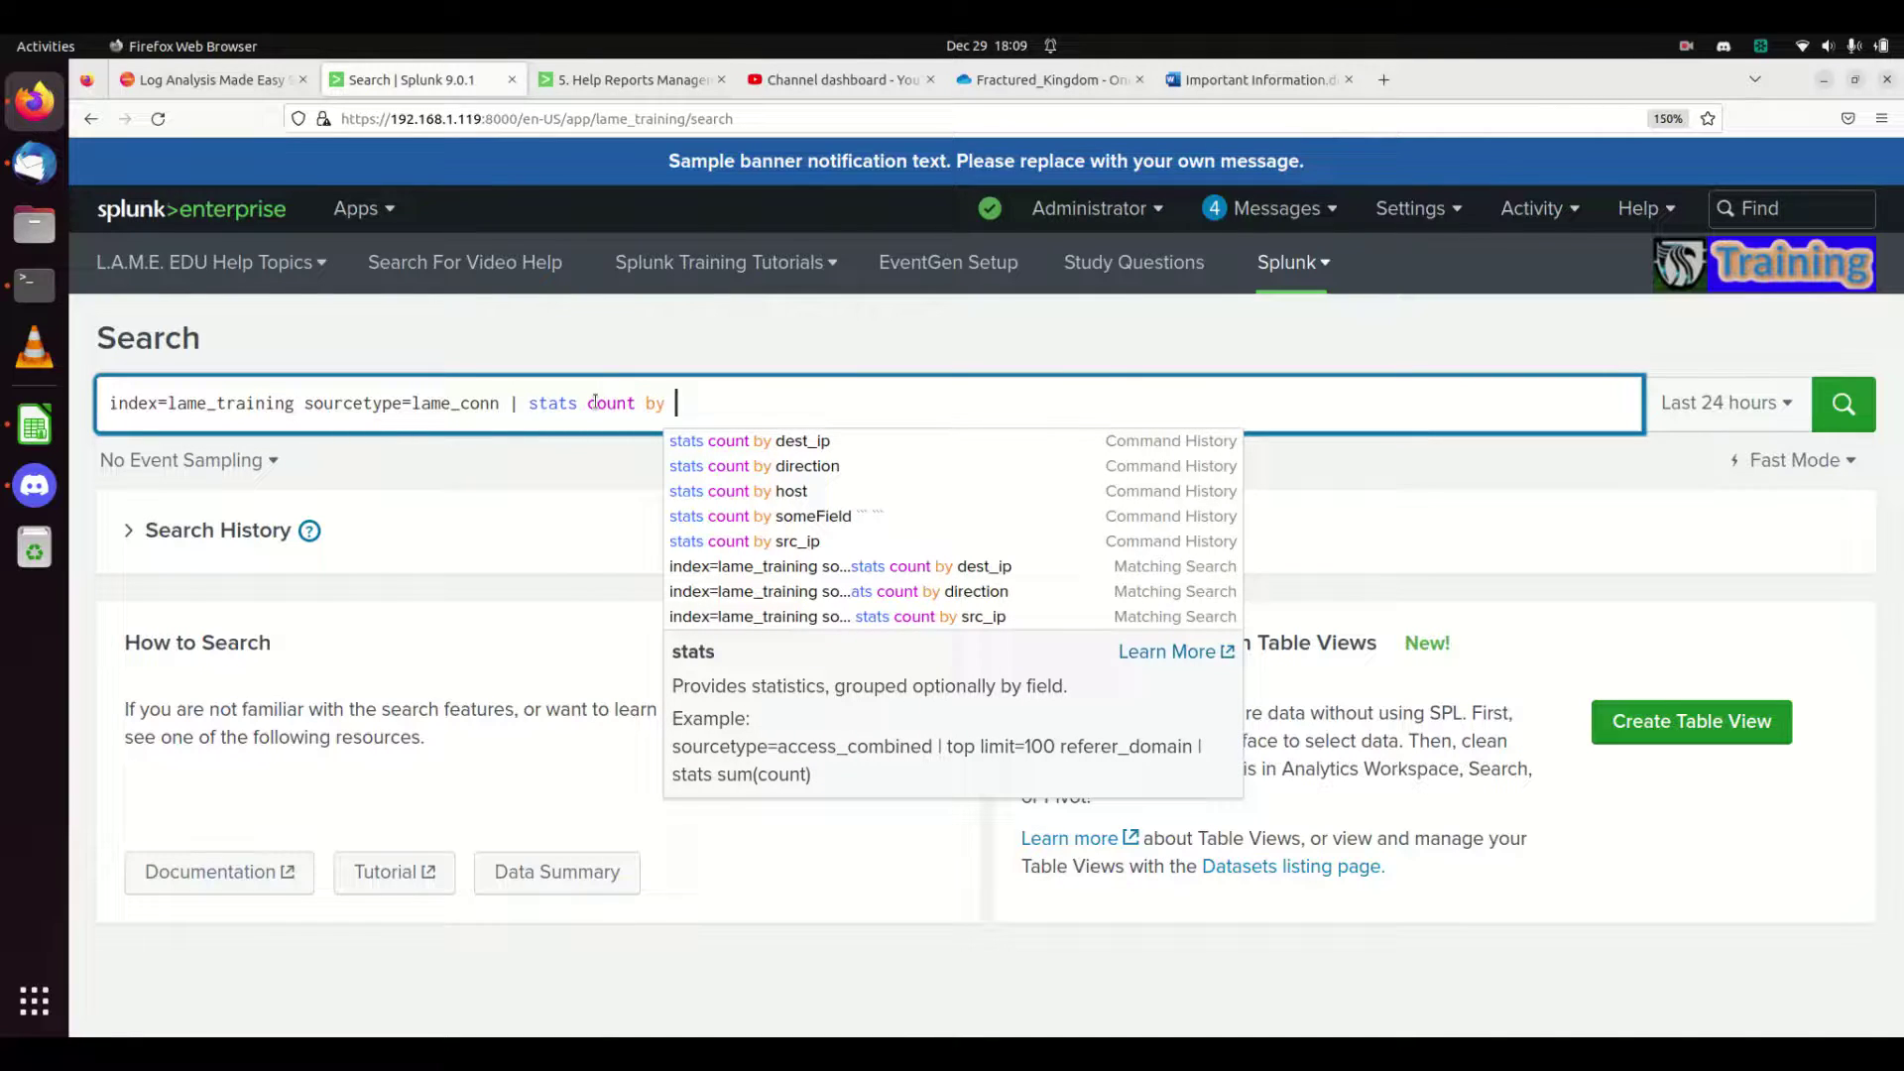
pyautogui.write('src_ip')
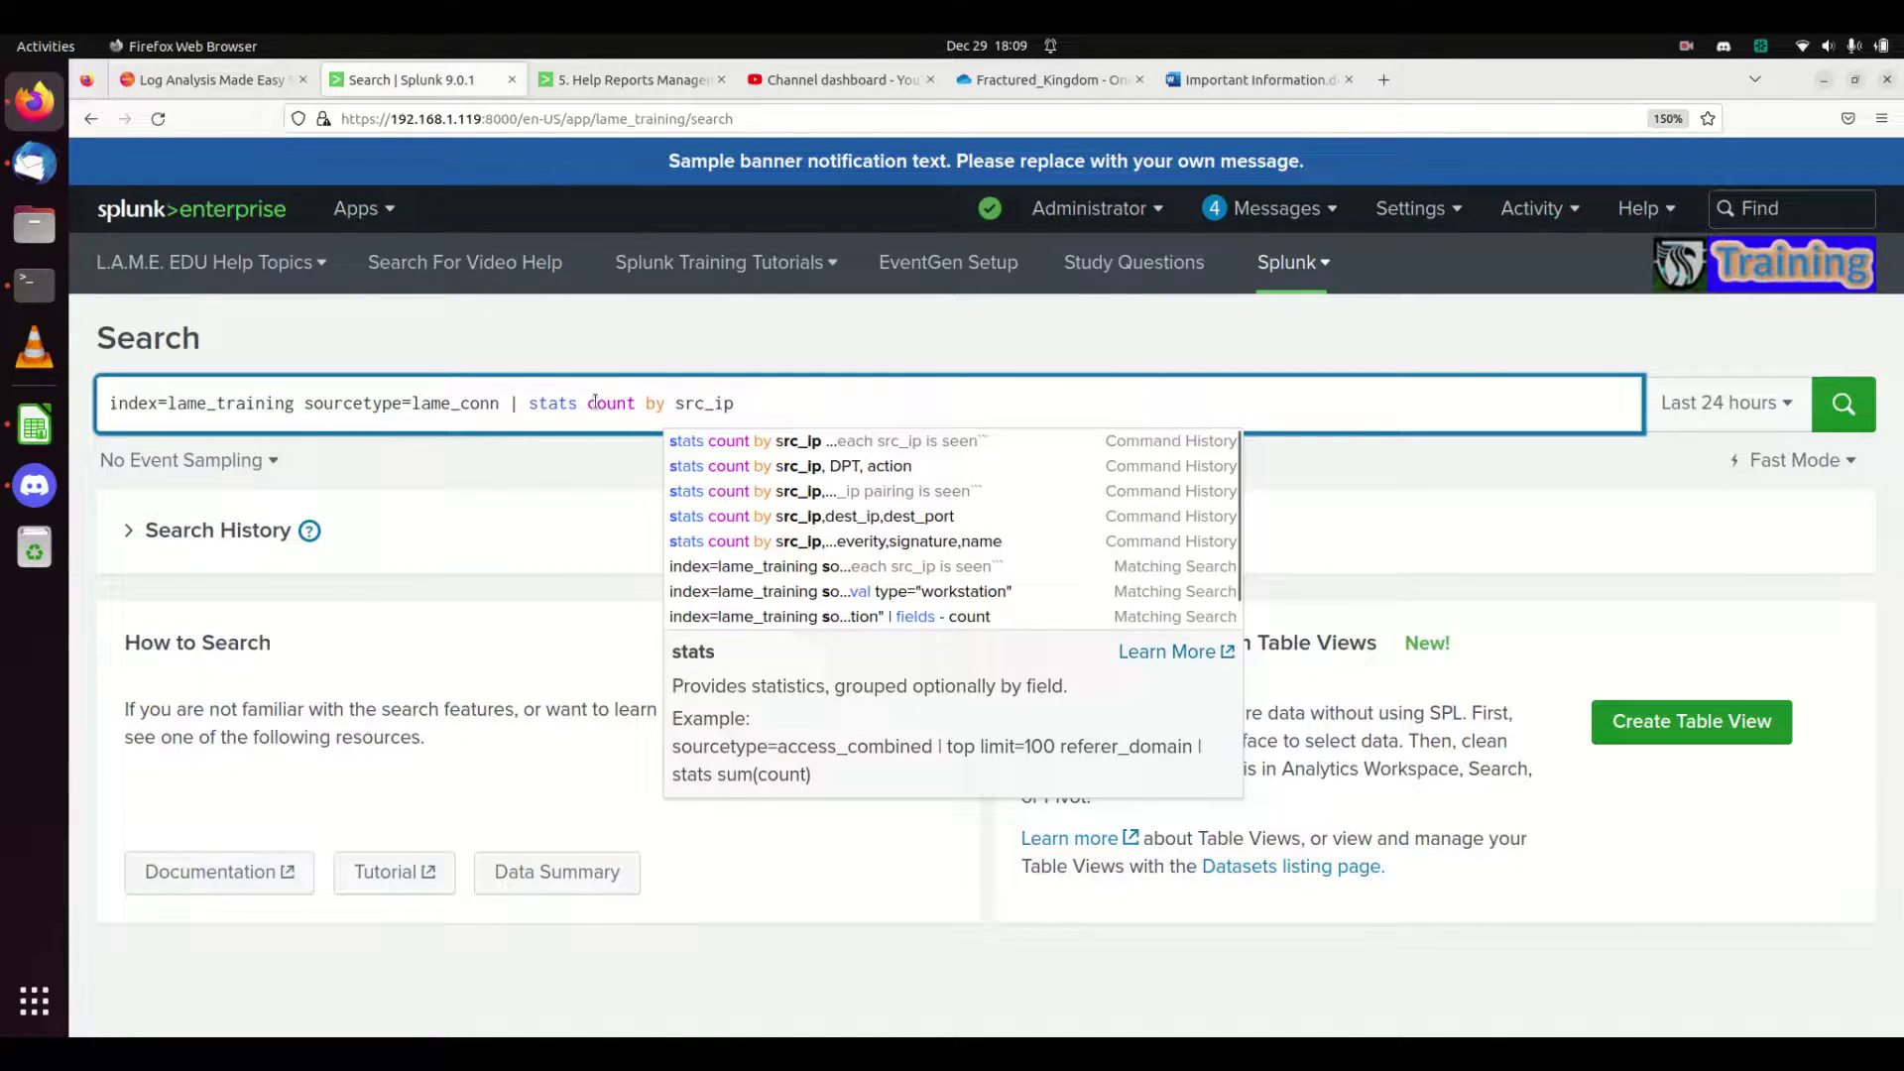
pyautogui.press('Return')
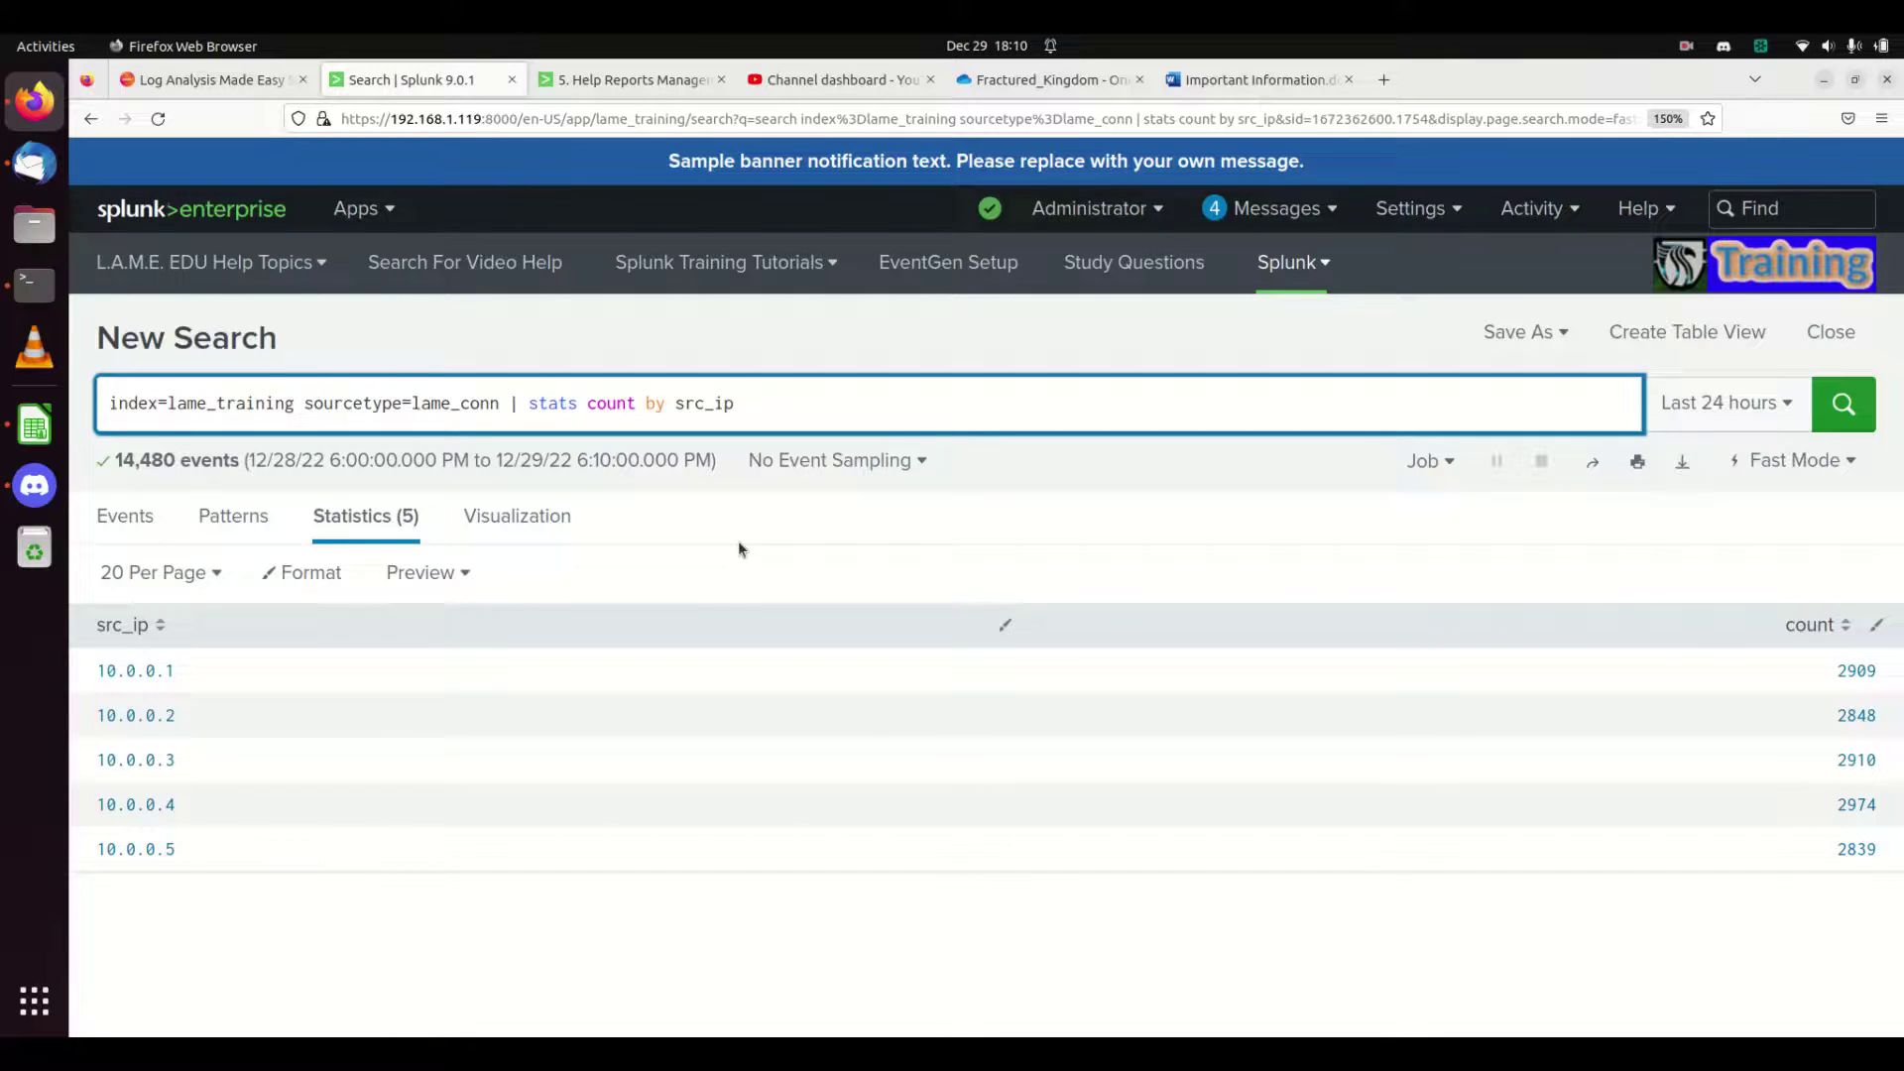
pyautogui.tripleClick(808, 414)
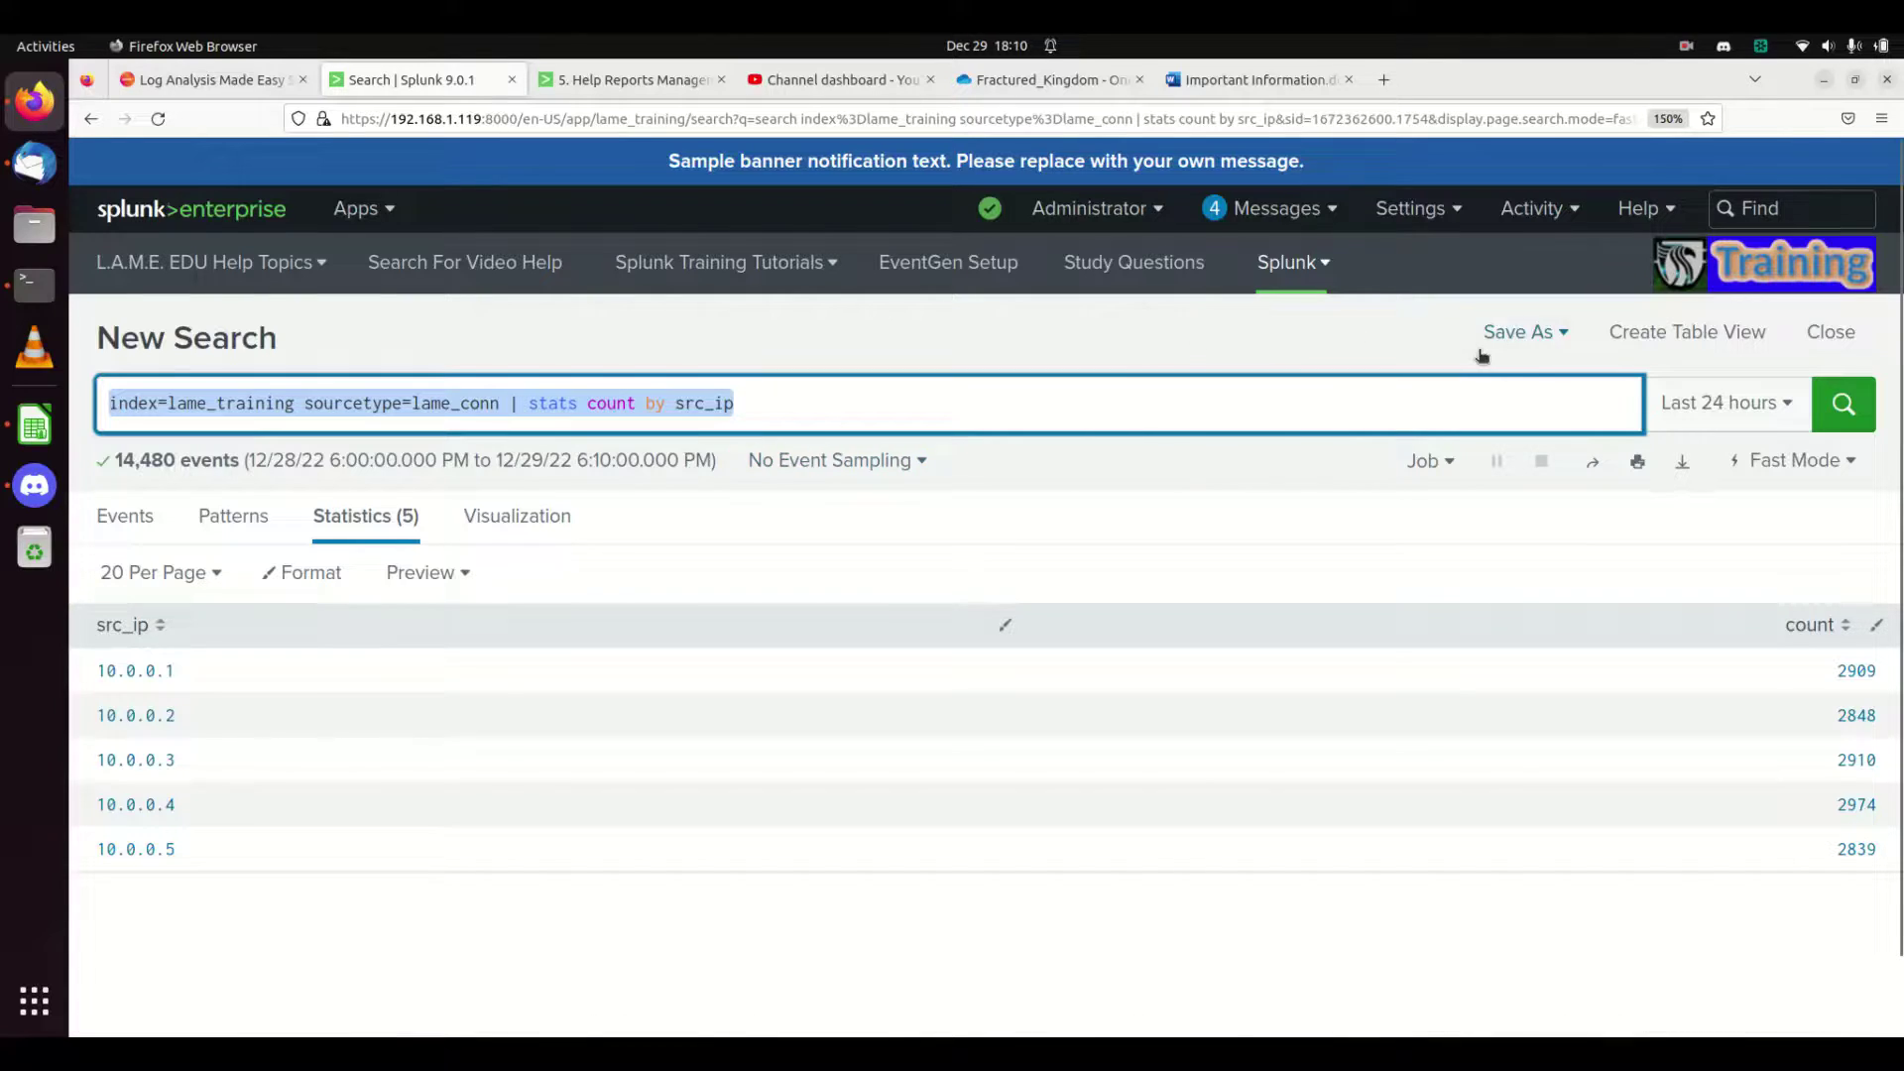
# Save the search as a new report titled lame_source_connections.
pyautogui.click(1516, 335)
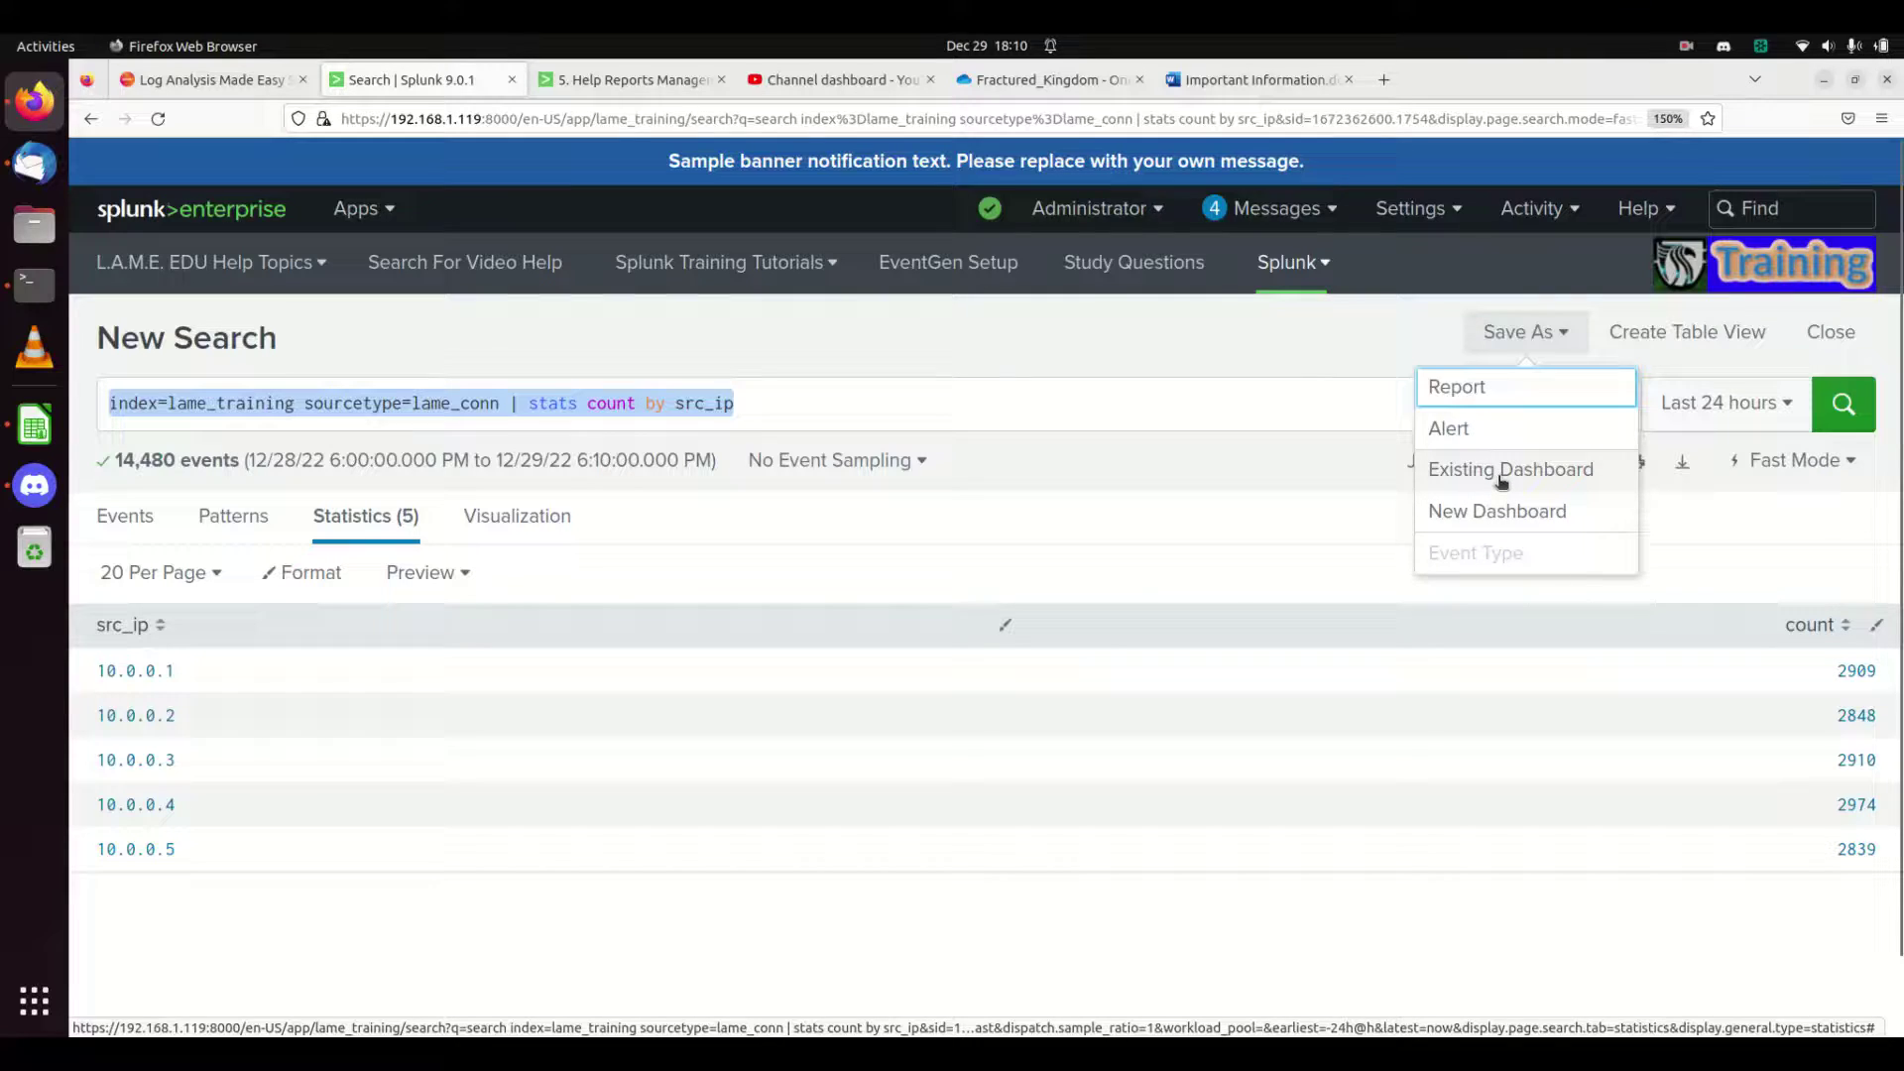
pyautogui.click(1460, 398)
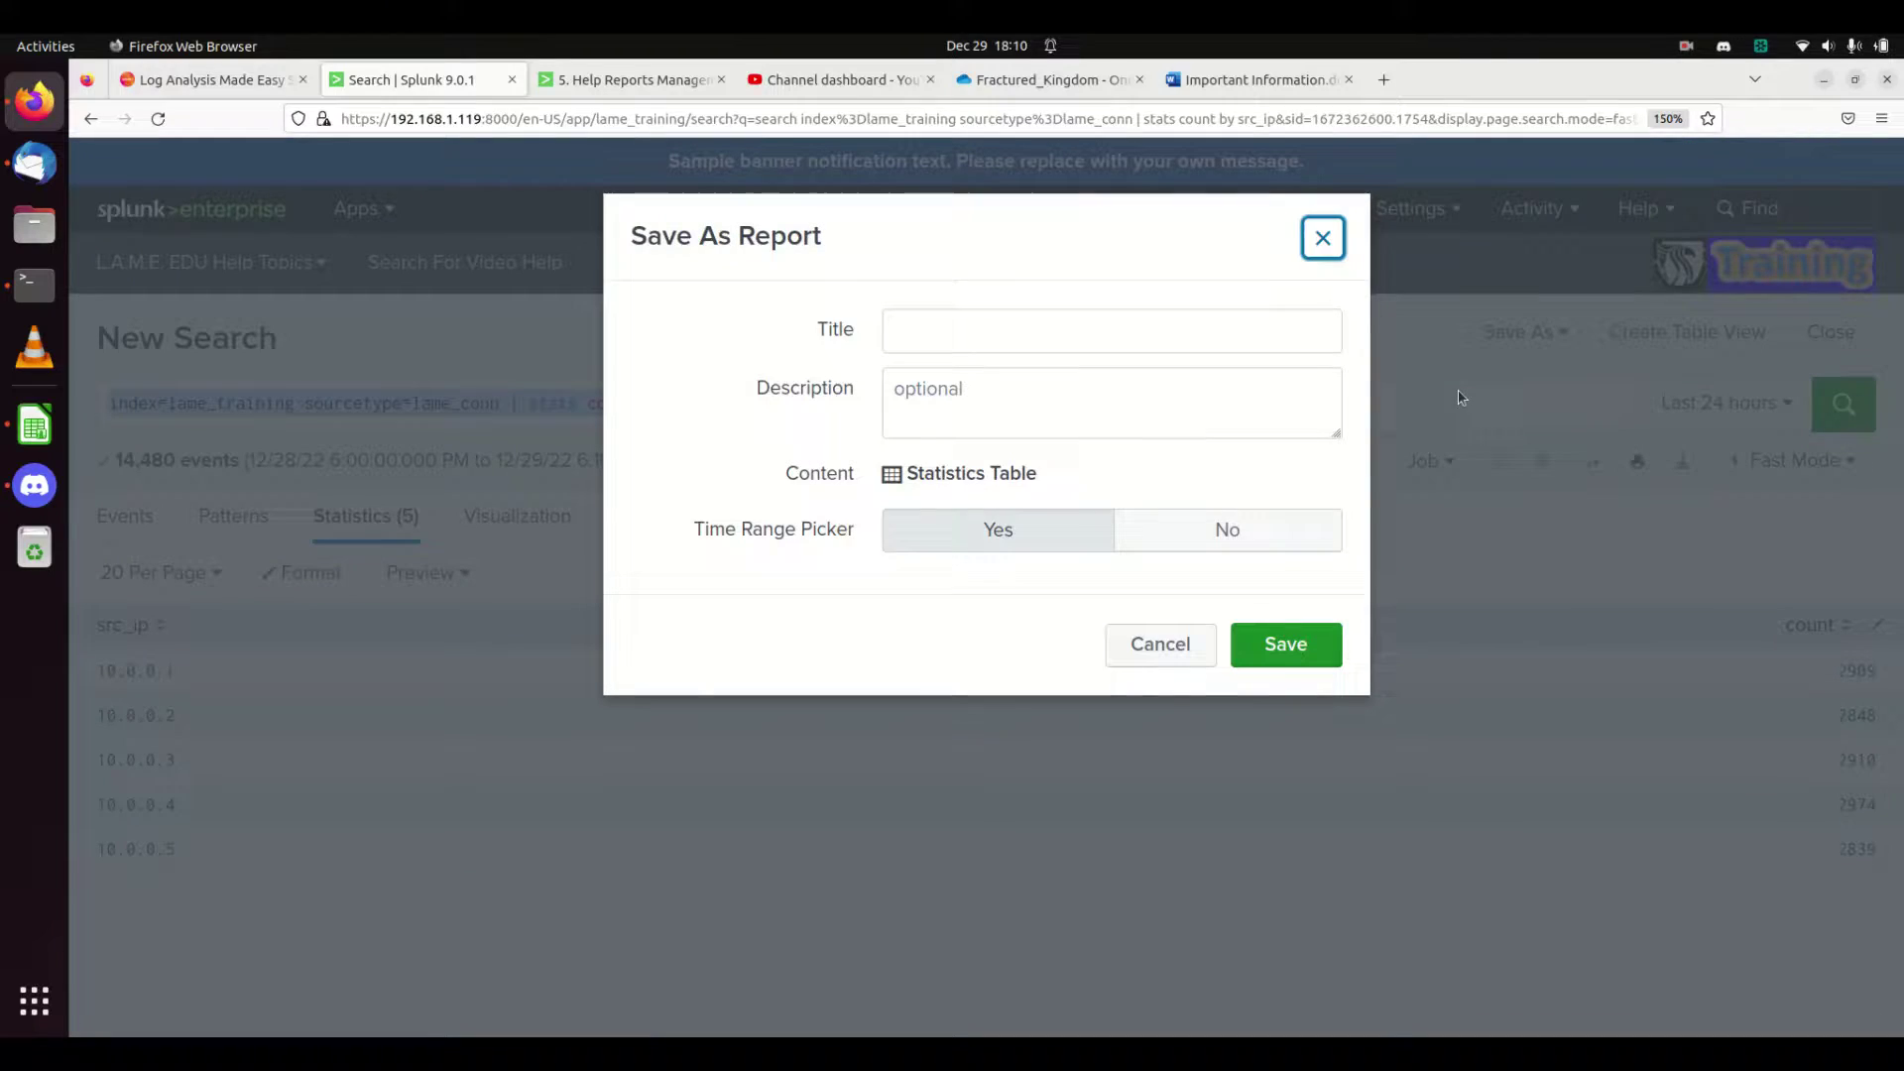
pyautogui.click(1167, 325)
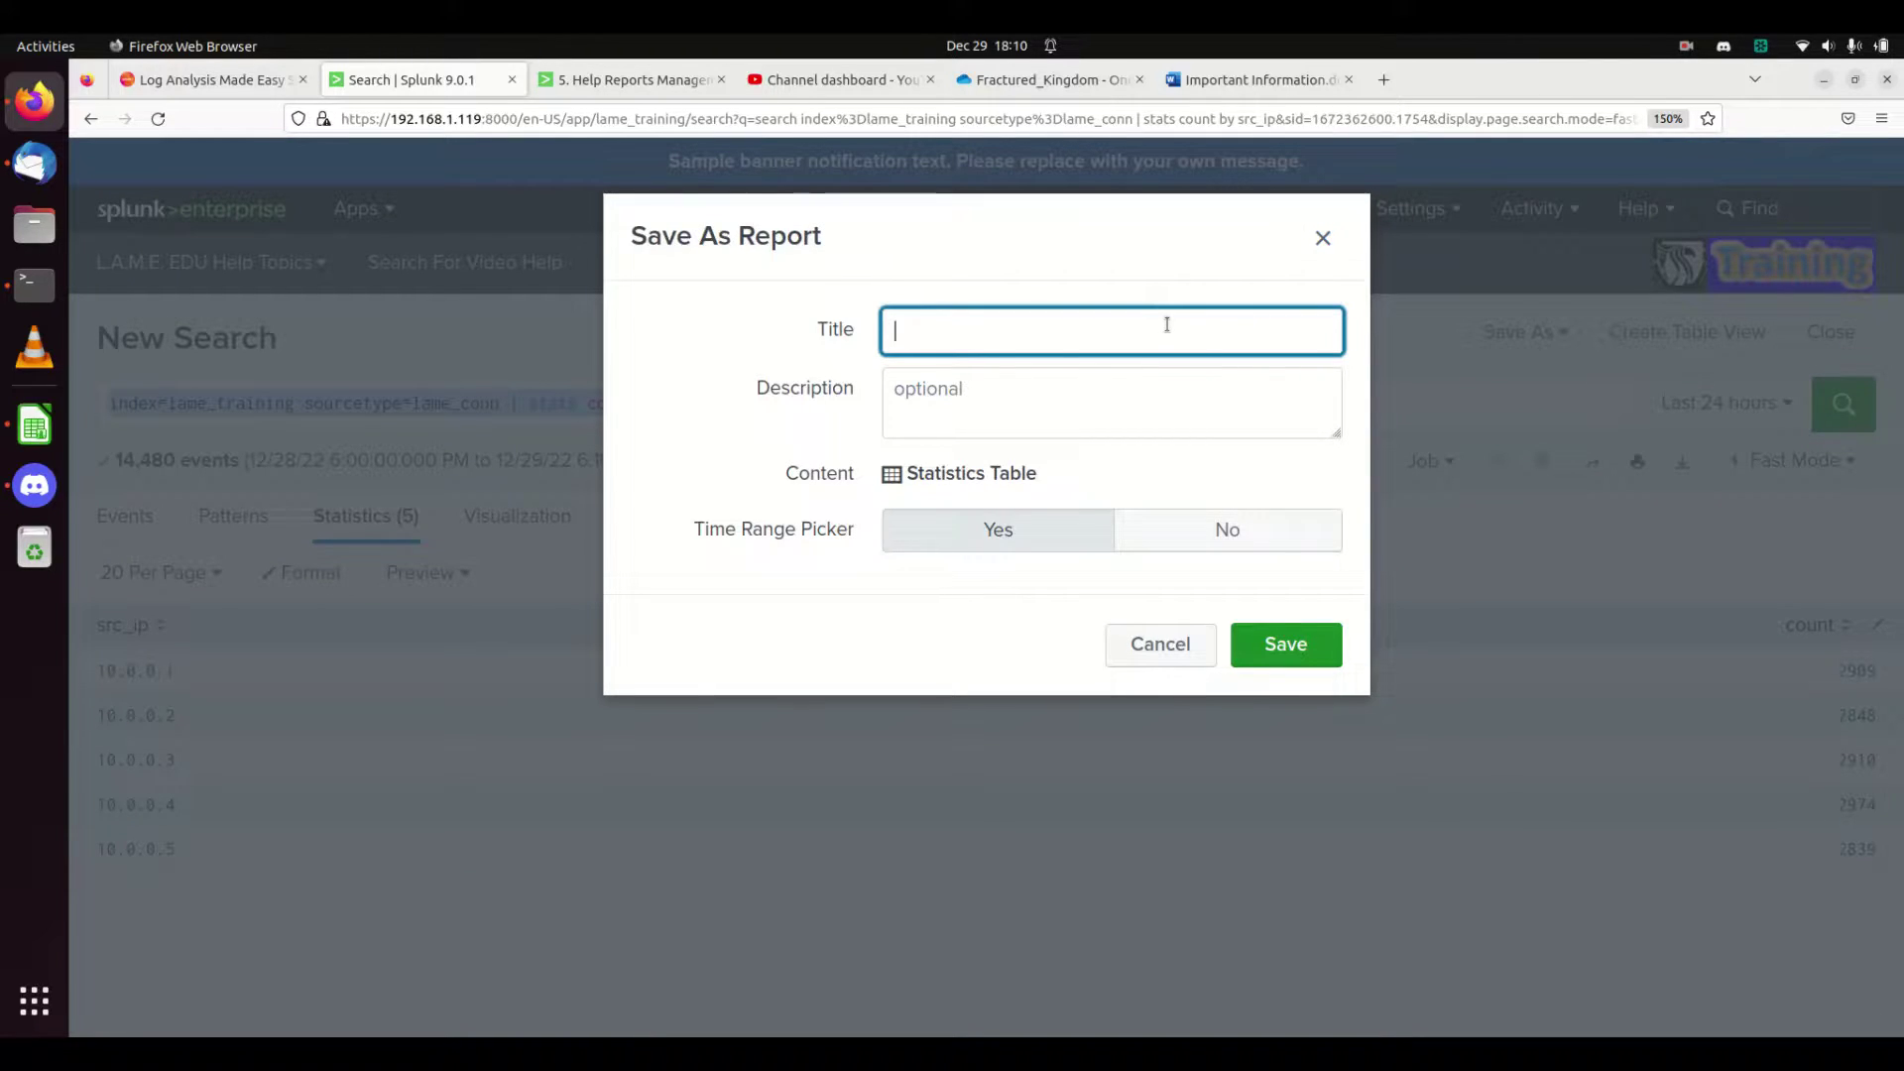
pyautogui.write('lame_sc')
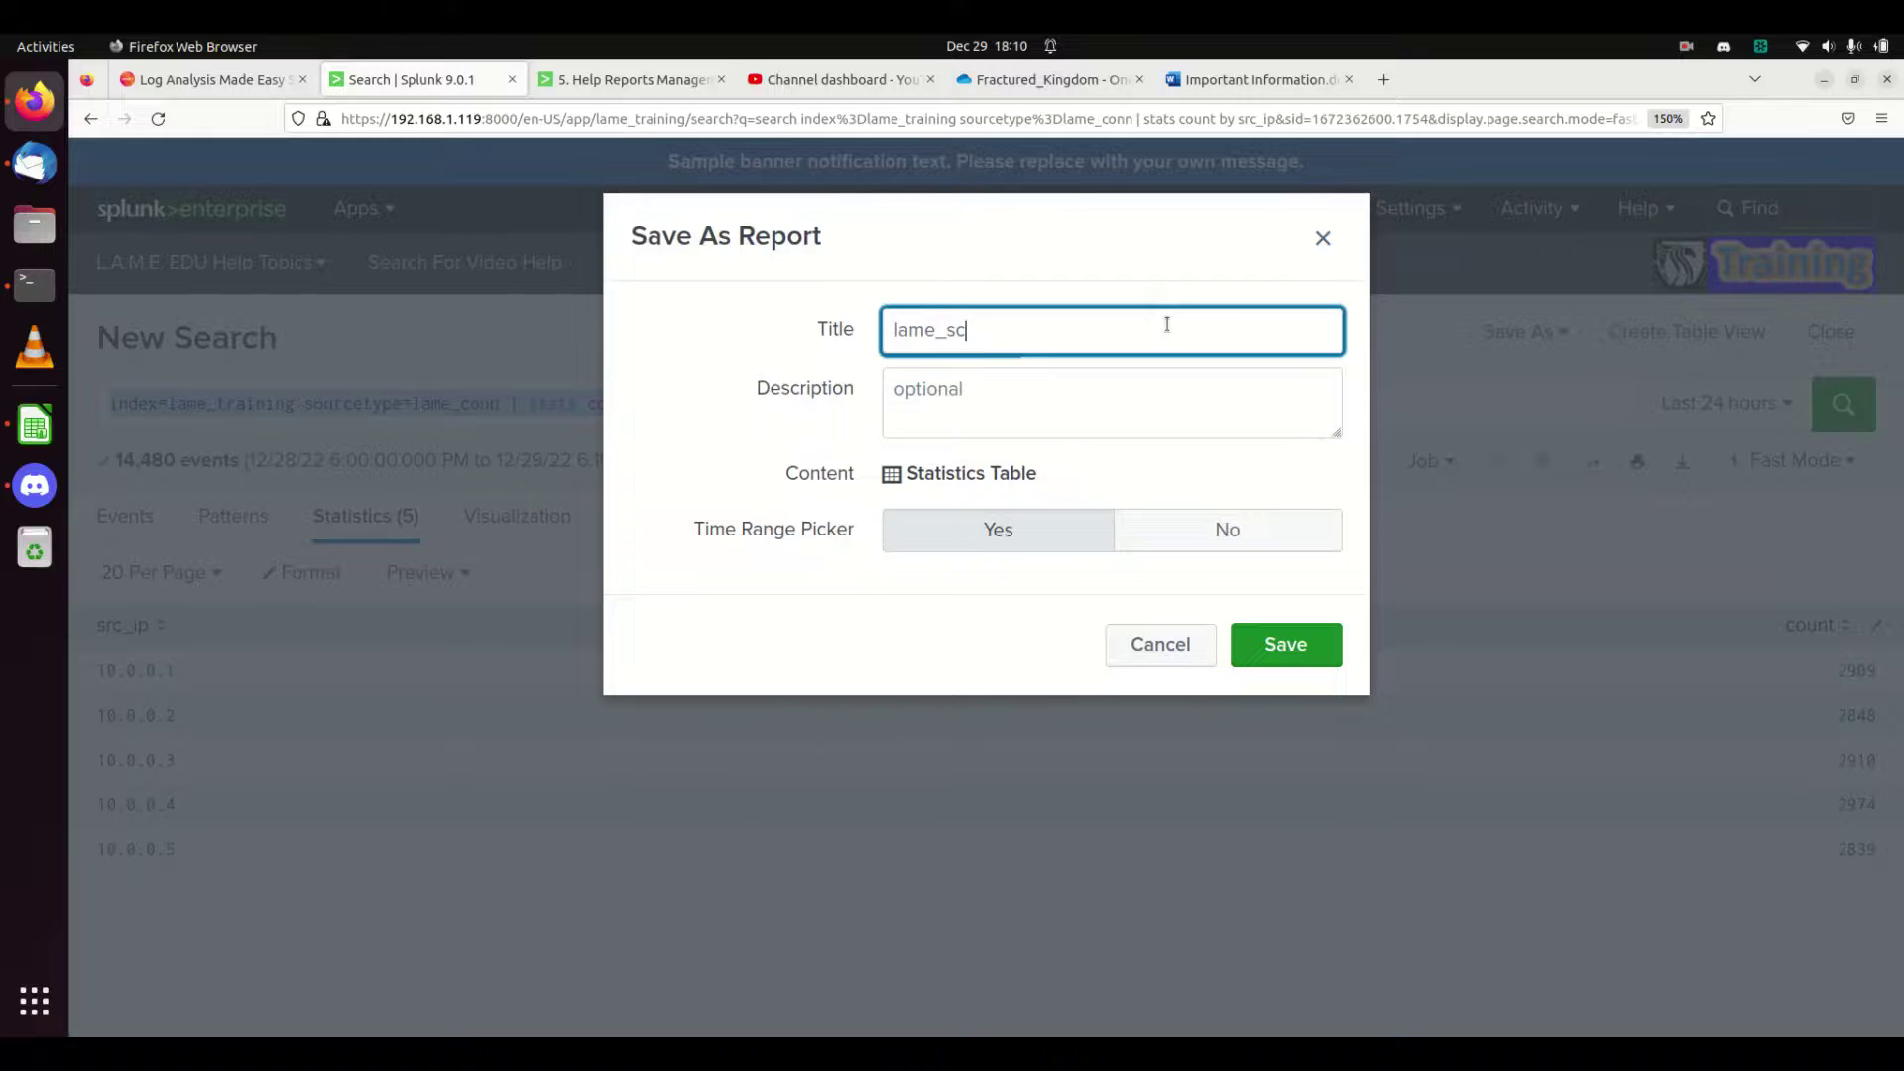
pyautogui.press('BackSpace')
pyautogui.write('rc_conn')
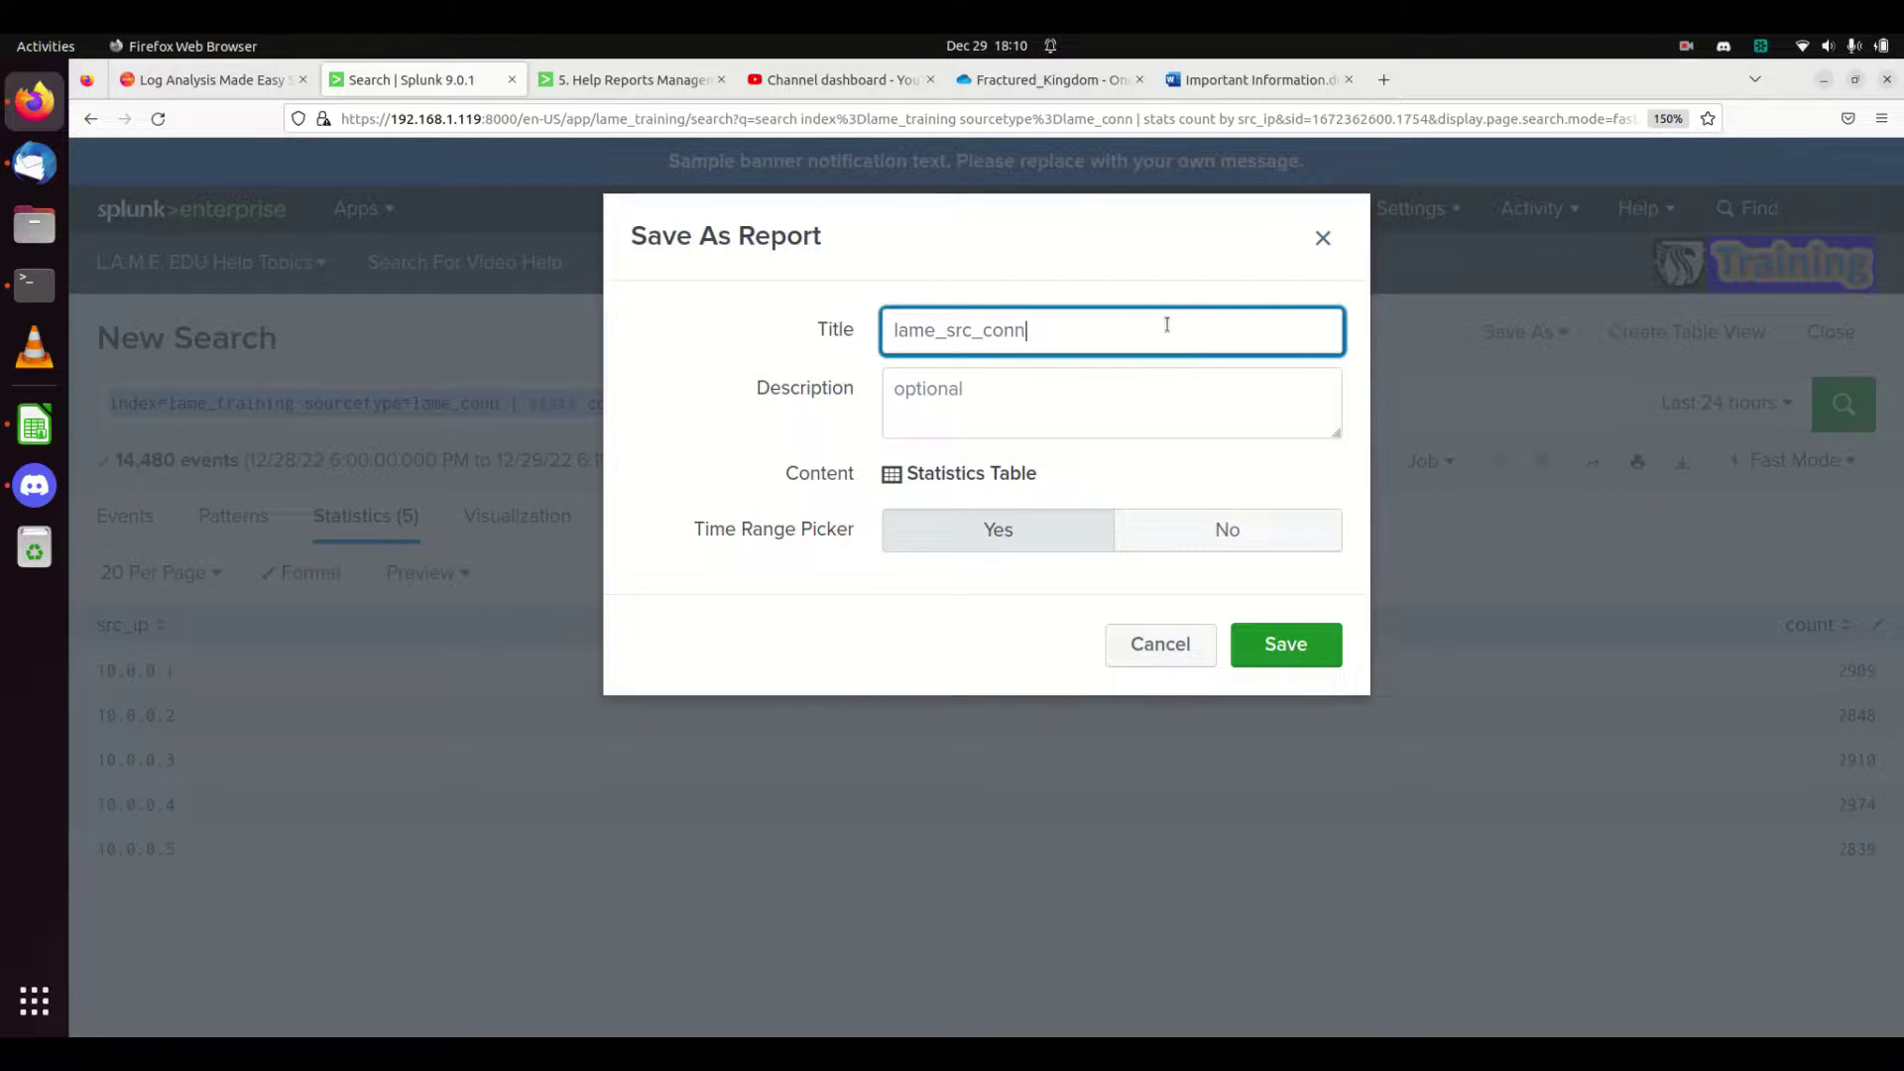
pyautogui.write('ections')
pyautogui.press('BackSpace')
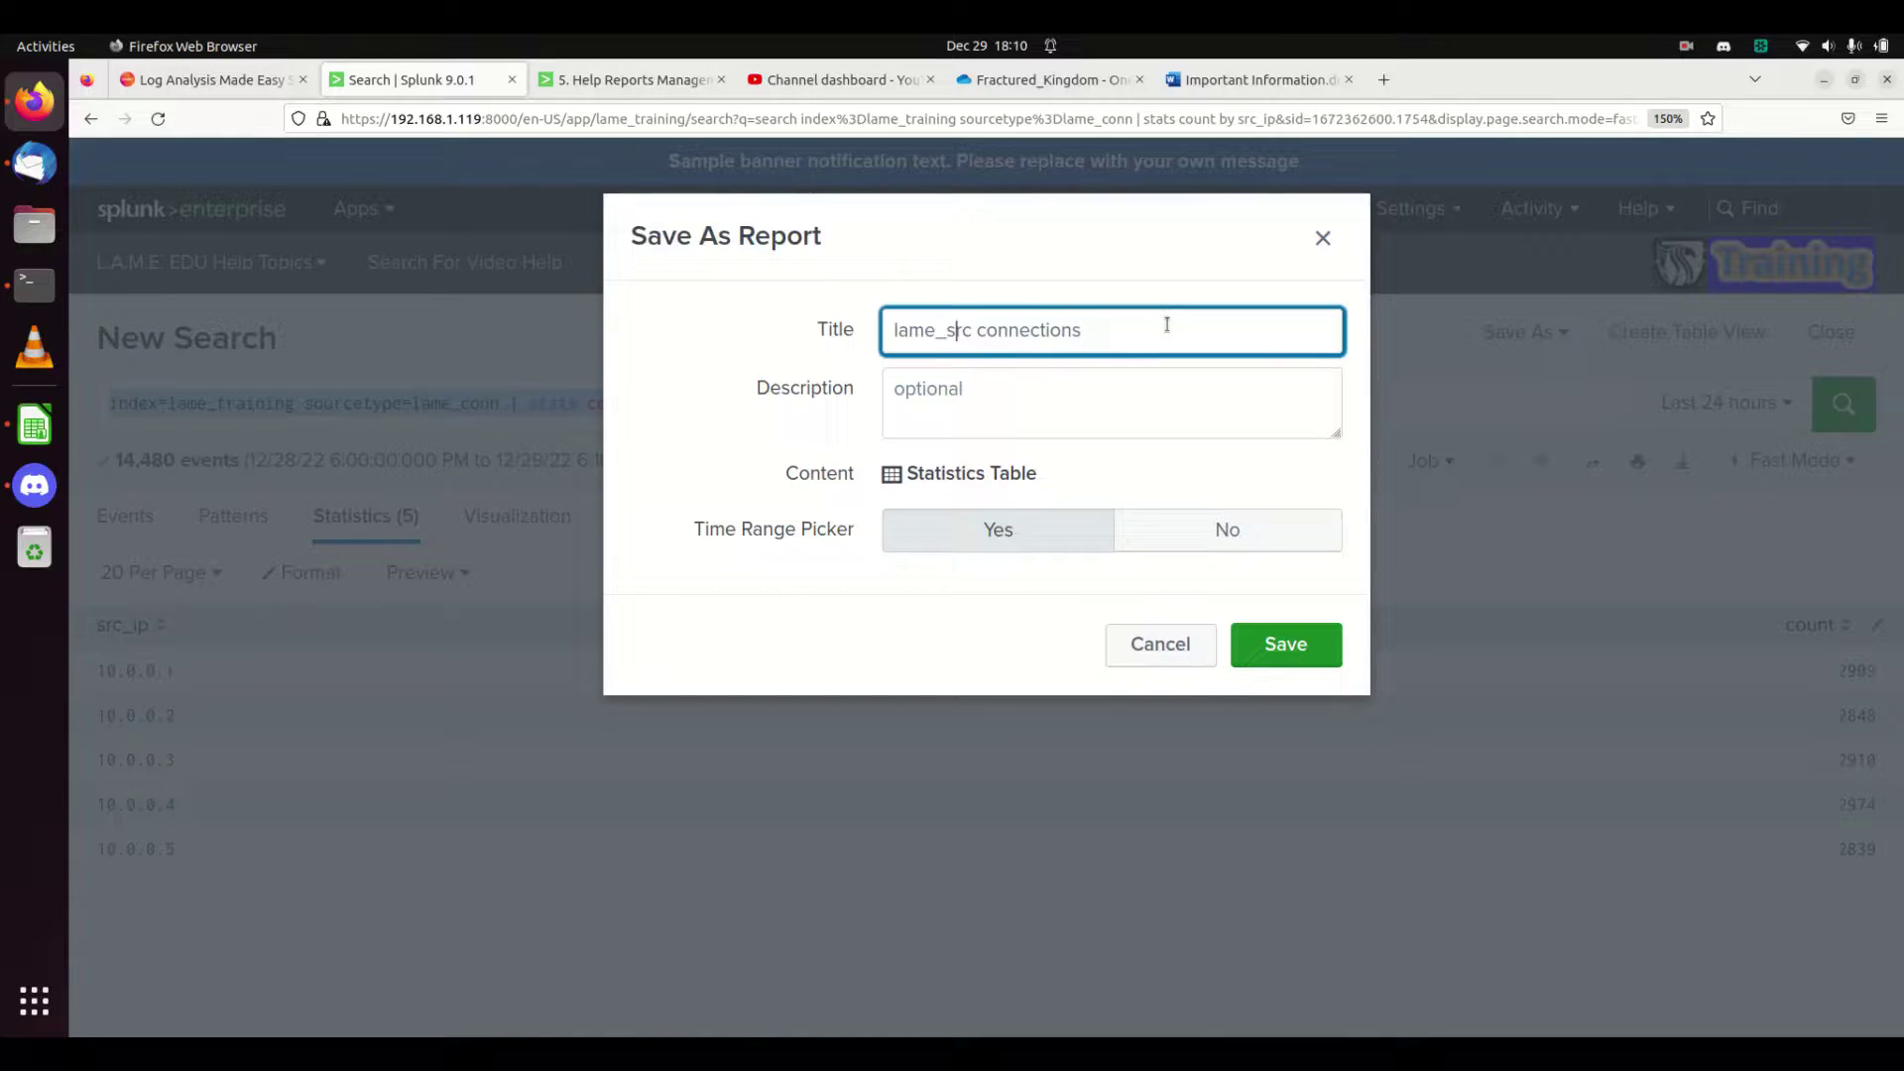
pyautogui.press('Left')
pyautogui.press('Left')
pyautogui.press('Left')
pyautogui.write('ou')
pyautogui.press('Right')
pyautogui.write('e_')
pyautogui.press('Delete')
# Give the report the description 'A statistical count of all src_ips'.
pyautogui.click(1160, 375)
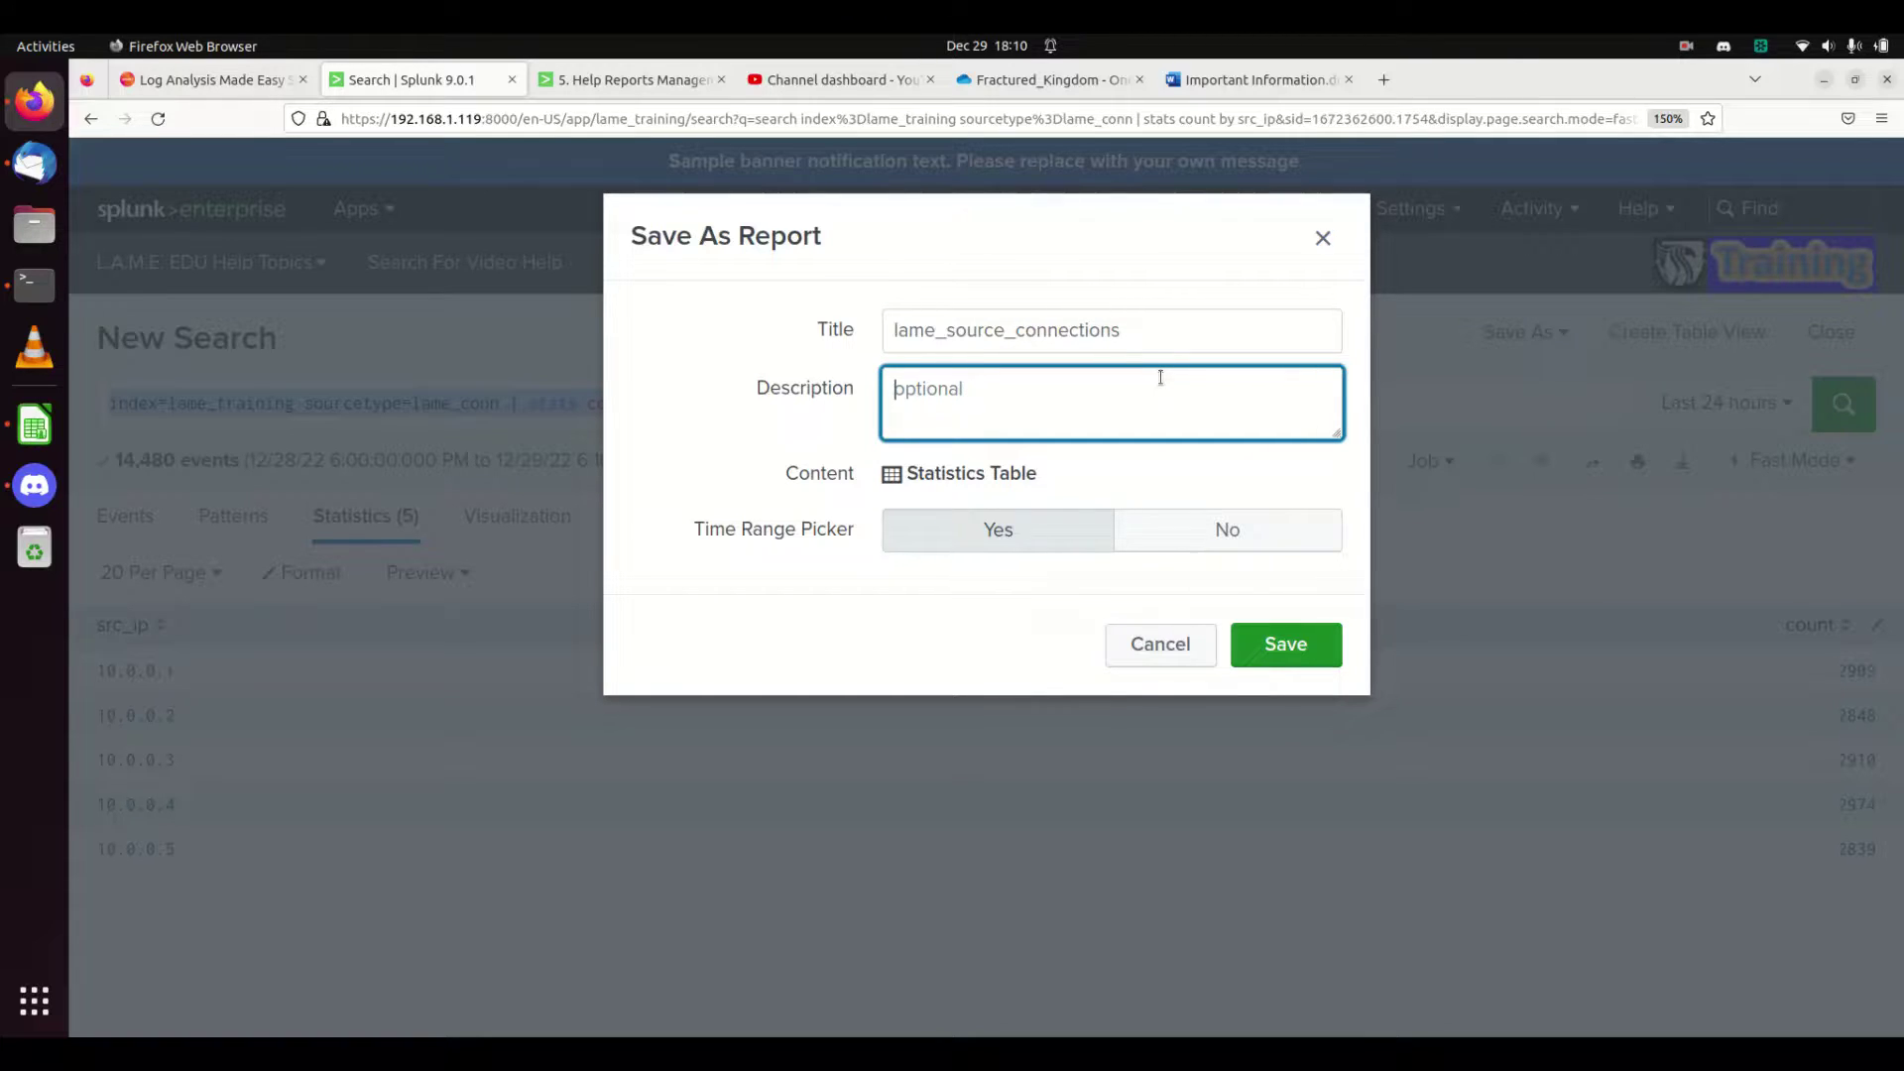
pyautogui.write('A sum')
pyautogui.press('BackSpace')
pyautogui.press('BackSpace')
pyautogui.press('BackSpace')
pyautogui.write('statistical count of all')
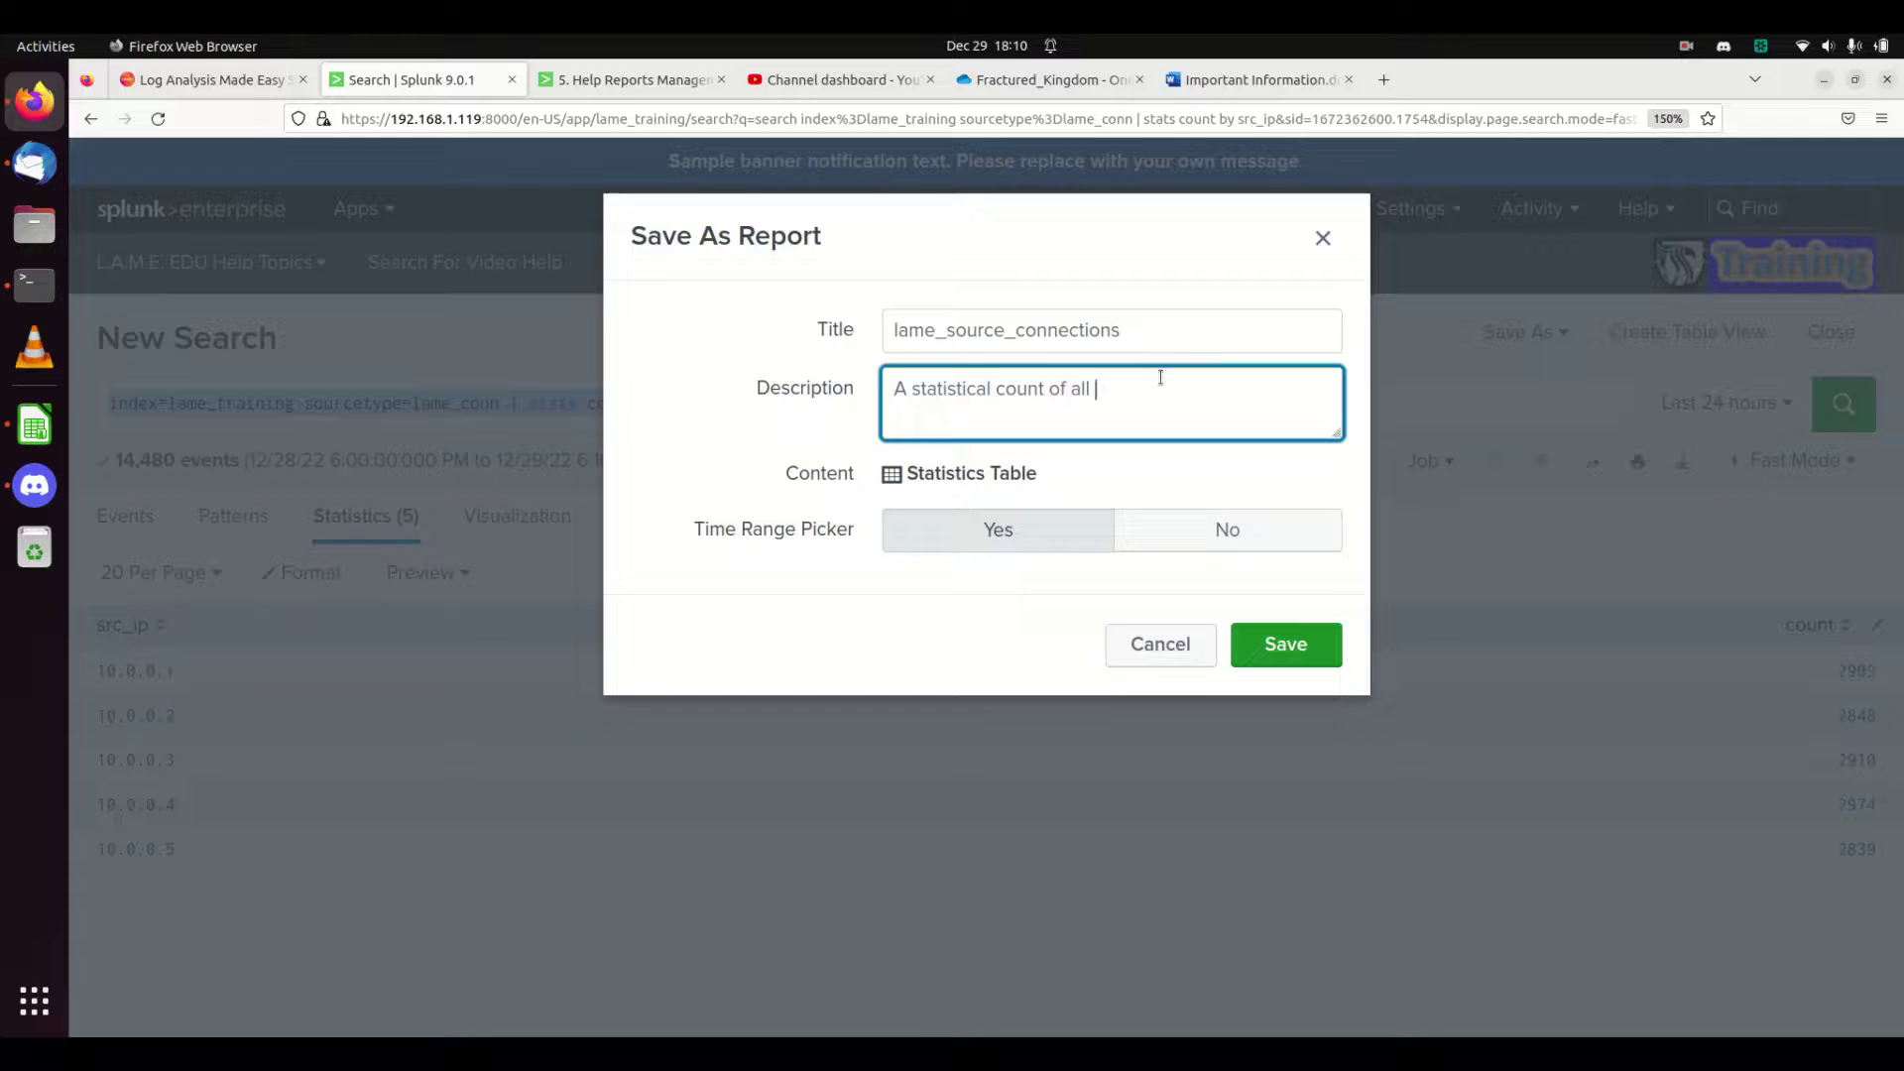
pyautogui.write(' src_ips')
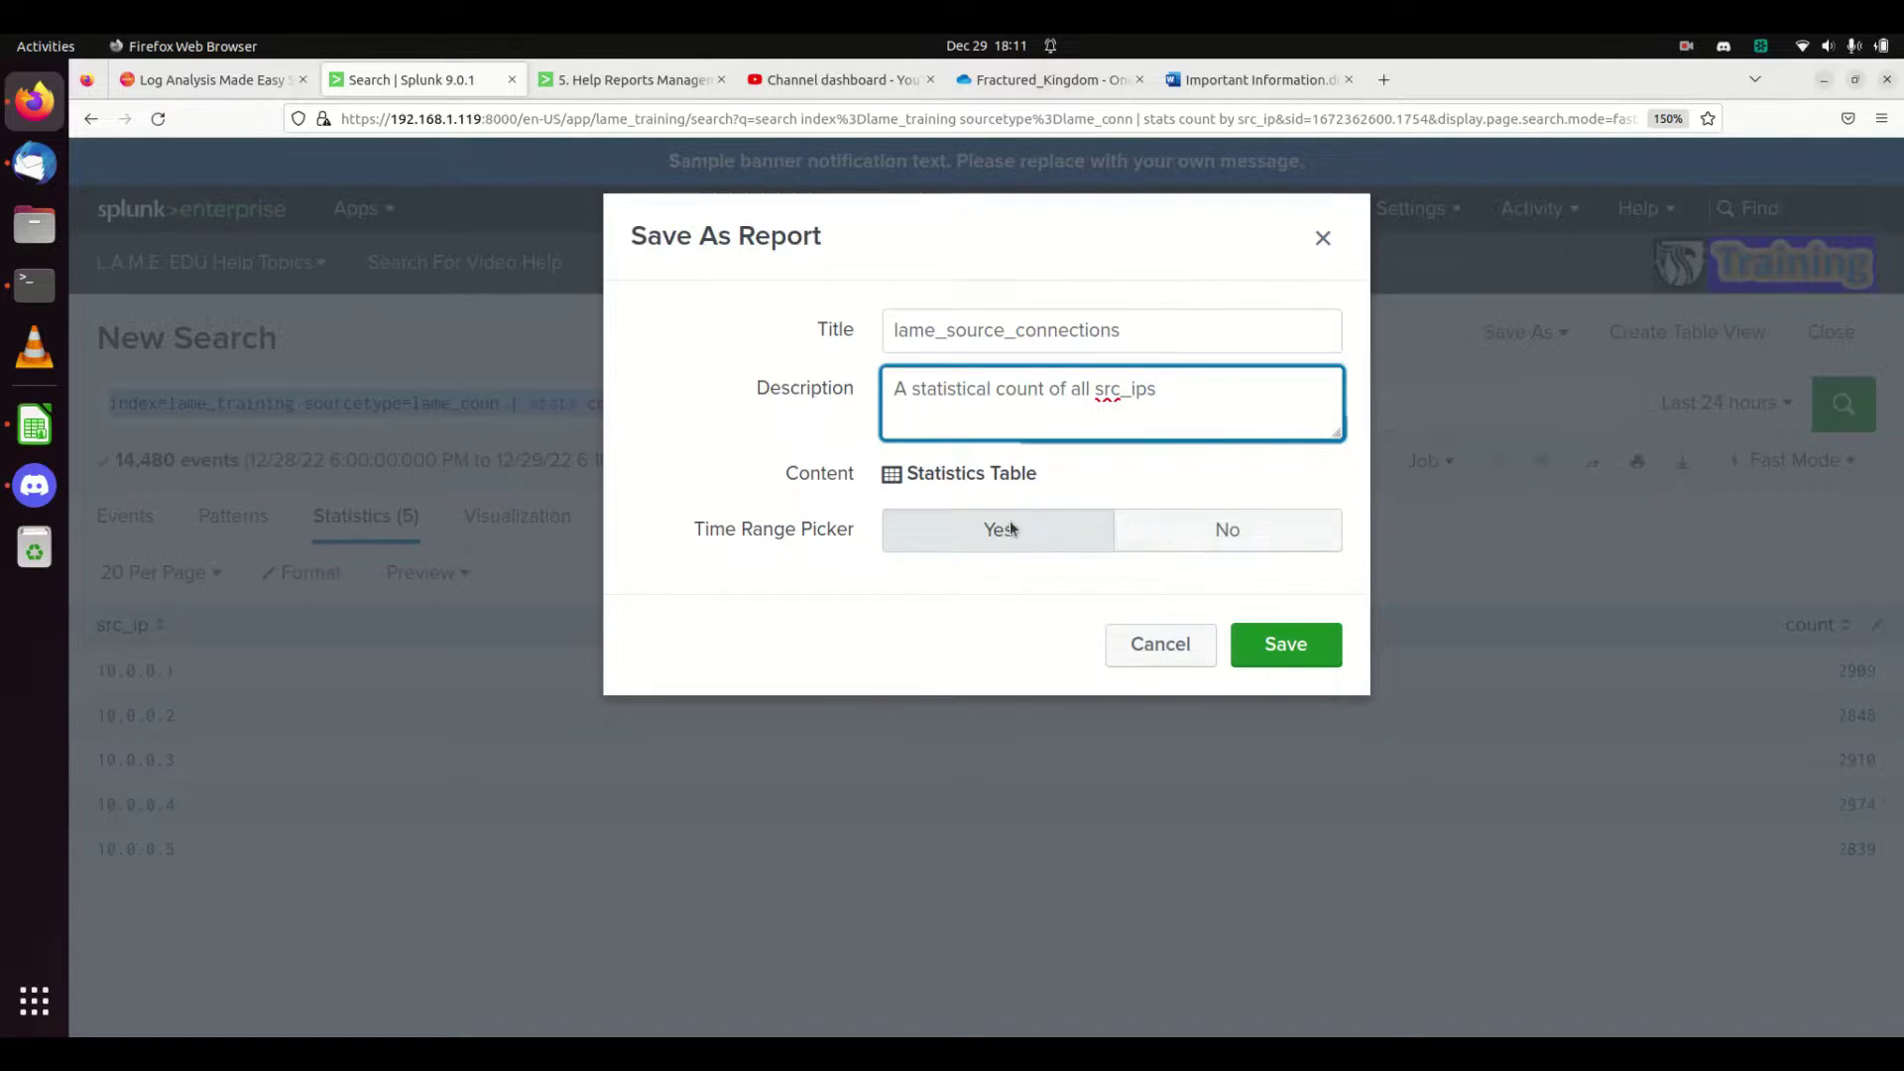
# Save the report, then share it at App level with Everyone granted read and write.
pyautogui.click(1284, 646)
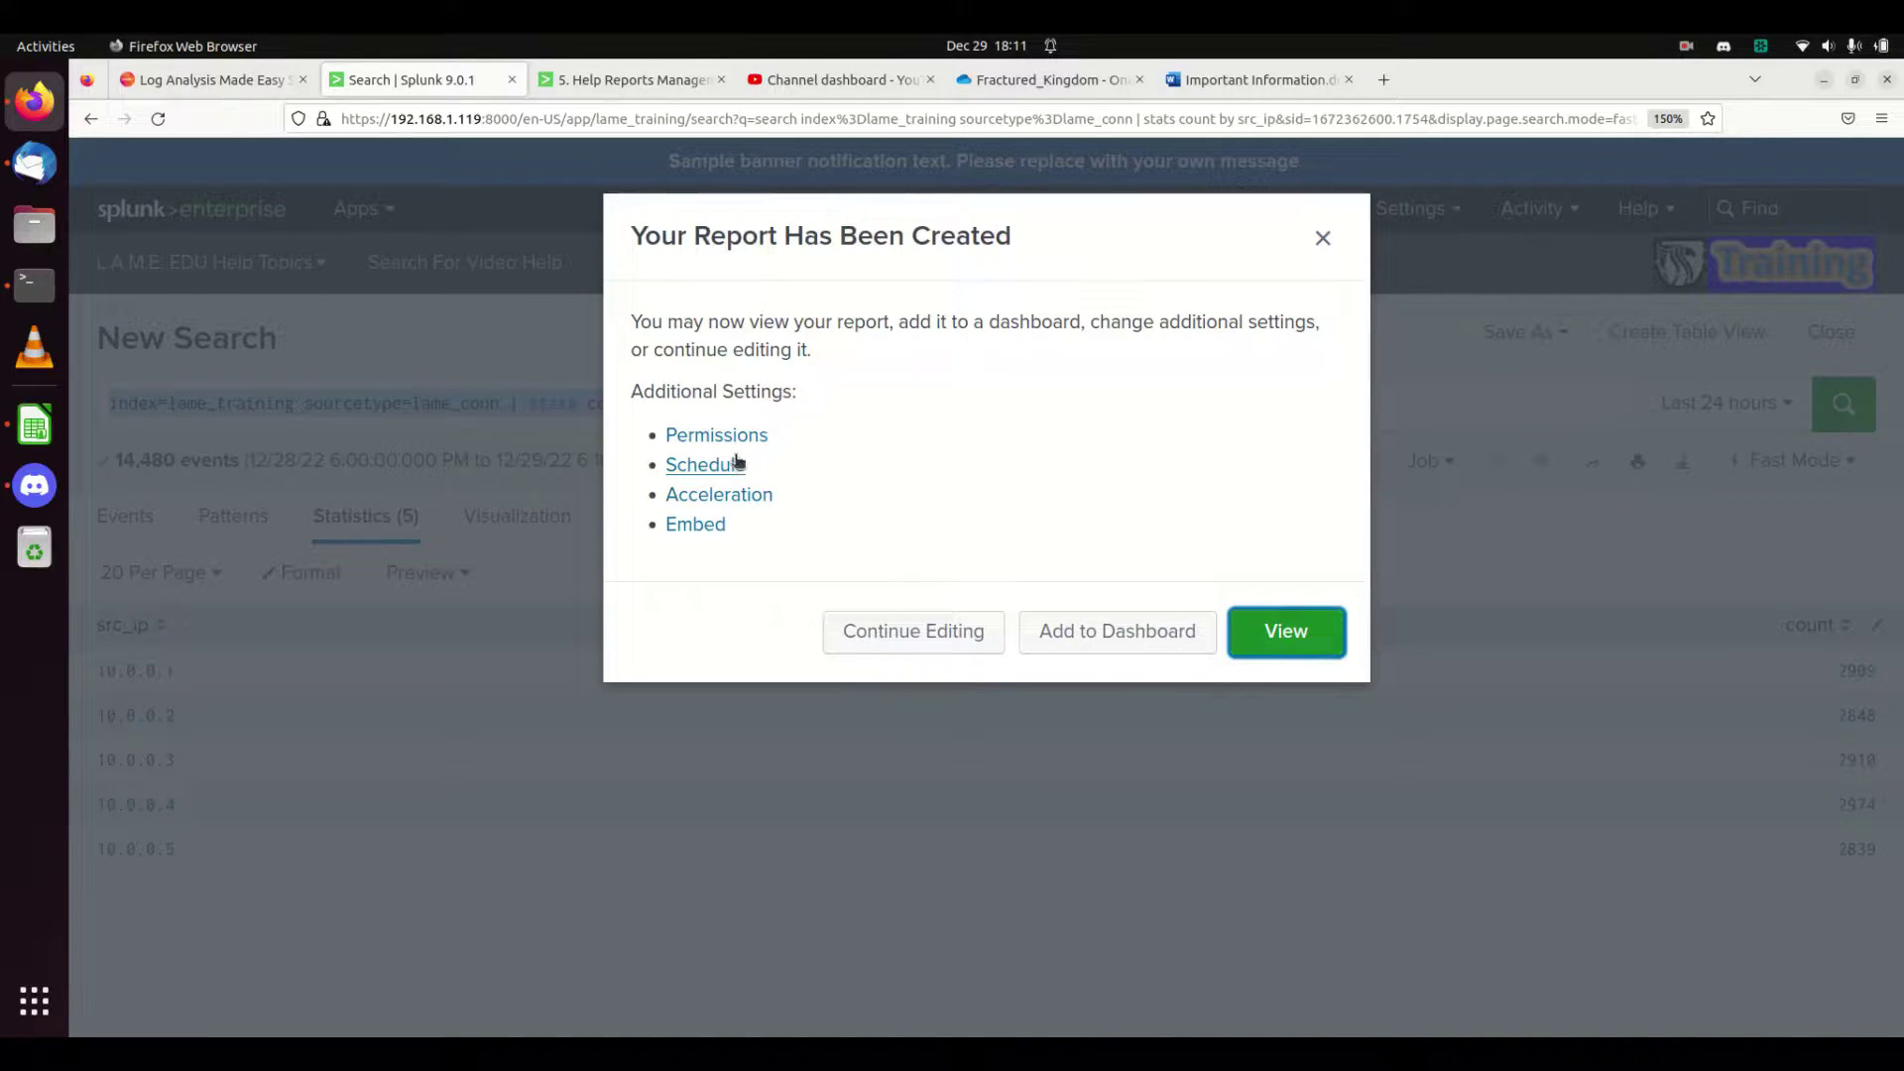
pyautogui.click(734, 439)
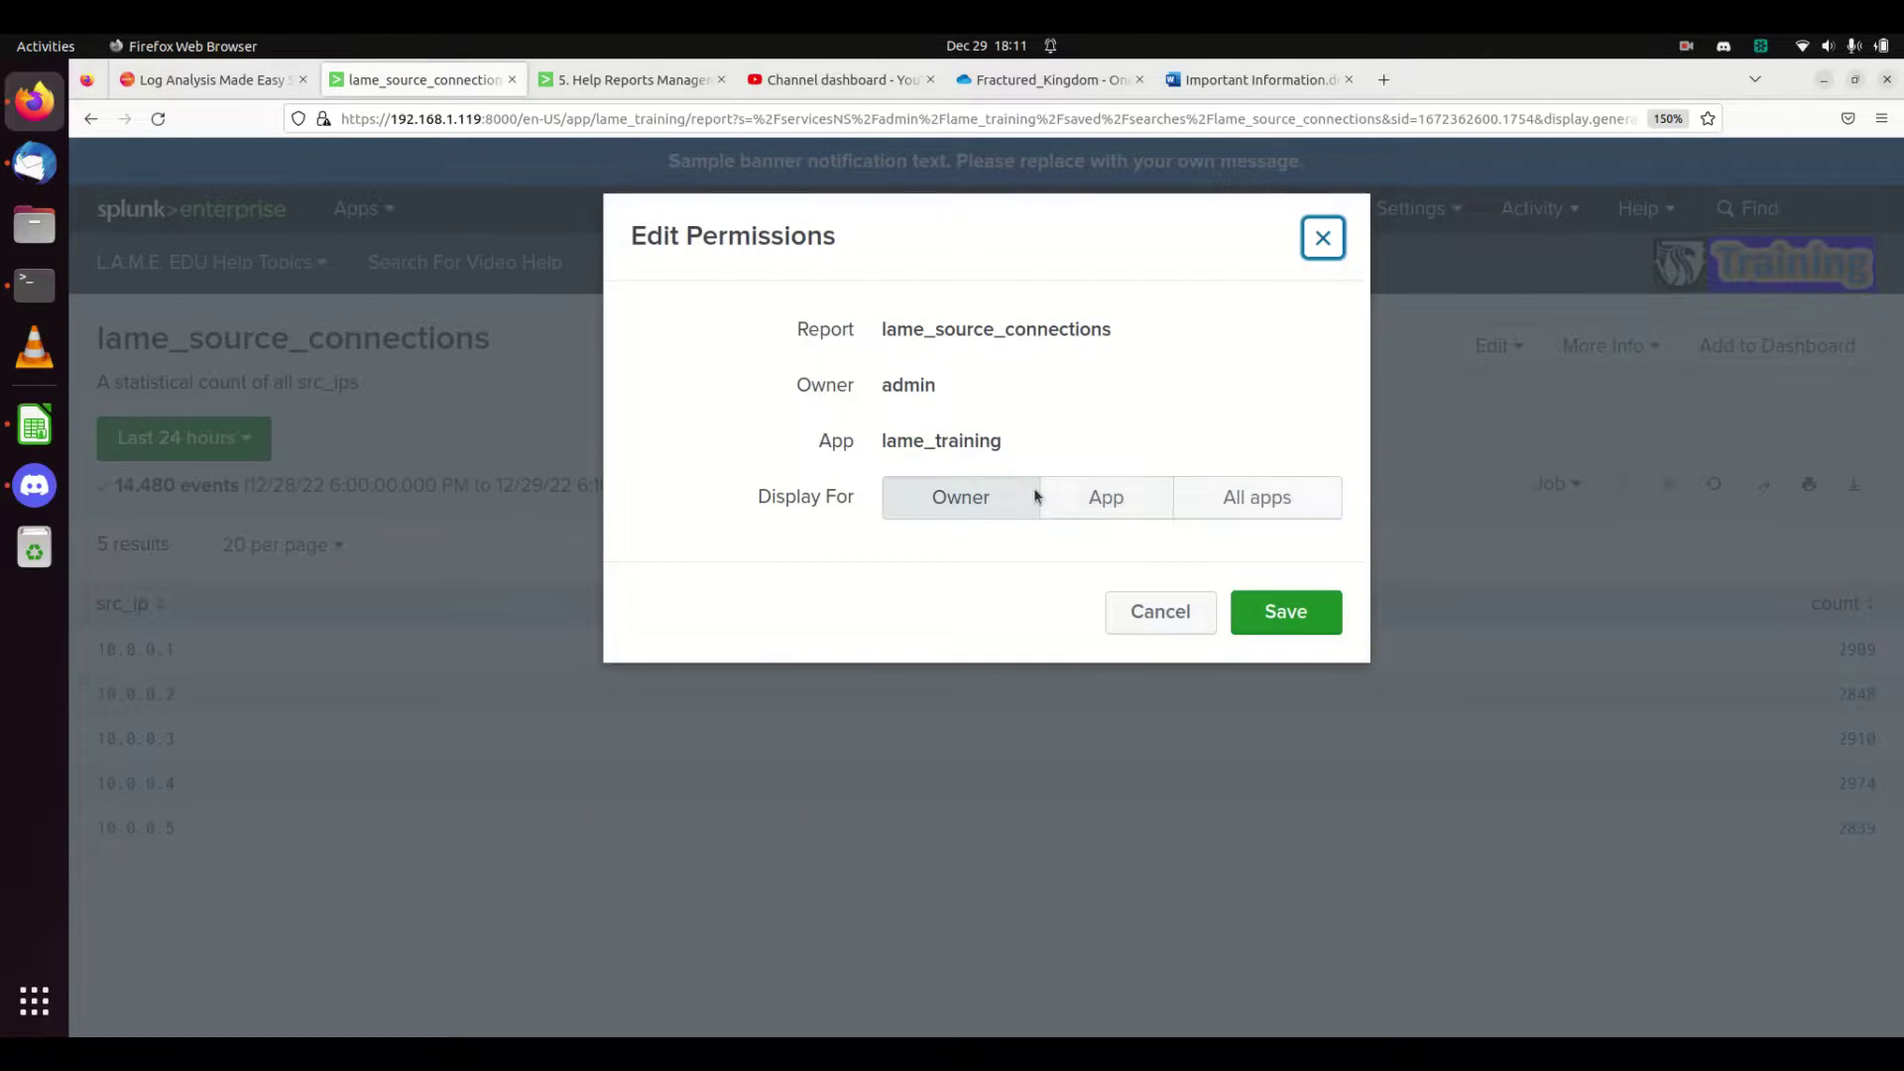
pyautogui.click(1106, 504)
pyautogui.click(1242, 677)
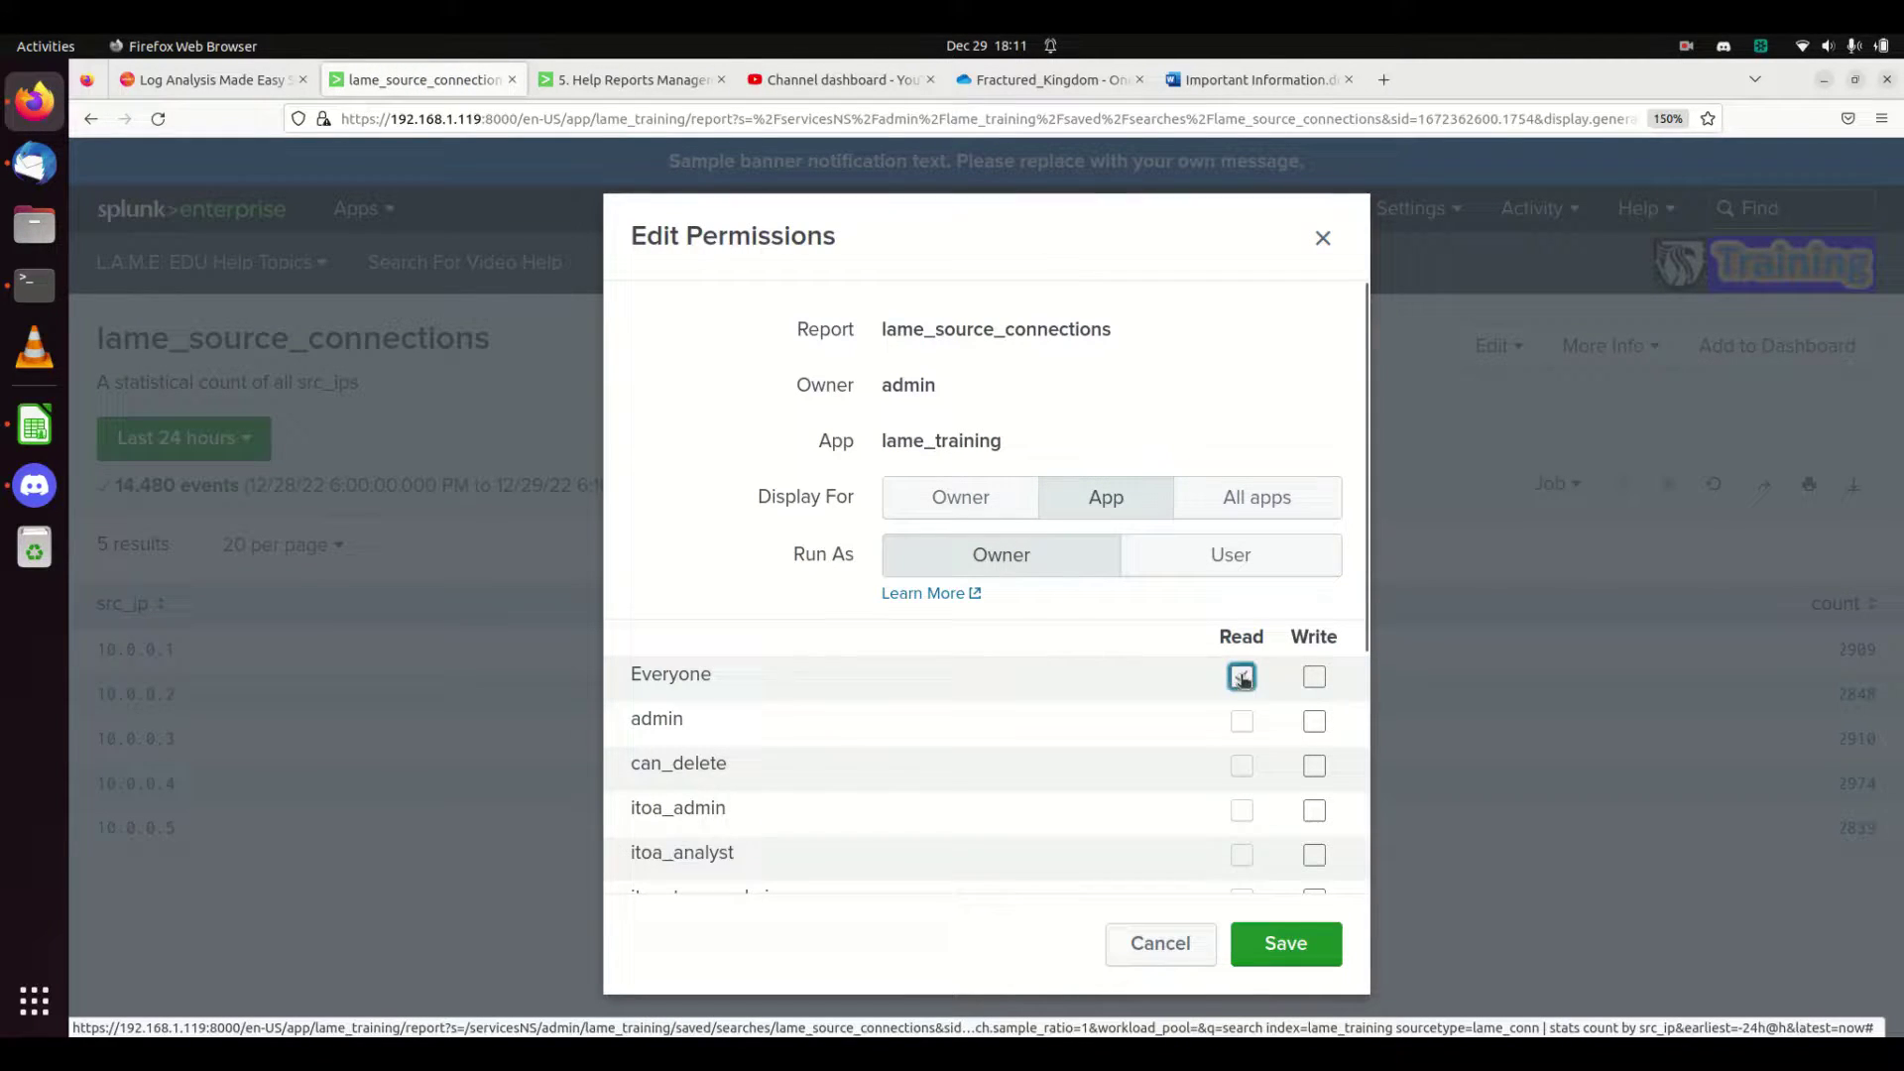
pyautogui.click(1323, 678)
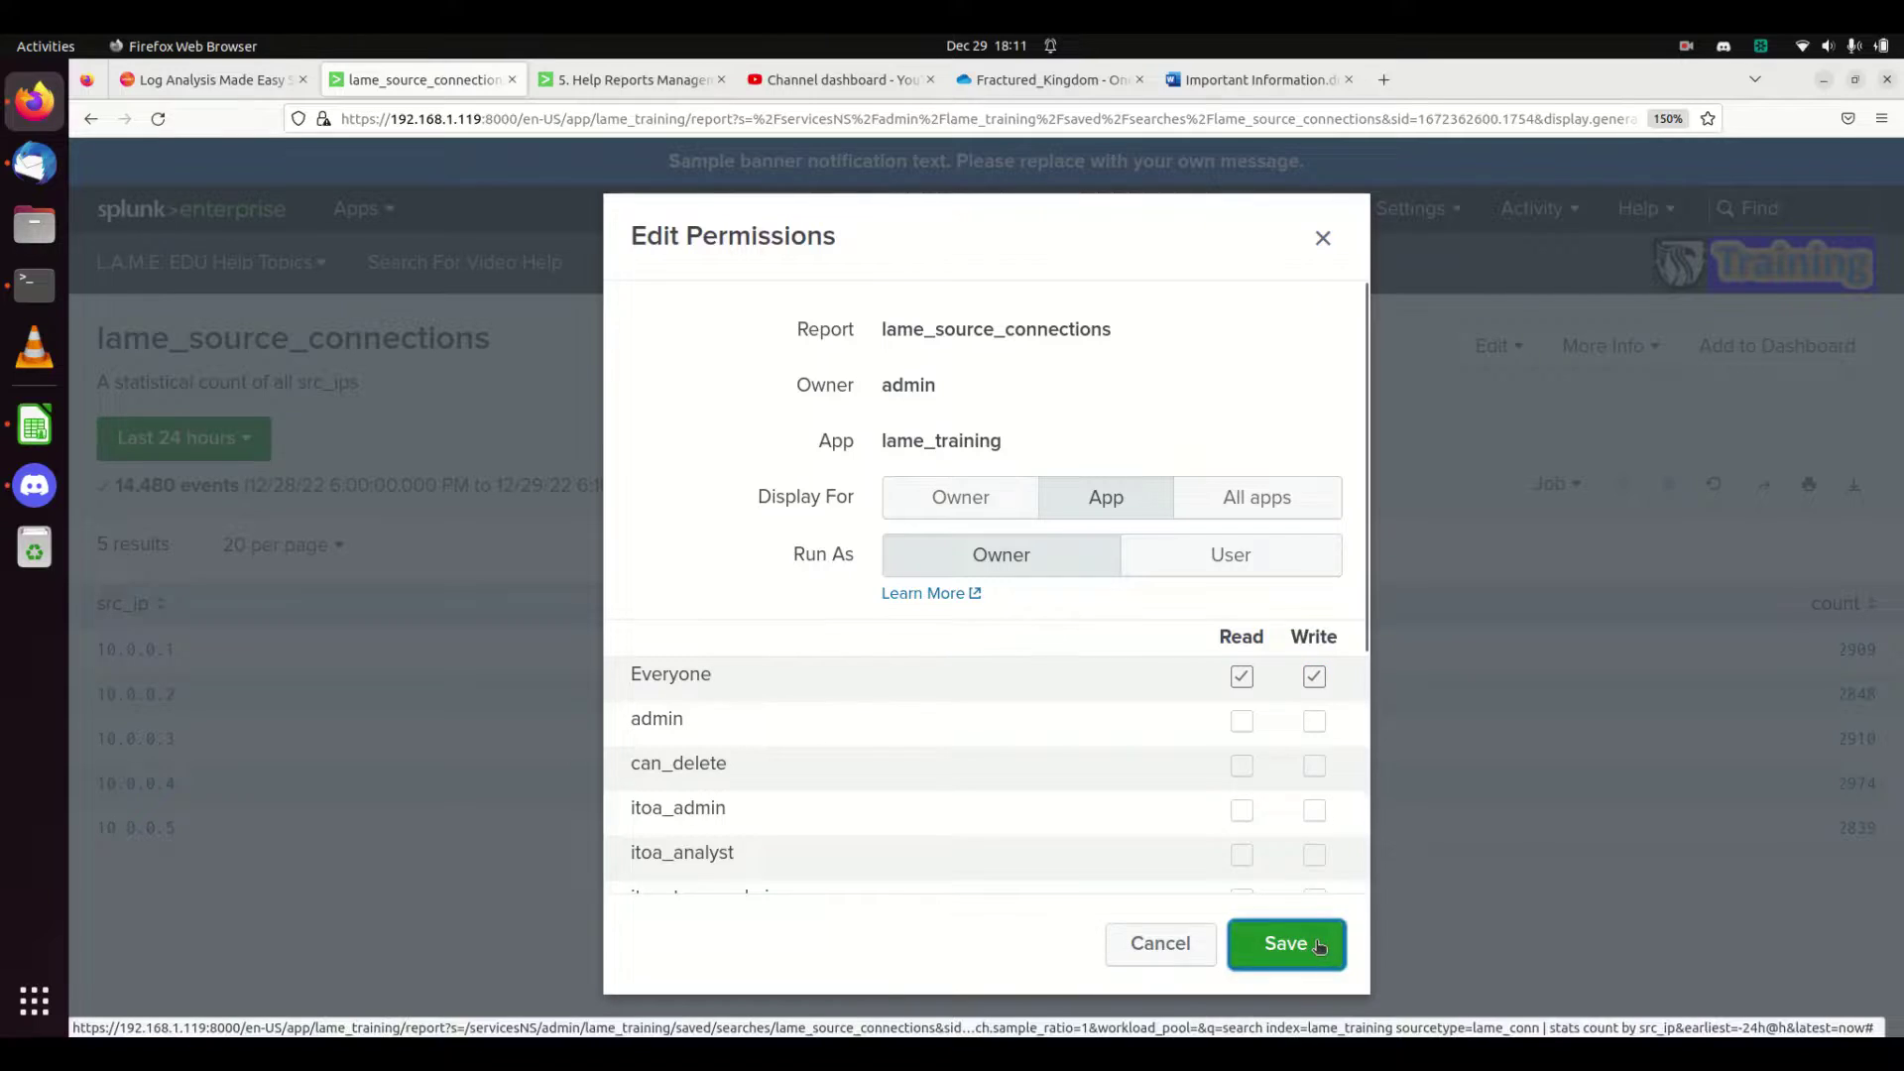
pyautogui.click(1319, 945)
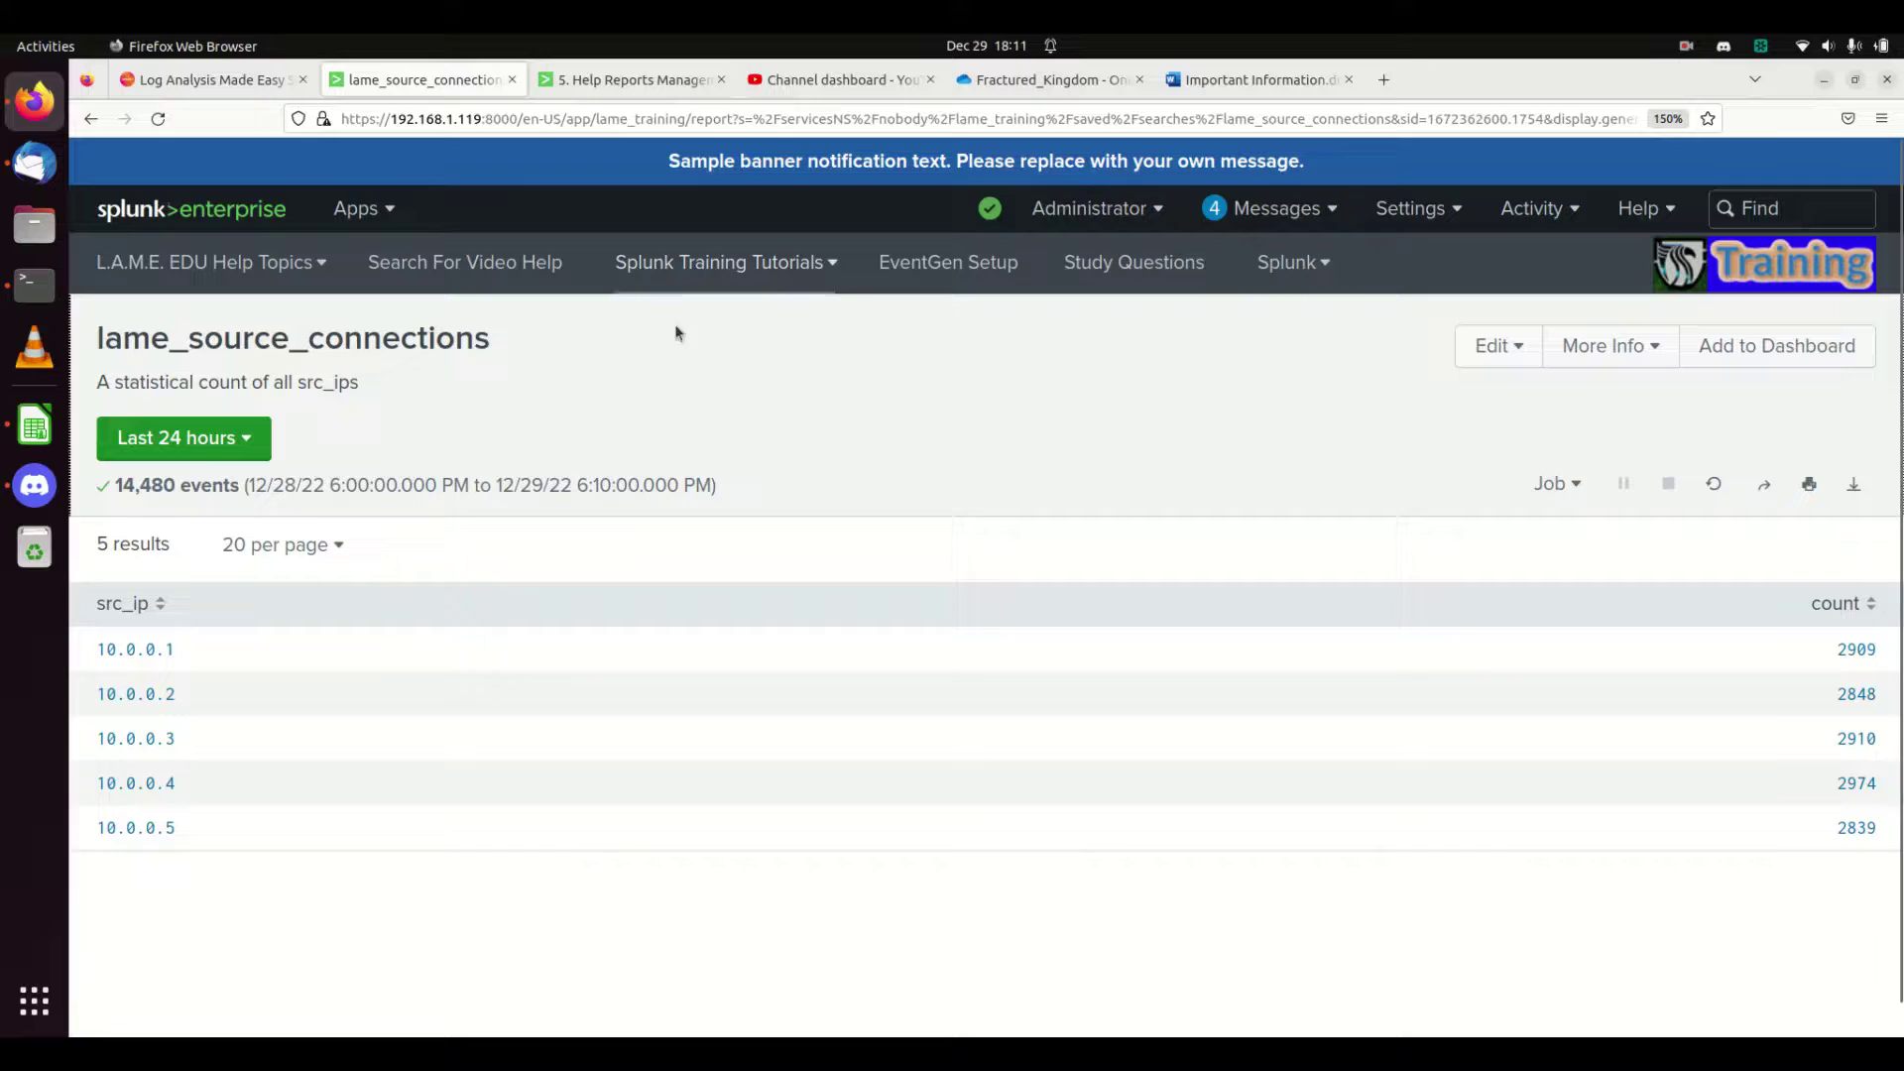
pyautogui.click(204, 437)
pyautogui.click(261, 426)
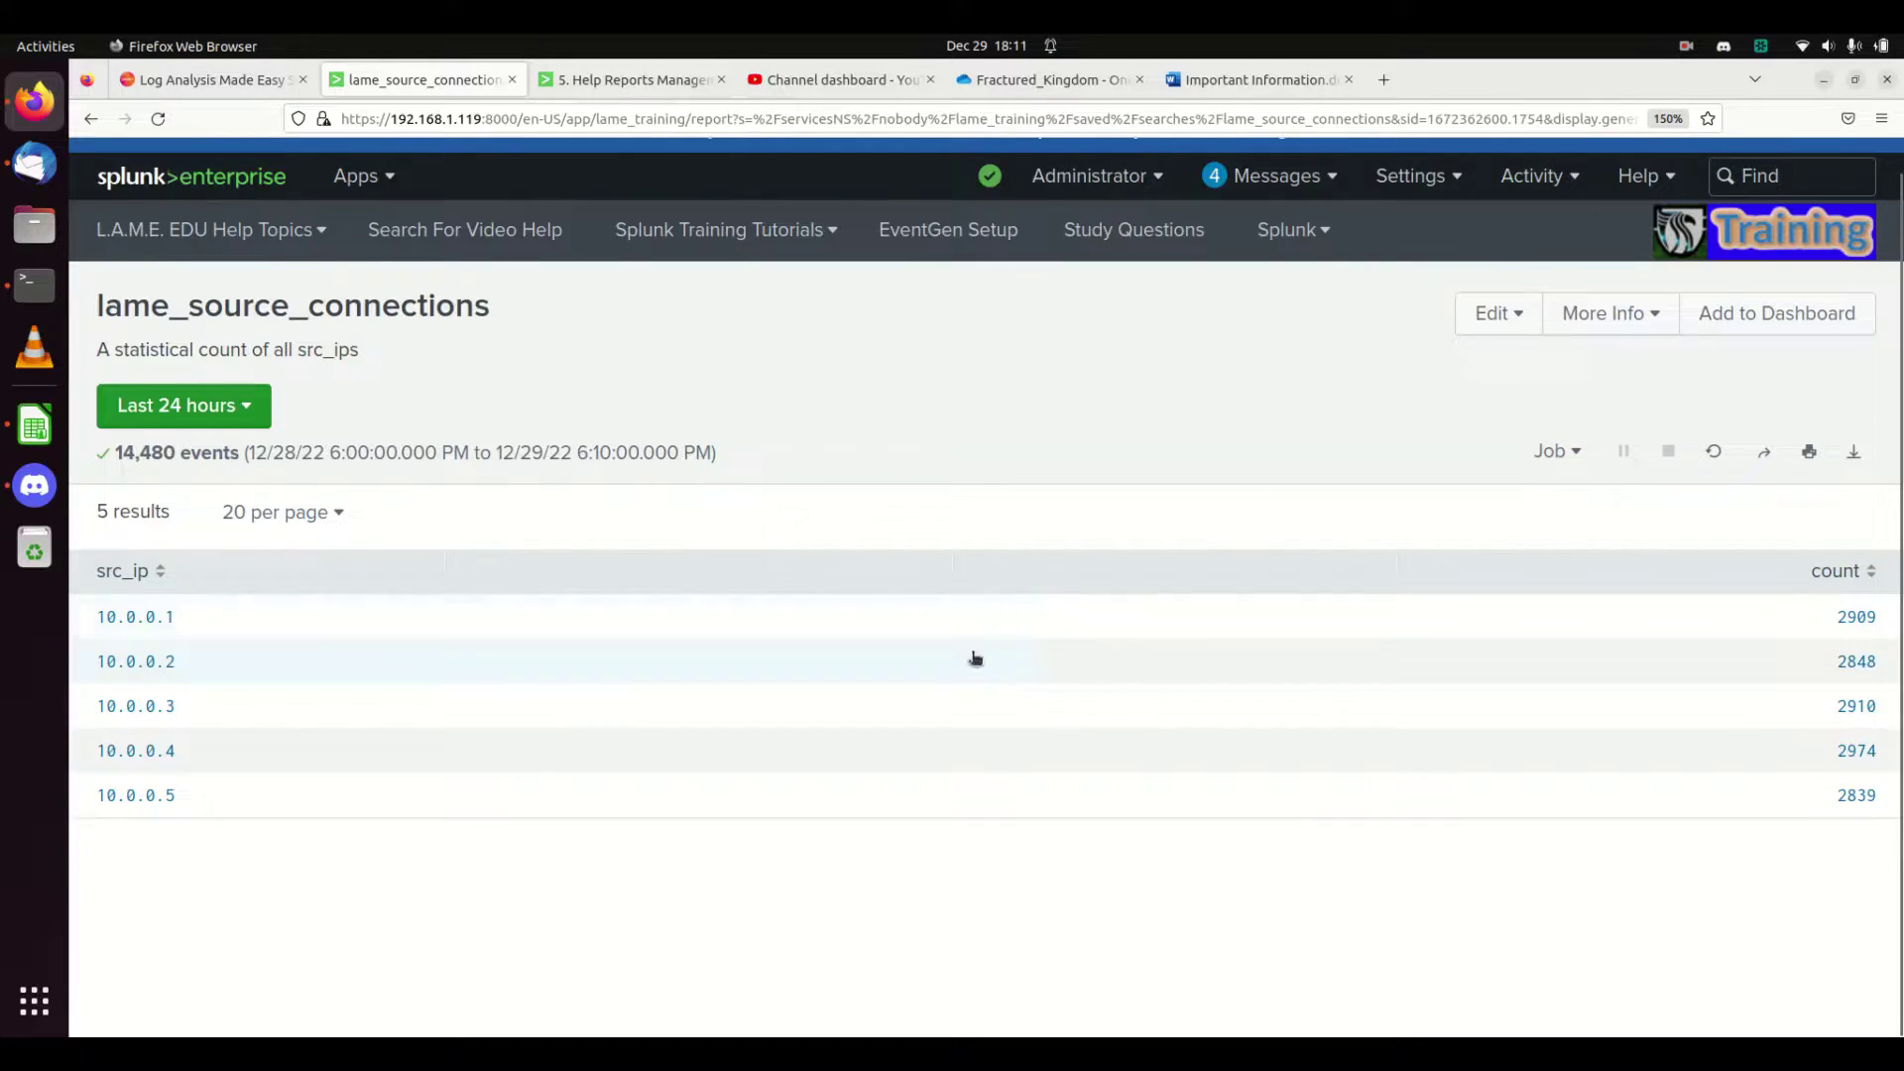
pyautogui.click(1634, 319)
pyautogui.click(1634, 319)
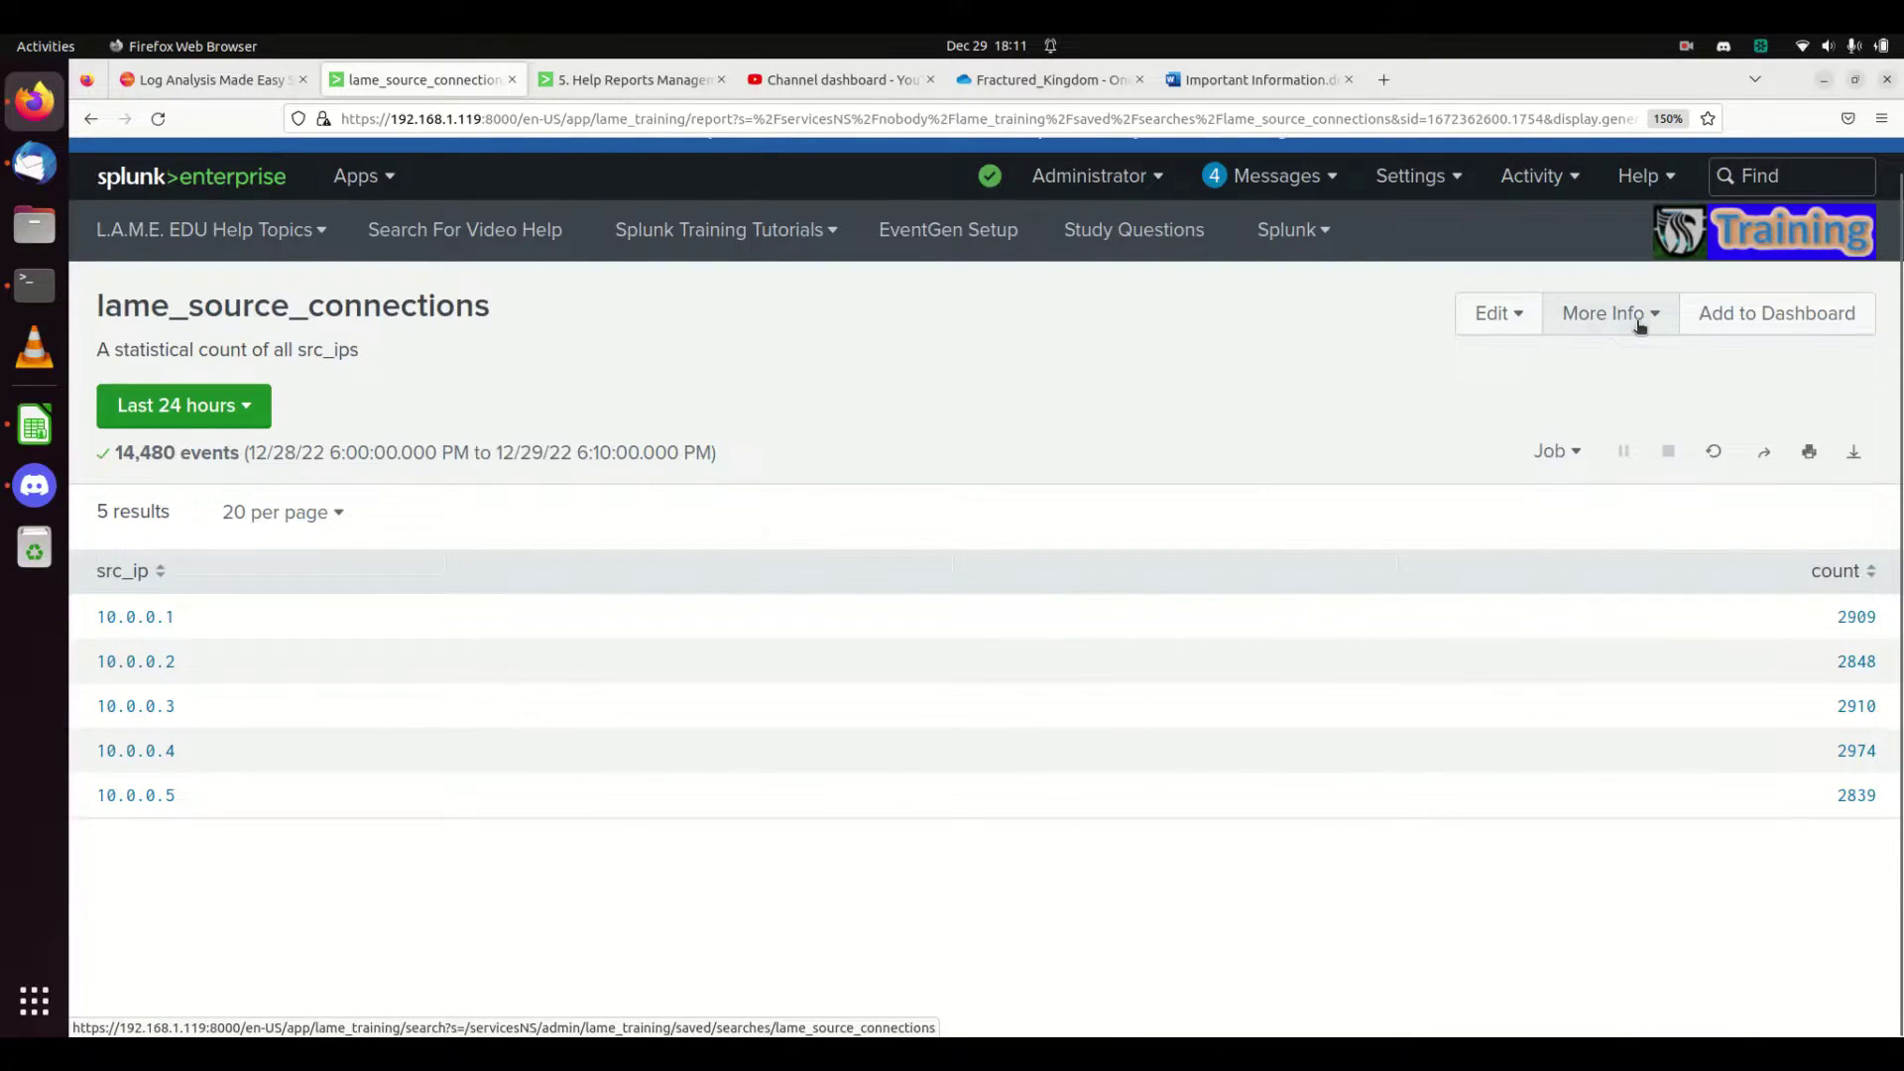
pyautogui.click(1516, 310)
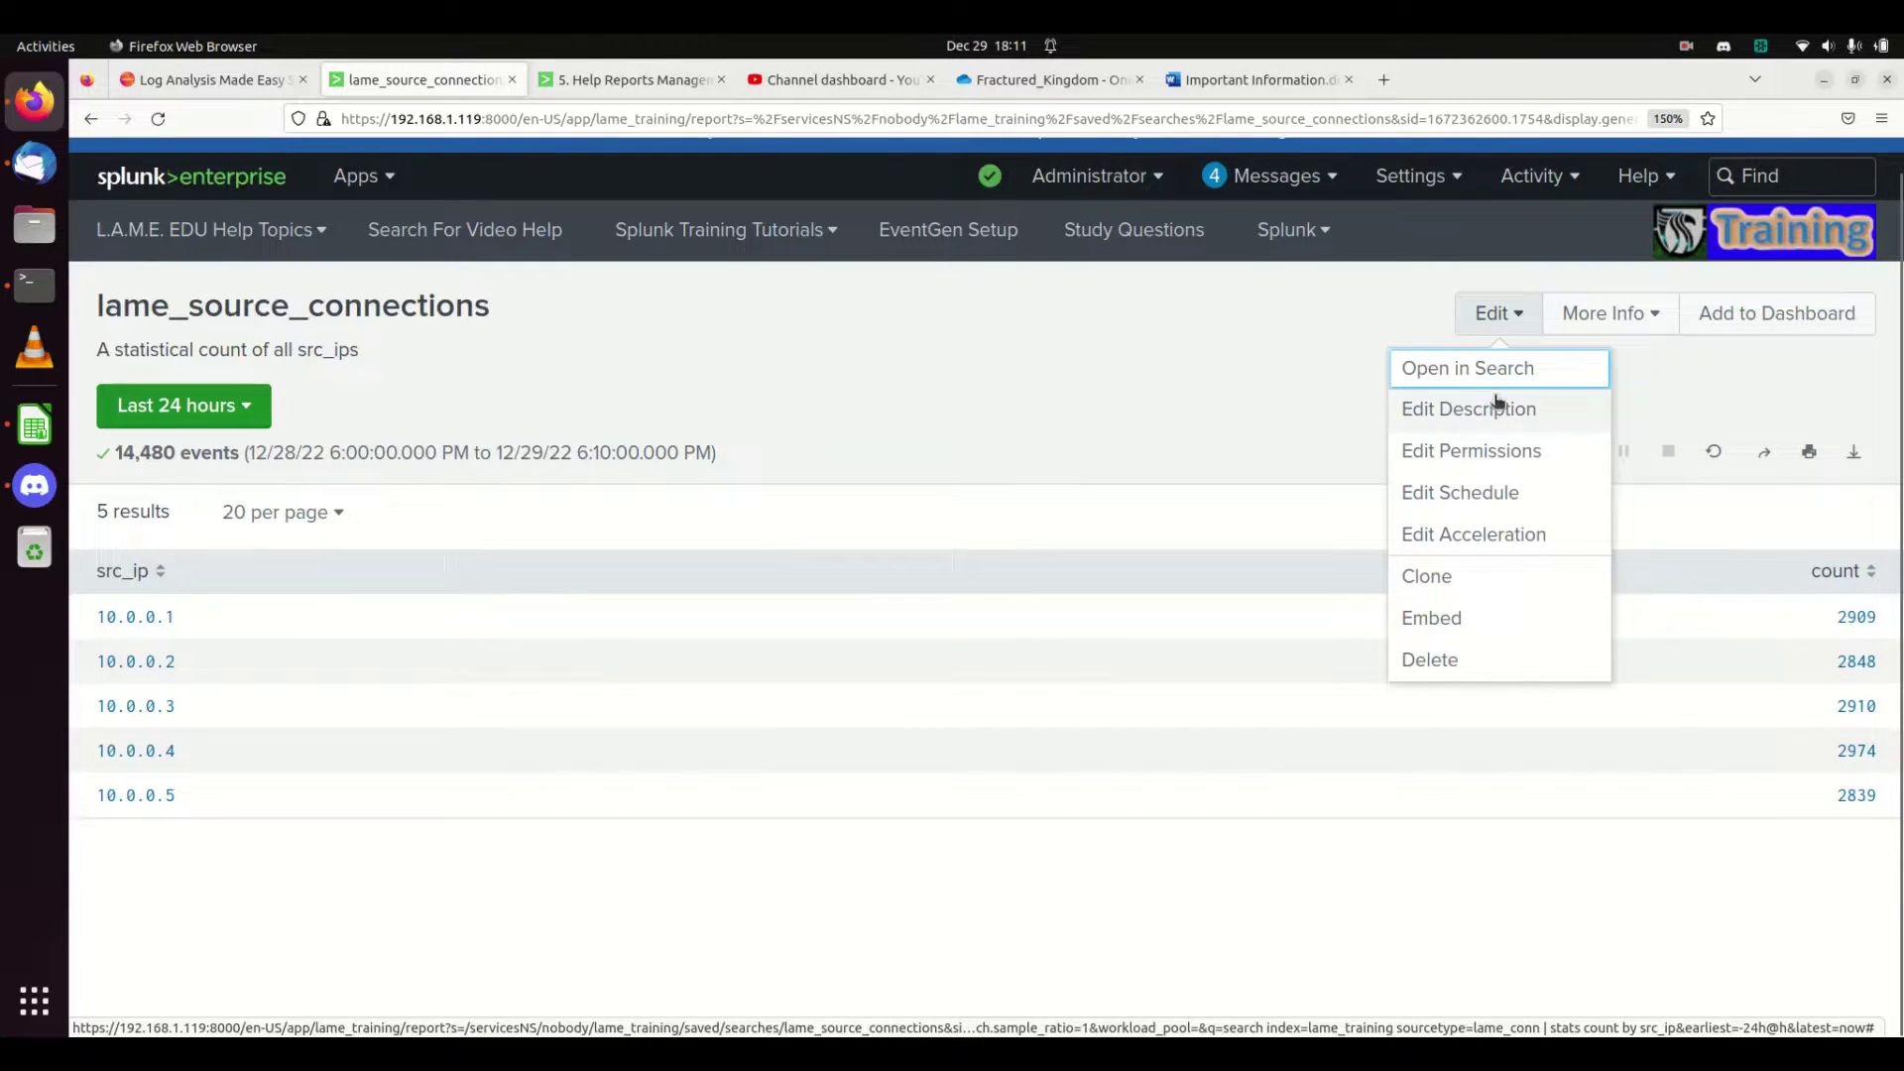
pyautogui.click(1323, 395)
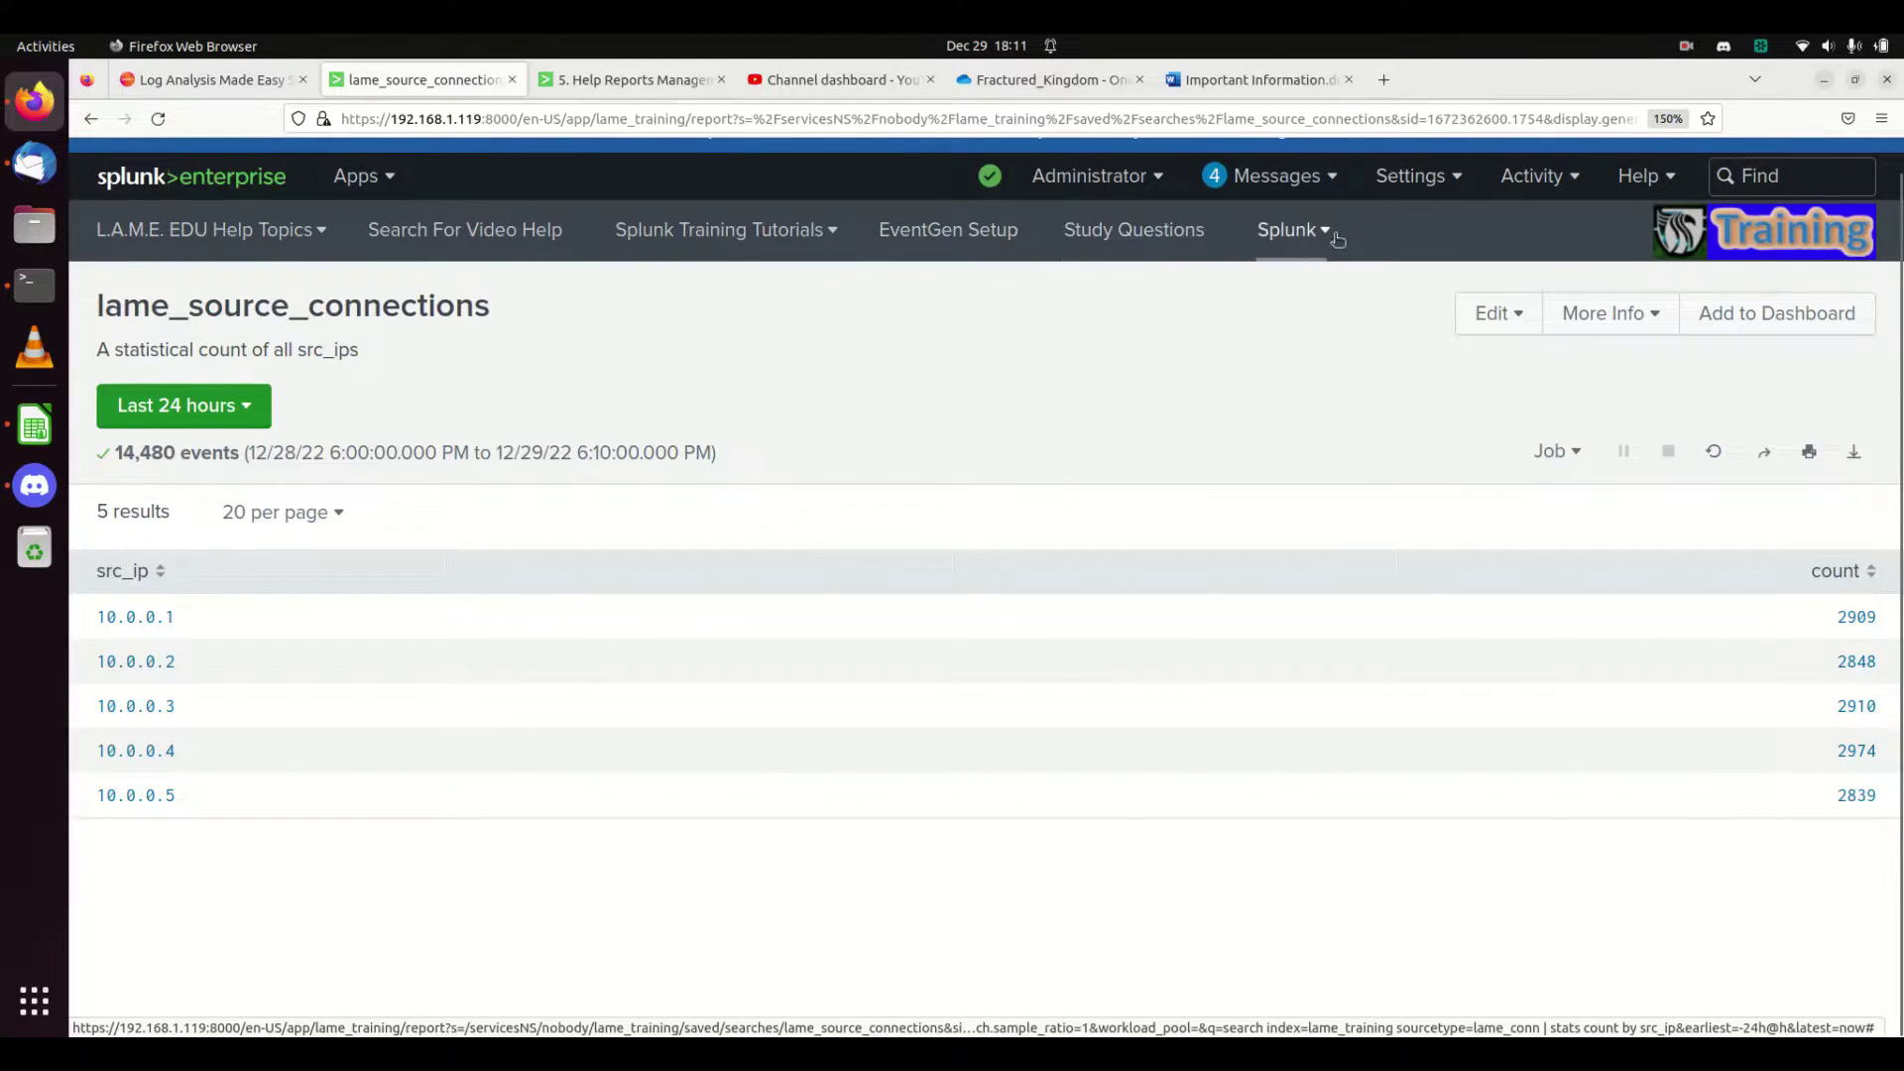
pyautogui.click(1433, 183)
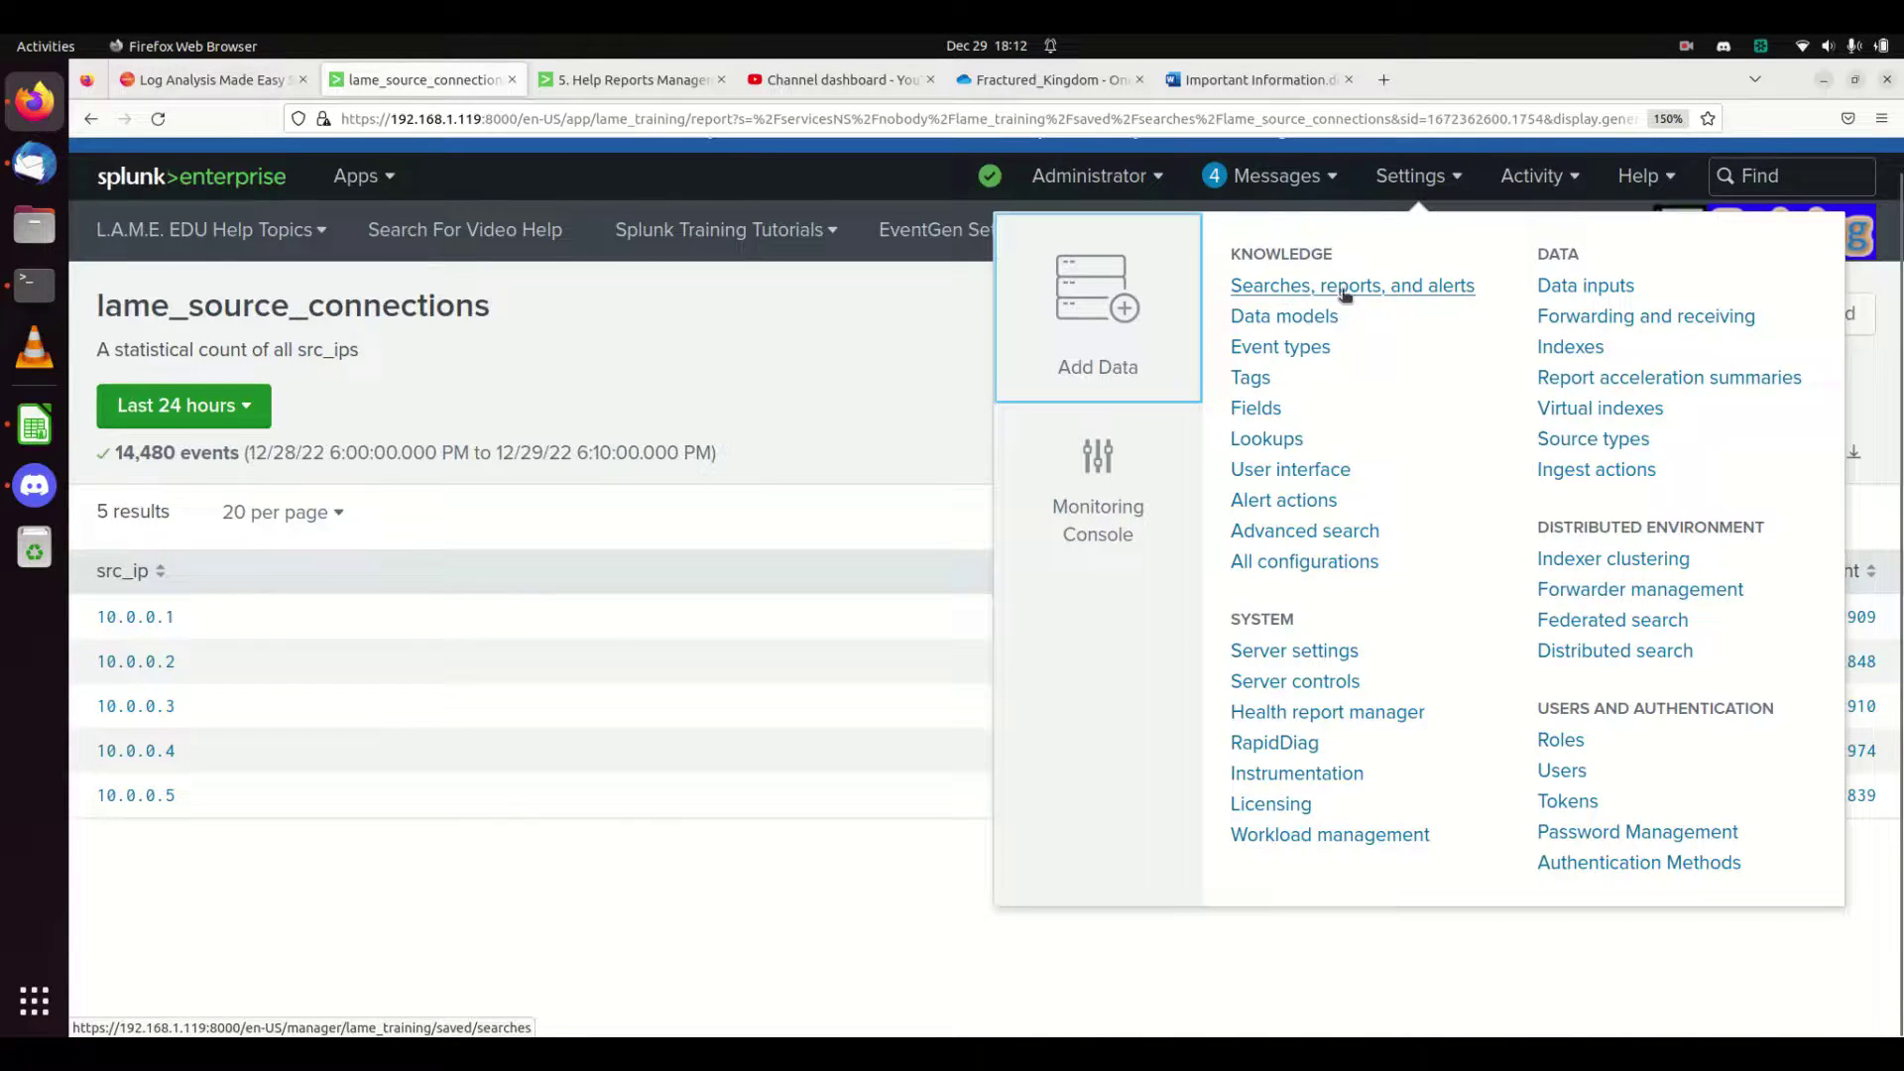
# Go to Settings > Searches, reports, and alerts to list lame_source_connections.
pyautogui.click(1398, 291)
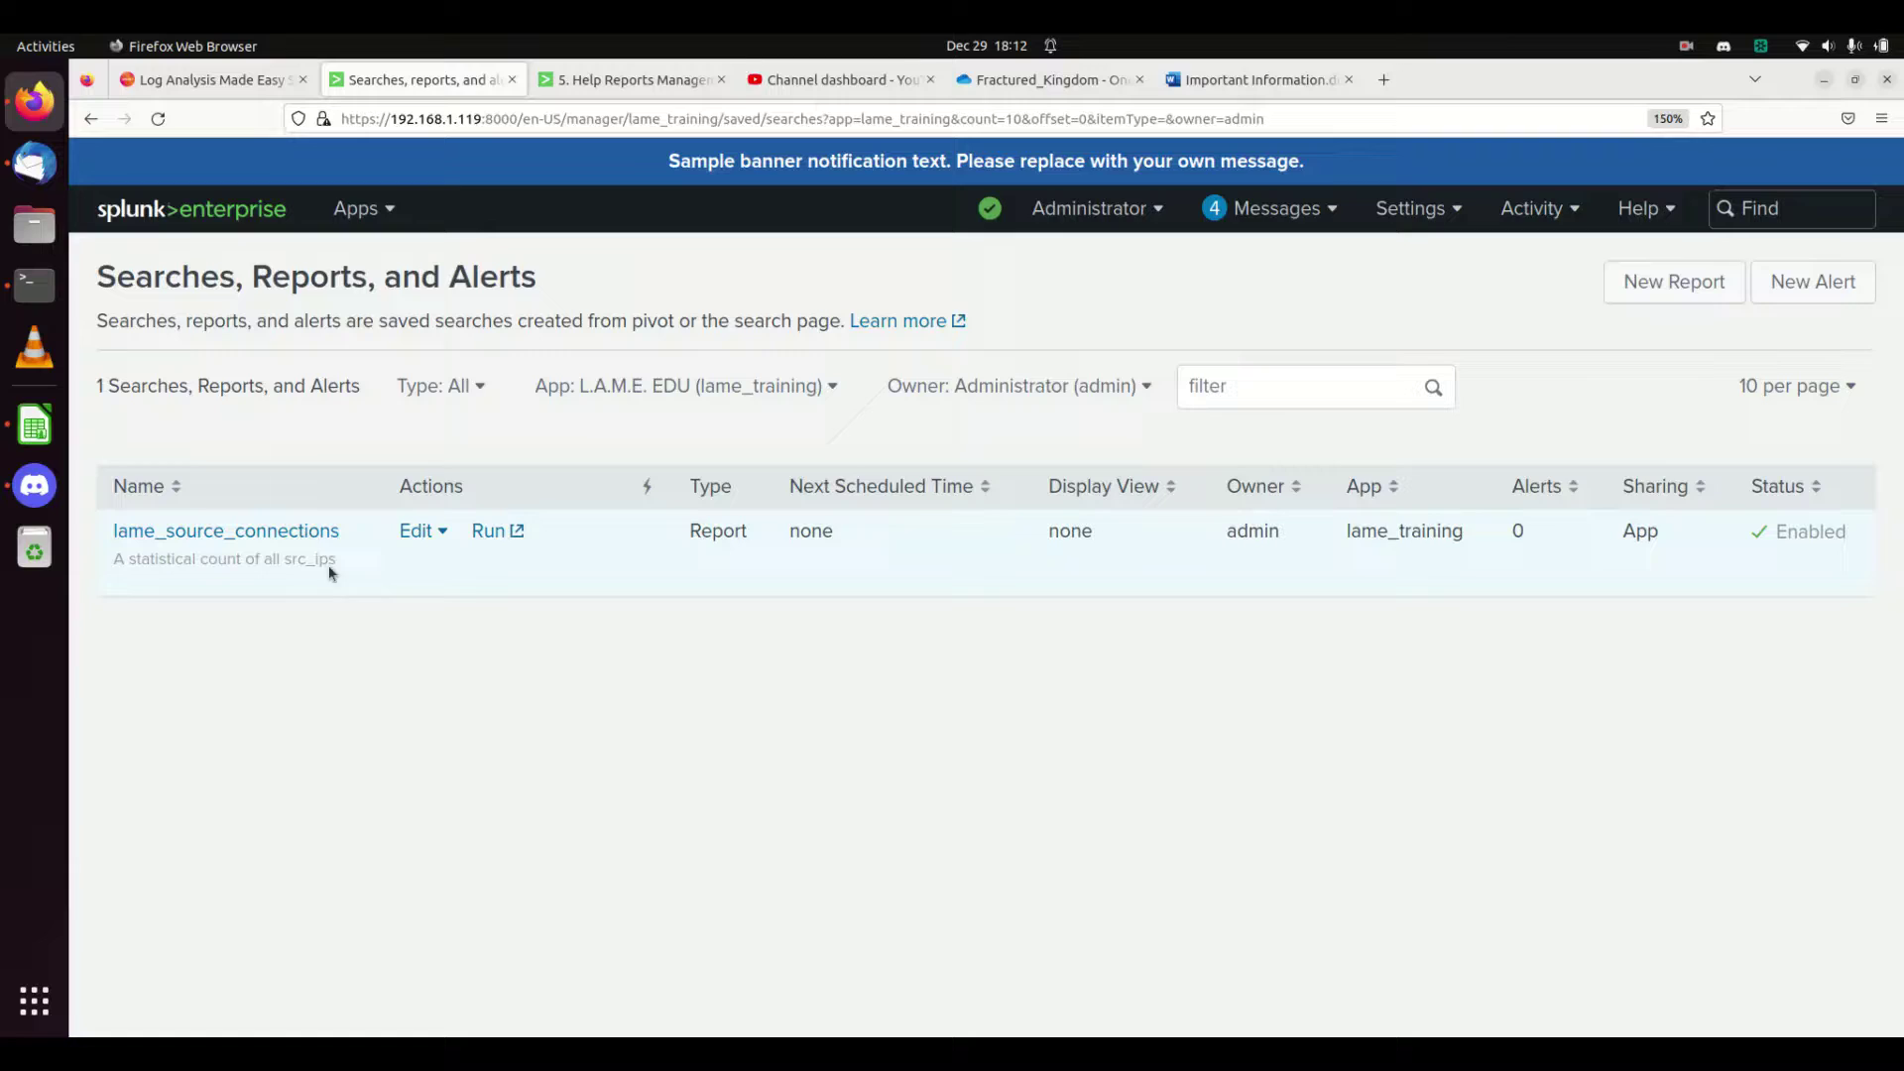
# Run the lame_source_connections report in a new tab without editing its search.
pyautogui.click(253, 535)
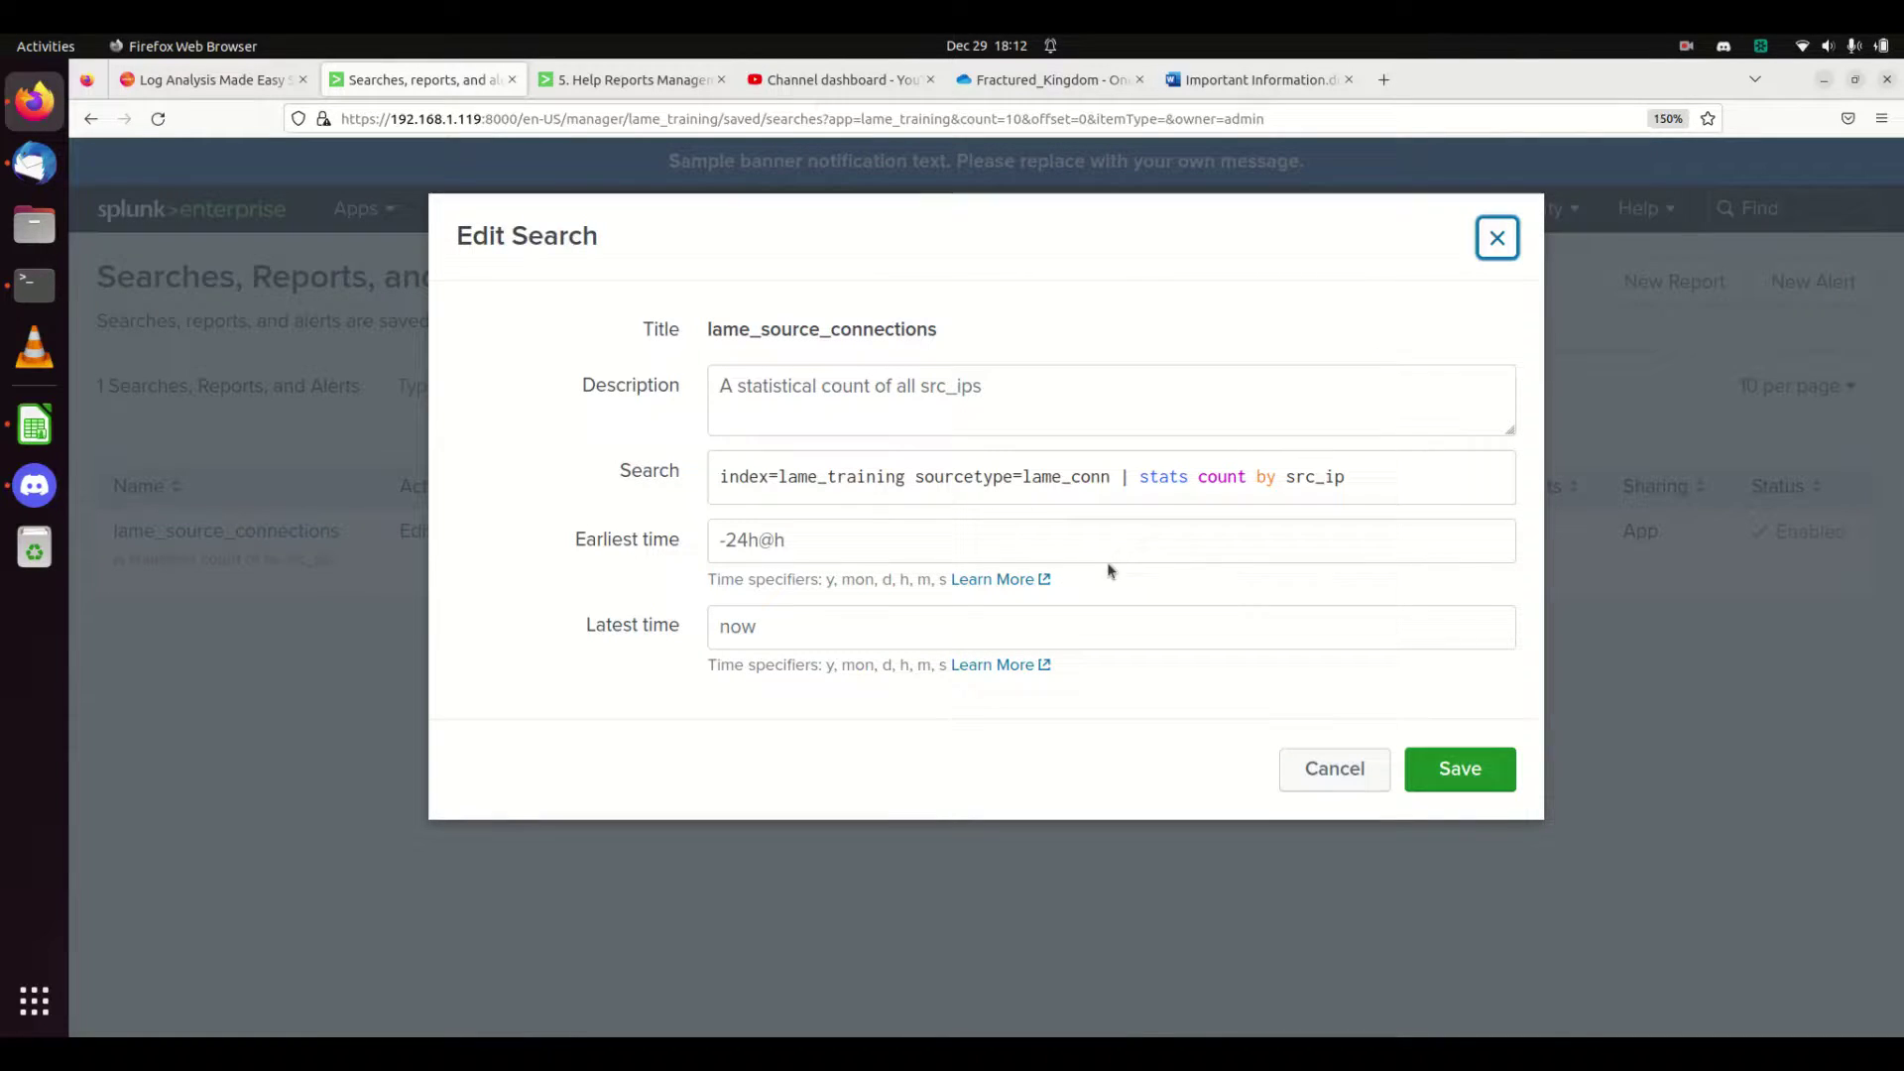
pyautogui.click(1309, 768)
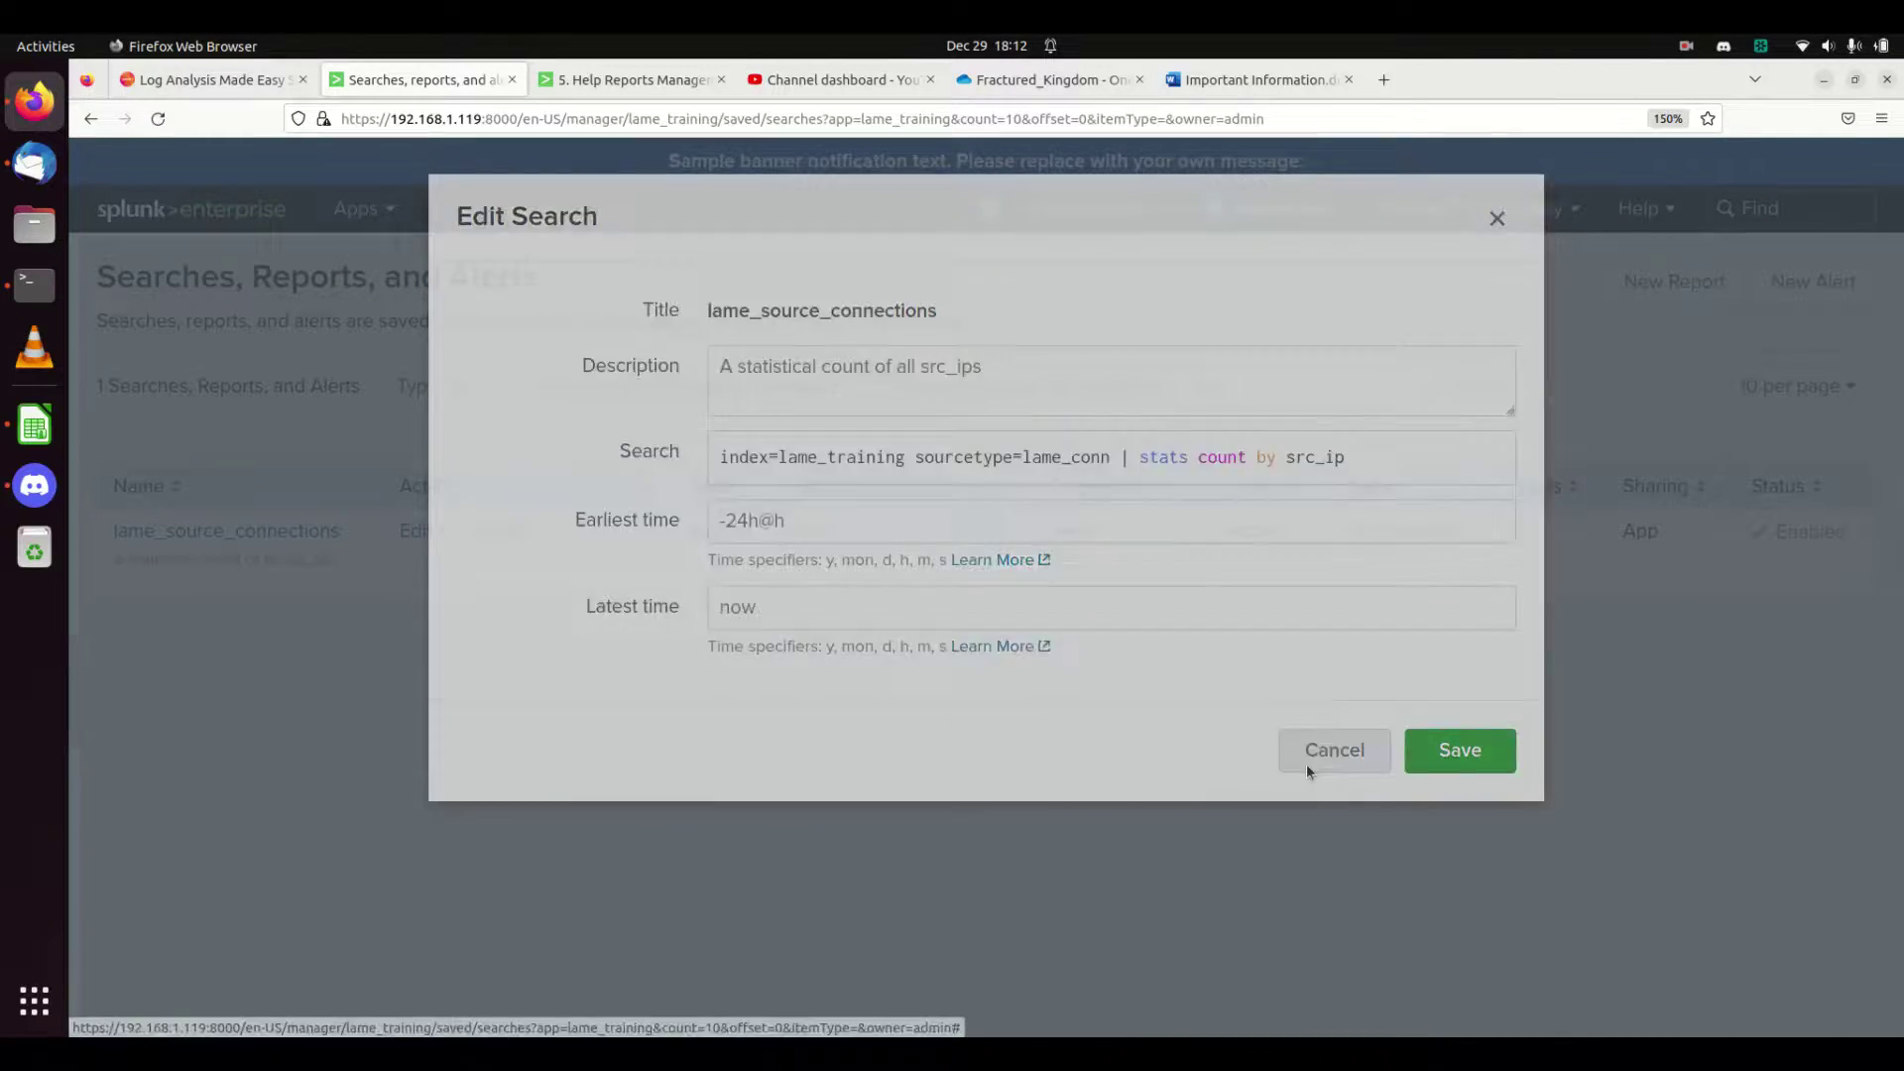
pyautogui.click(495, 528)
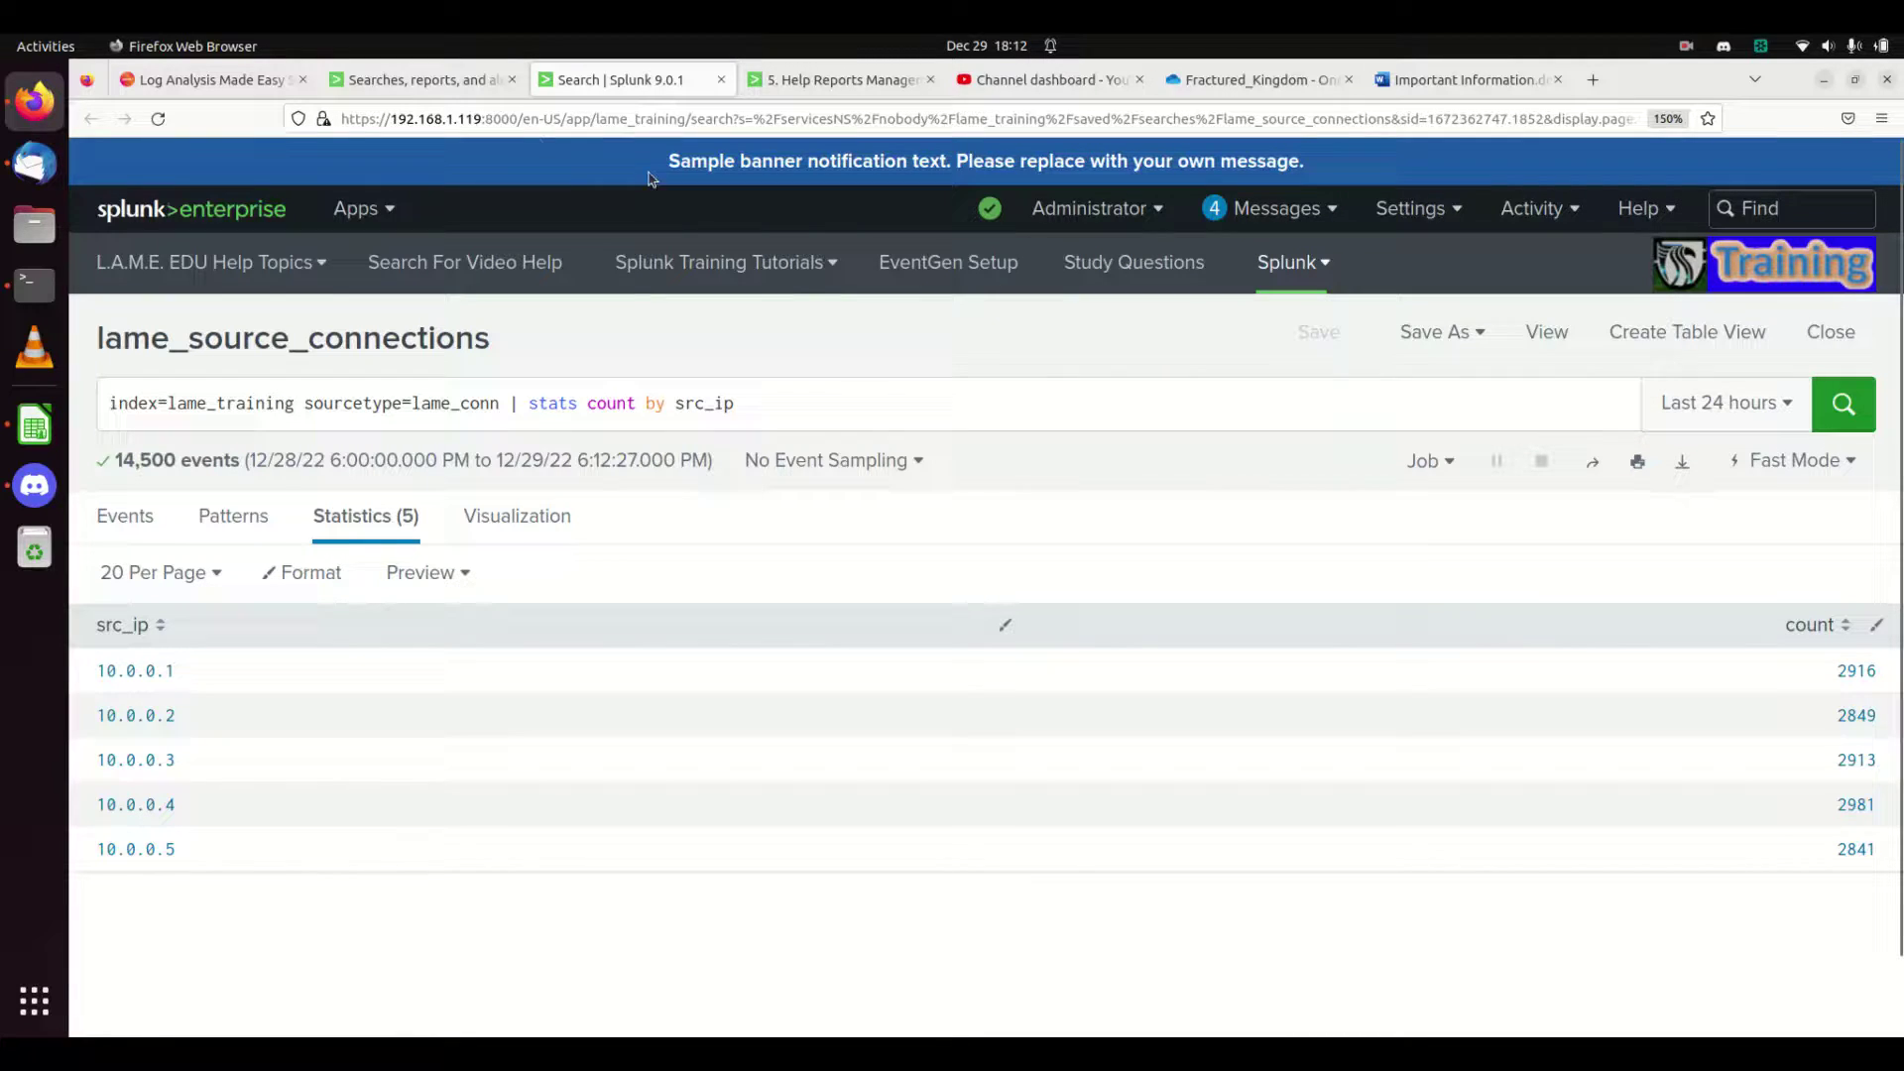
# Return to the saved searches list and close the extra duplicate tab.
pyautogui.click(407, 84)
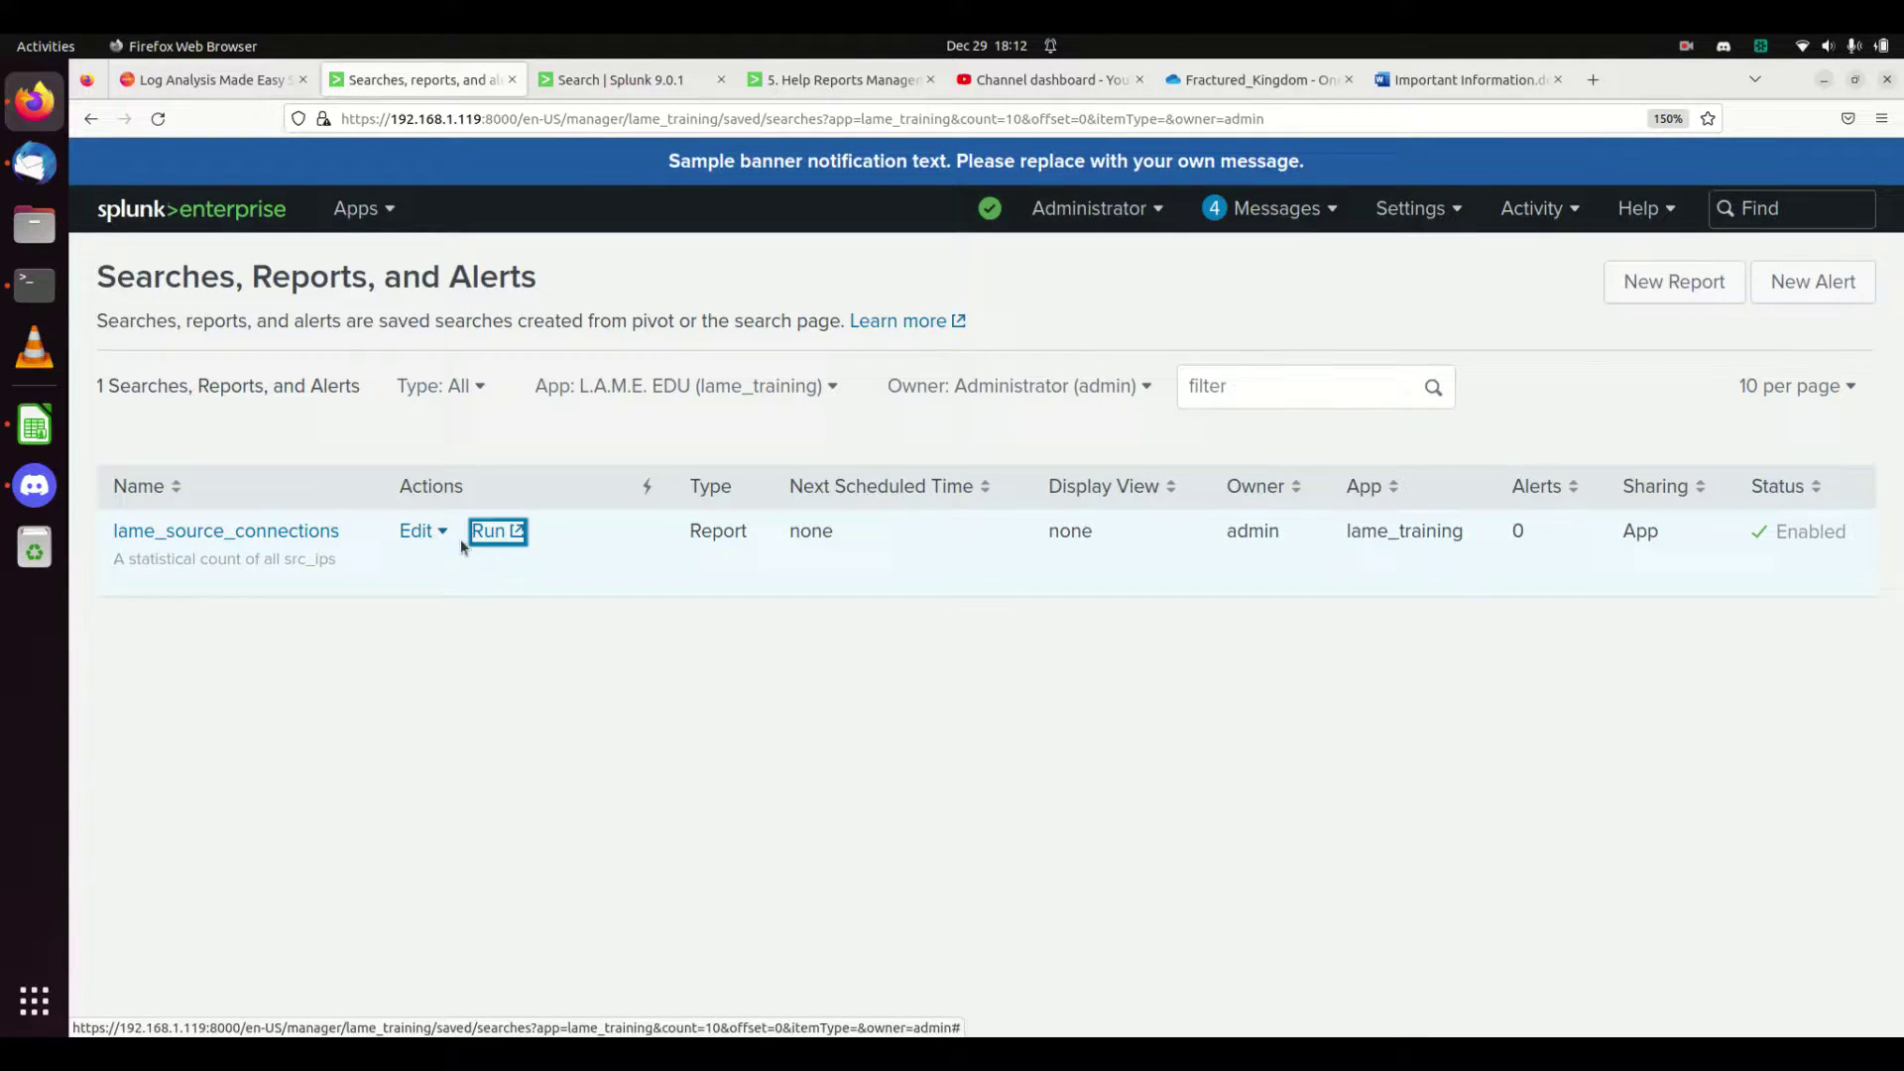
pyautogui.rightClick(321, 543)
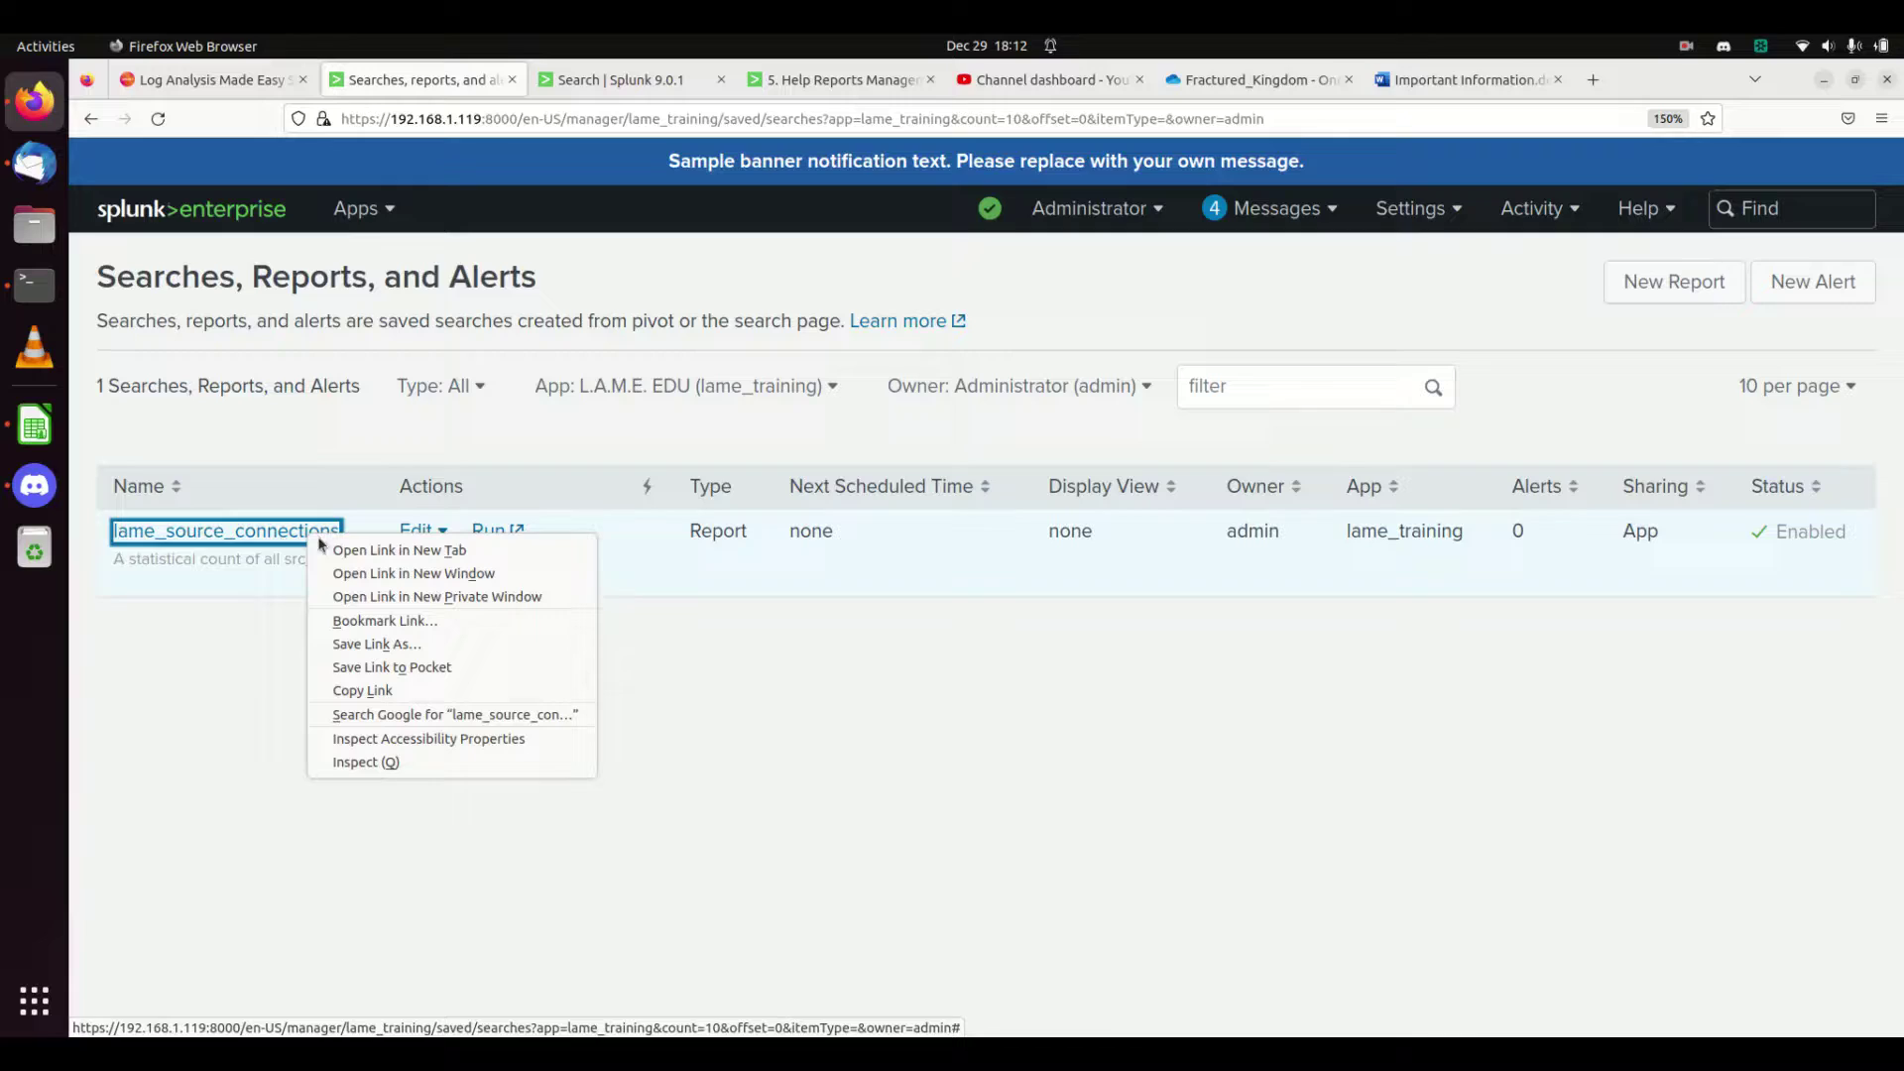
pyautogui.click(387, 550)
pyautogui.click(607, 88)
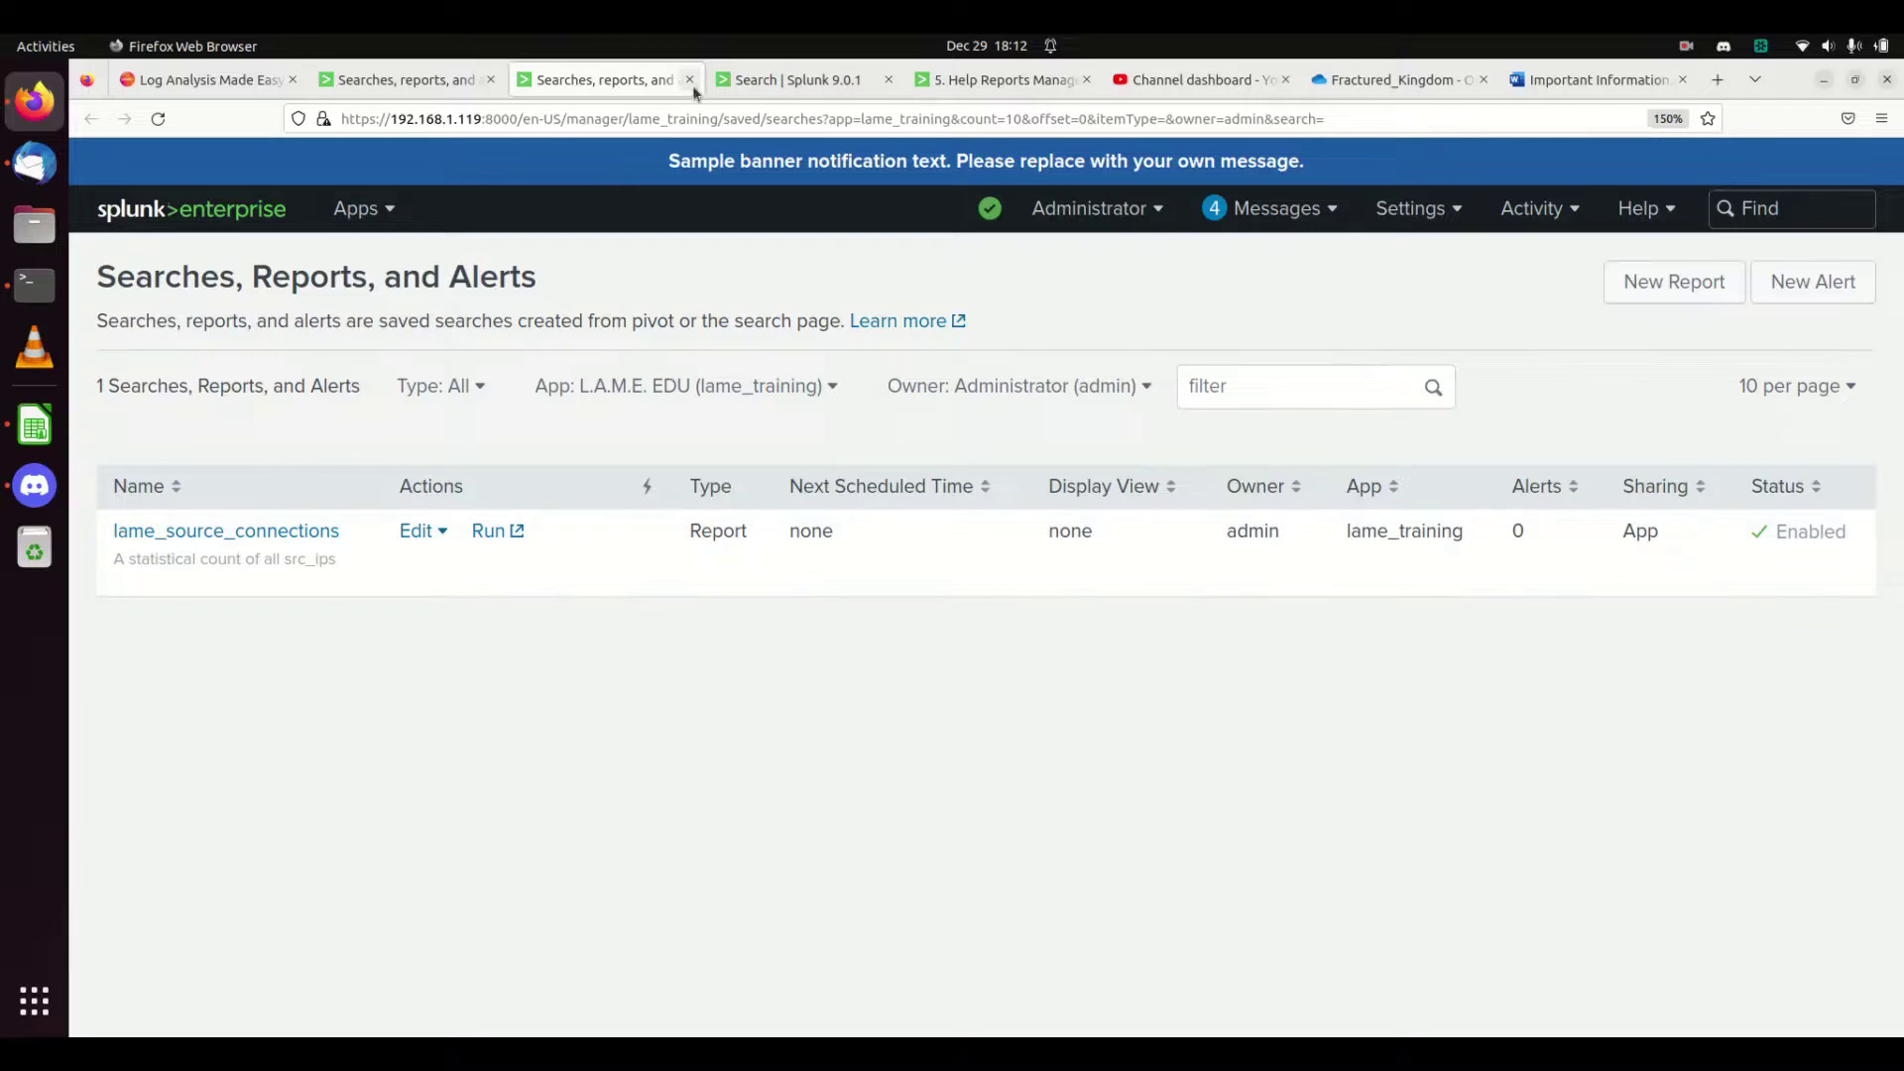
pyautogui.click(690, 79)
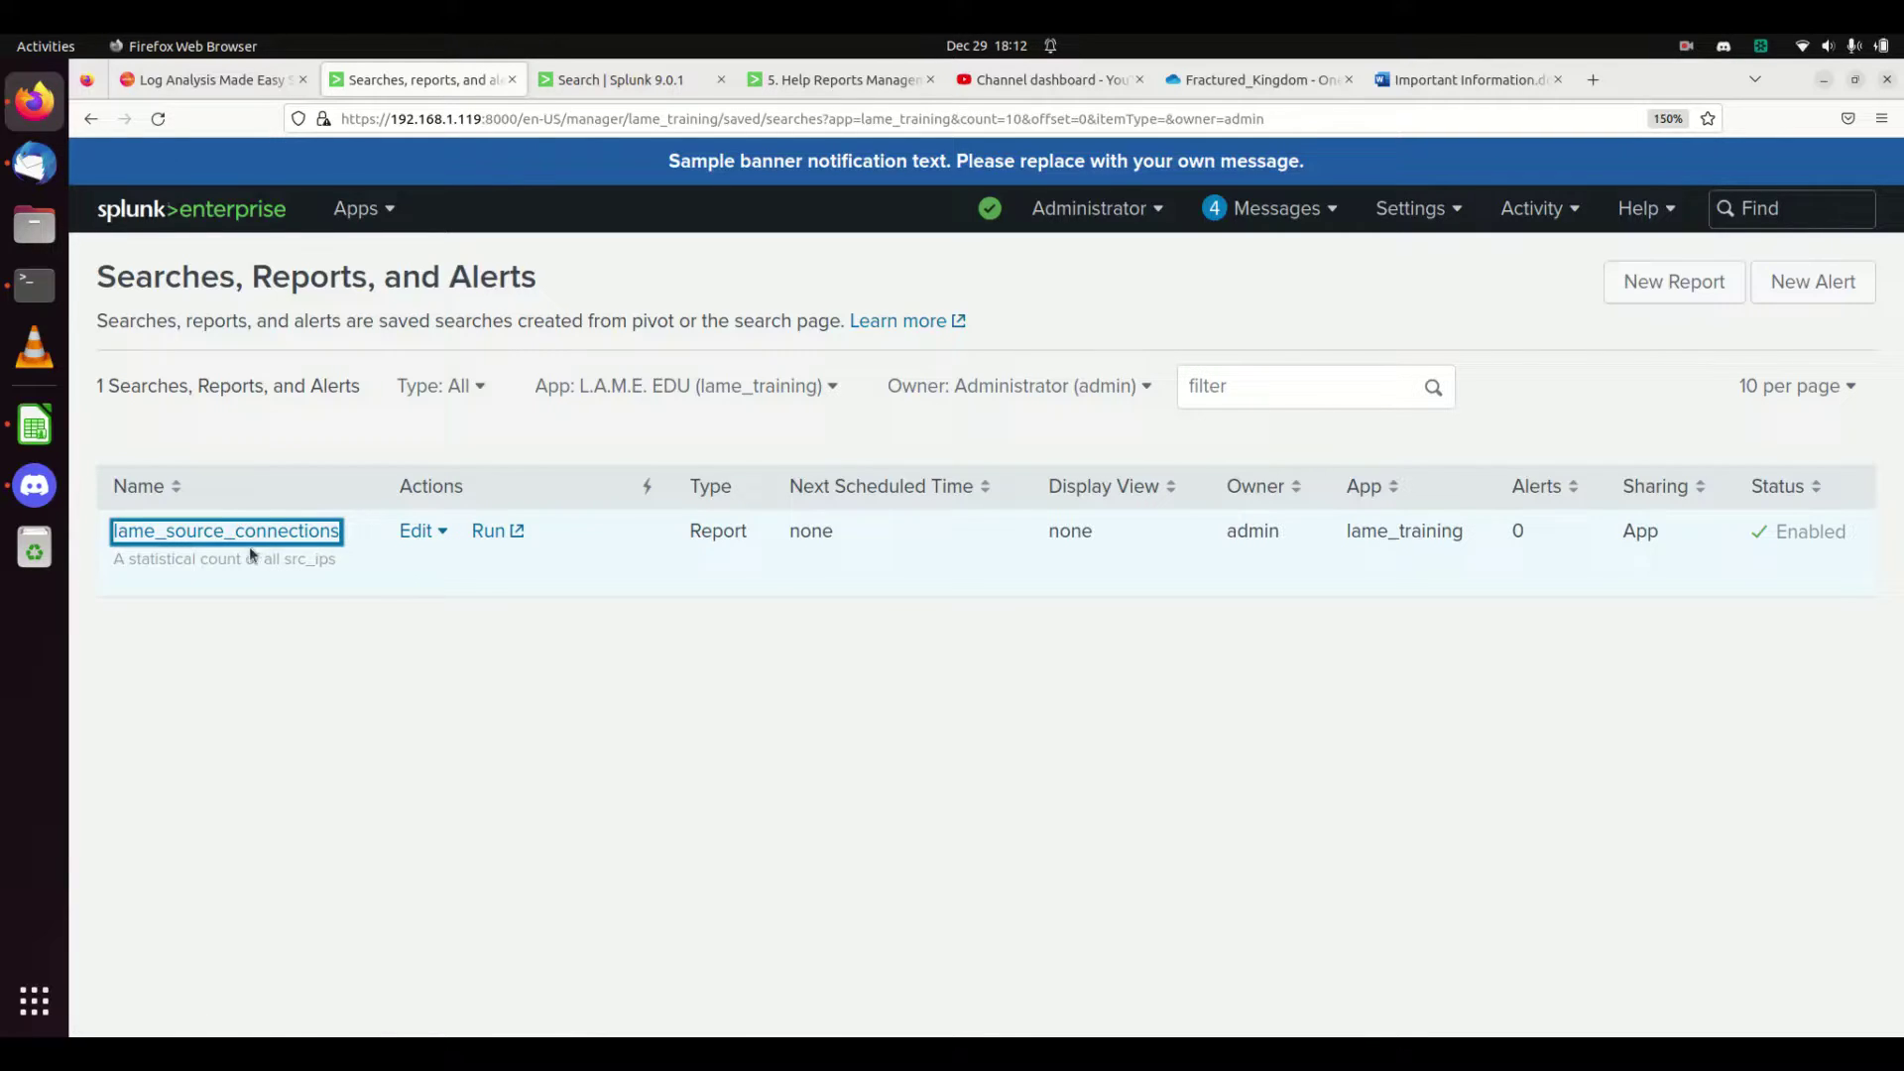
# Enable acceleration for lame_source_connections and review its search query in the results tab.
pyautogui.click(416, 532)
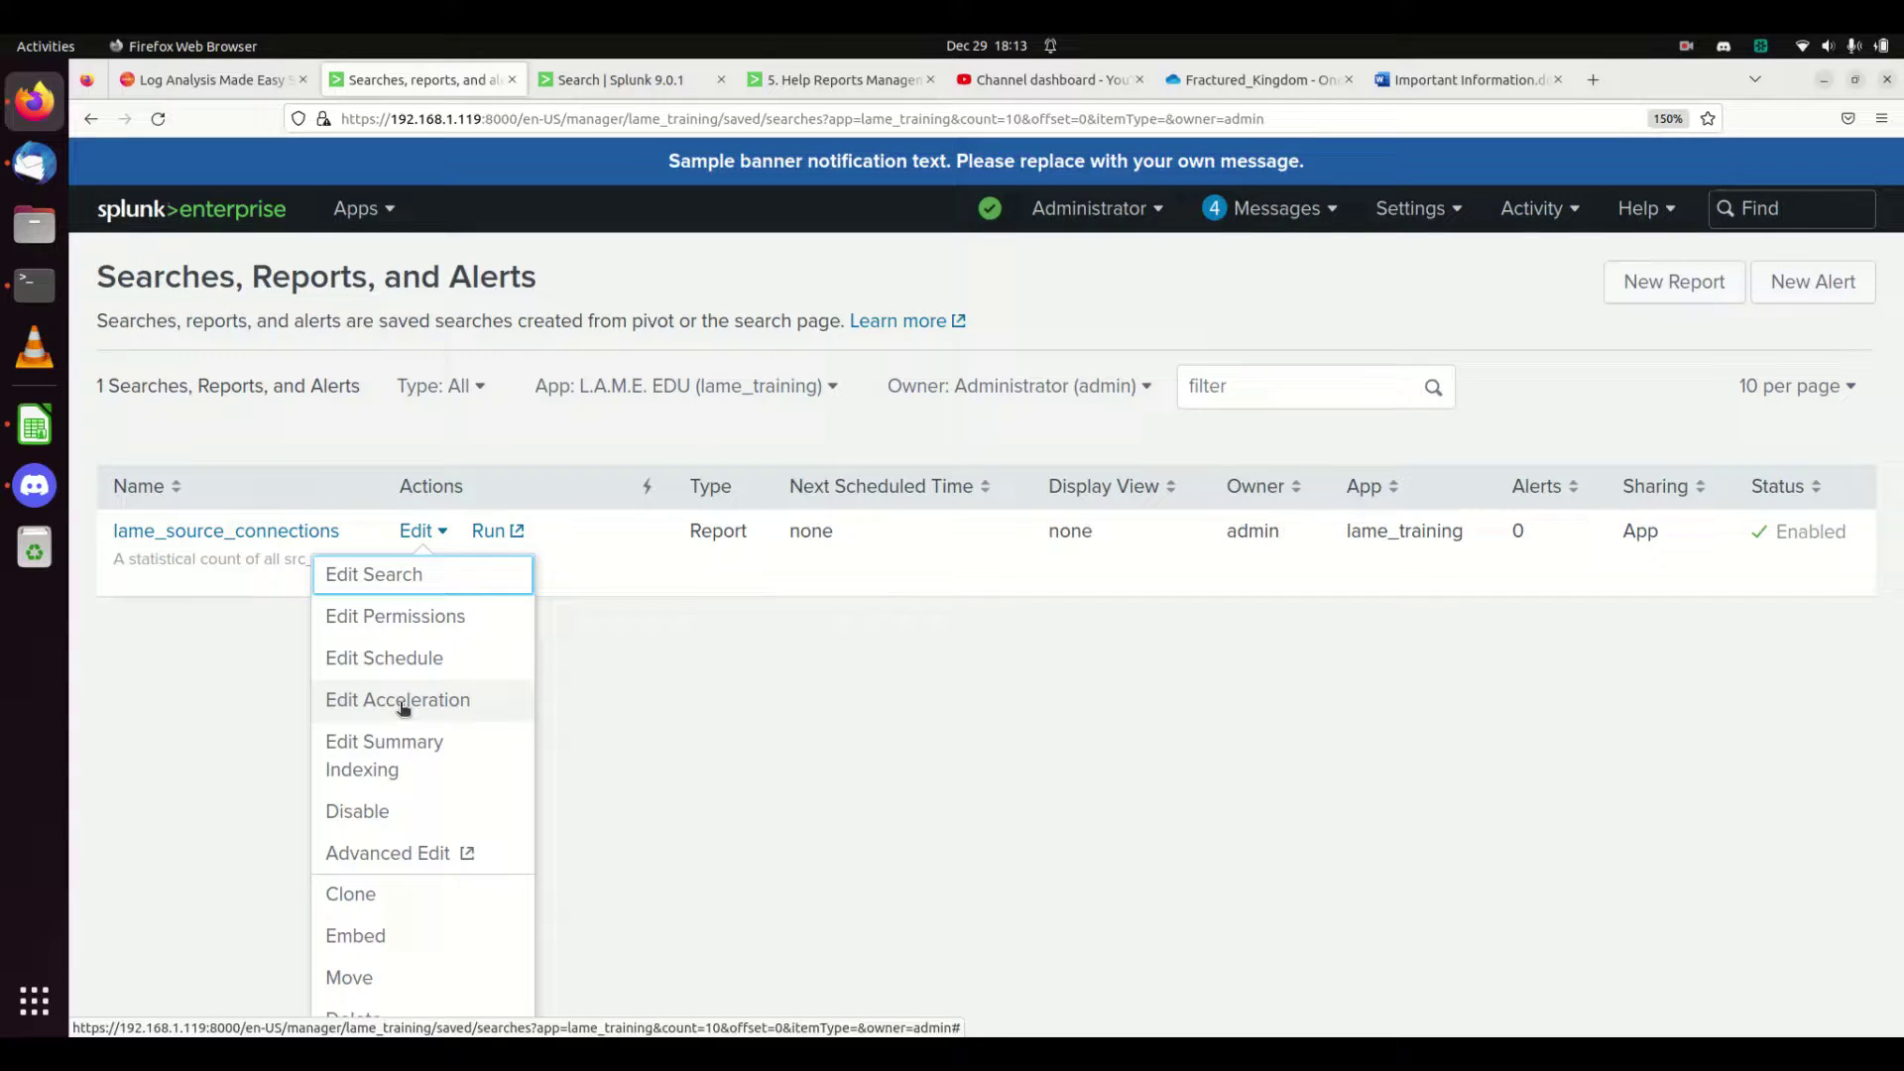
pyautogui.click(400, 702)
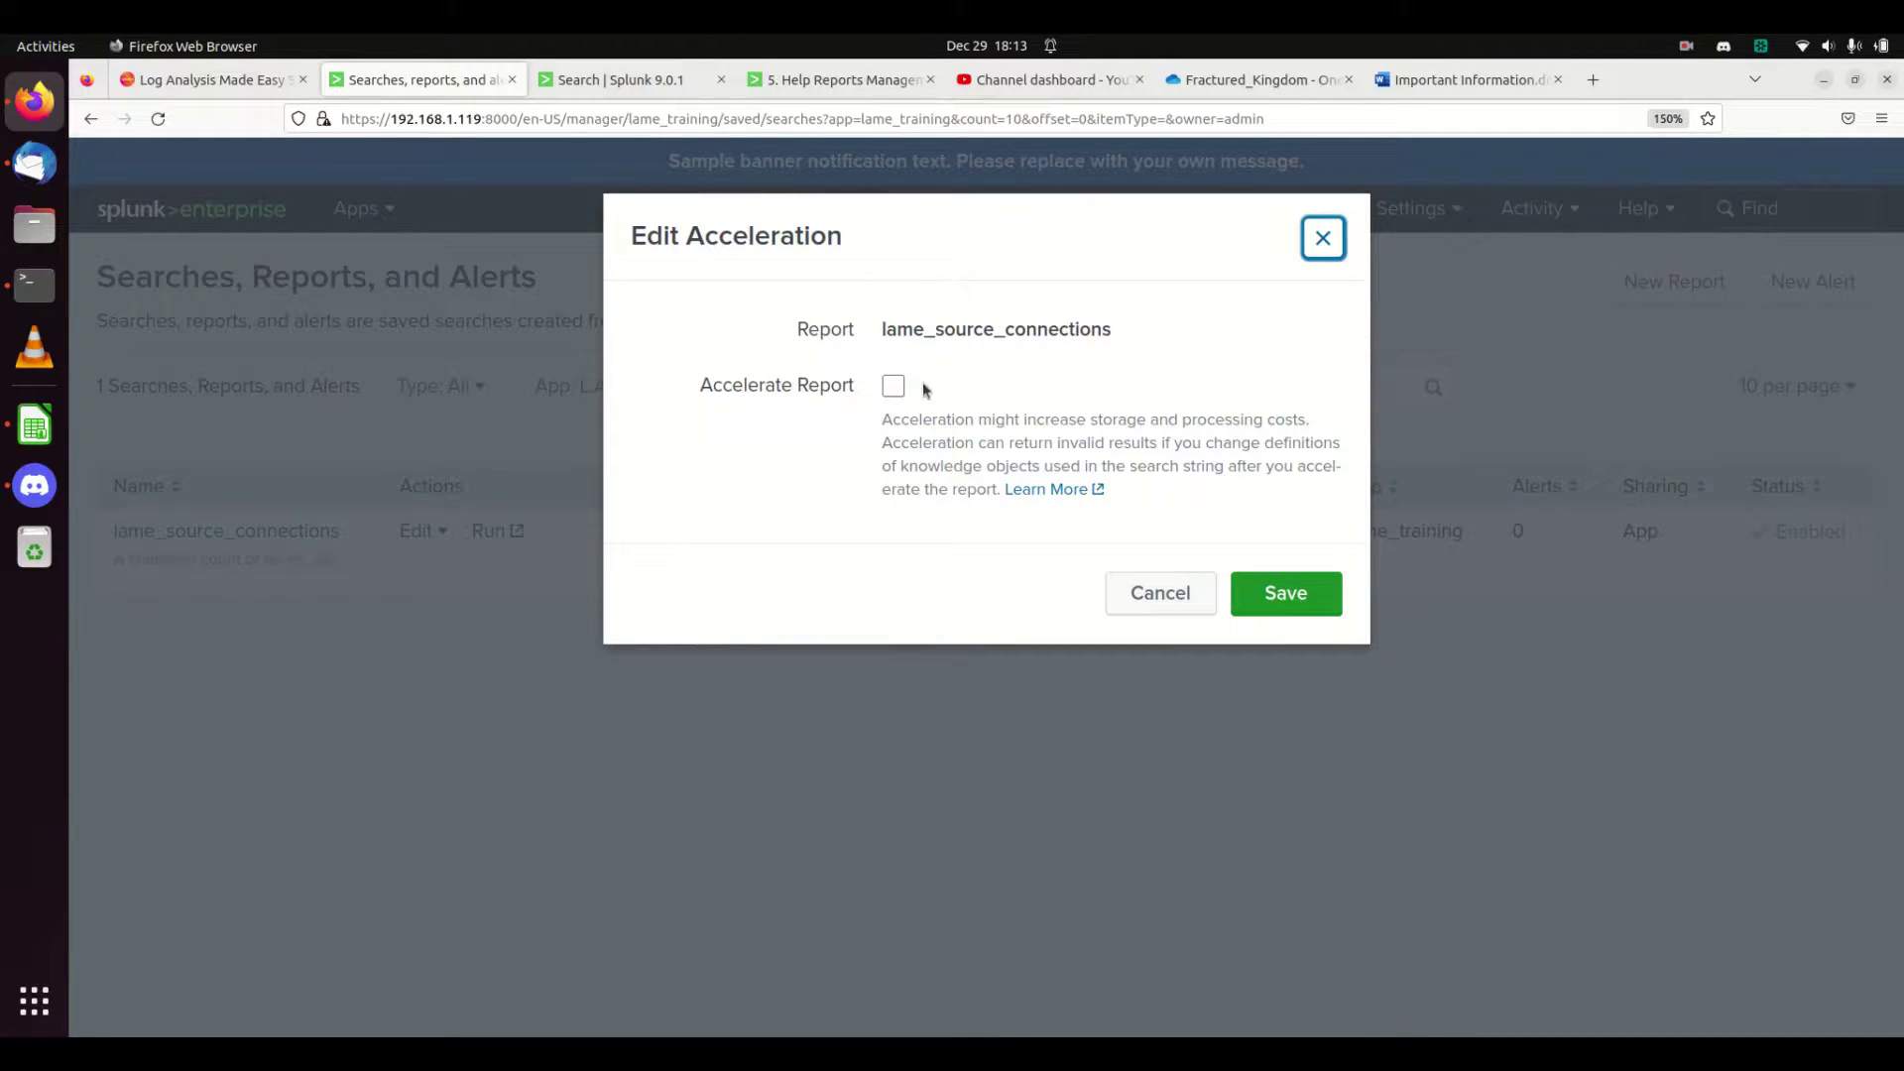
pyautogui.click(892, 386)
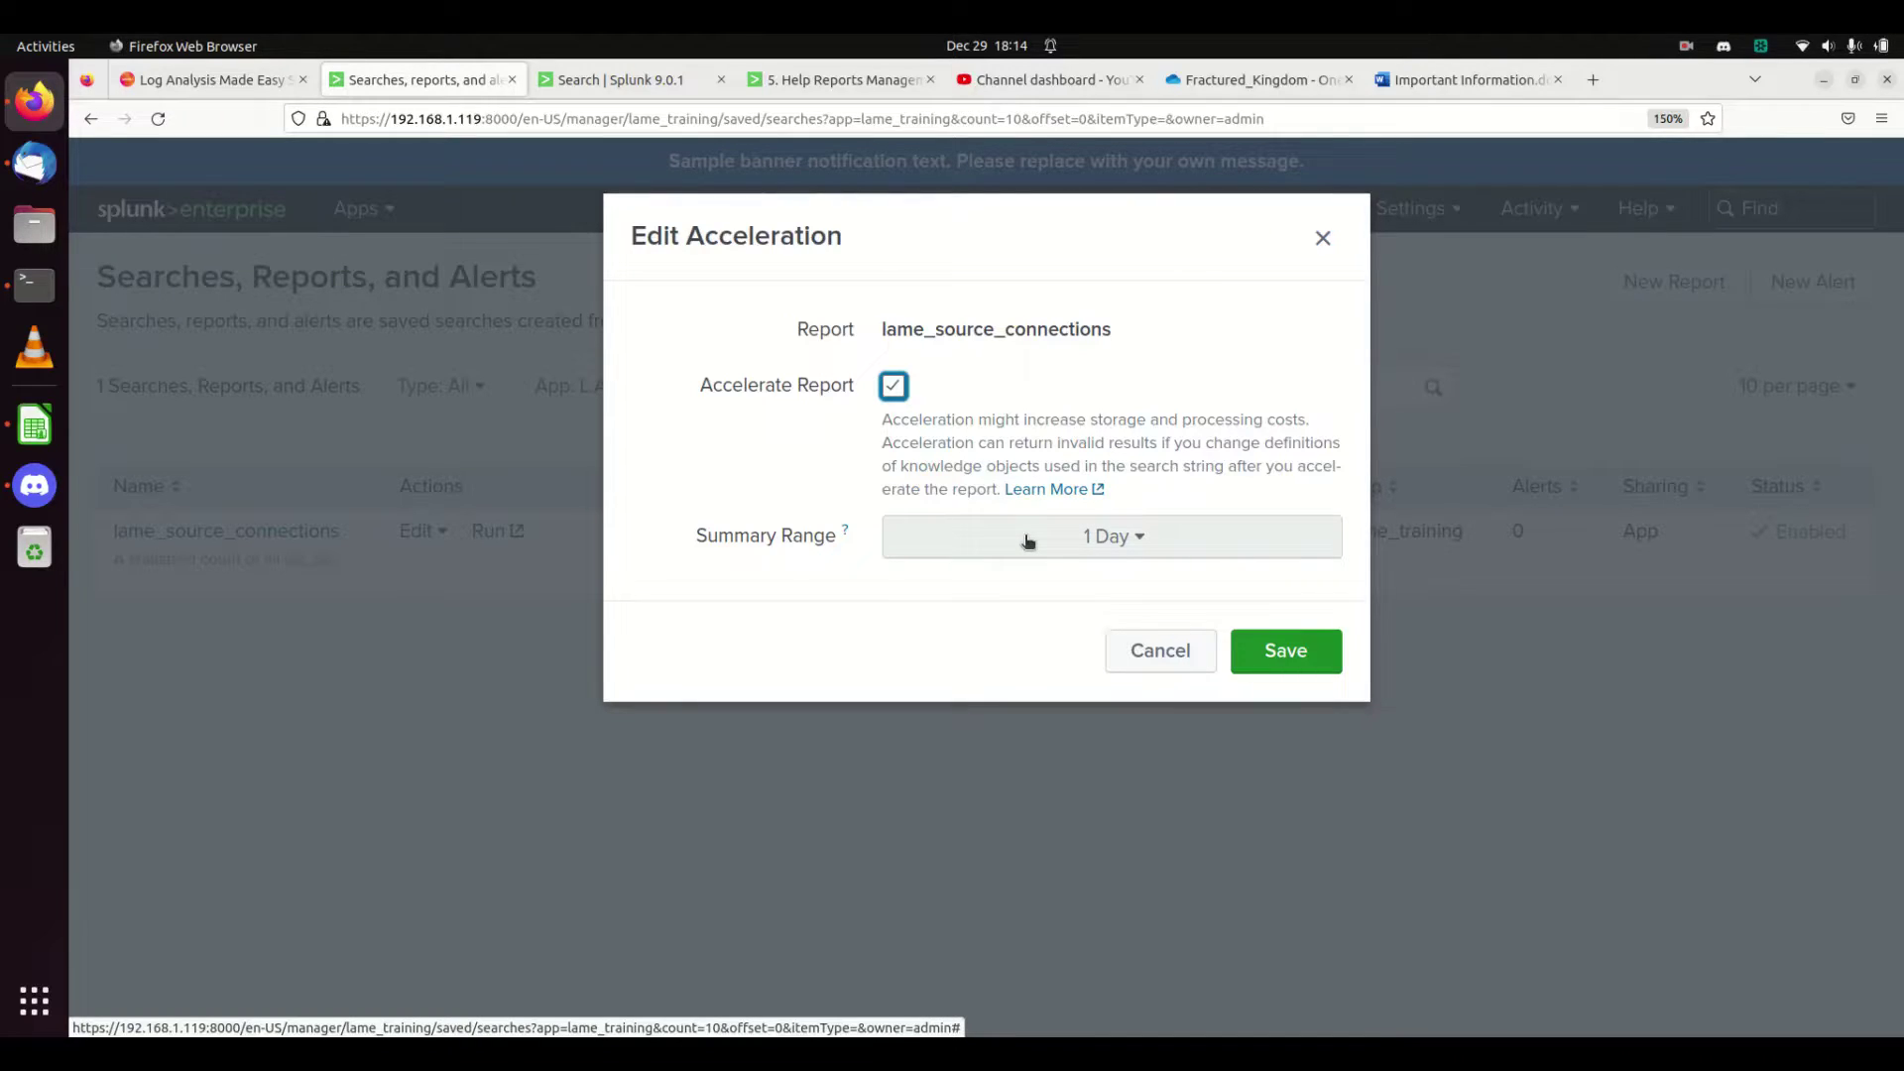
pyautogui.click(610, 79)
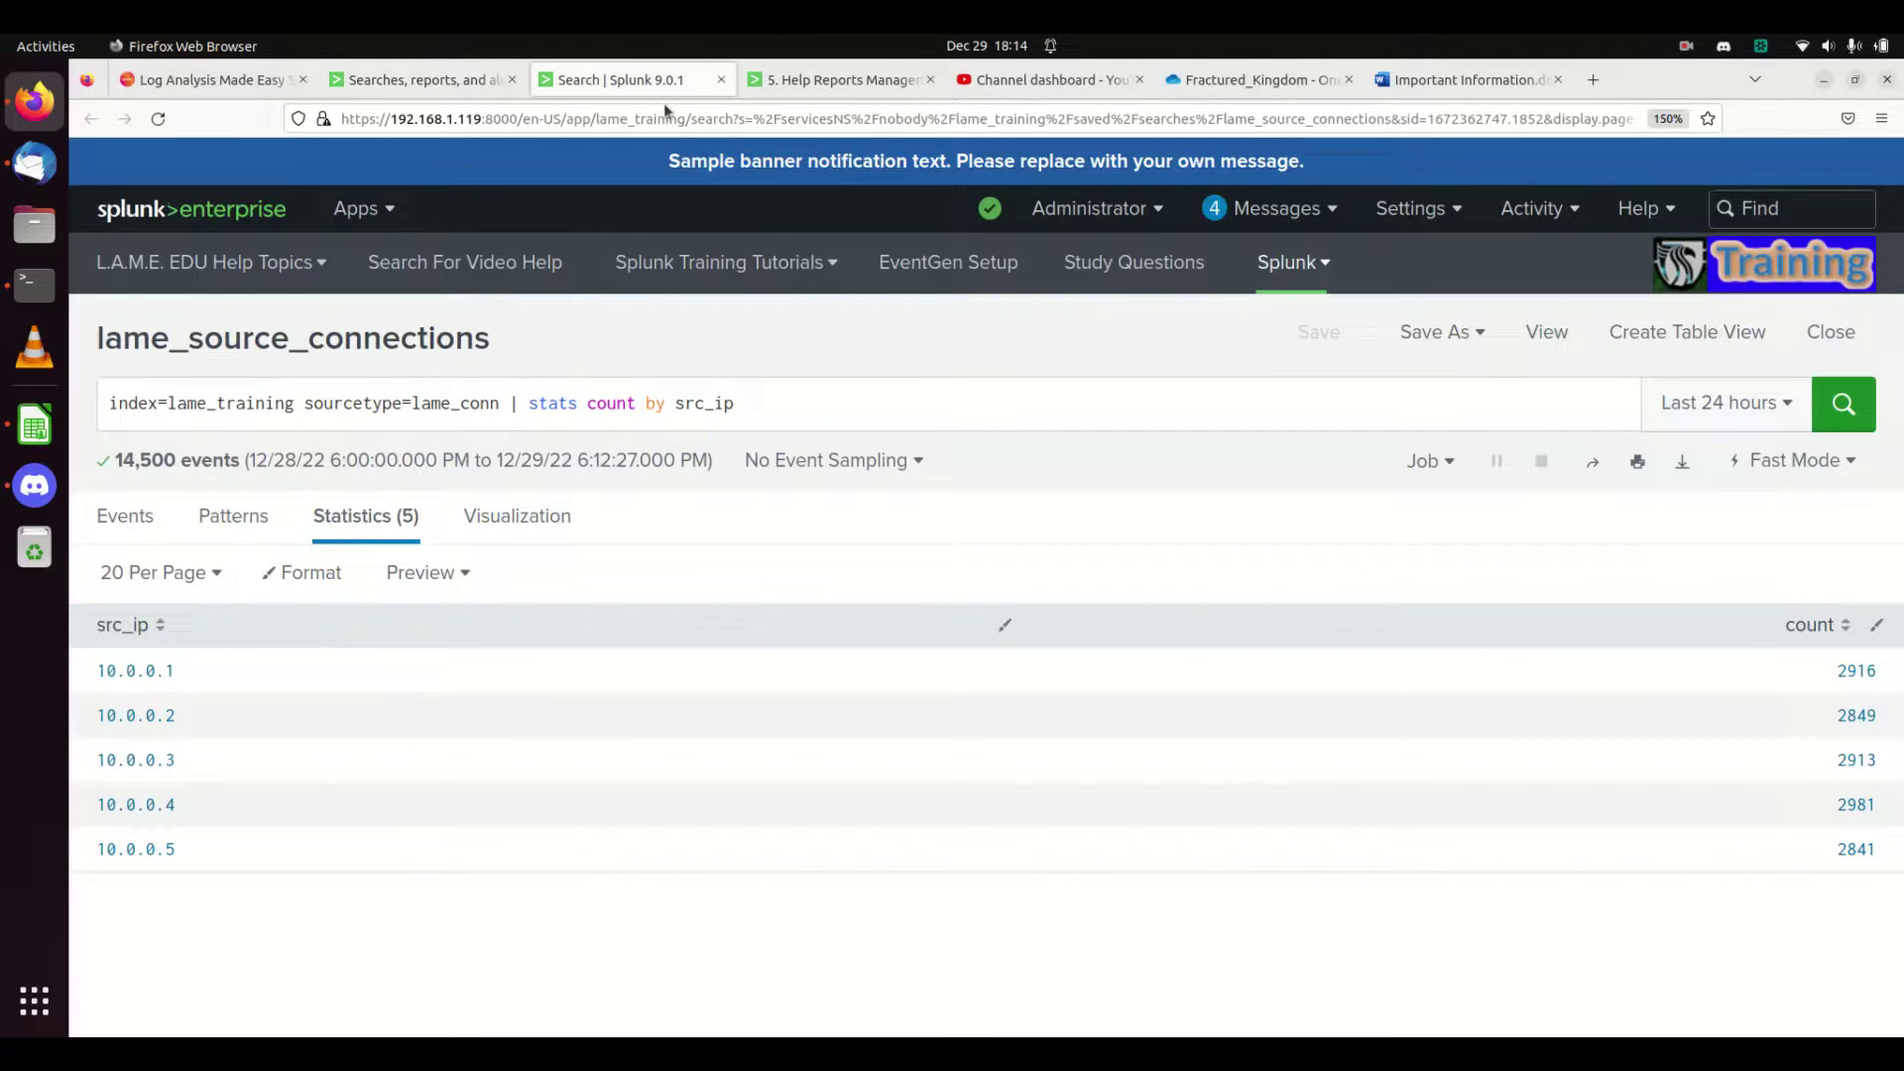
pyautogui.click(114, 401)
pyautogui.hotkey('ctrl', 'a')
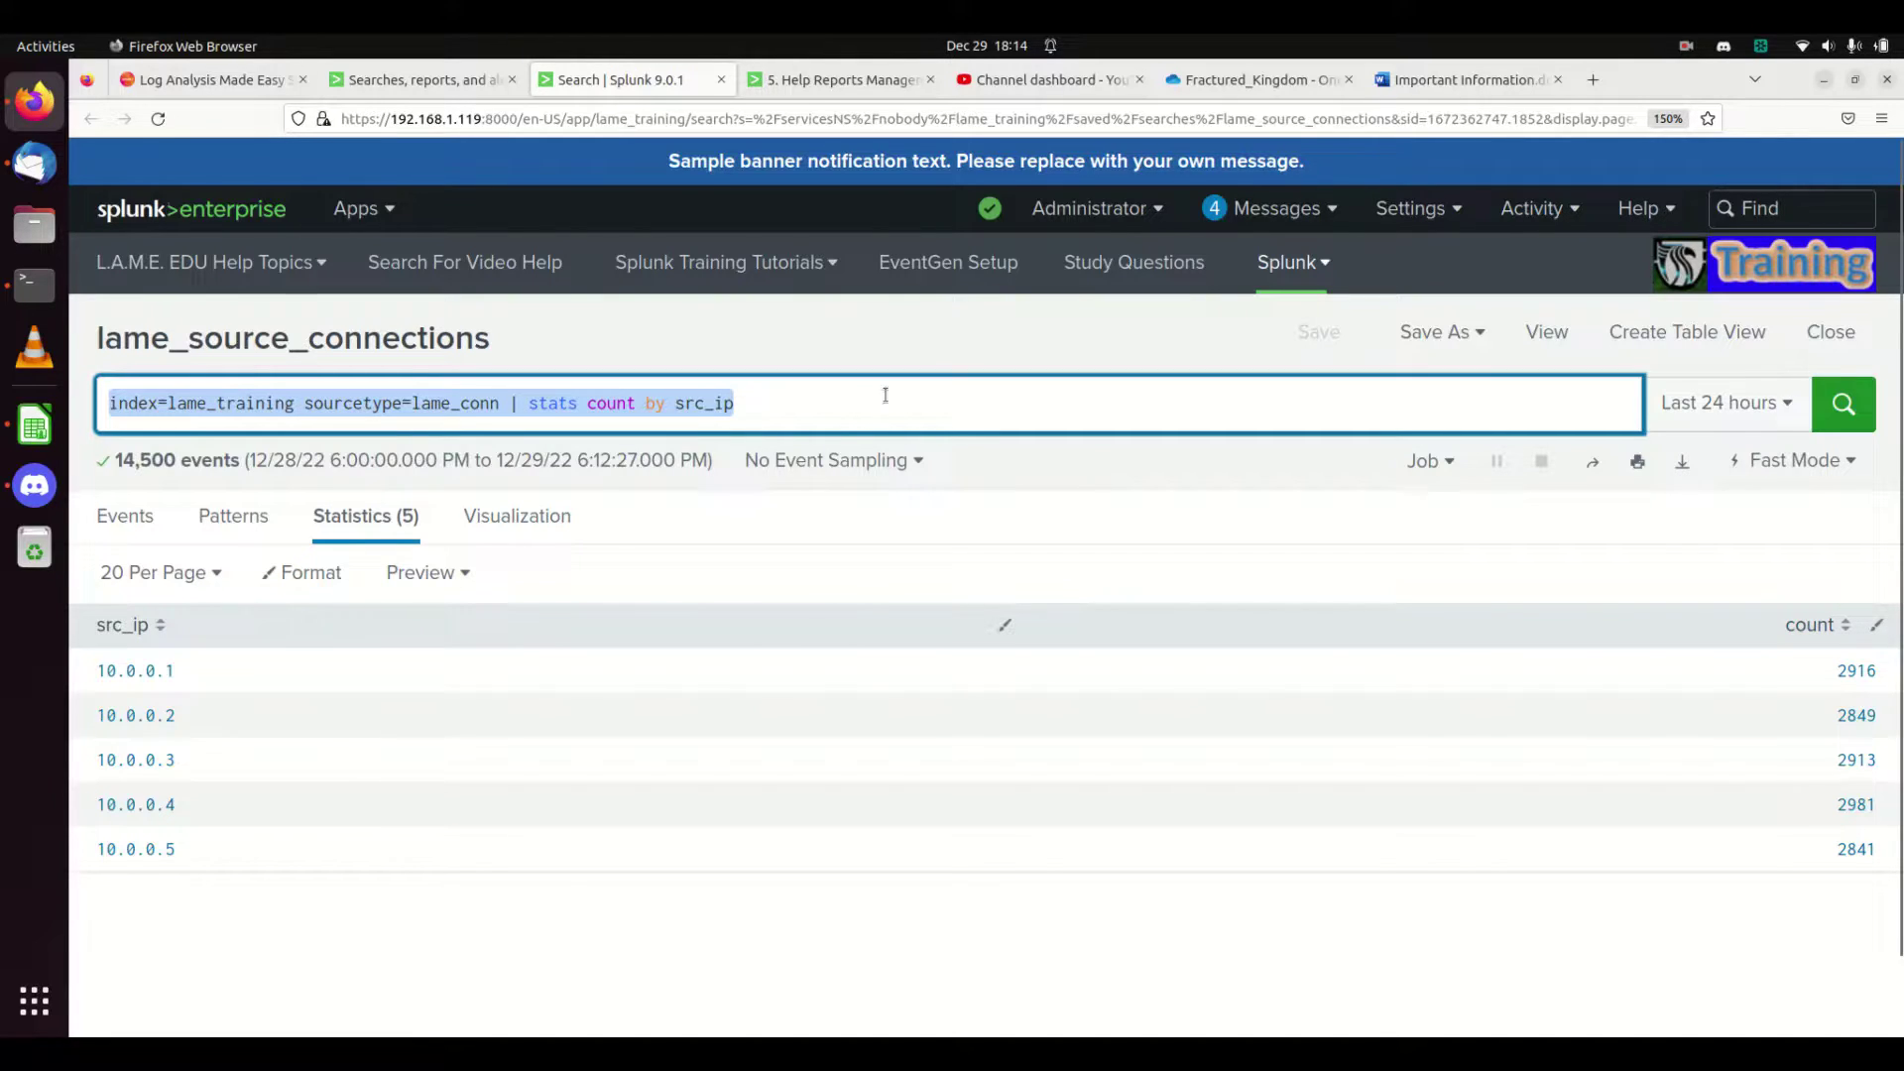
# Keep the acceleration summary range at 1 Day and save the settings.
pyautogui.click(402, 79)
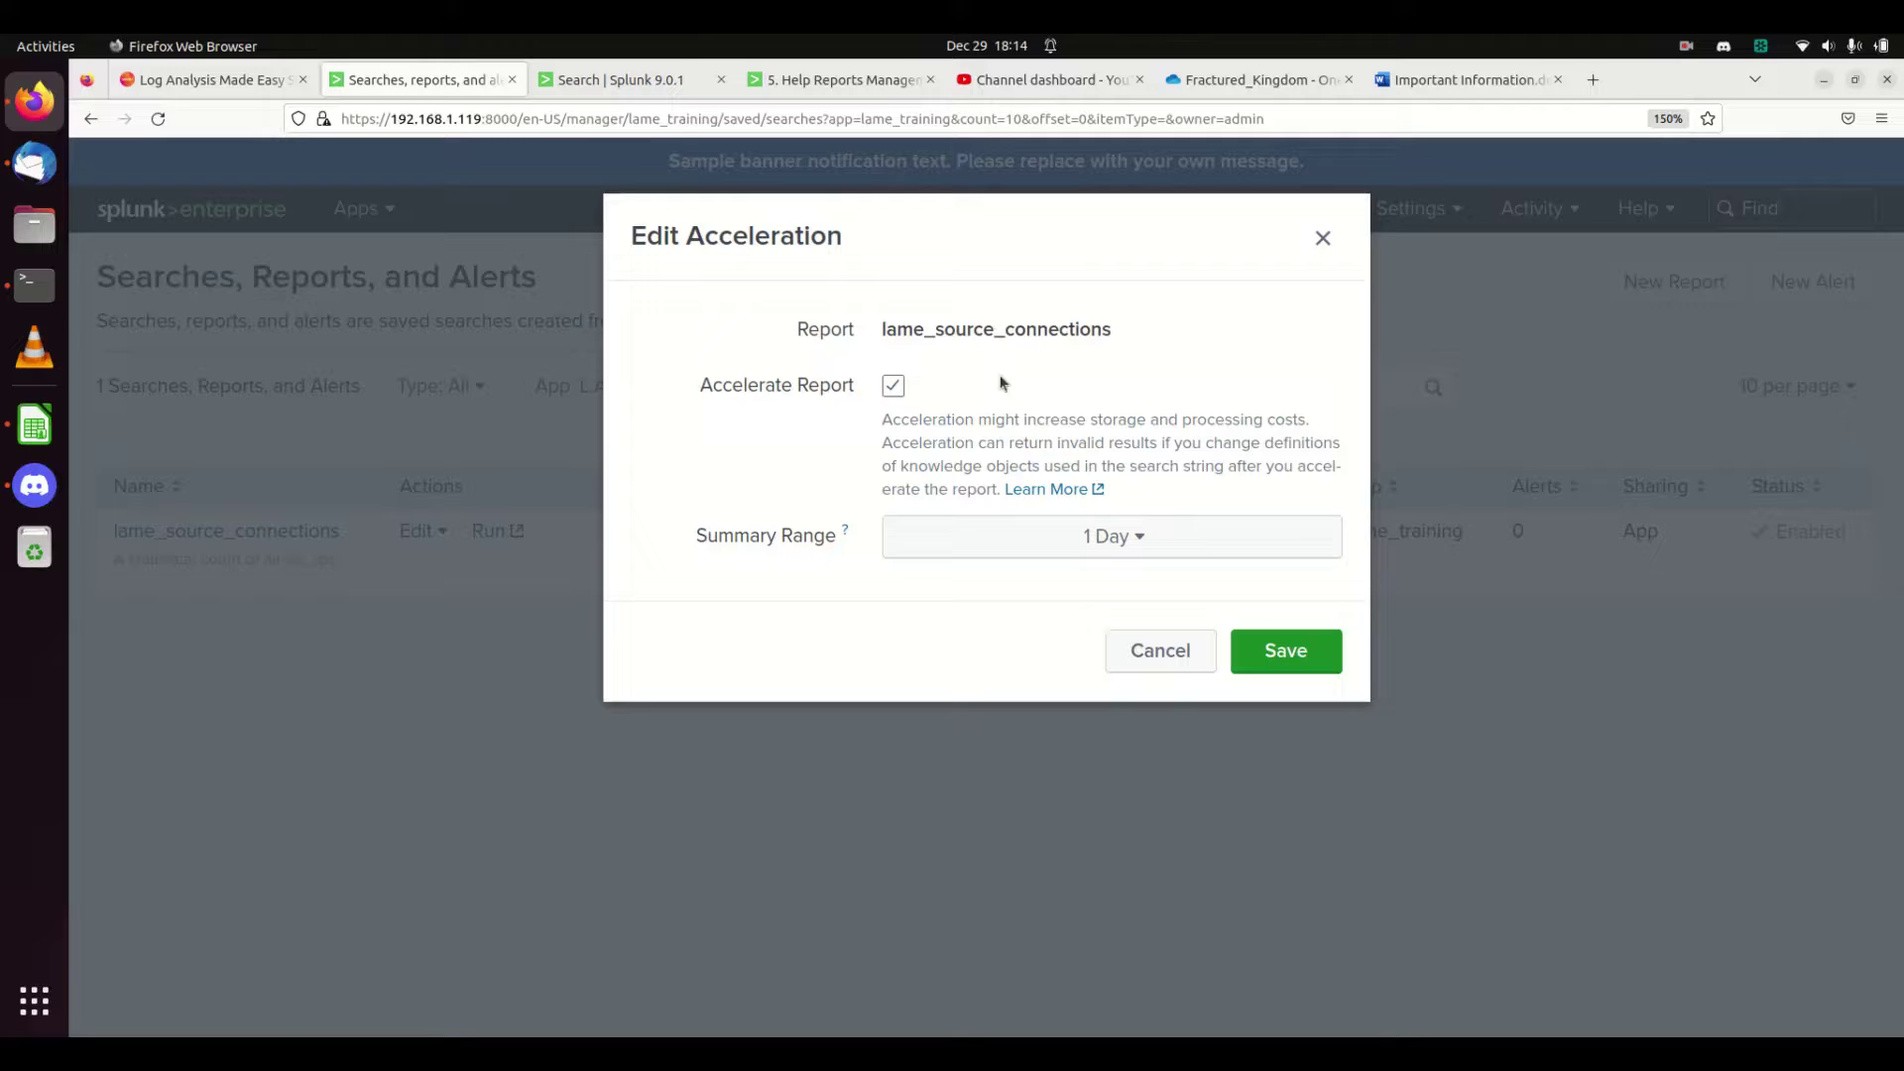
pyautogui.click(1143, 541)
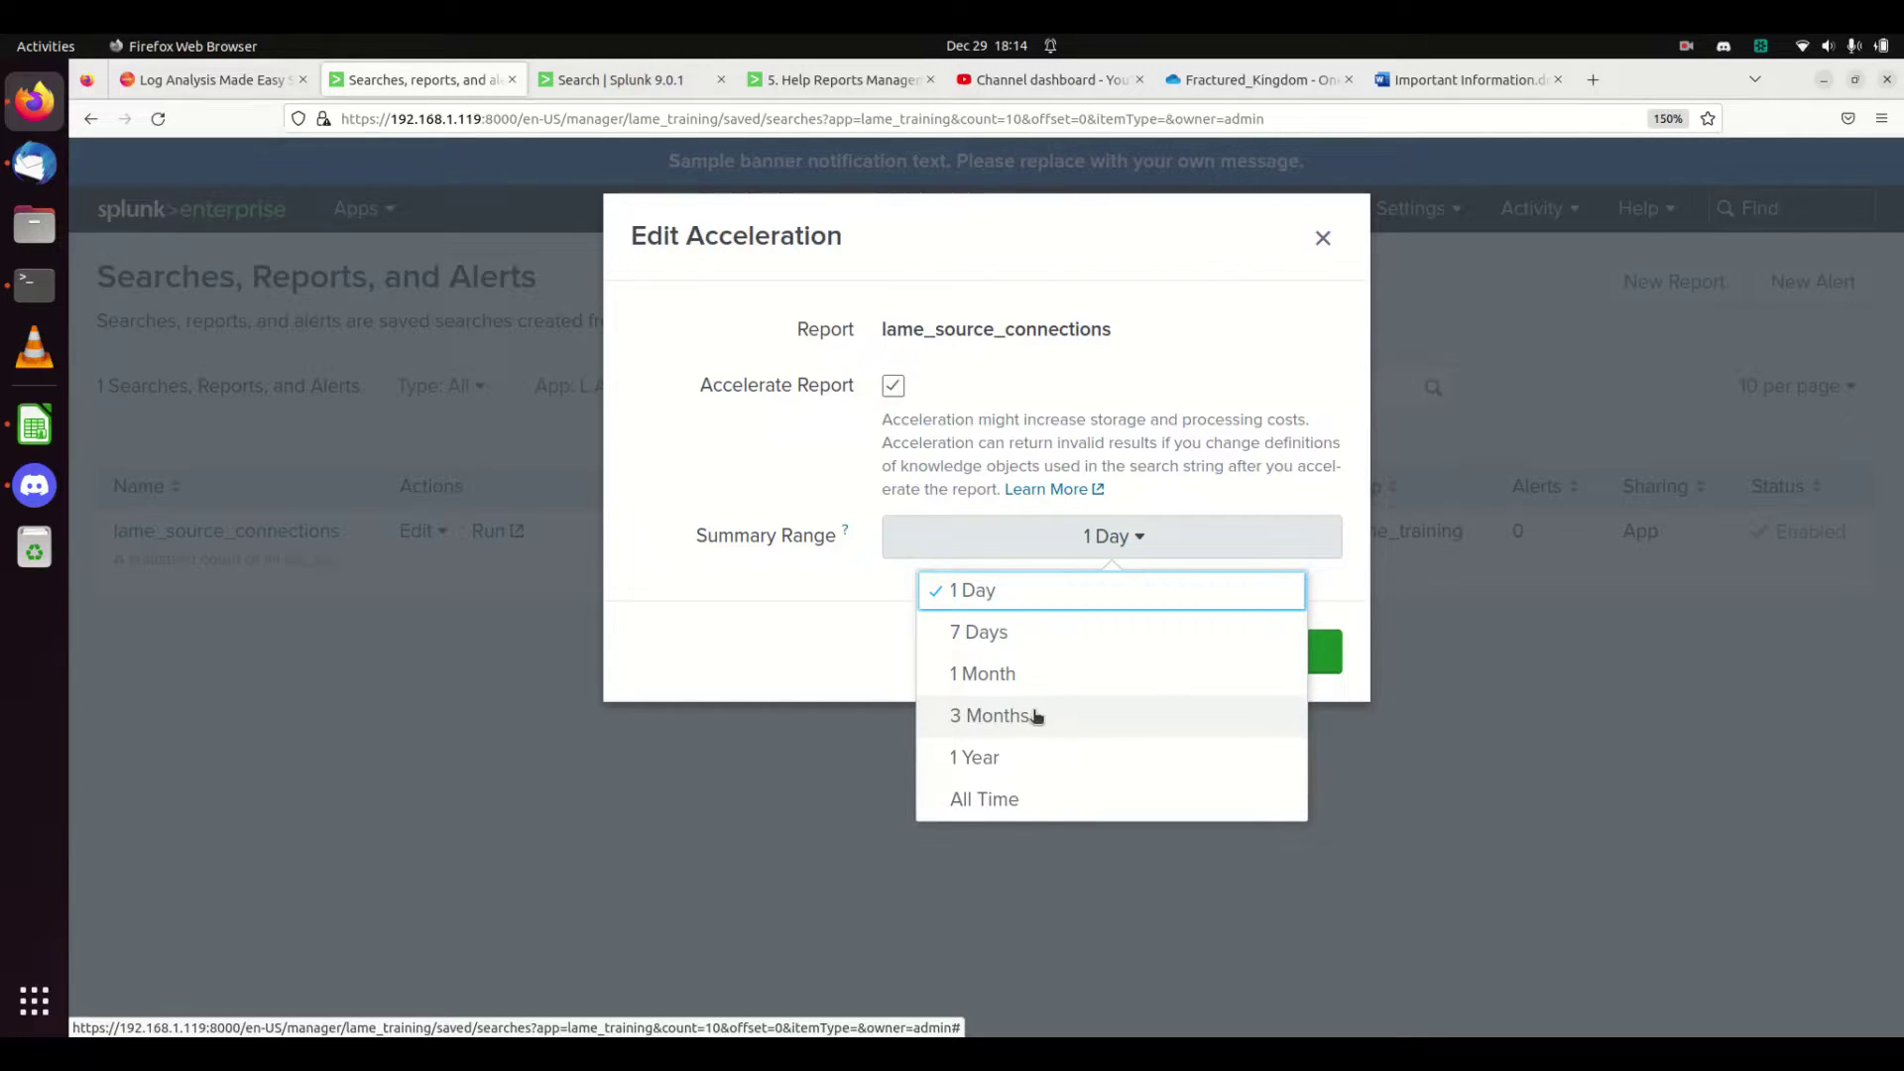
pyautogui.click(820, 486)
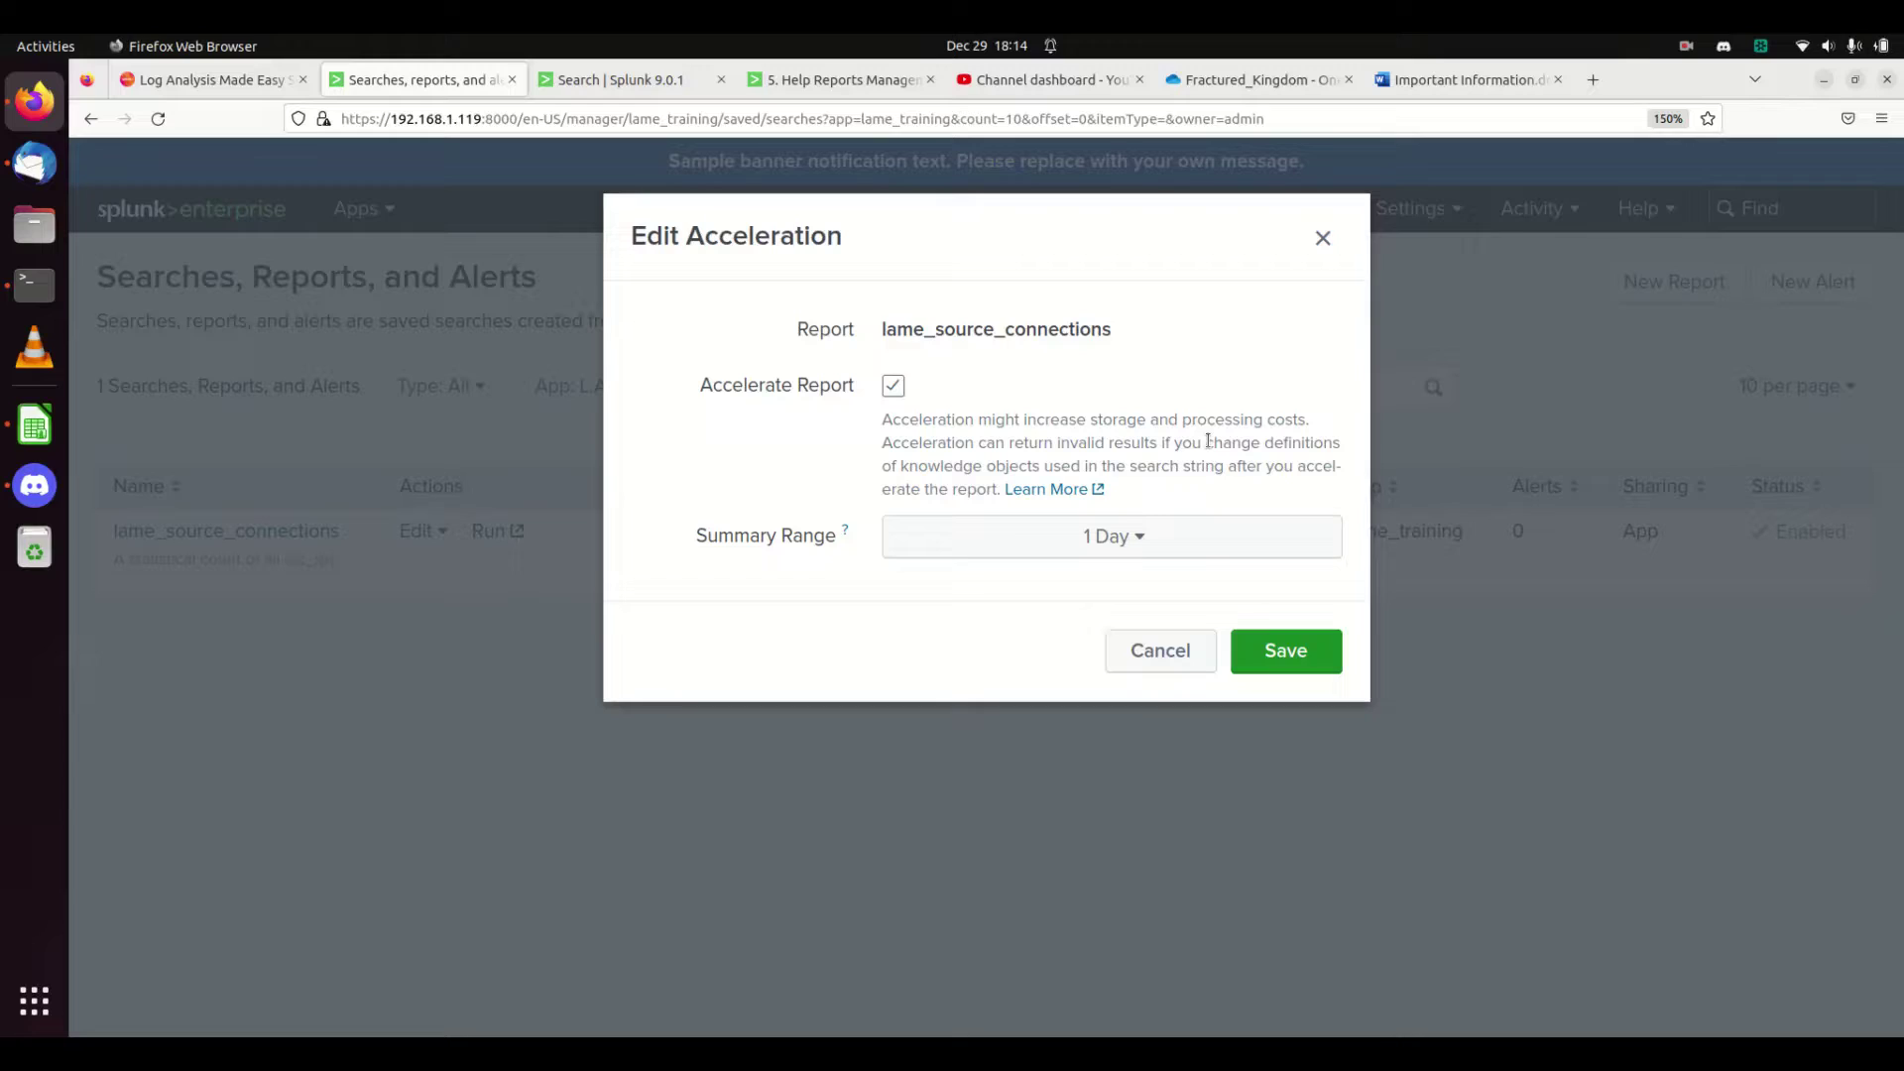
pyautogui.click(1069, 546)
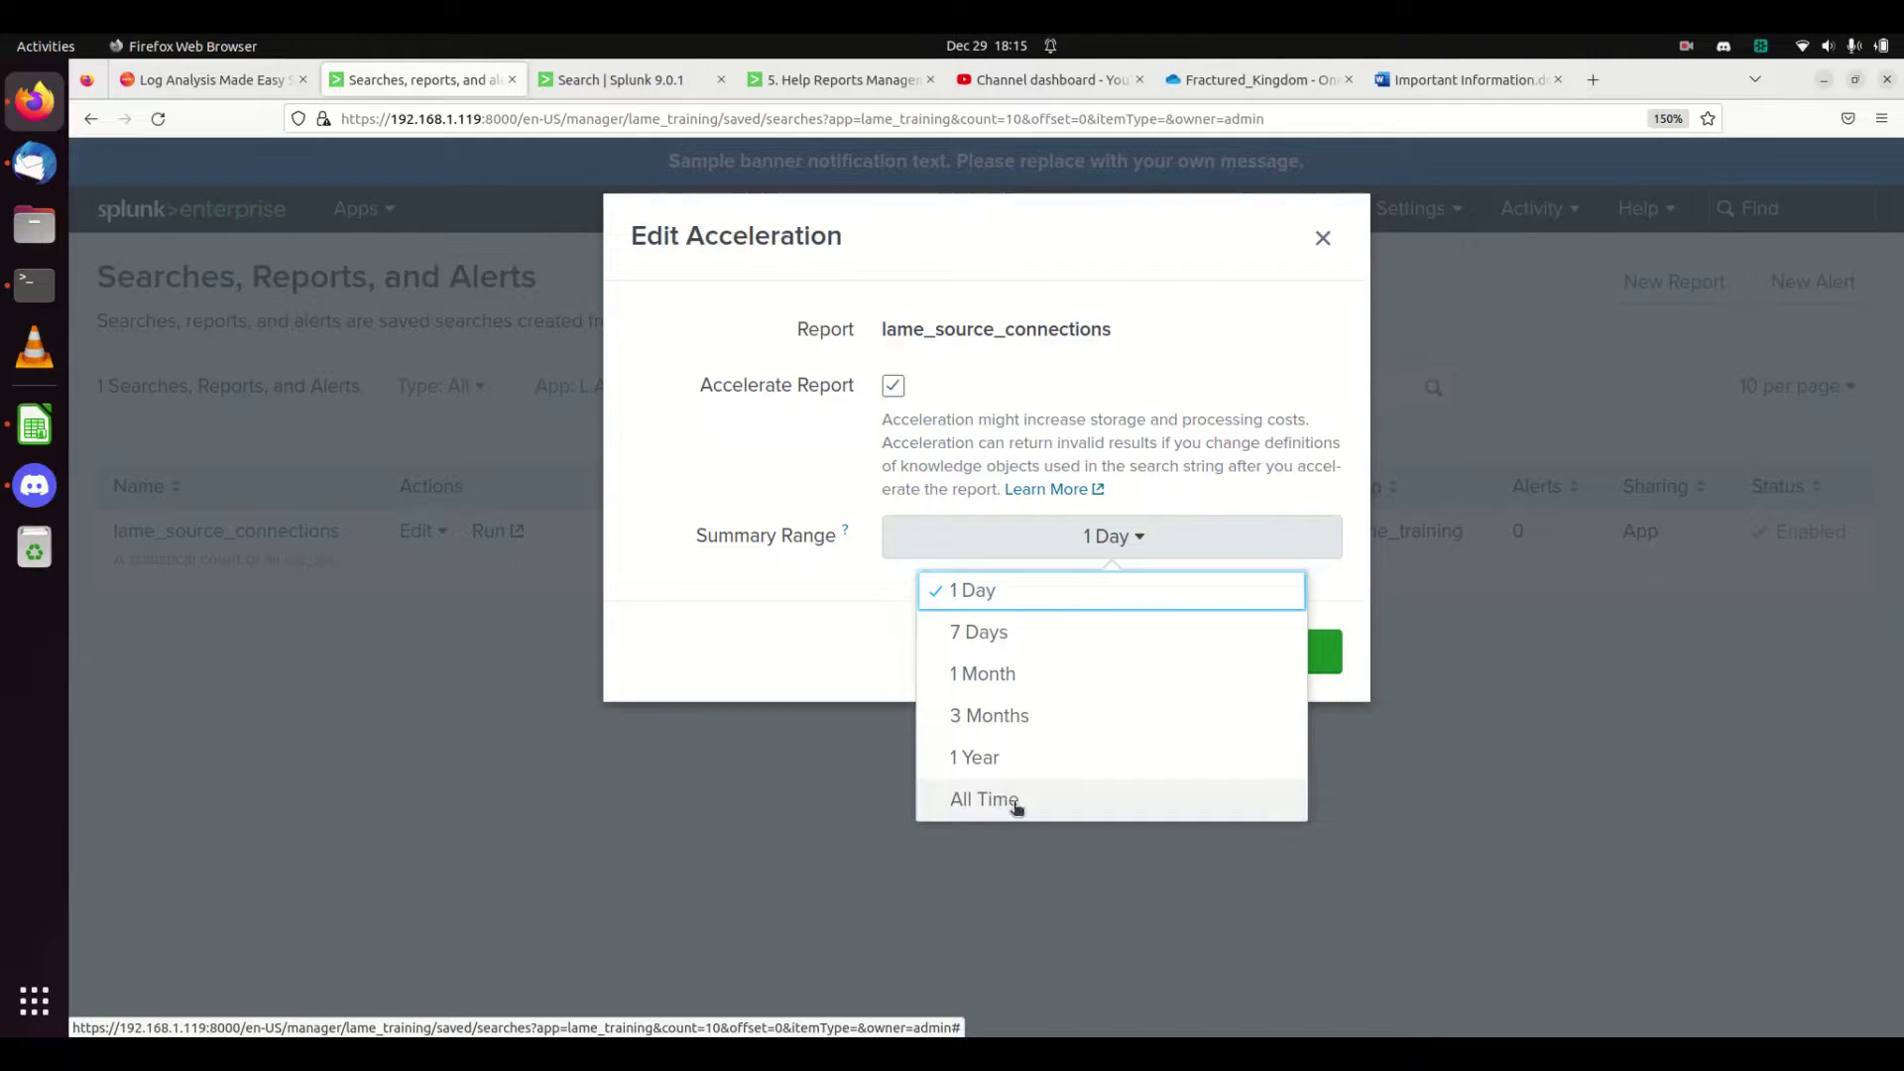
pyautogui.moveTo(848, 533)
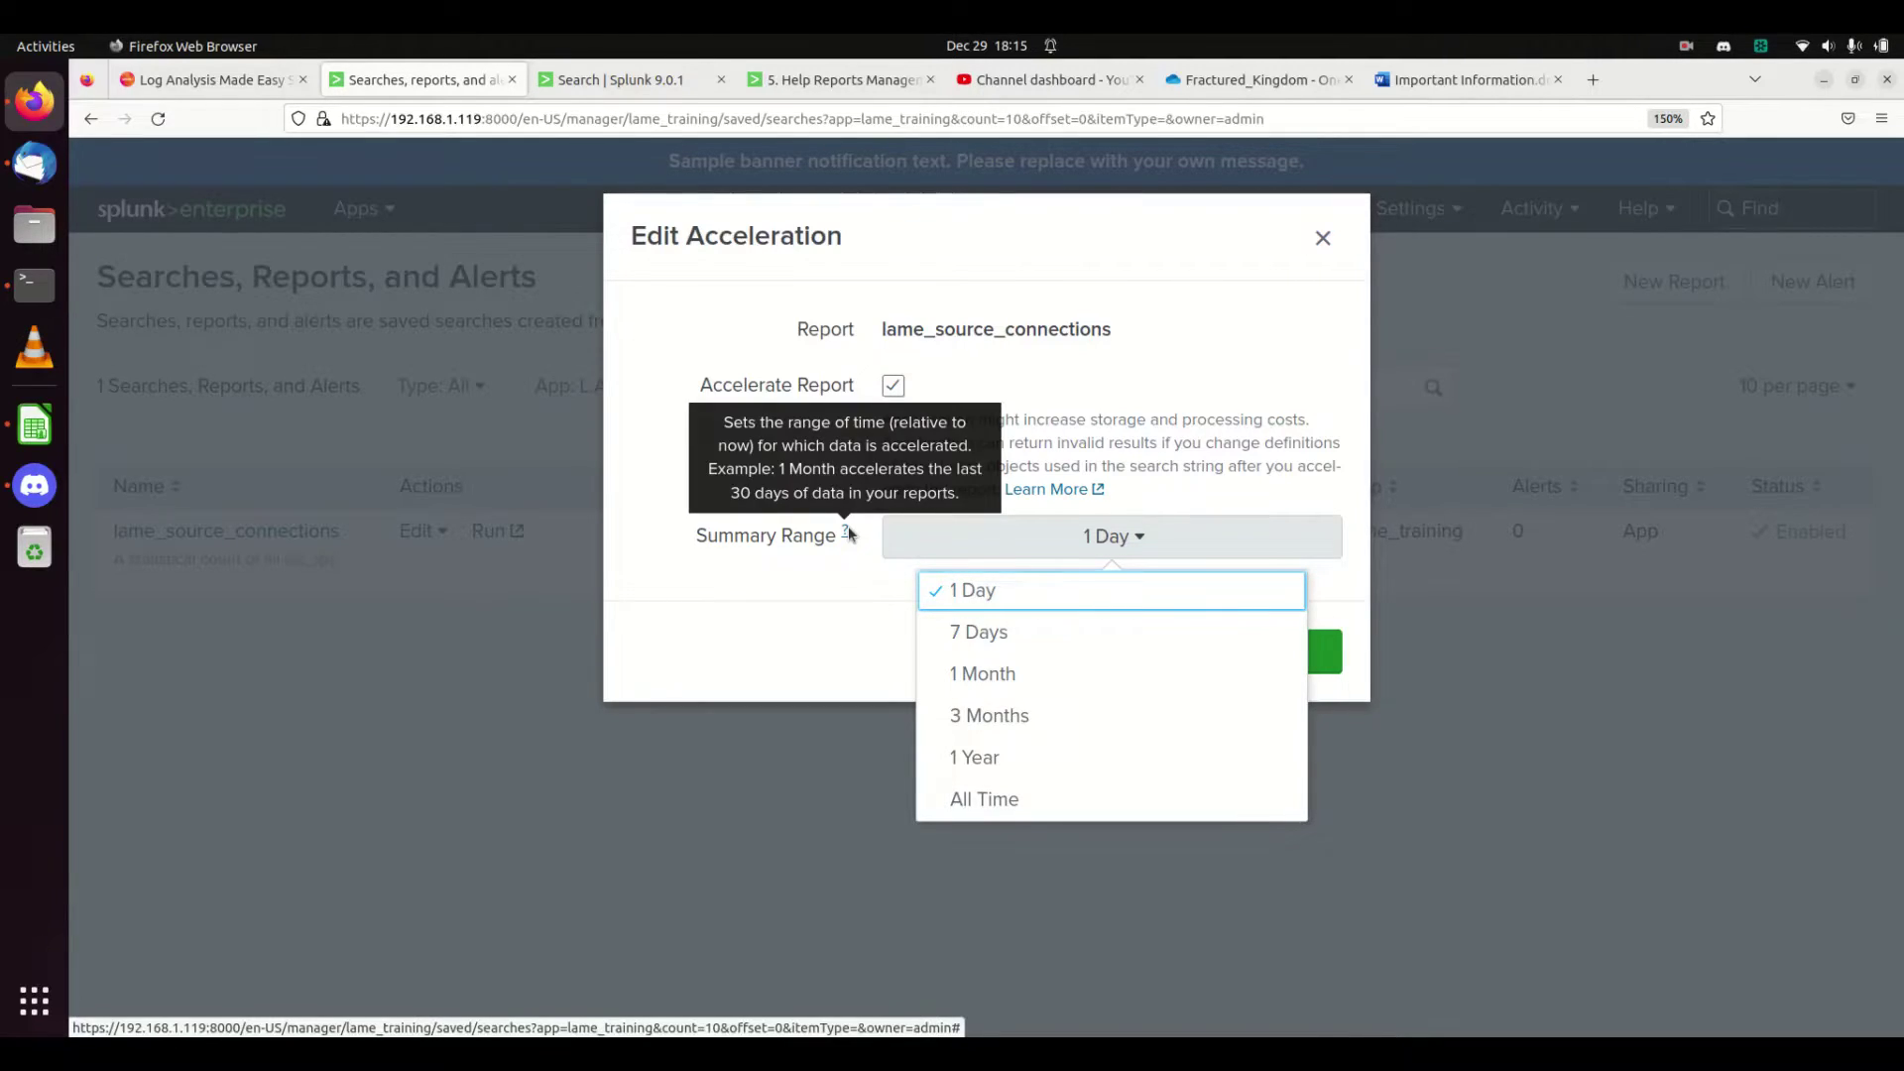
pyautogui.click(977, 590)
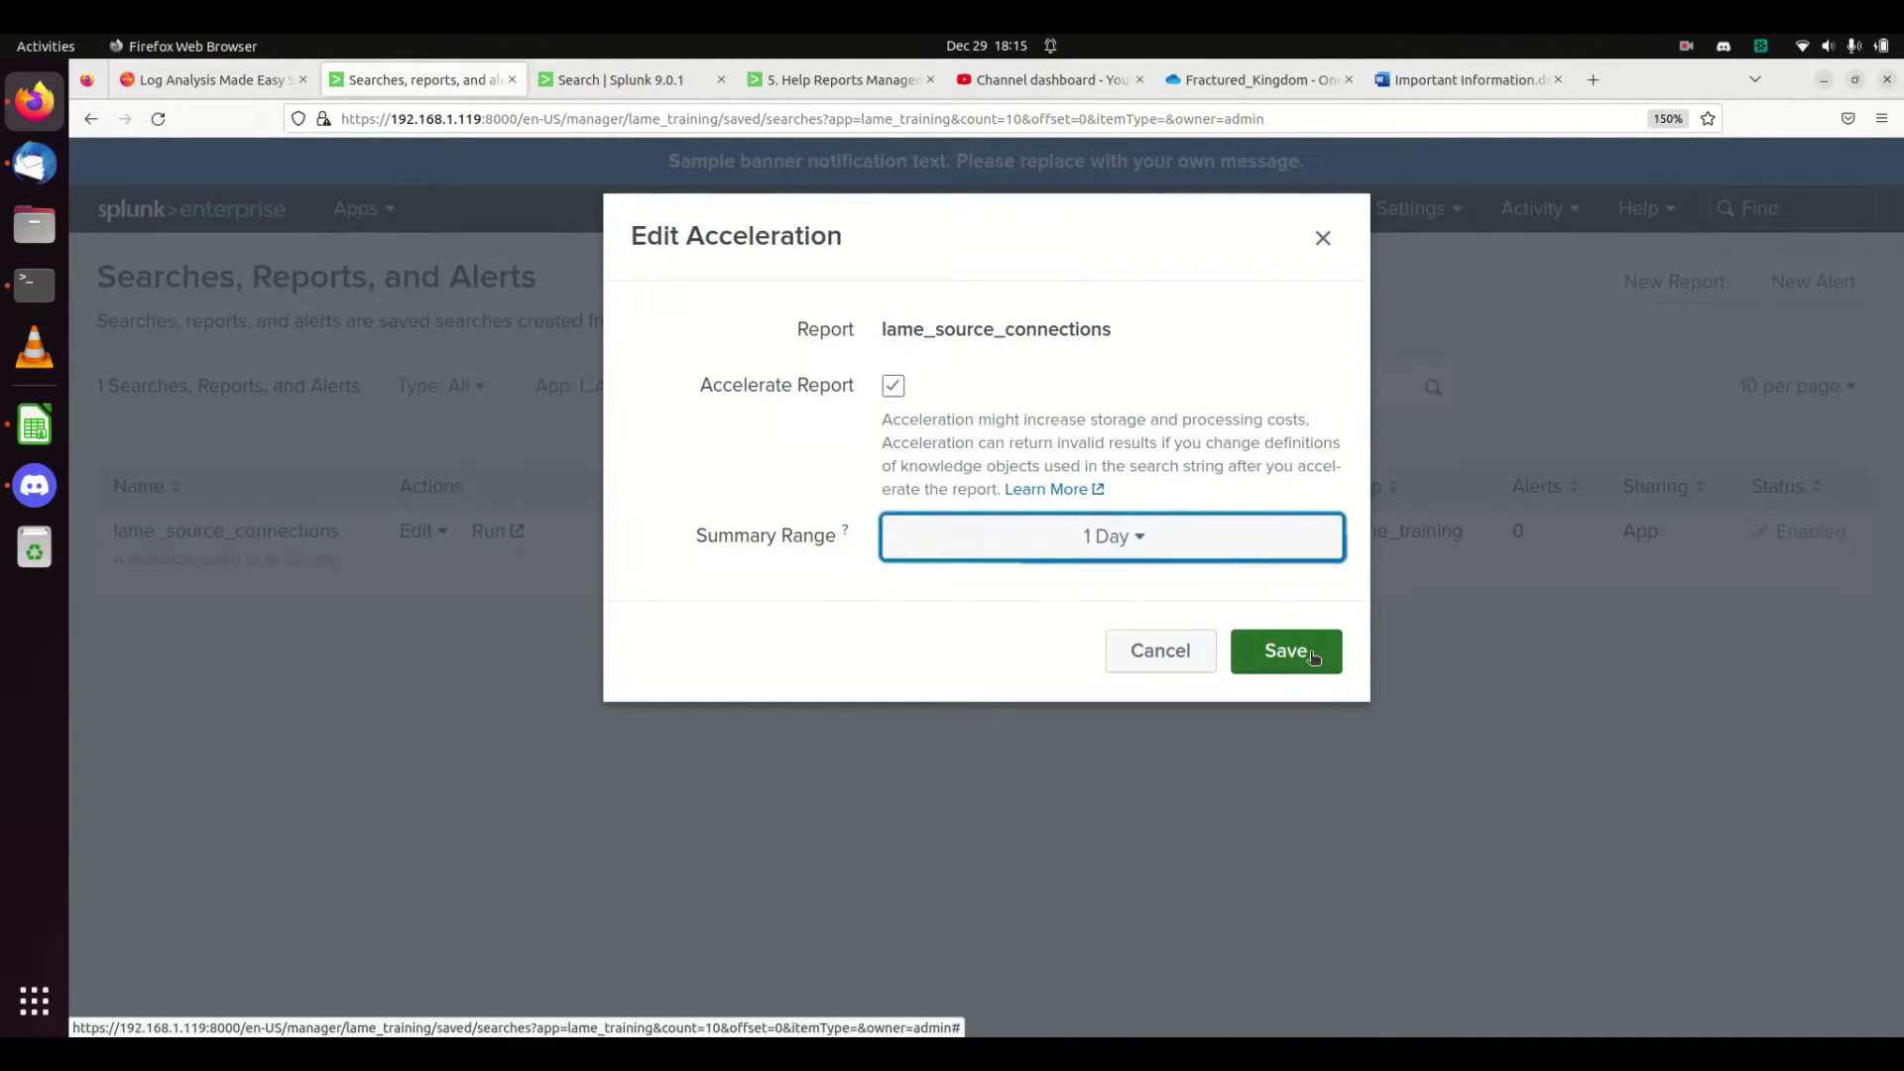
pyautogui.click(1276, 663)
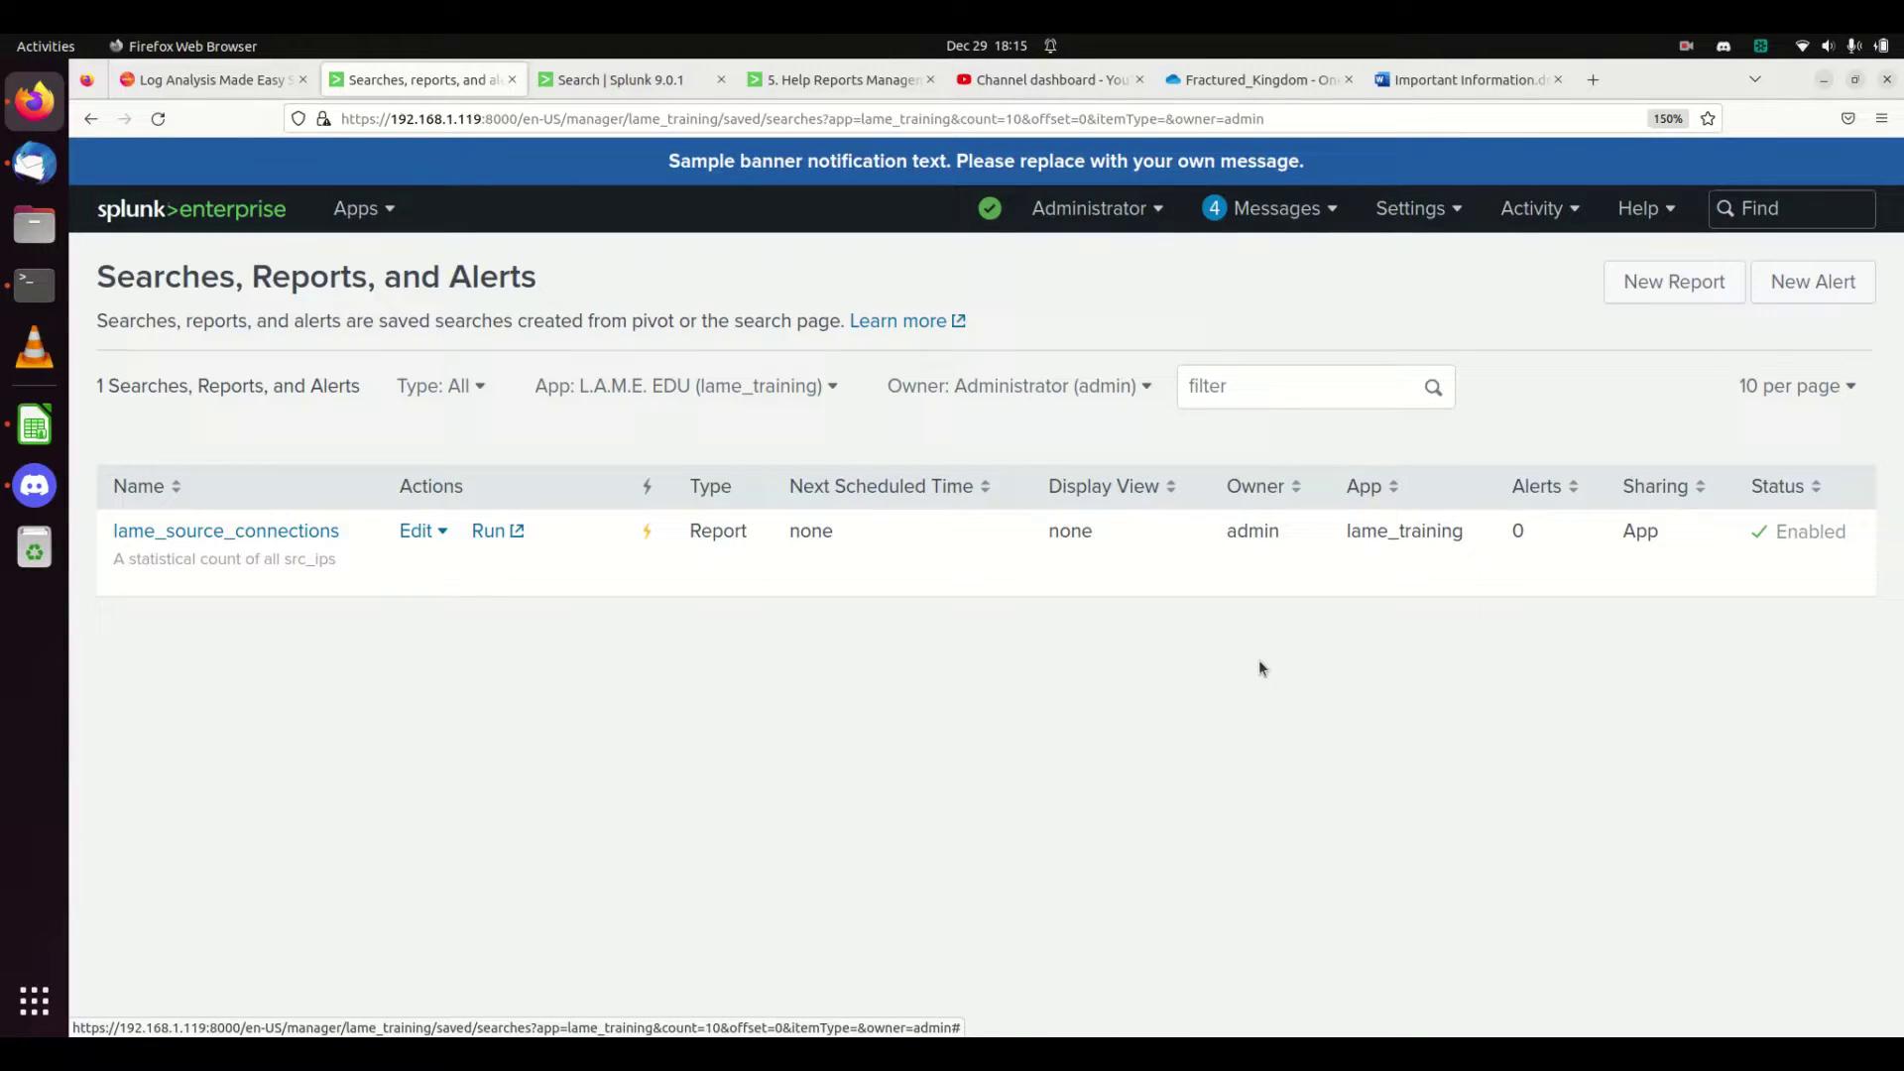
# Open the Edit Schedule dialog for the lame_source_connections report.
pyautogui.moveTo(651, 532)
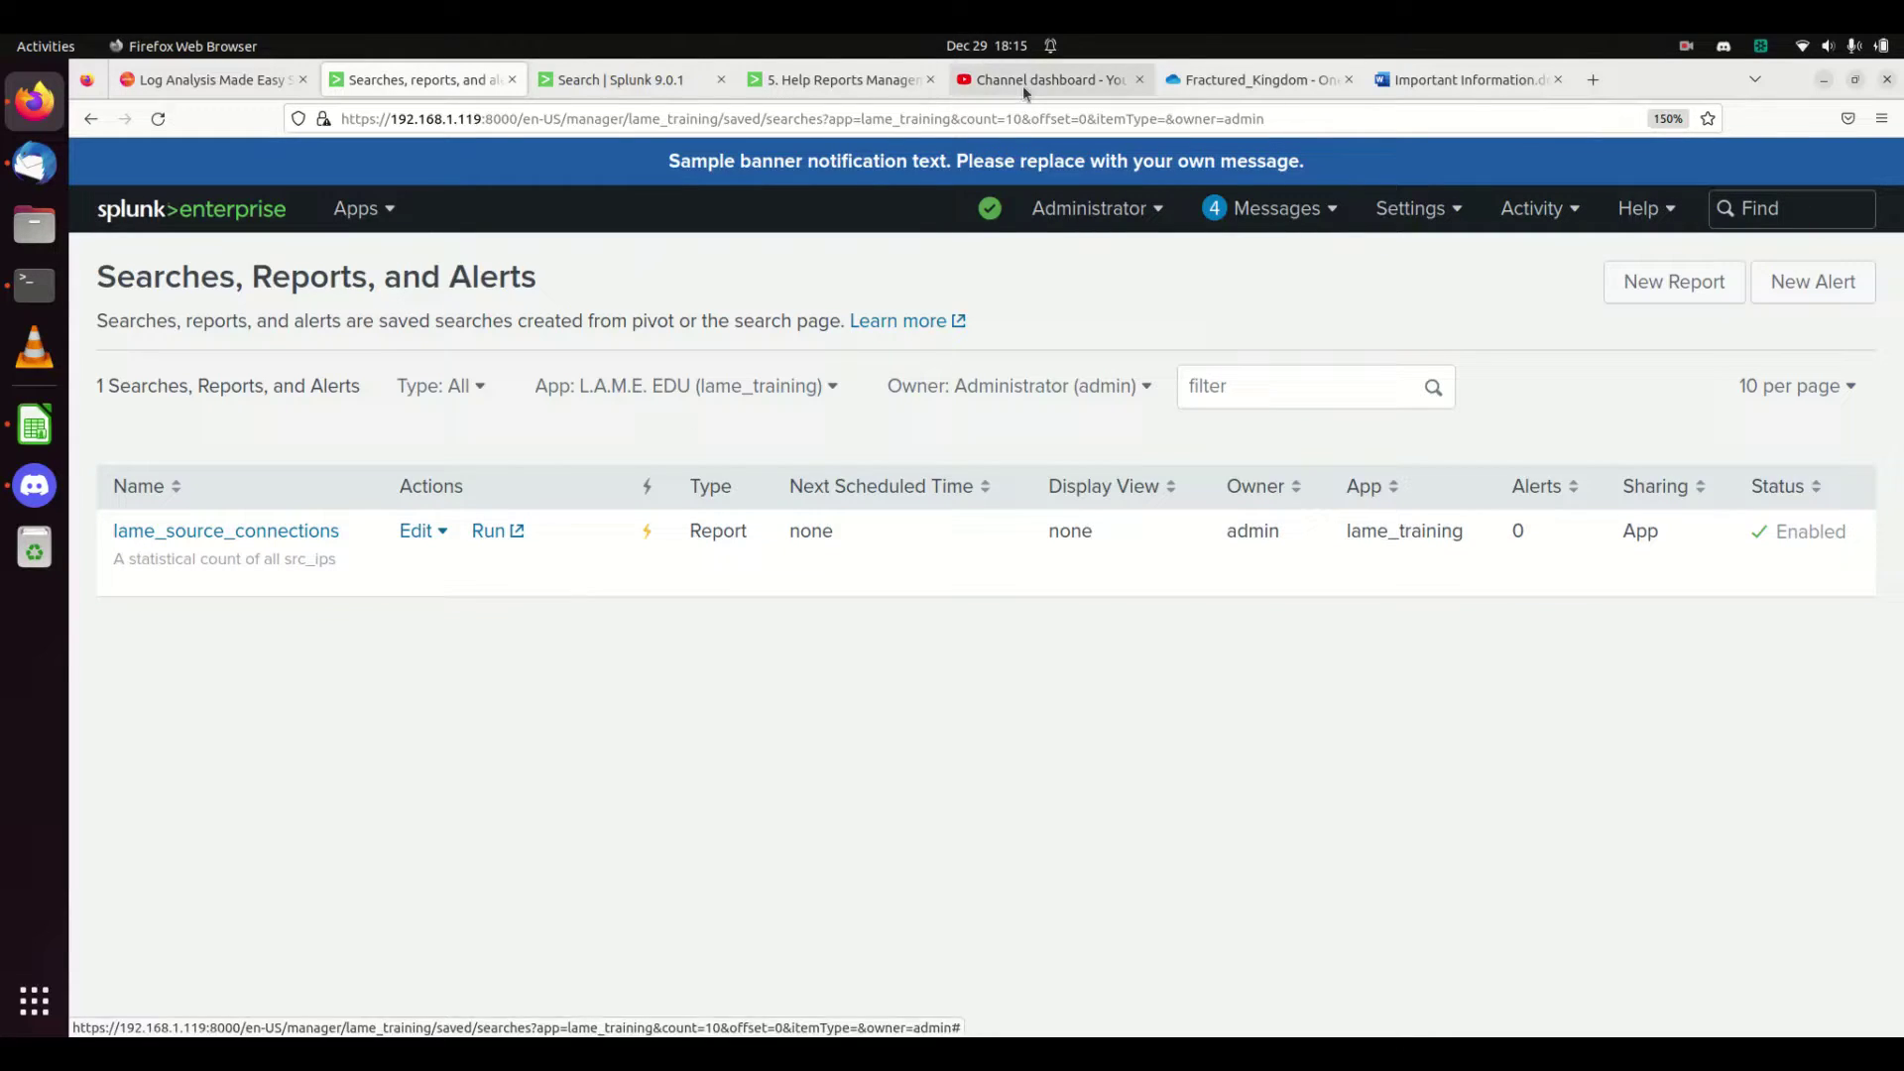
pyautogui.click(416, 532)
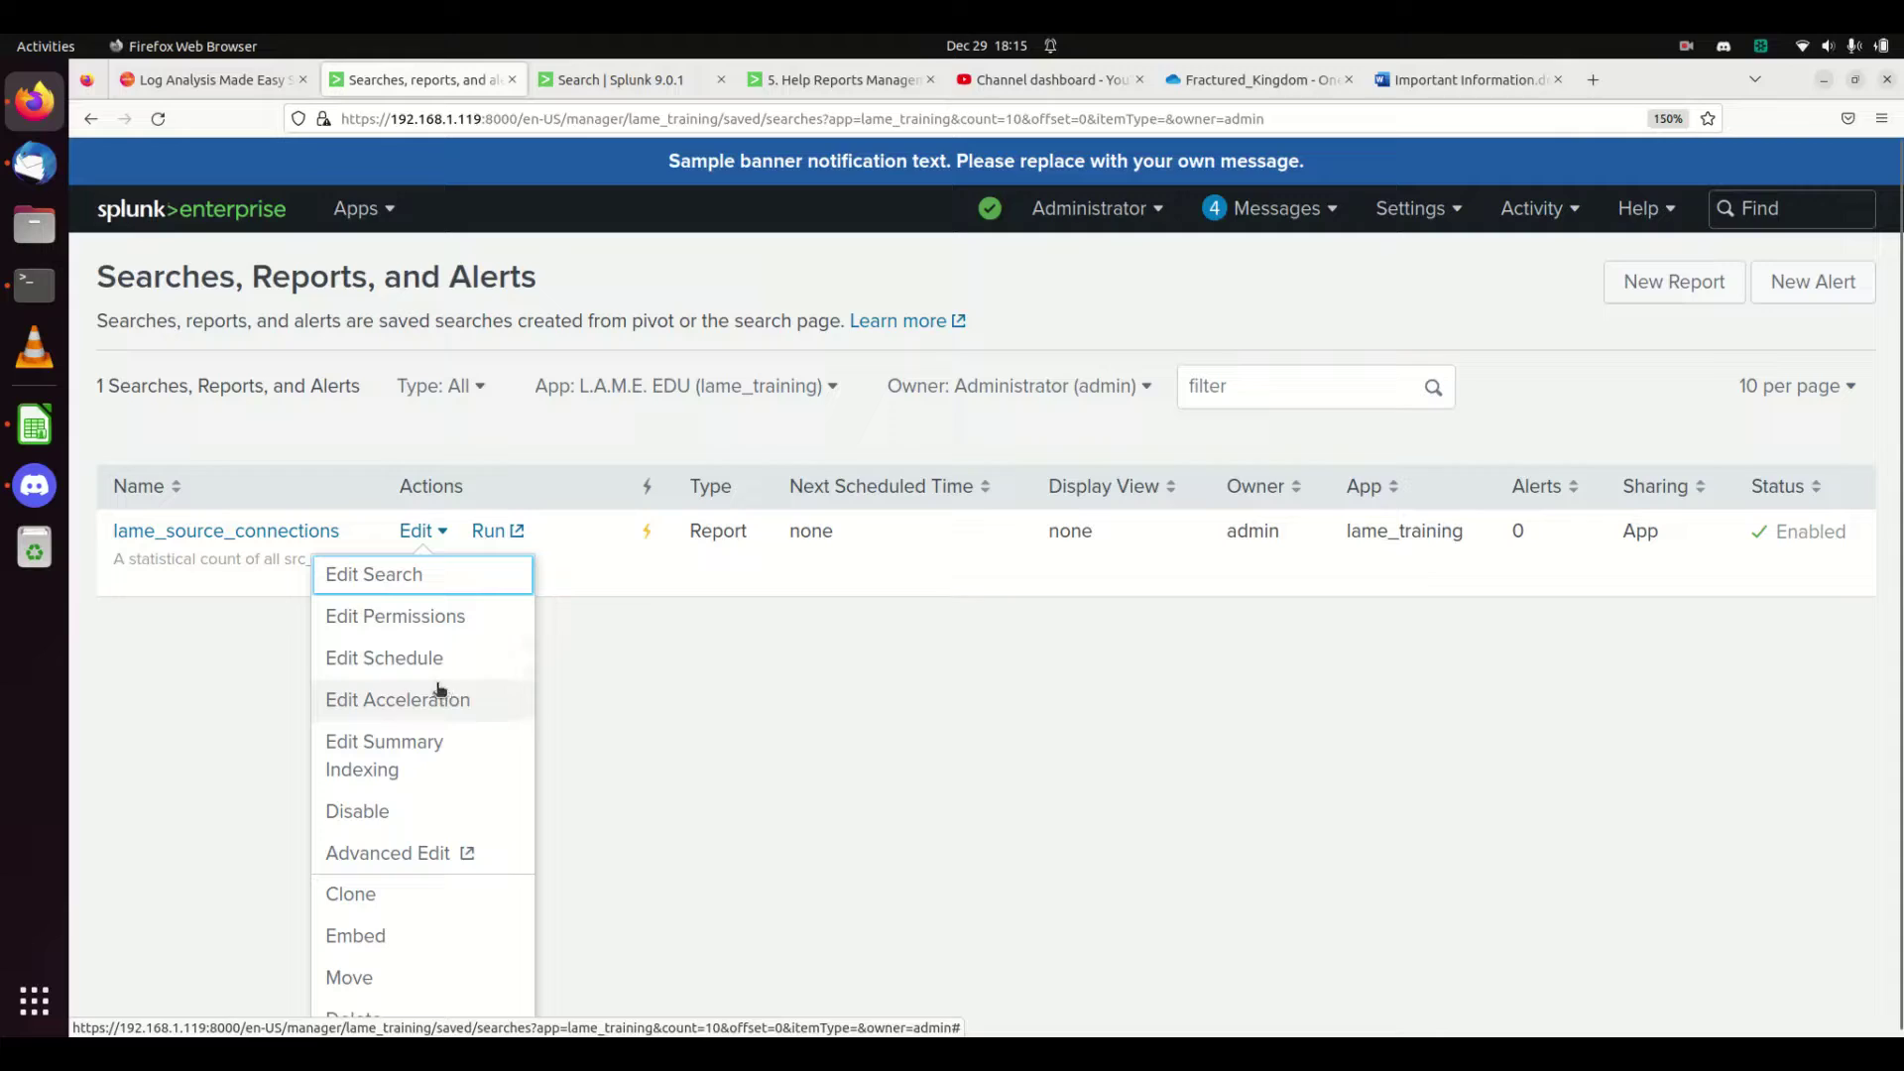
pyautogui.click(416, 662)
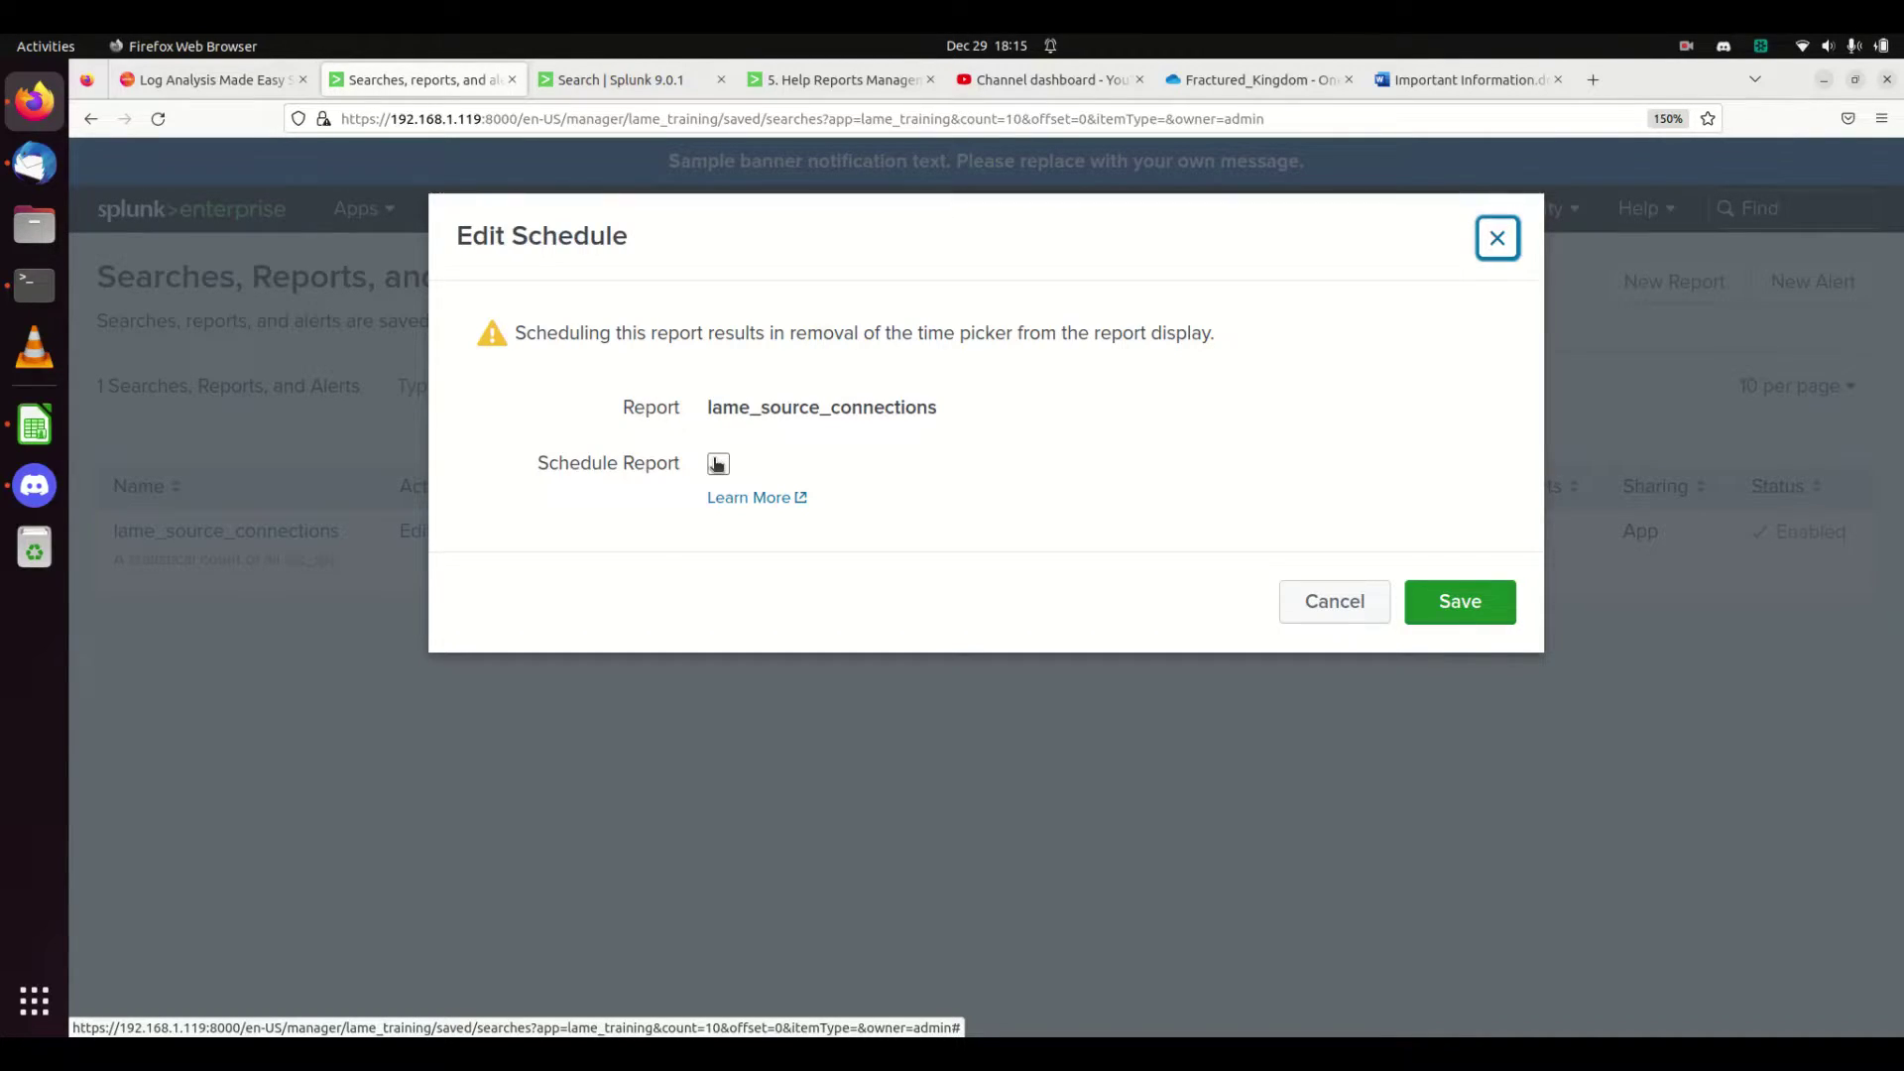
# Enable scheduling so the report runs every hour at 0 minutes past.
pyautogui.click(718, 463)
pyautogui.click(997, 548)
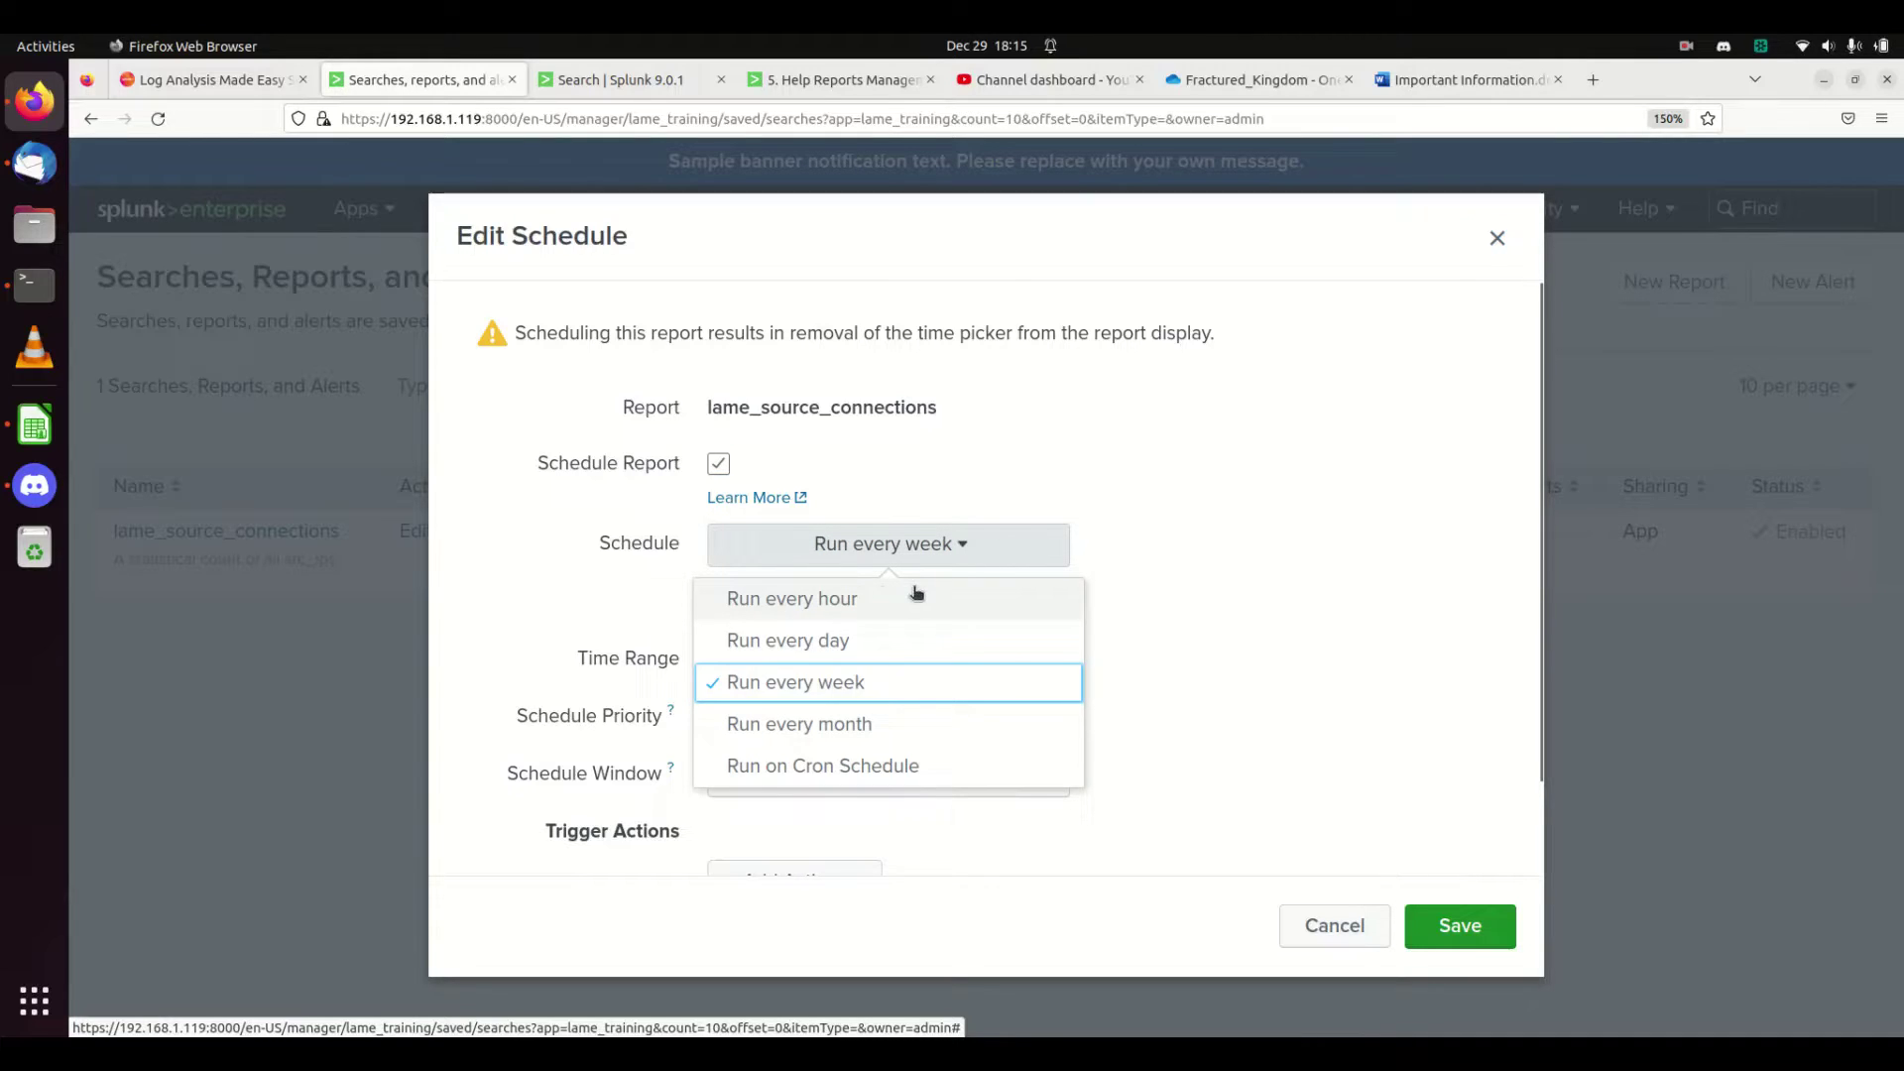
pyautogui.click(863, 598)
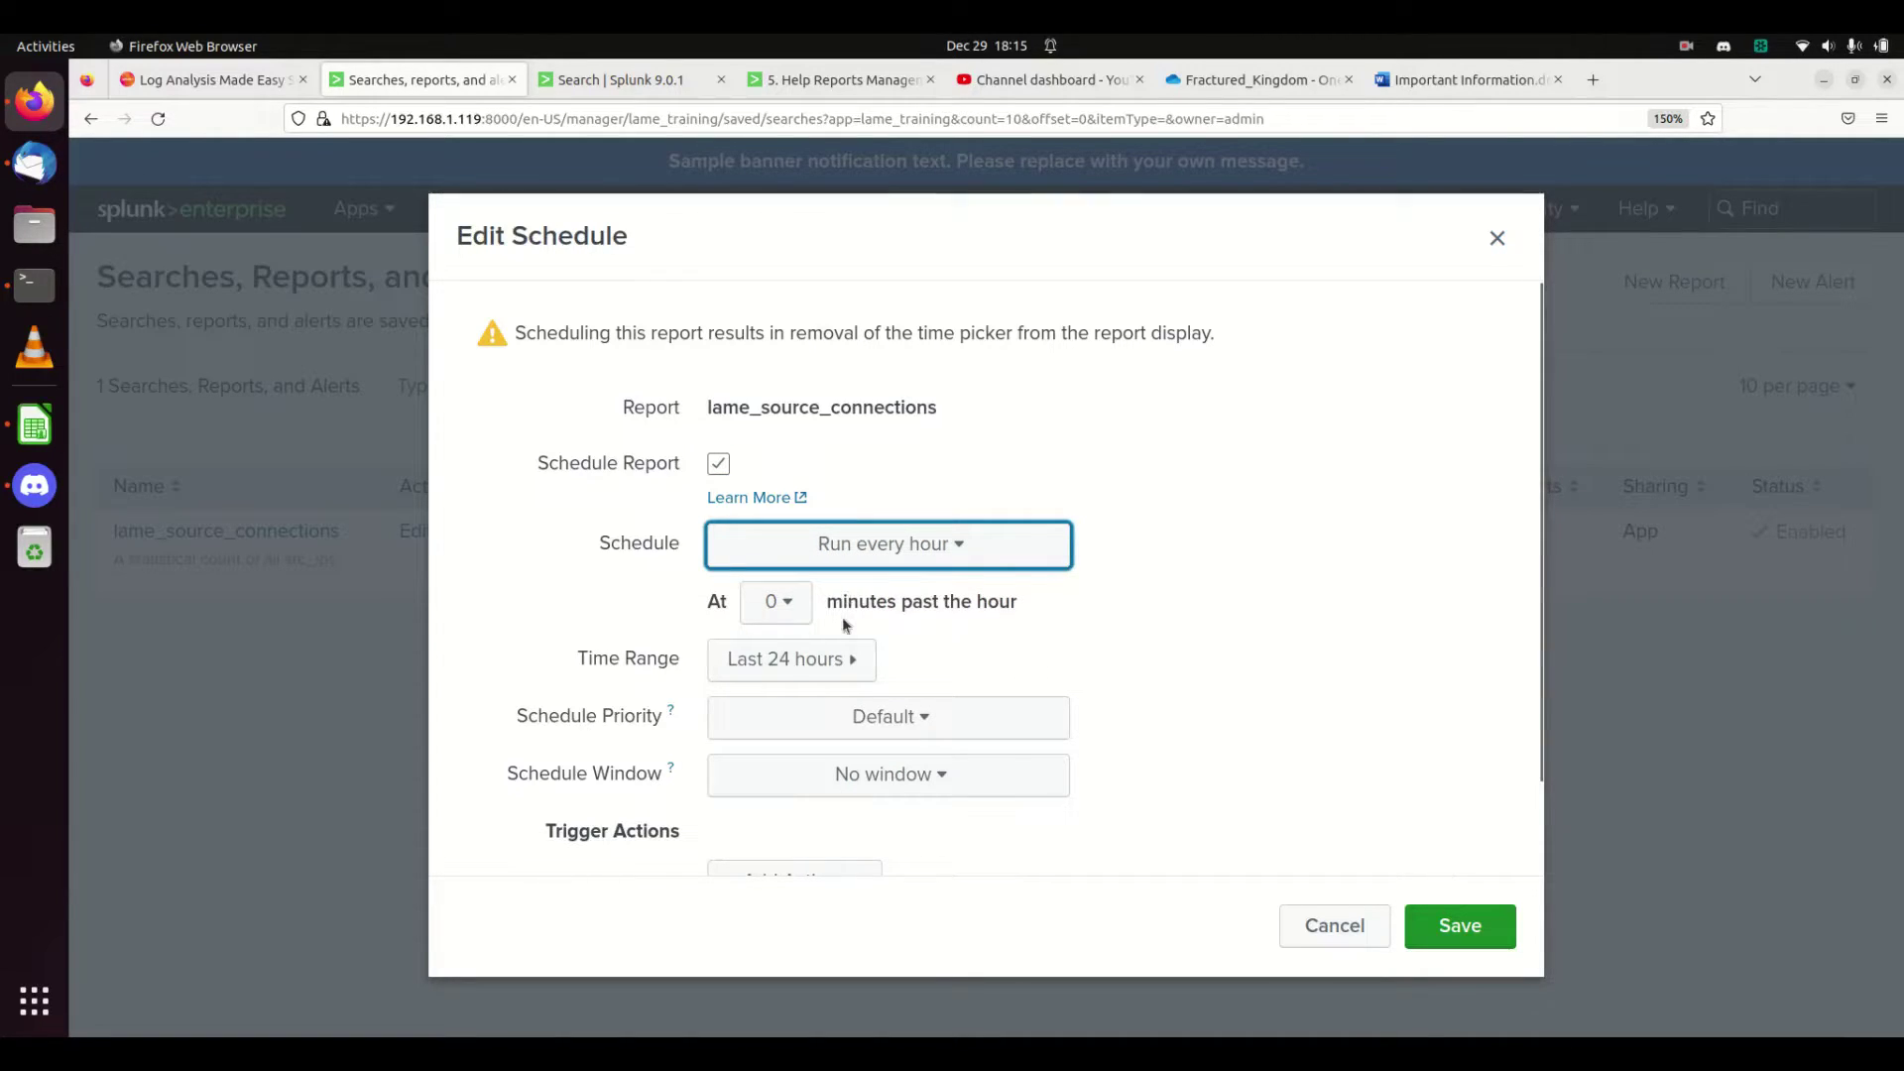
pyautogui.click(773, 605)
pyautogui.click(772, 607)
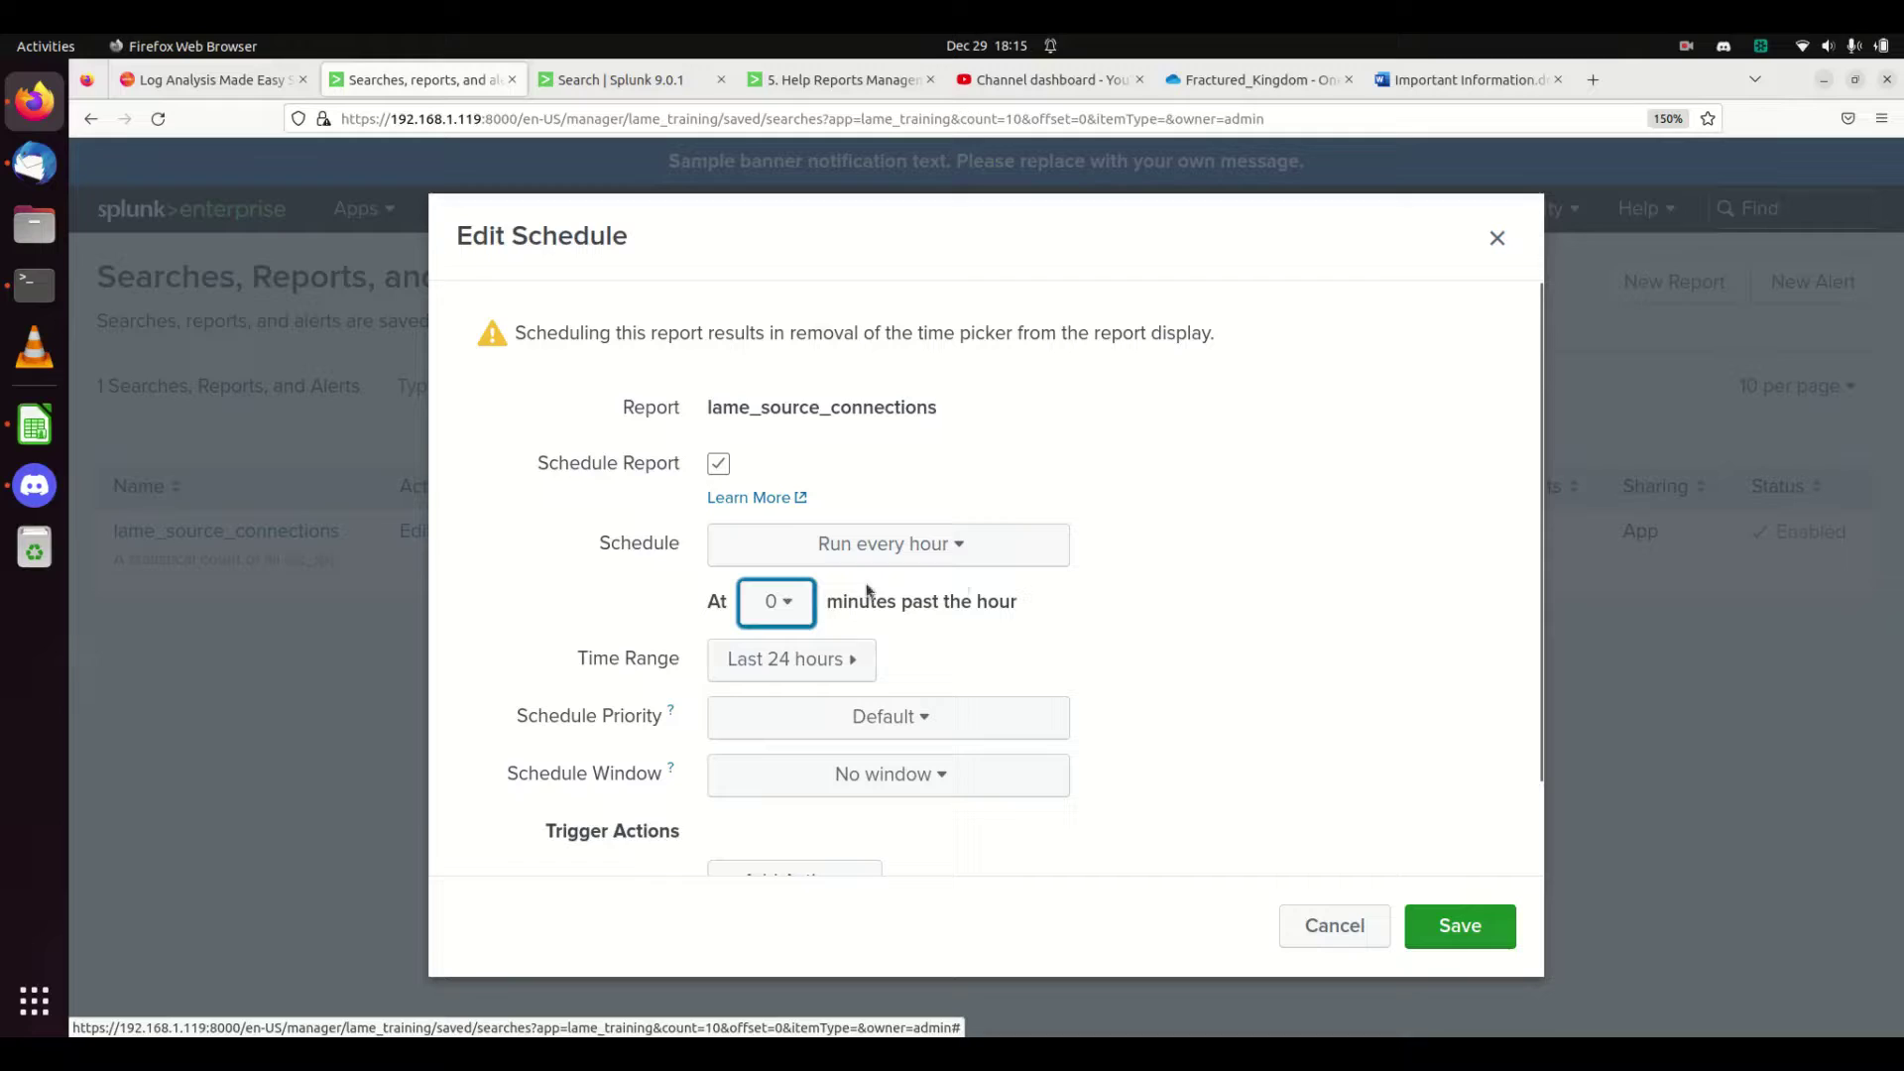
# Set the schedule's time range to Last 24 hours, after briefly trying Last 60 minutes.
pyautogui.click(814, 667)
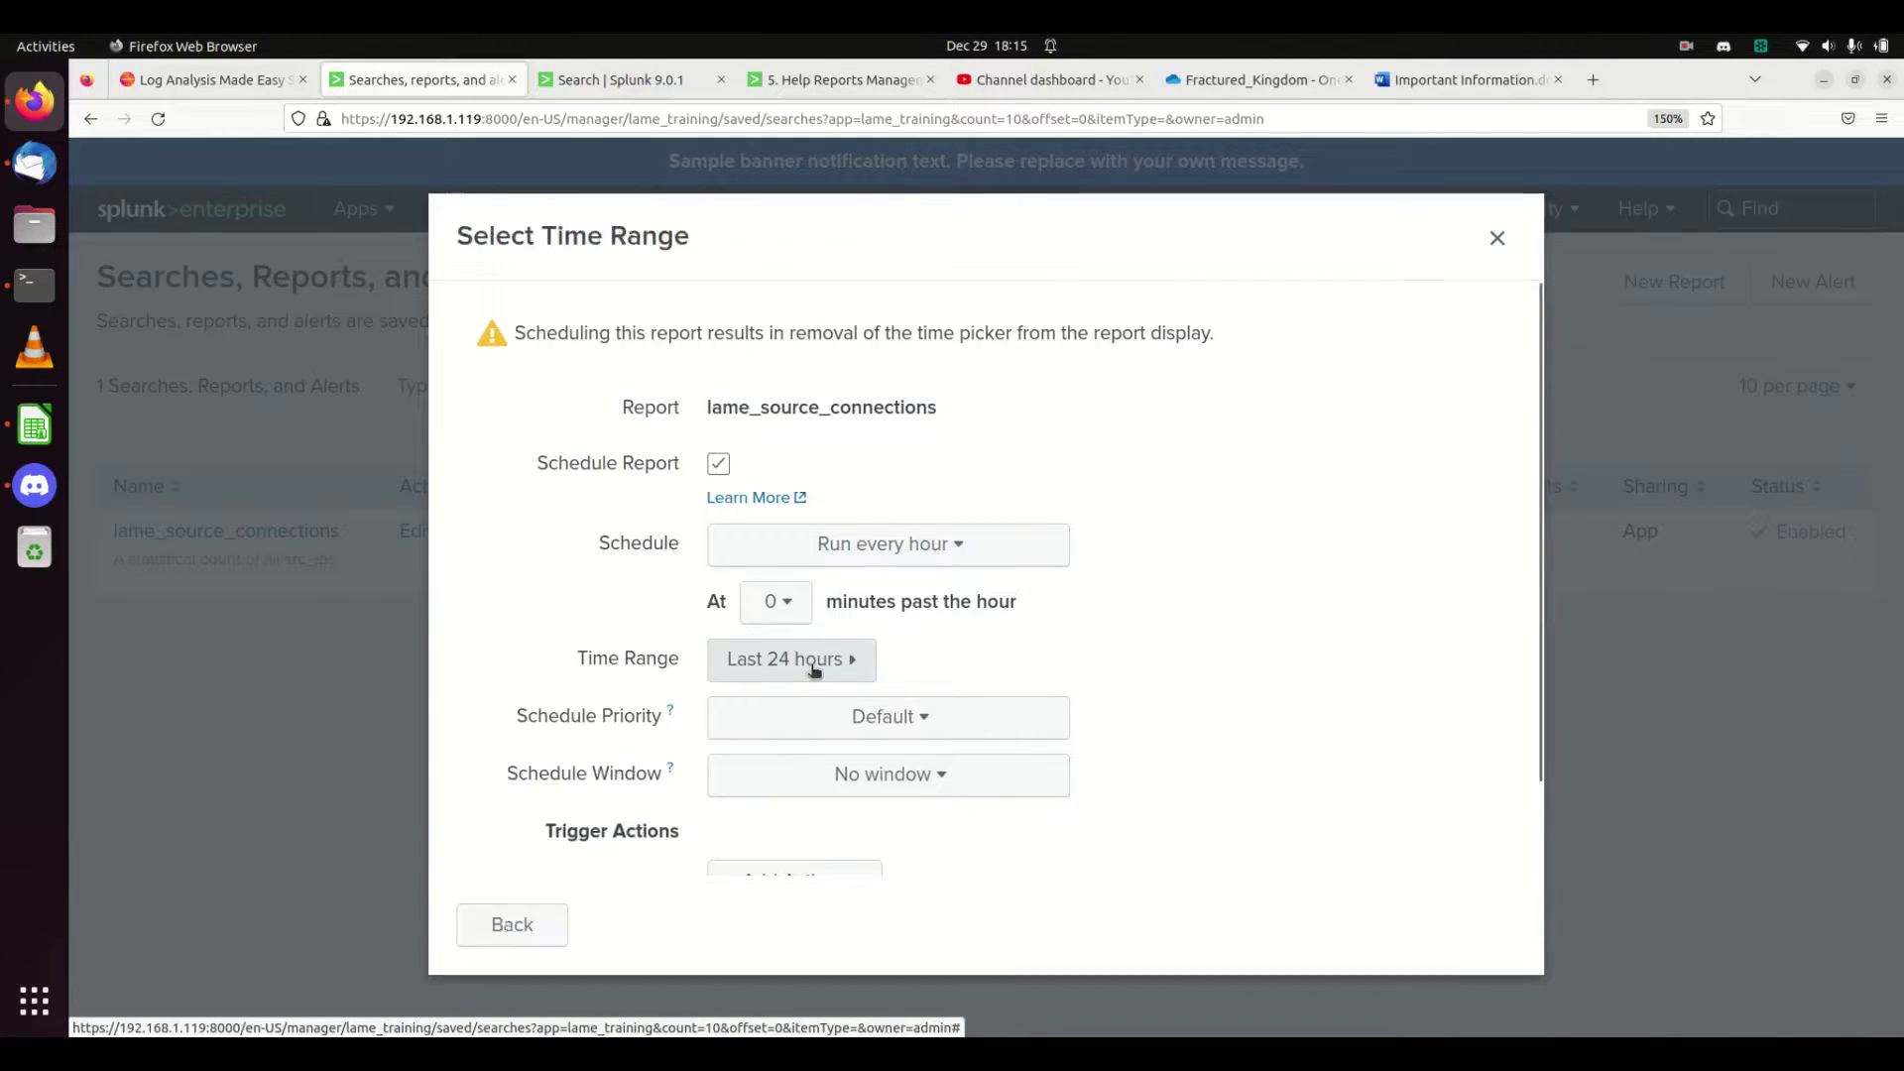
pyautogui.click(881, 419)
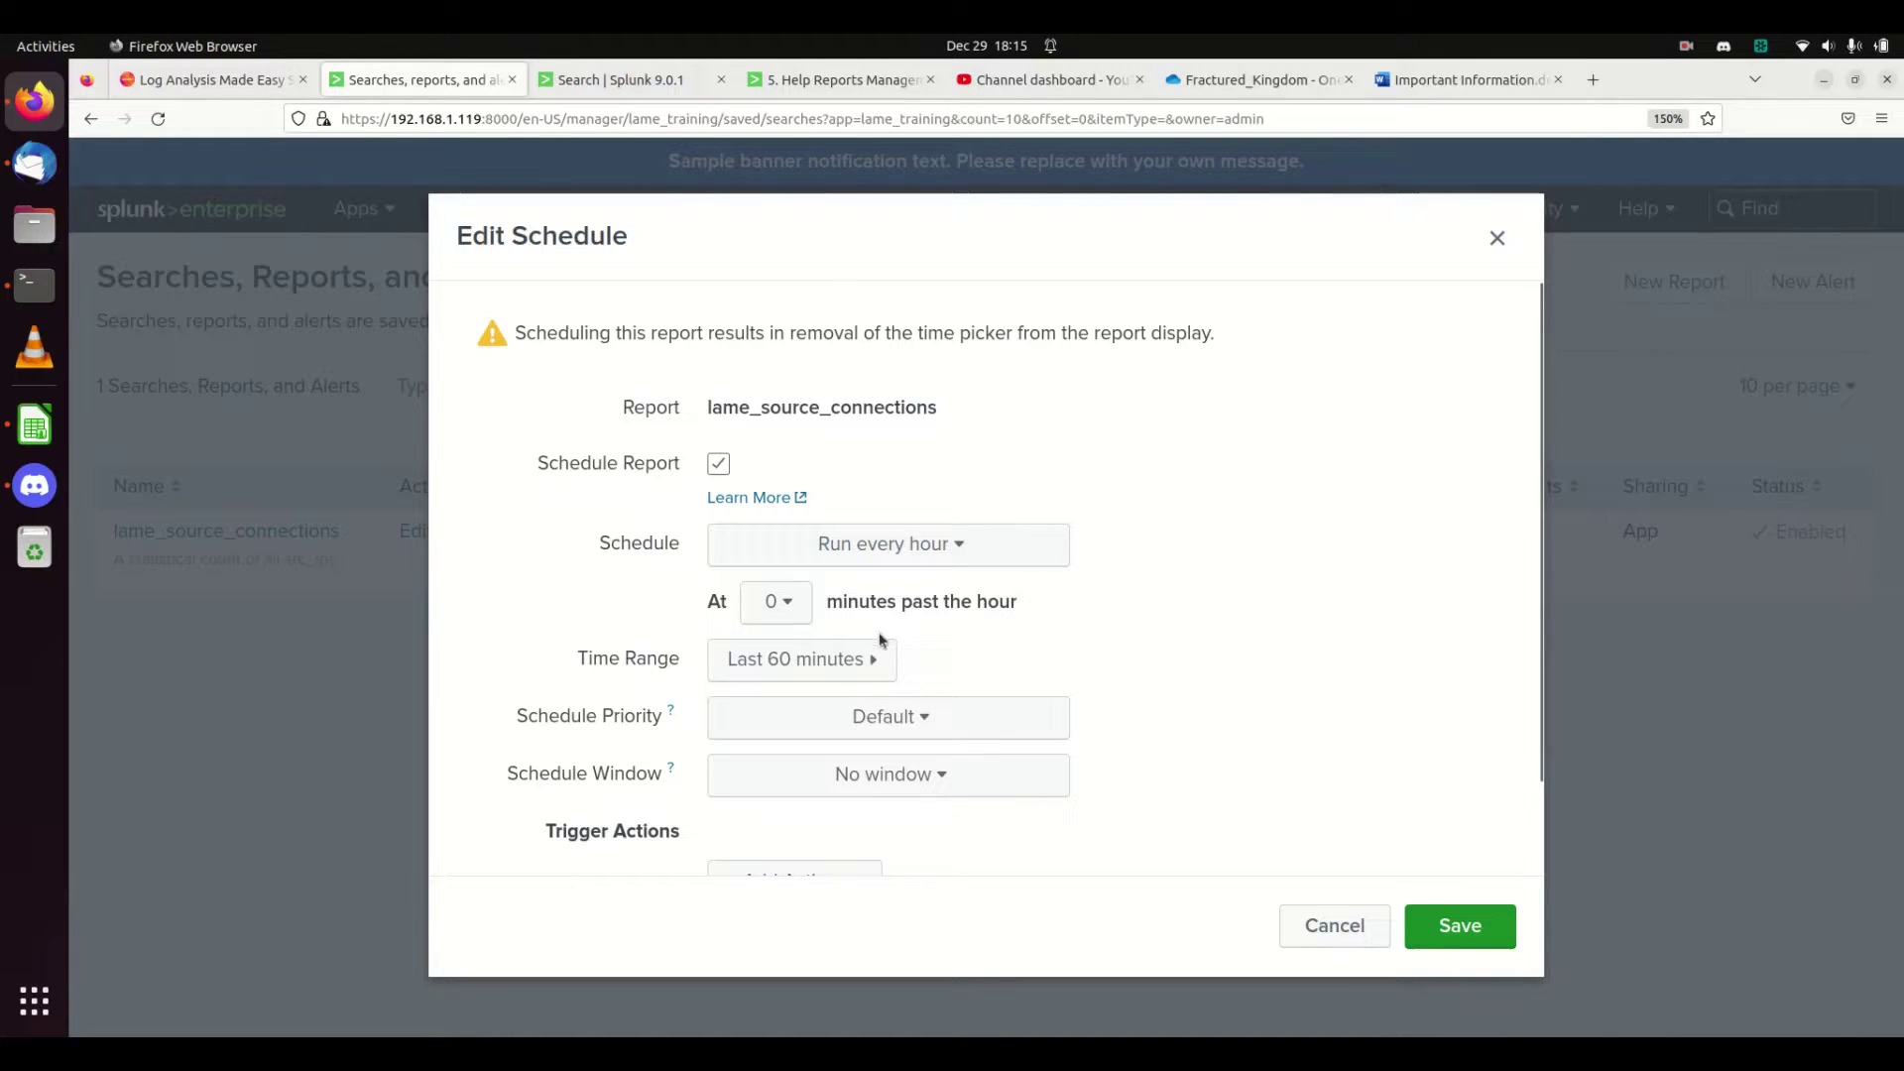
pyautogui.click(885, 672)
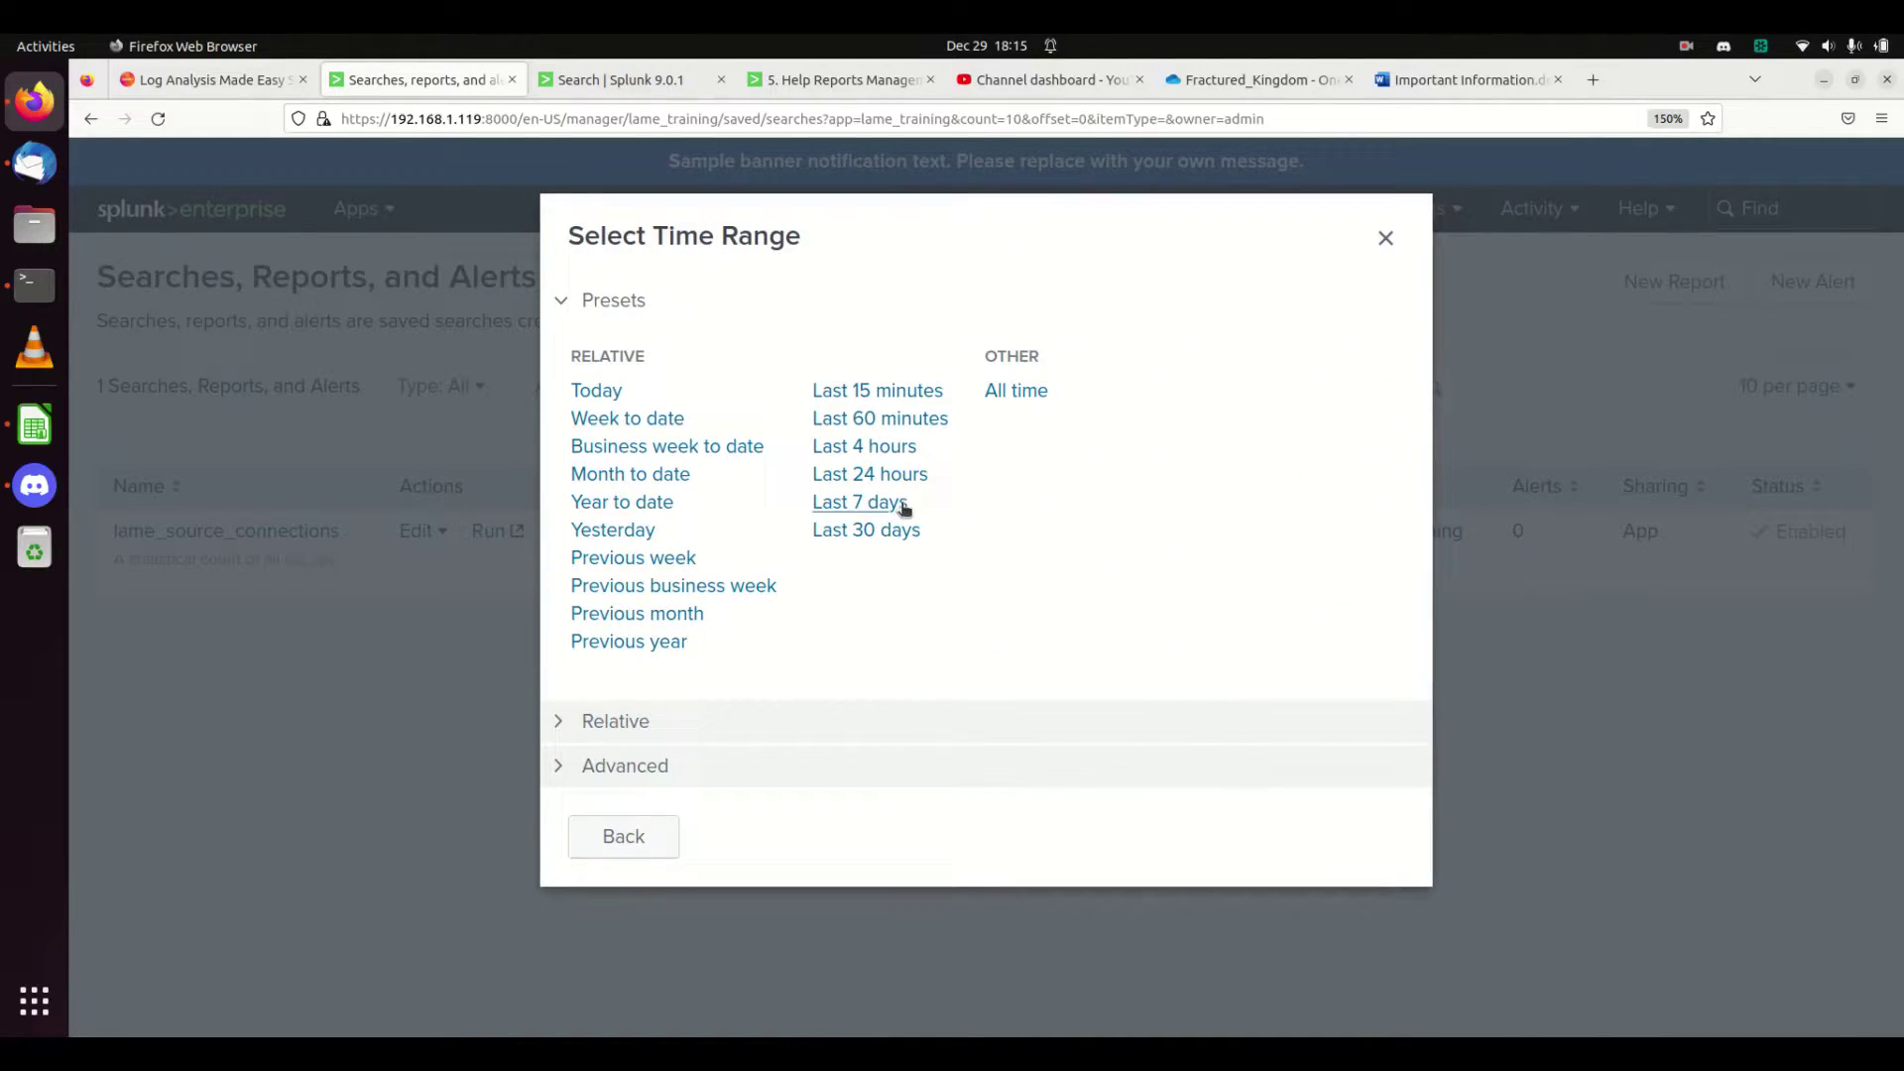
pyautogui.click(893, 474)
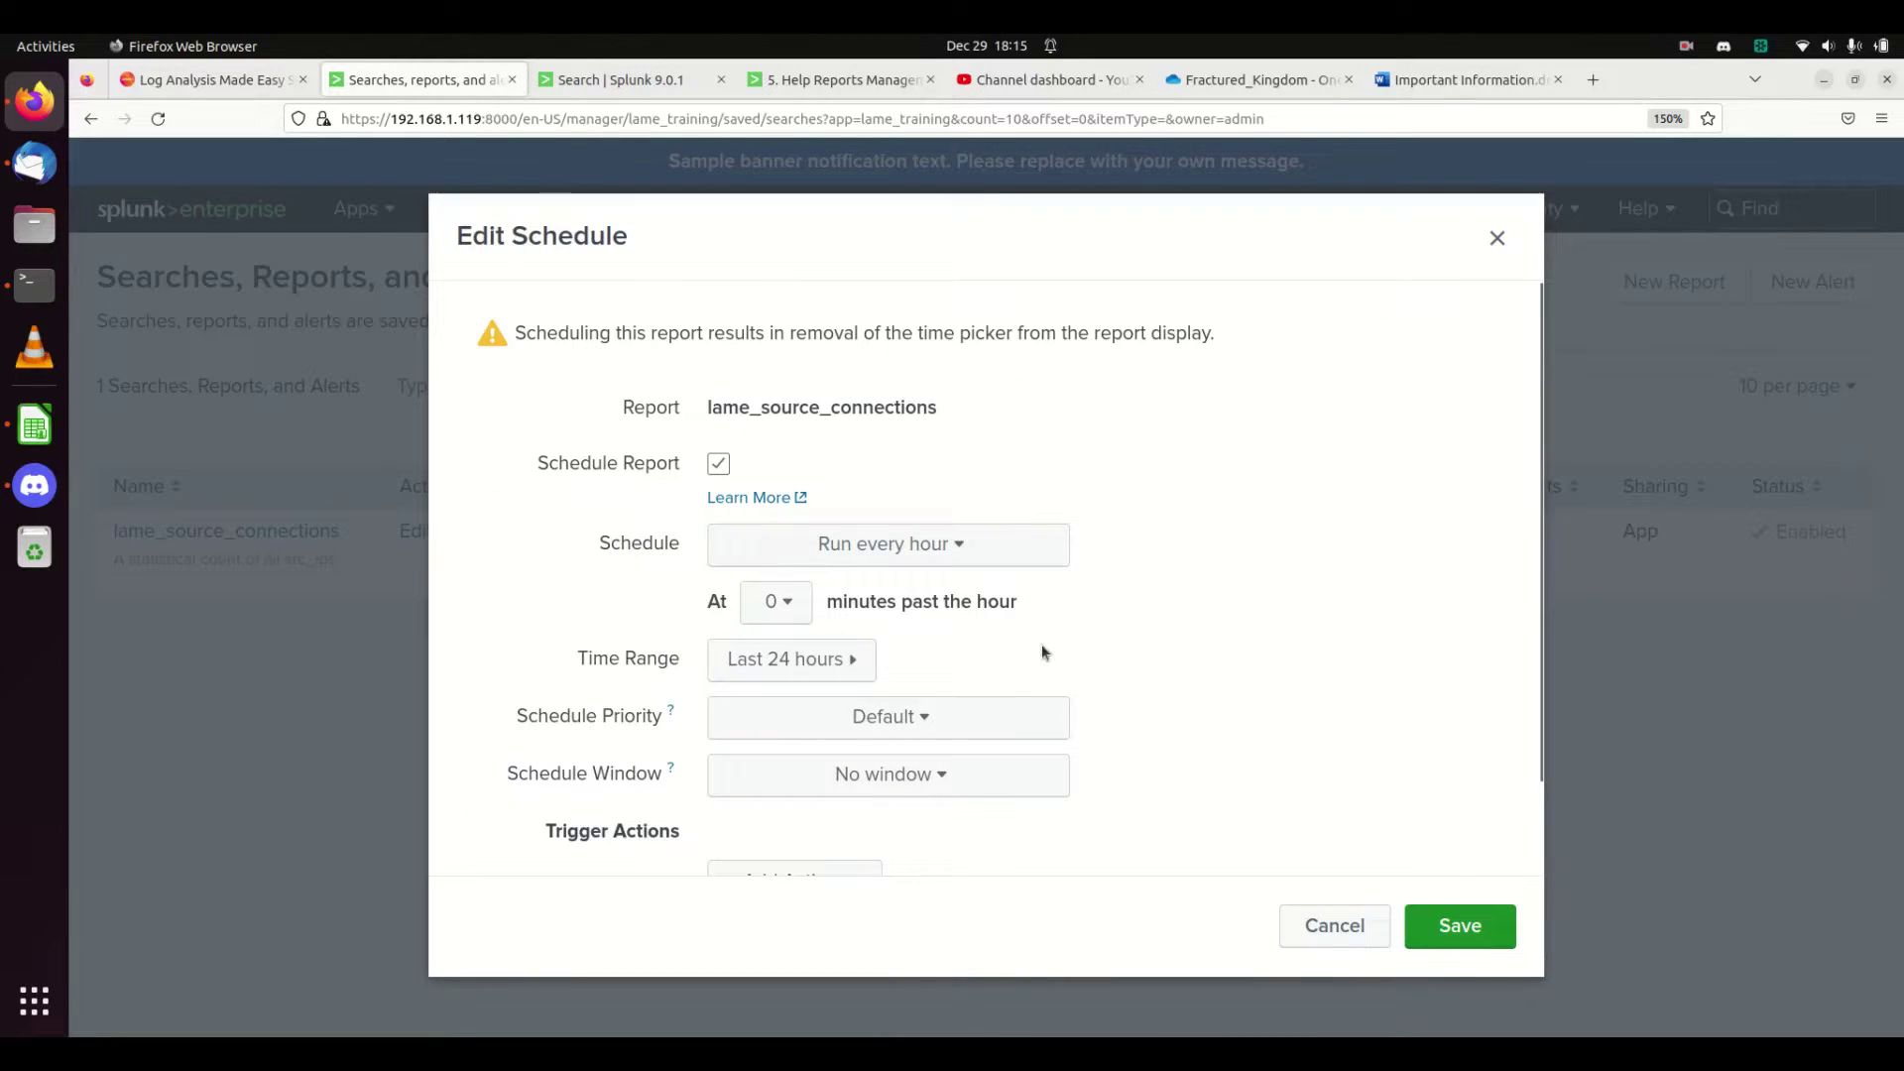
pyautogui.scroll(-2, 992, 682)
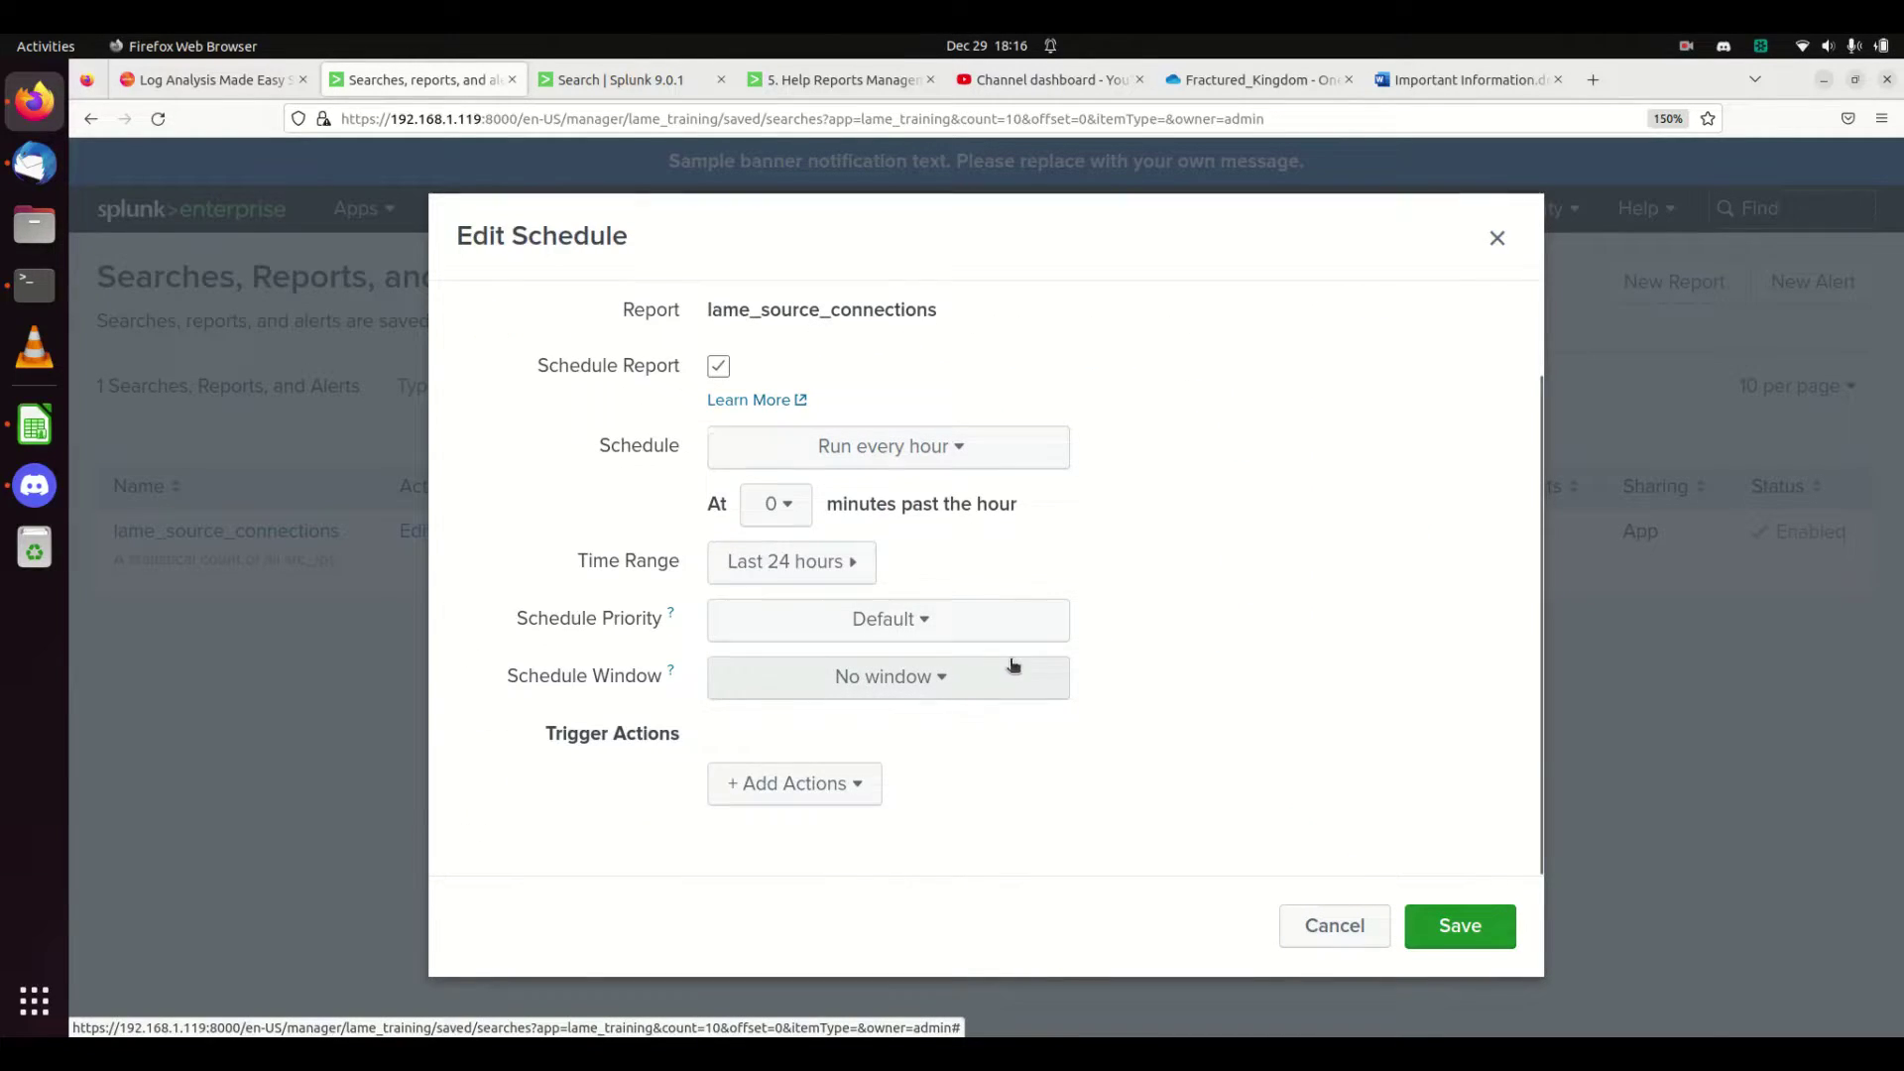
pyautogui.scroll(2, 1110, 688)
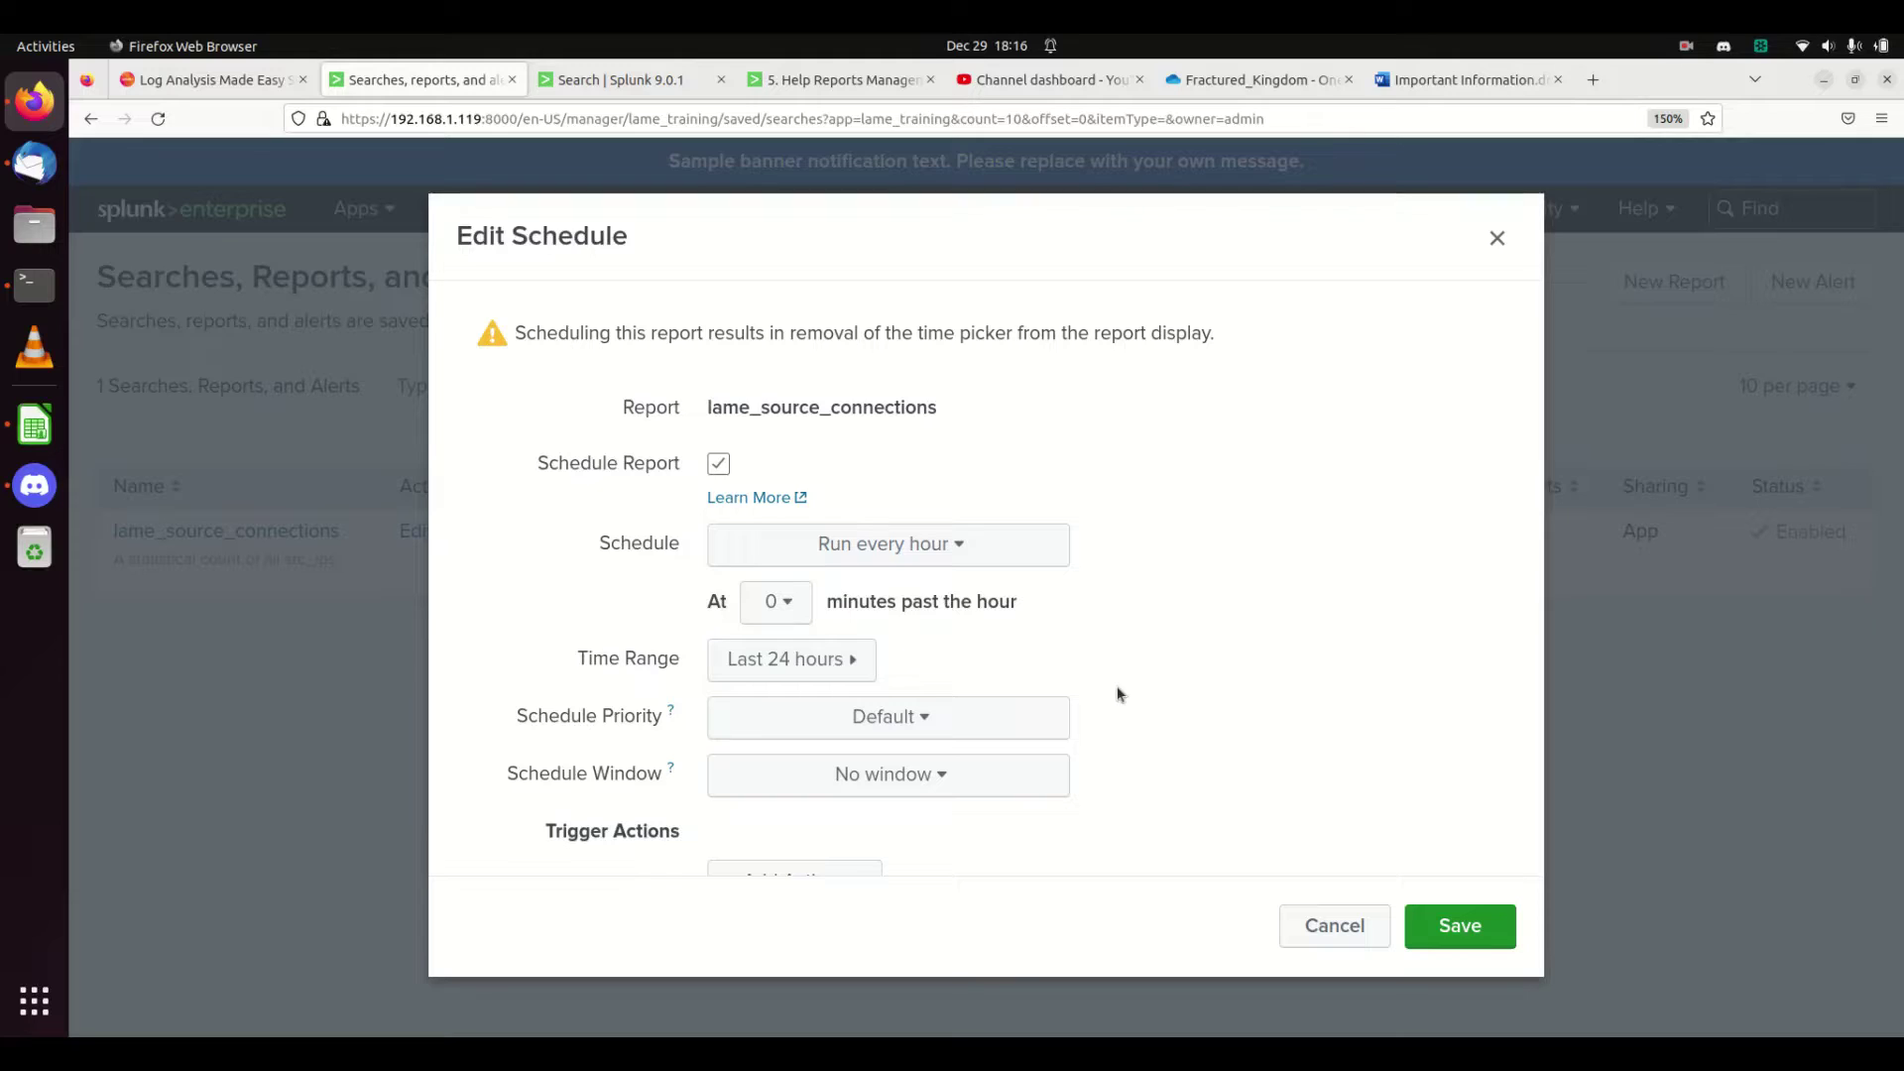
pyautogui.click(900, 545)
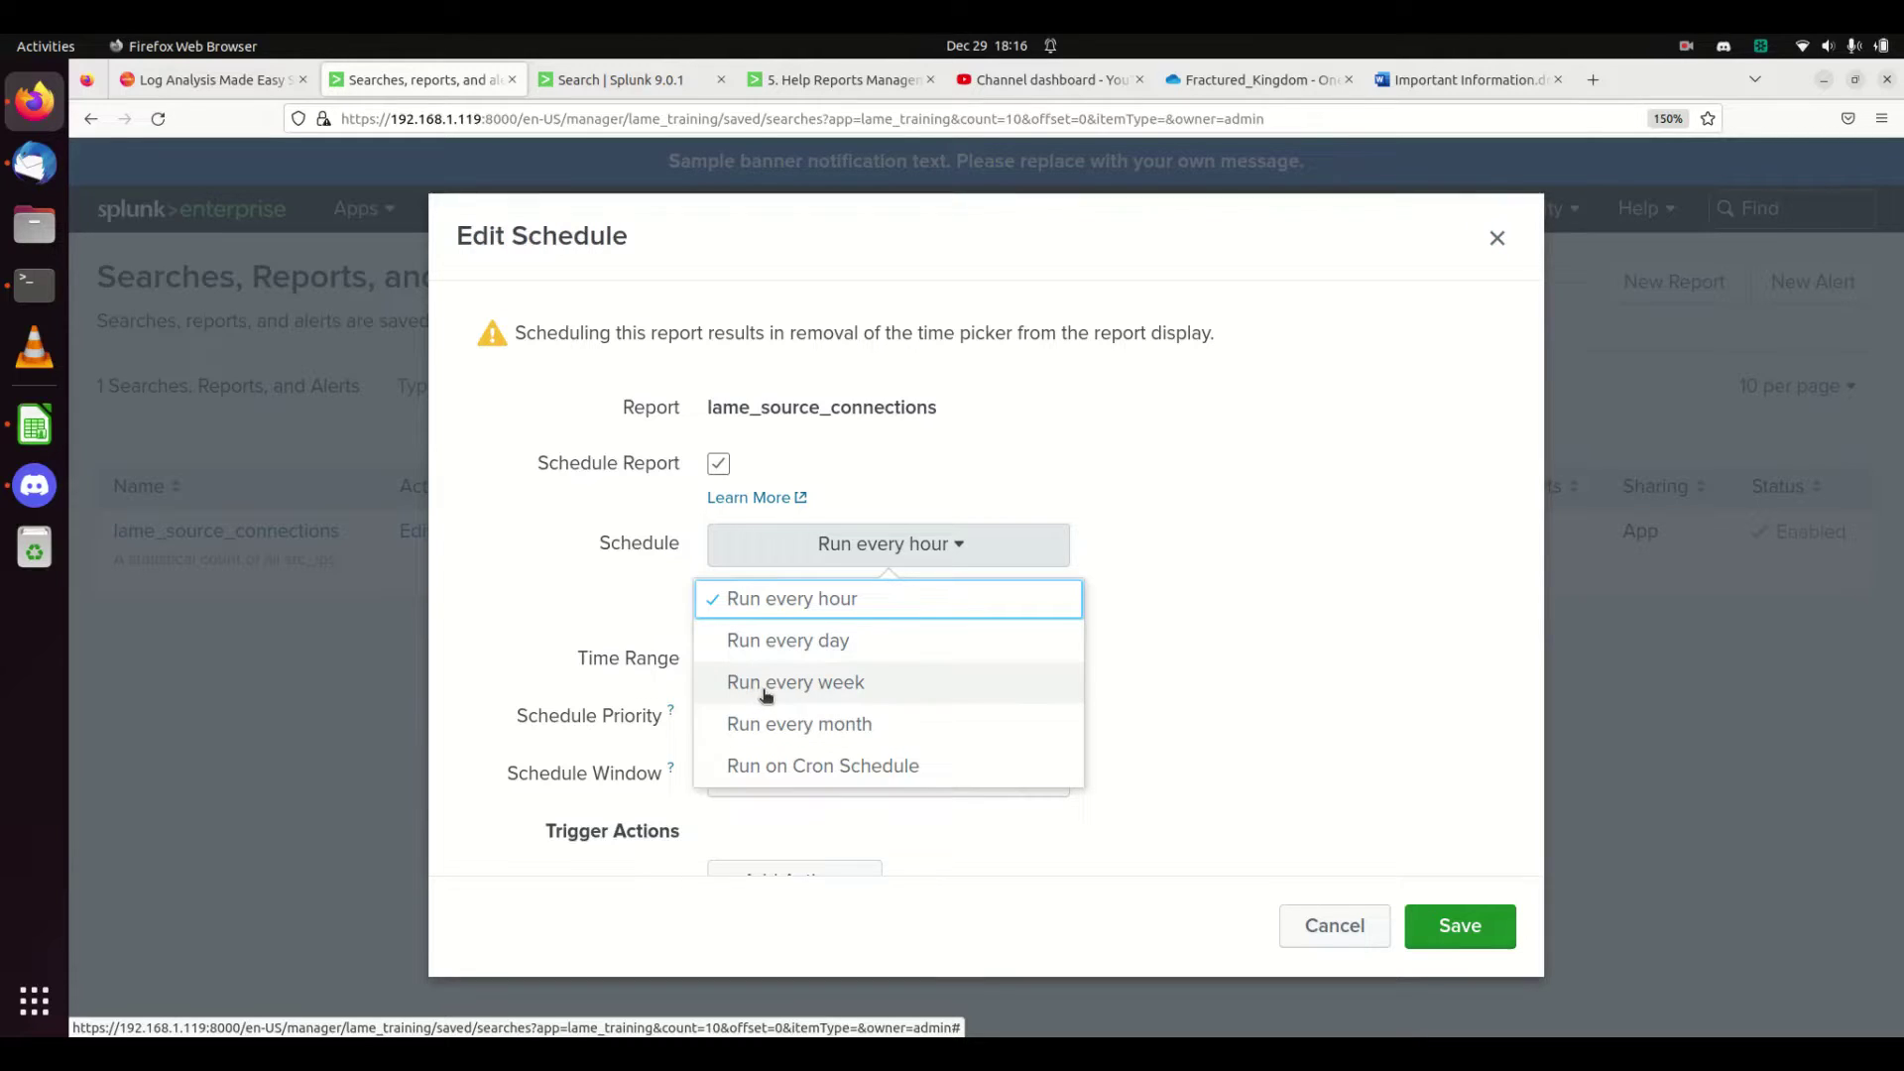
# Switch the schedule from cron back to Run every hour, then scroll down to Add Actions.
pyautogui.click(856, 773)
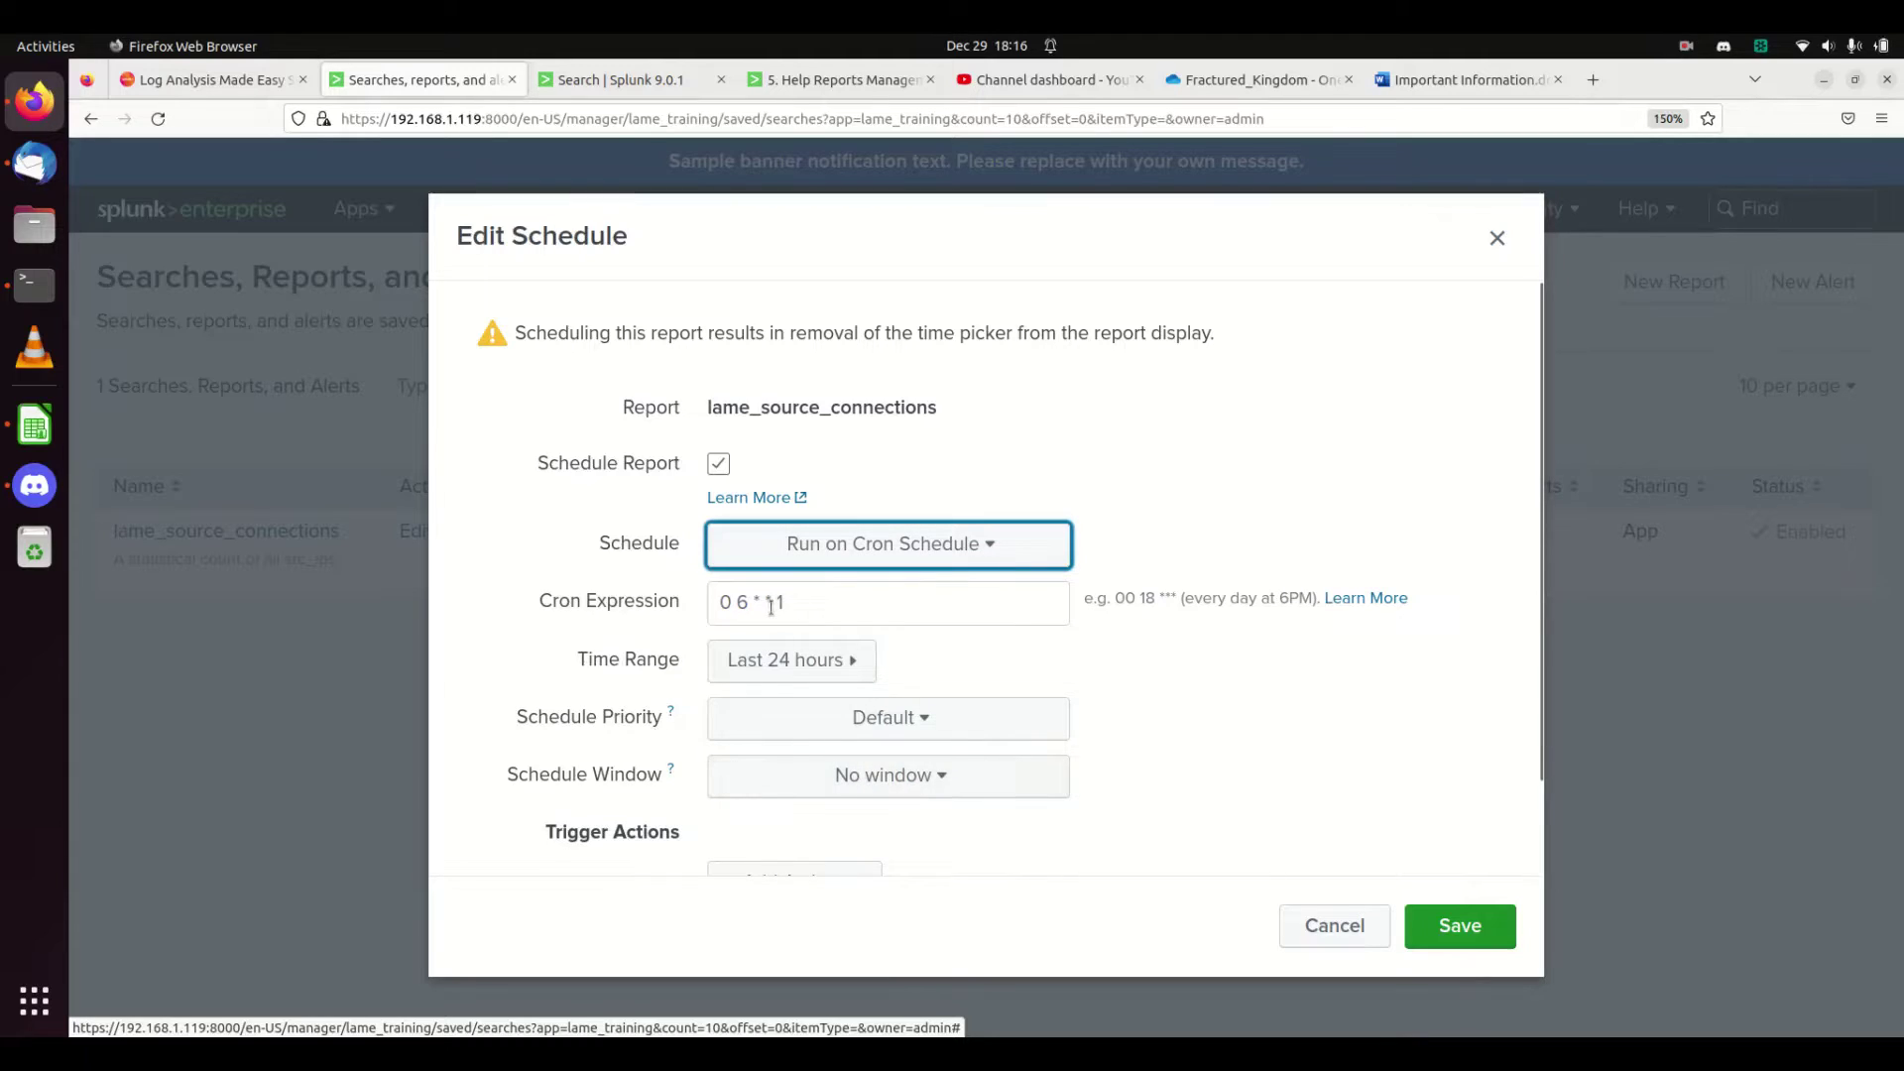
pyautogui.click(825, 554)
pyautogui.click(849, 601)
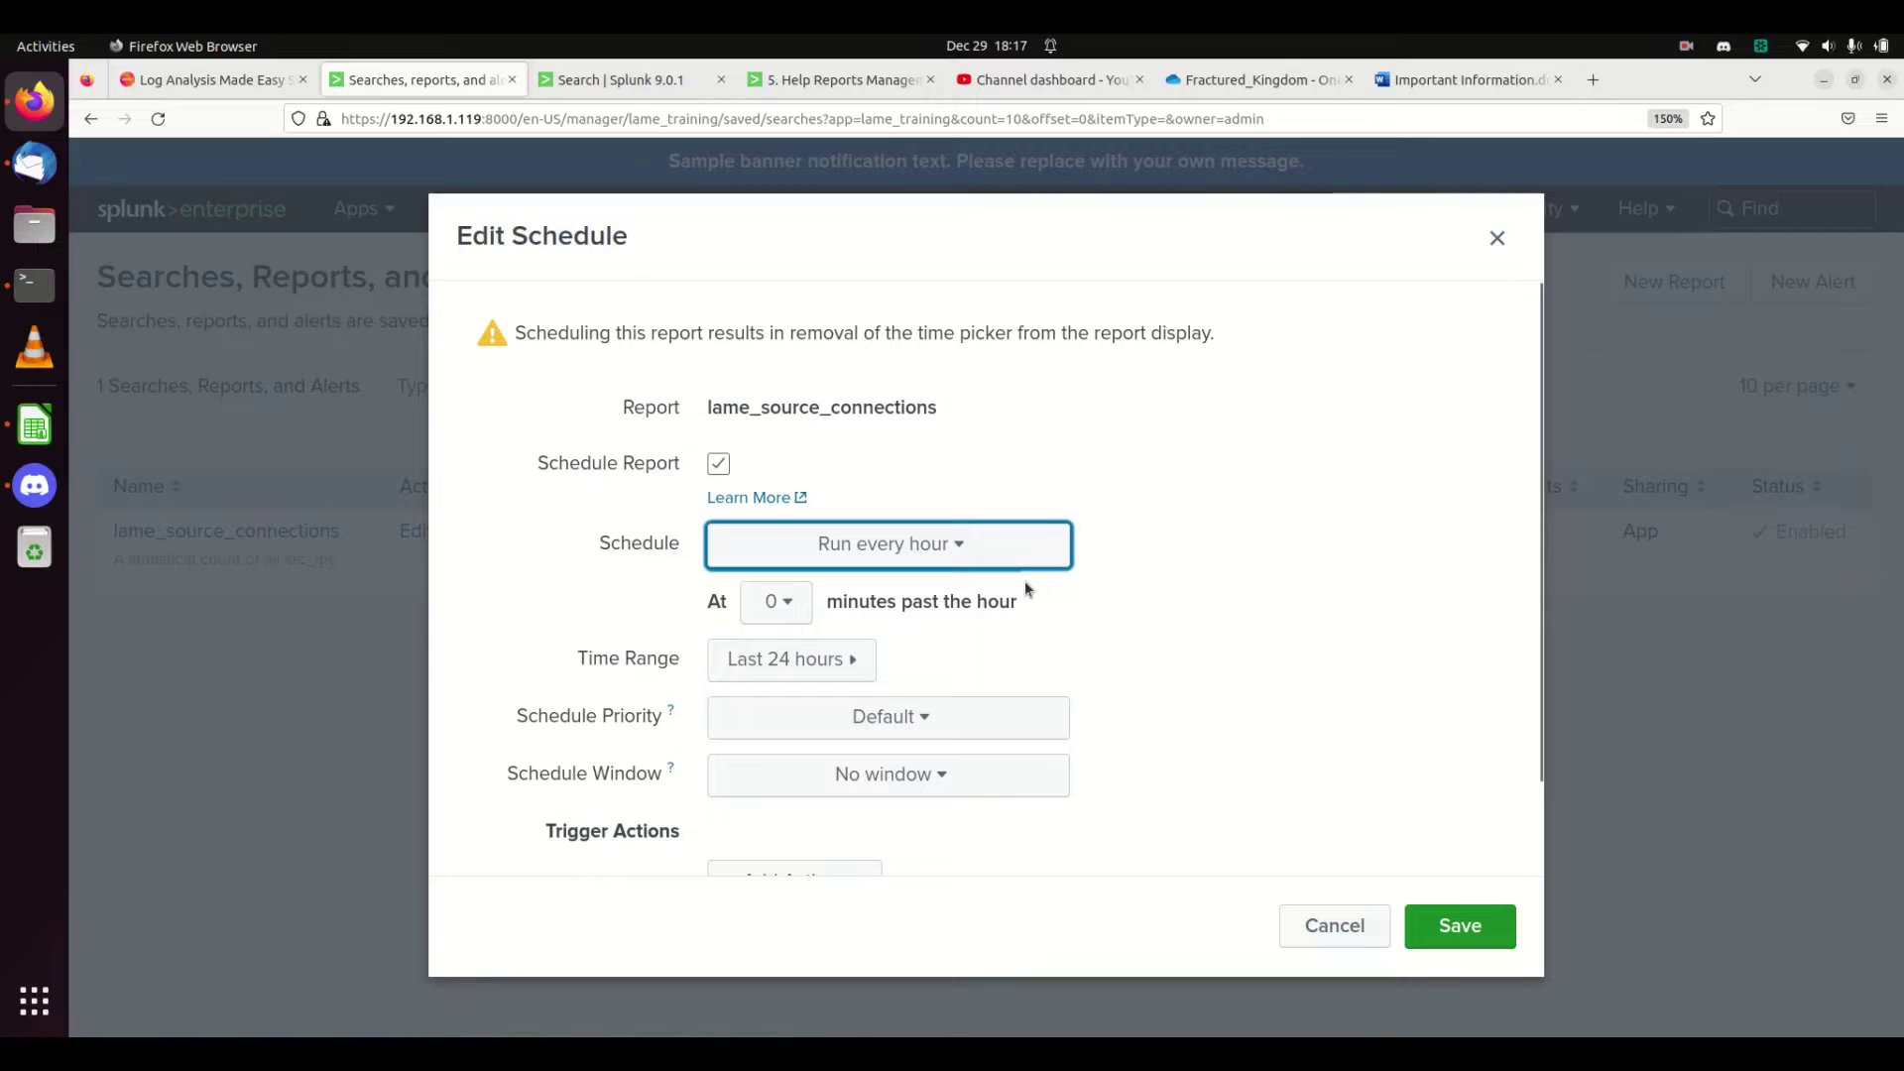
pyautogui.scroll(-2, 1057, 589)
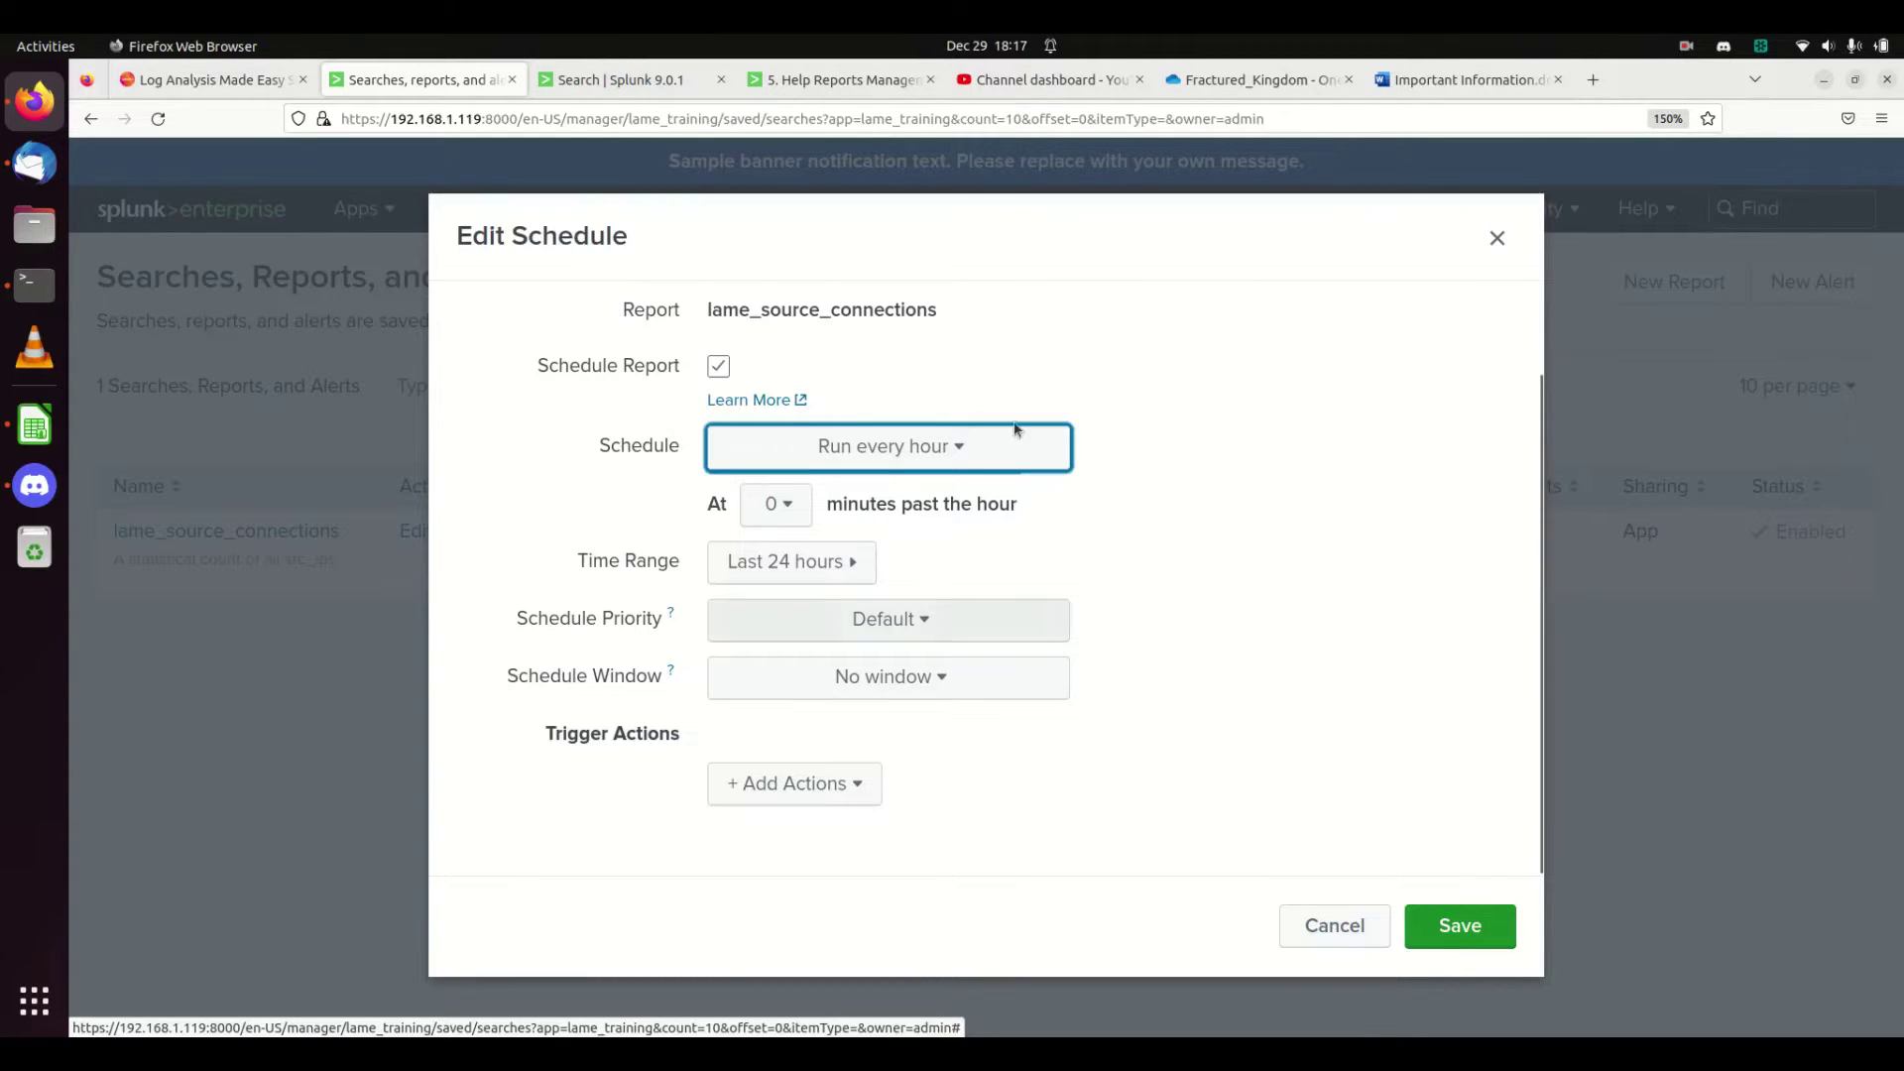
pyautogui.click(807, 83)
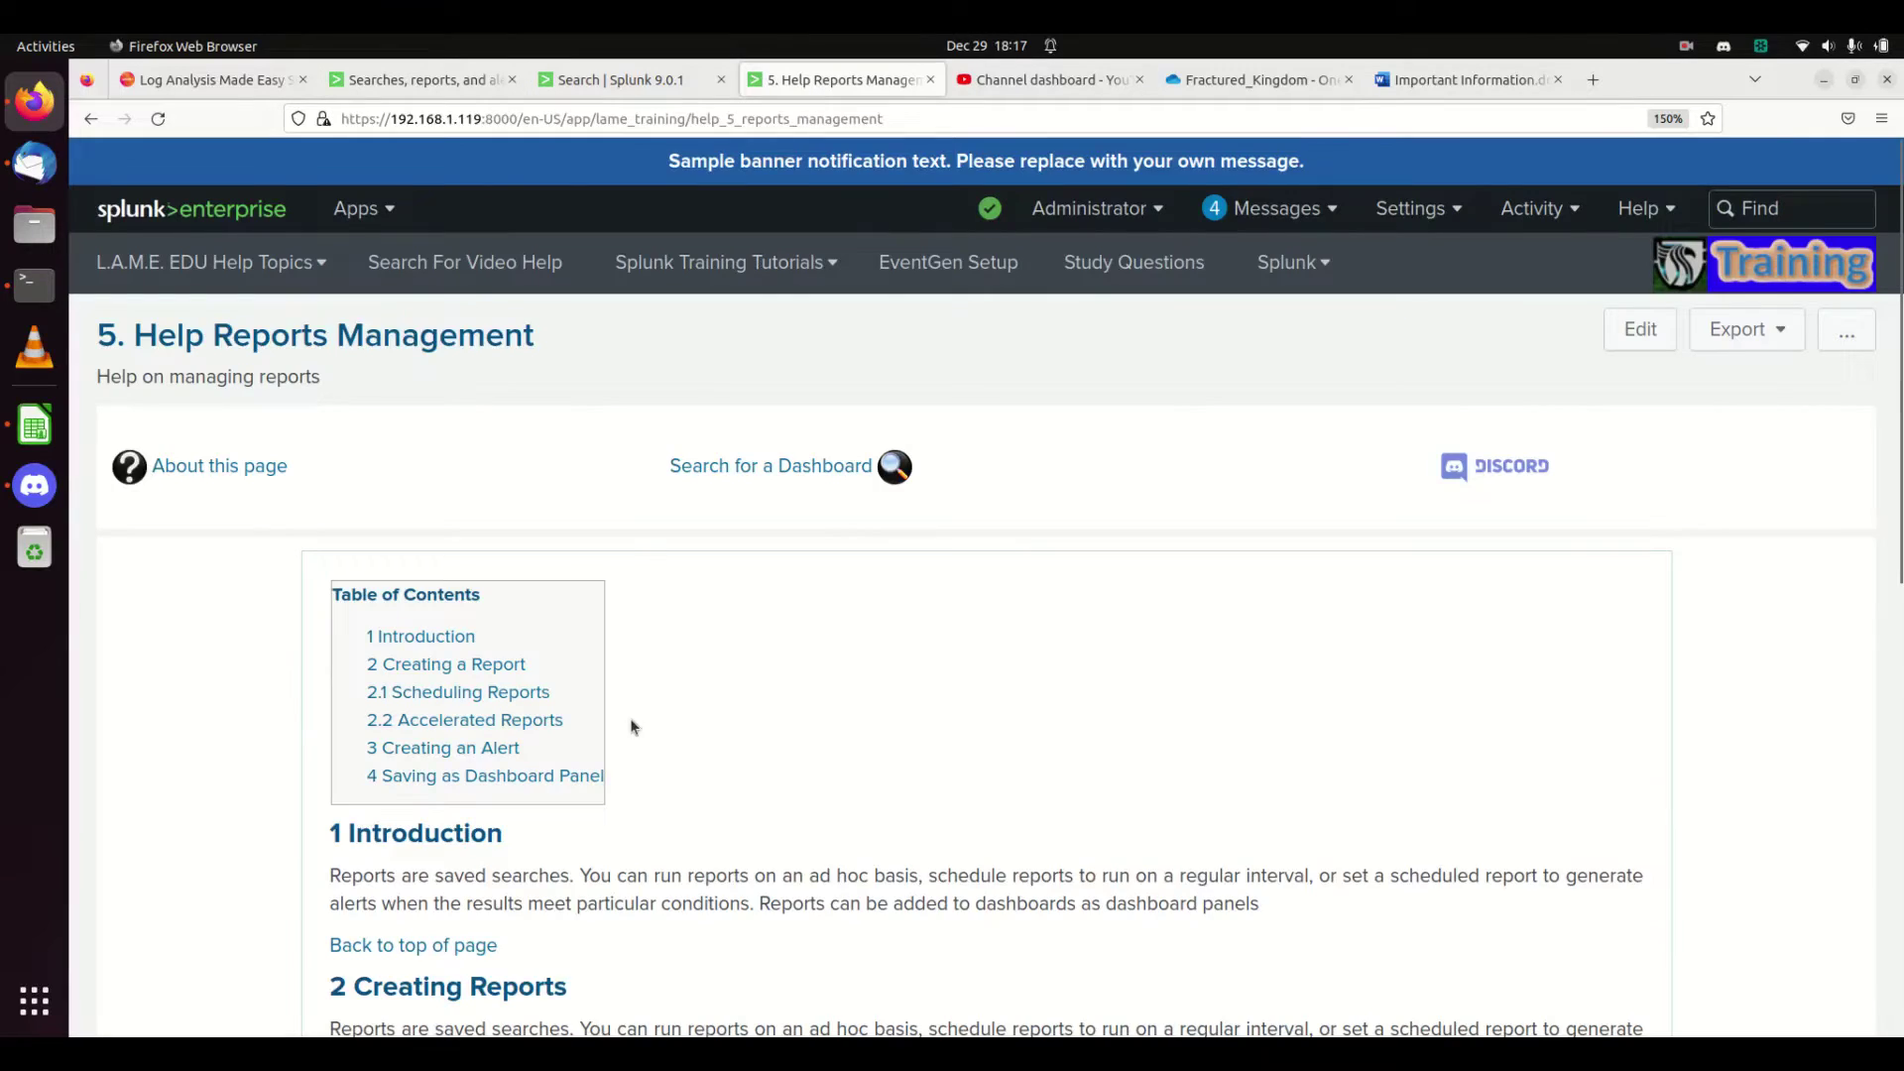
pyautogui.scroll(-5, 561, 715)
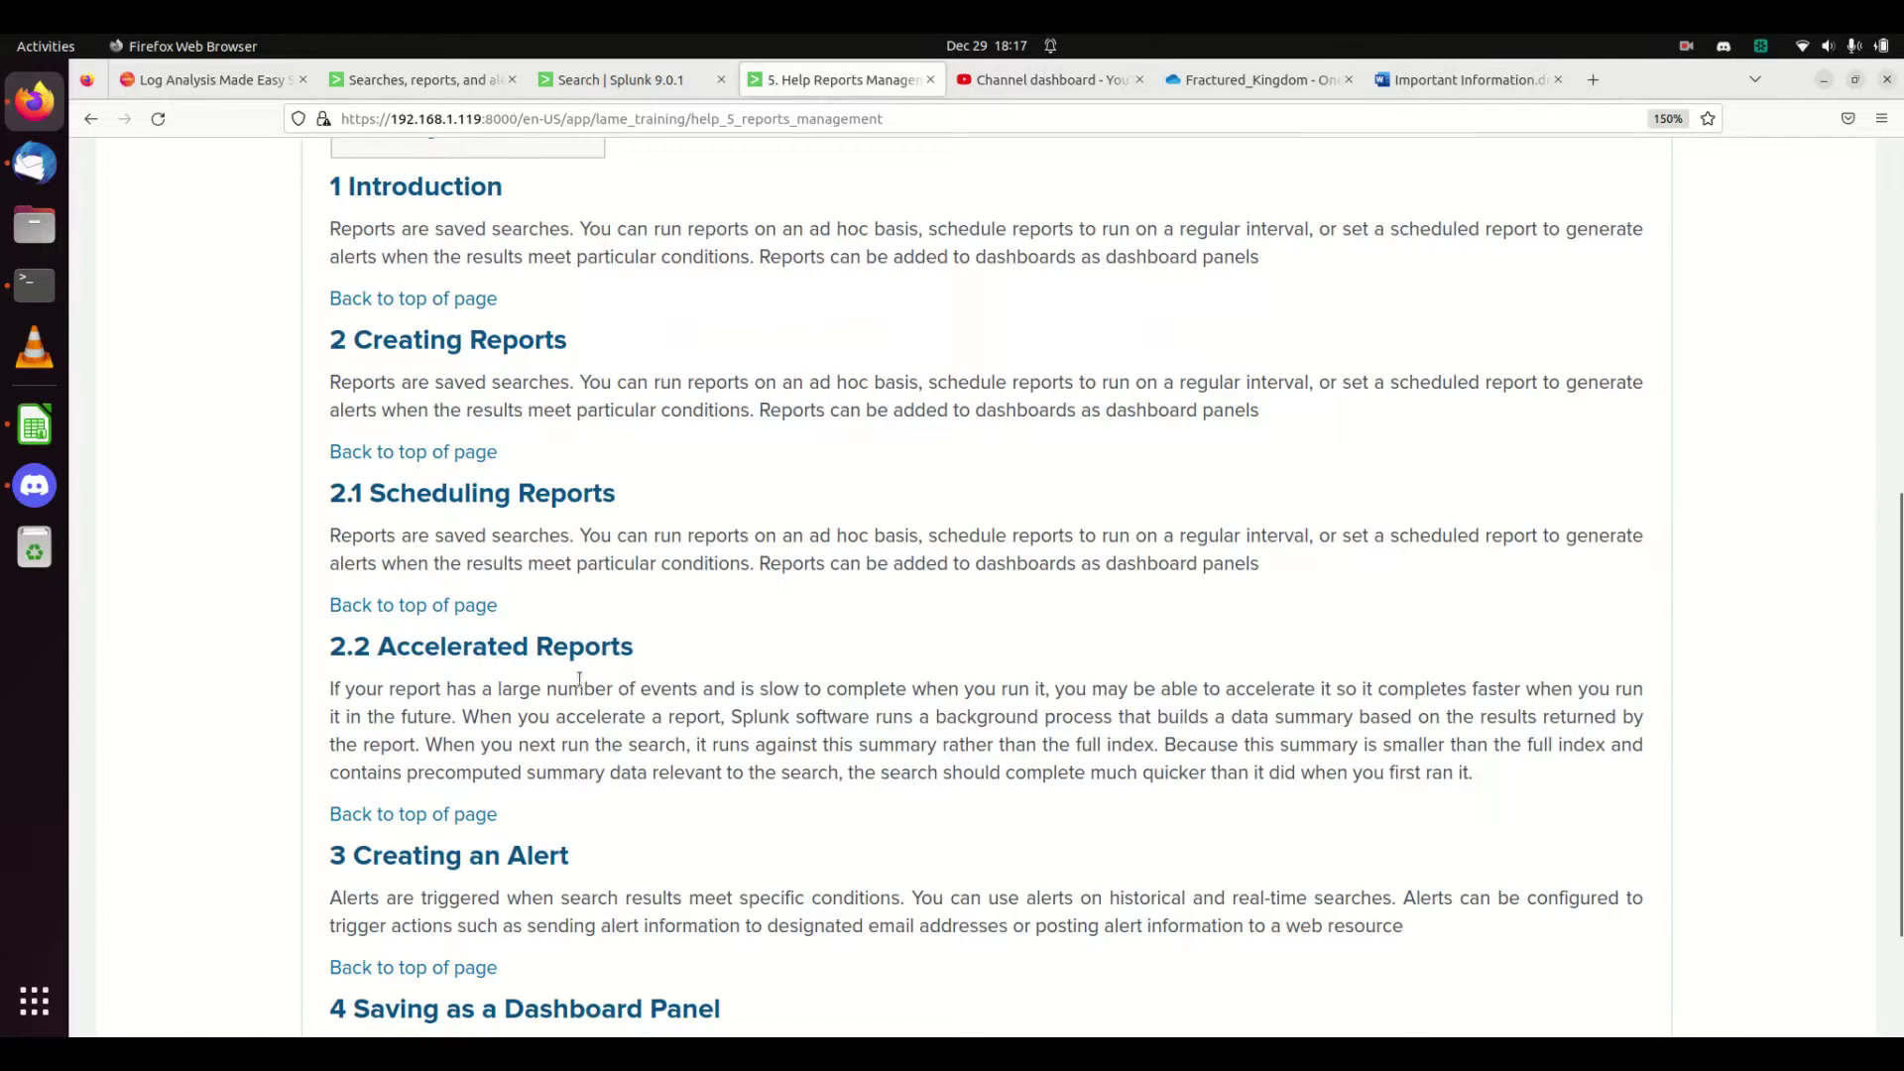
pyautogui.click(621, 80)
pyautogui.click(426, 79)
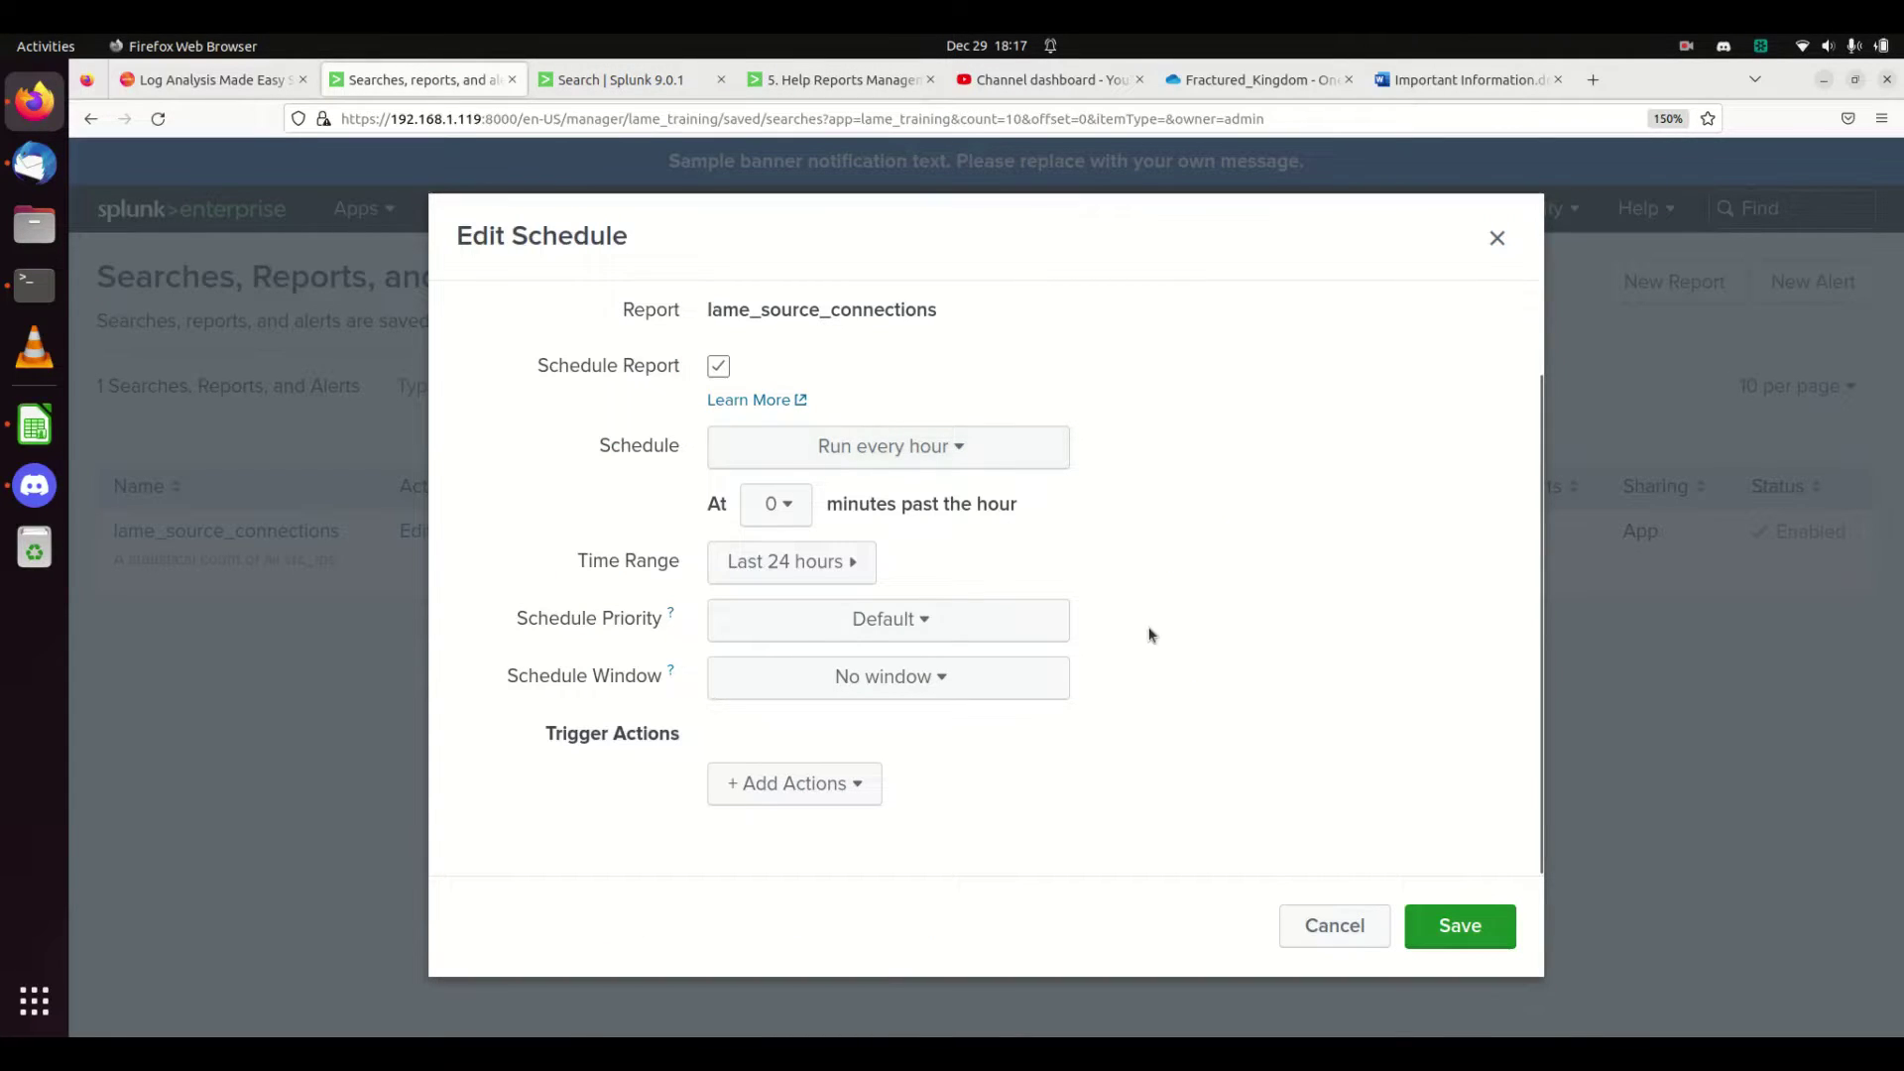
# Review the available trigger actions, then cancel the lame_source_connections schedule without adding any.
pyautogui.click(838, 779)
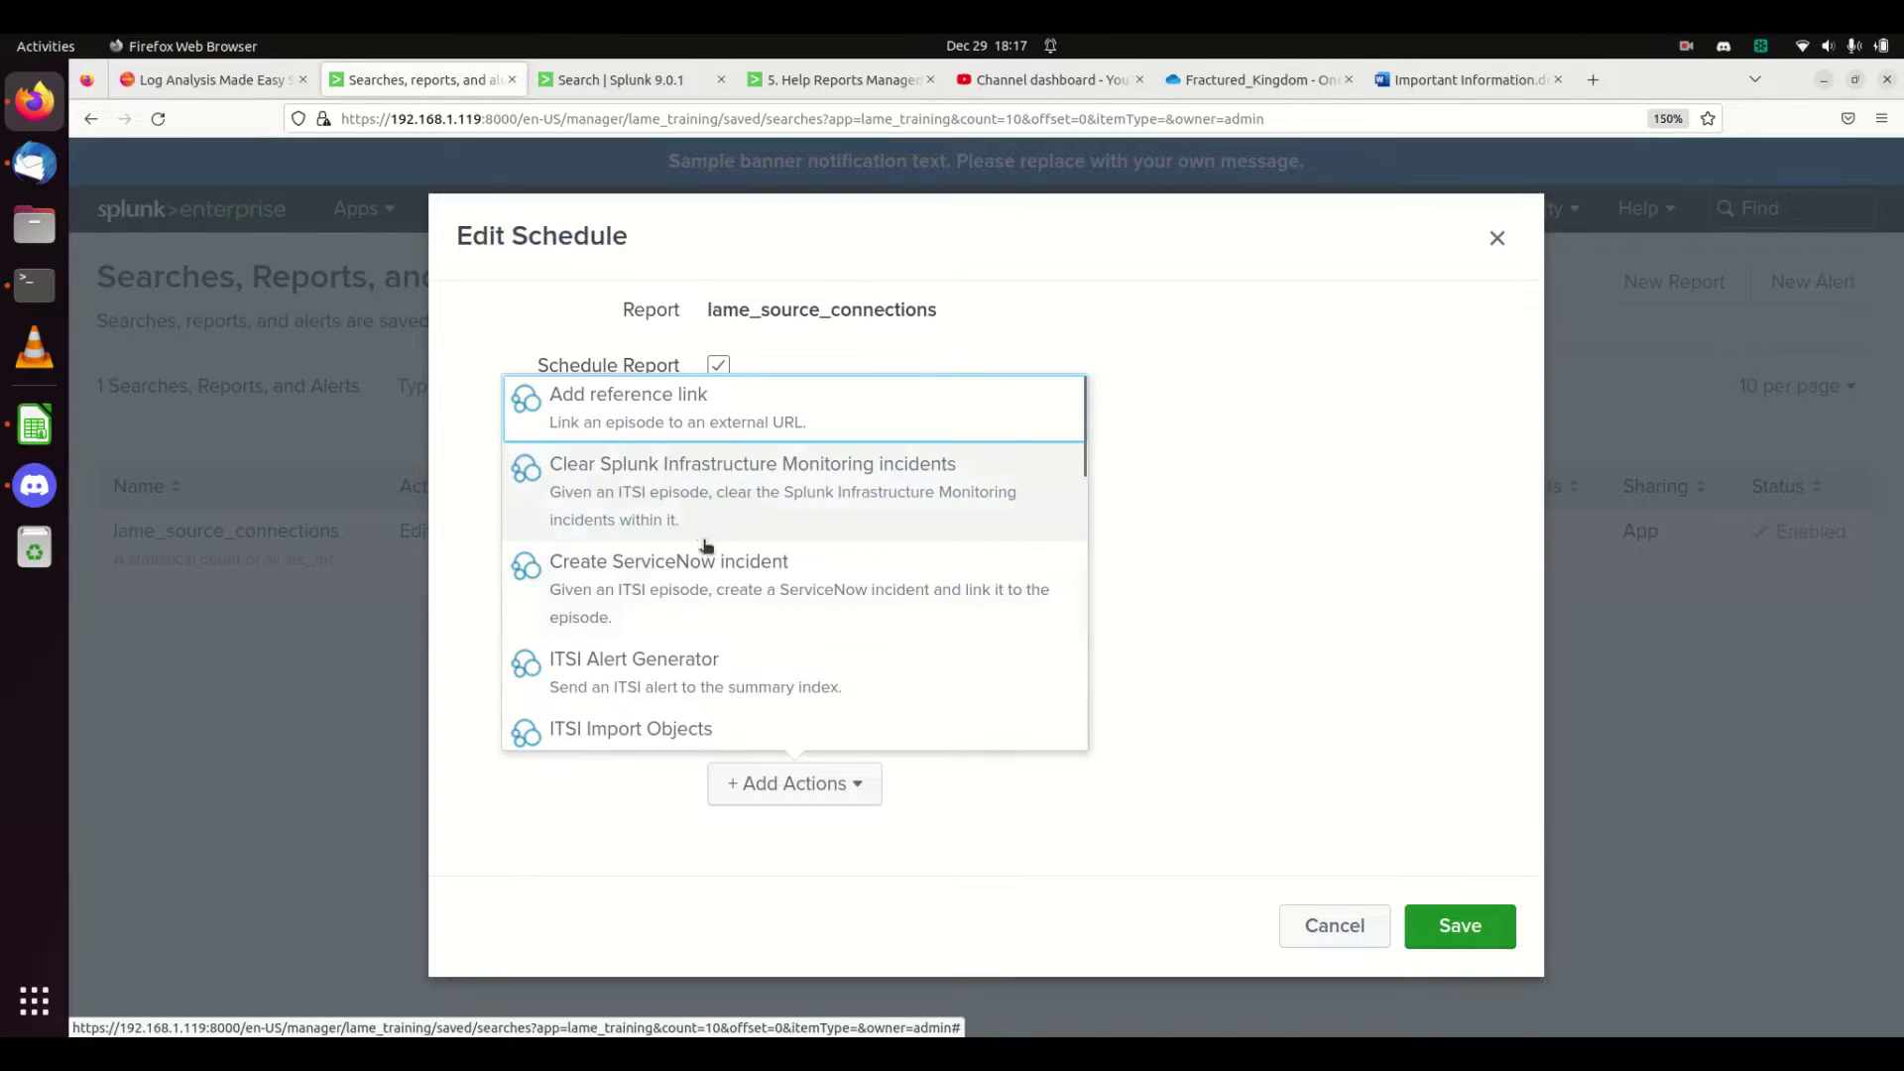
pyautogui.scroll(-6, 705, 553)
pyautogui.scroll(-1, 706, 572)
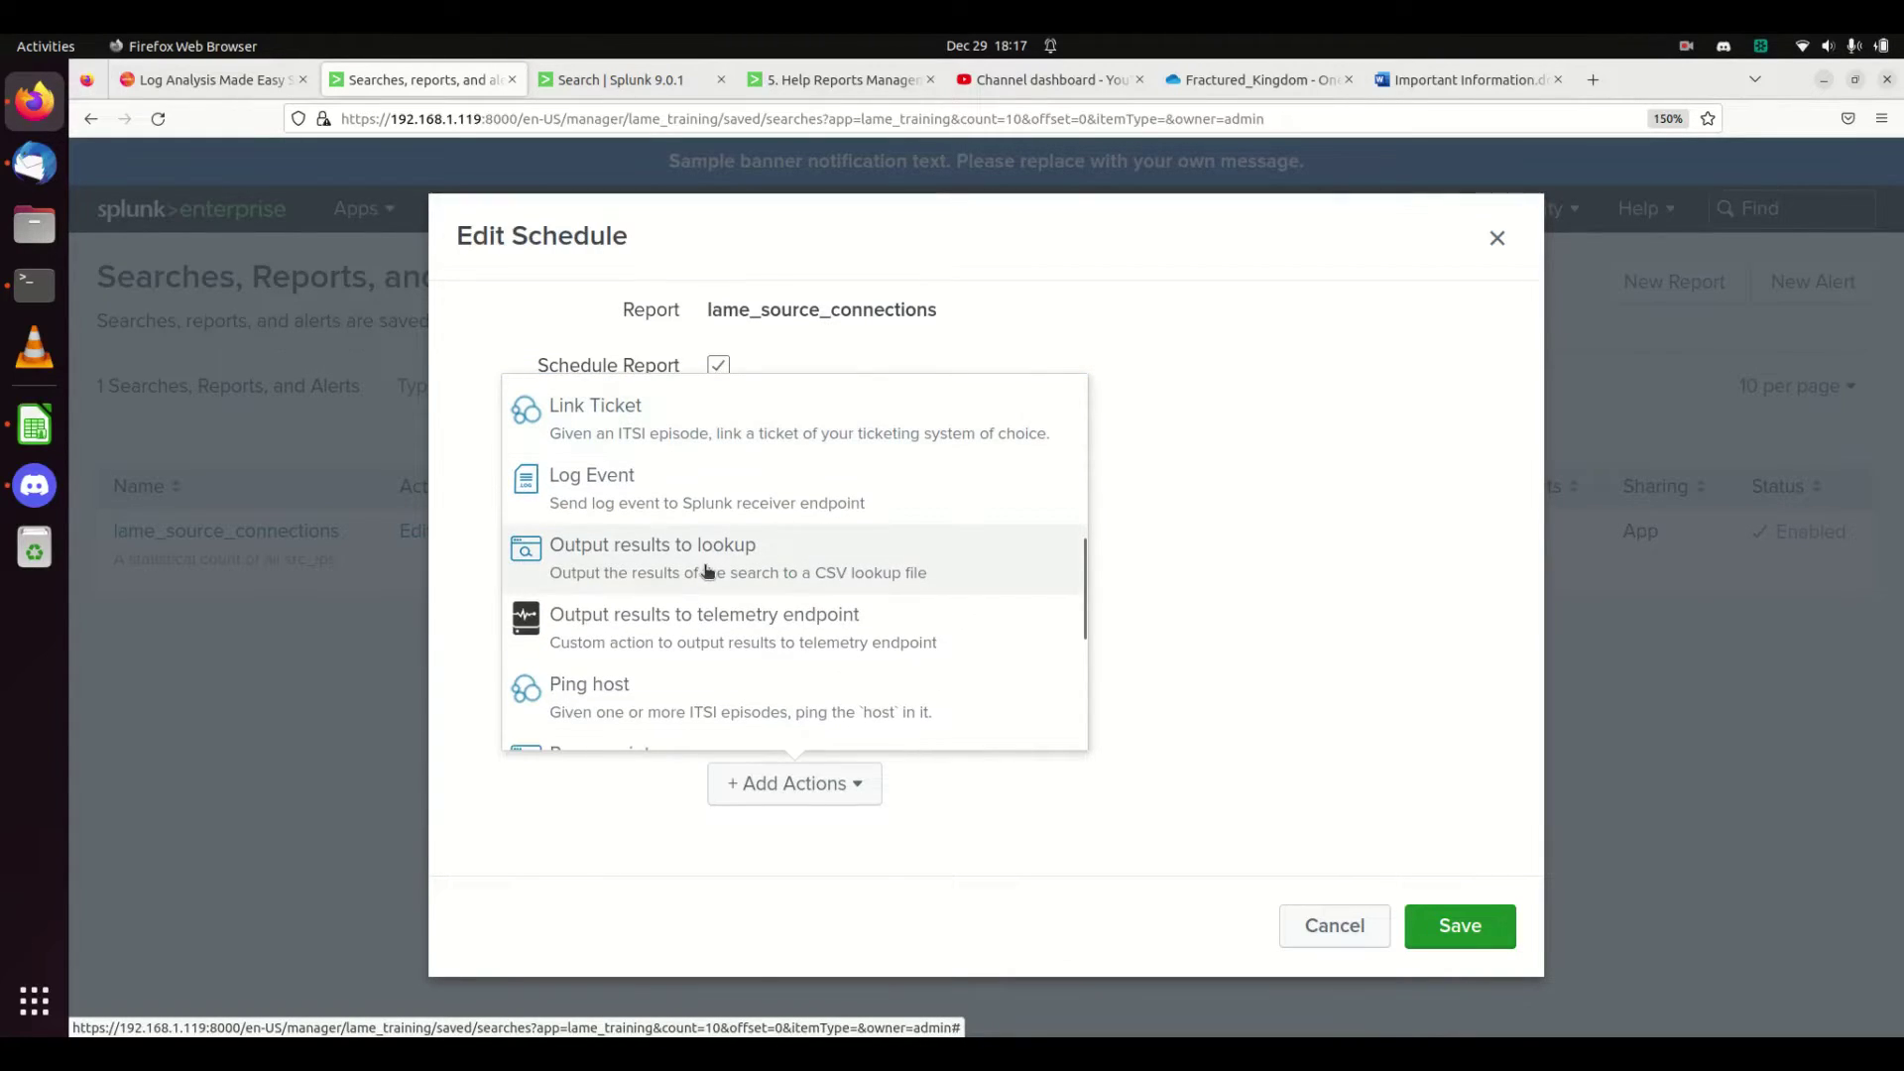
pyautogui.scroll(-3, 683, 548)
pyautogui.scroll(1, 680, 548)
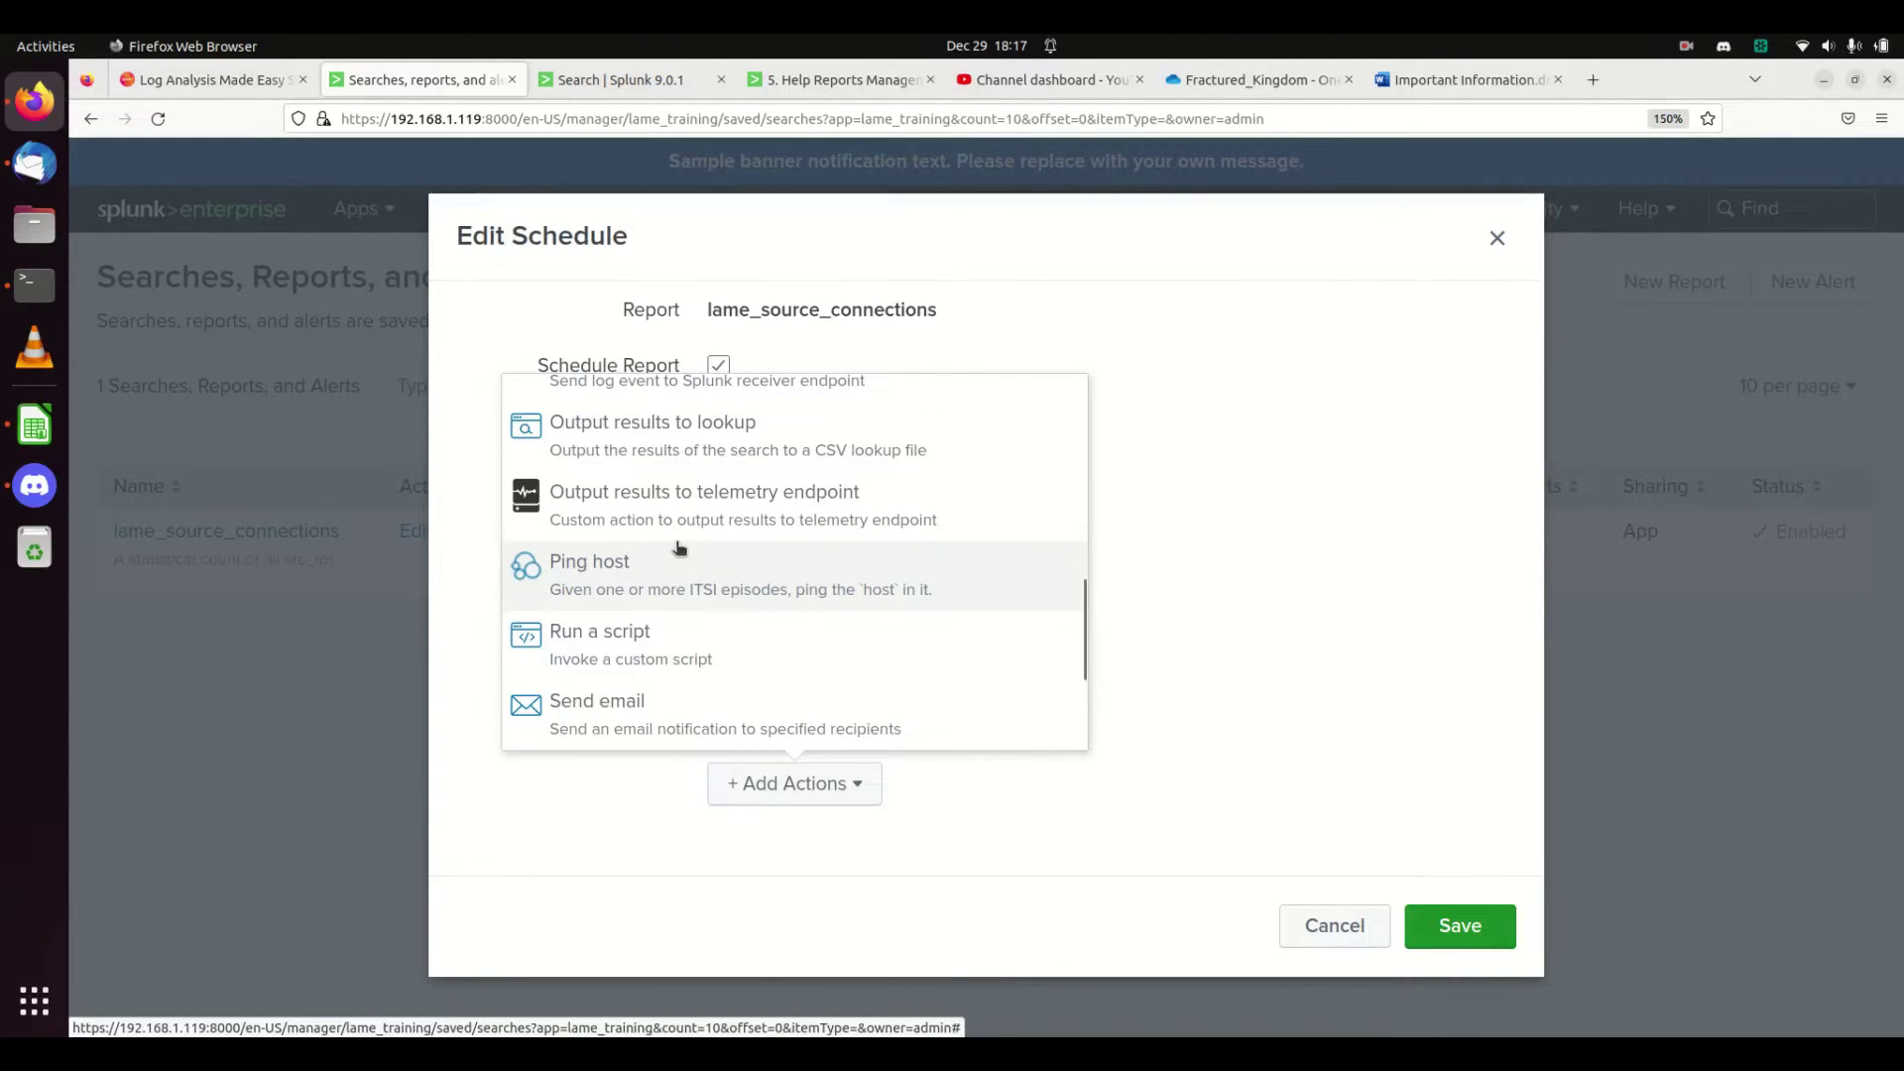
pyautogui.scroll(-1, 680, 550)
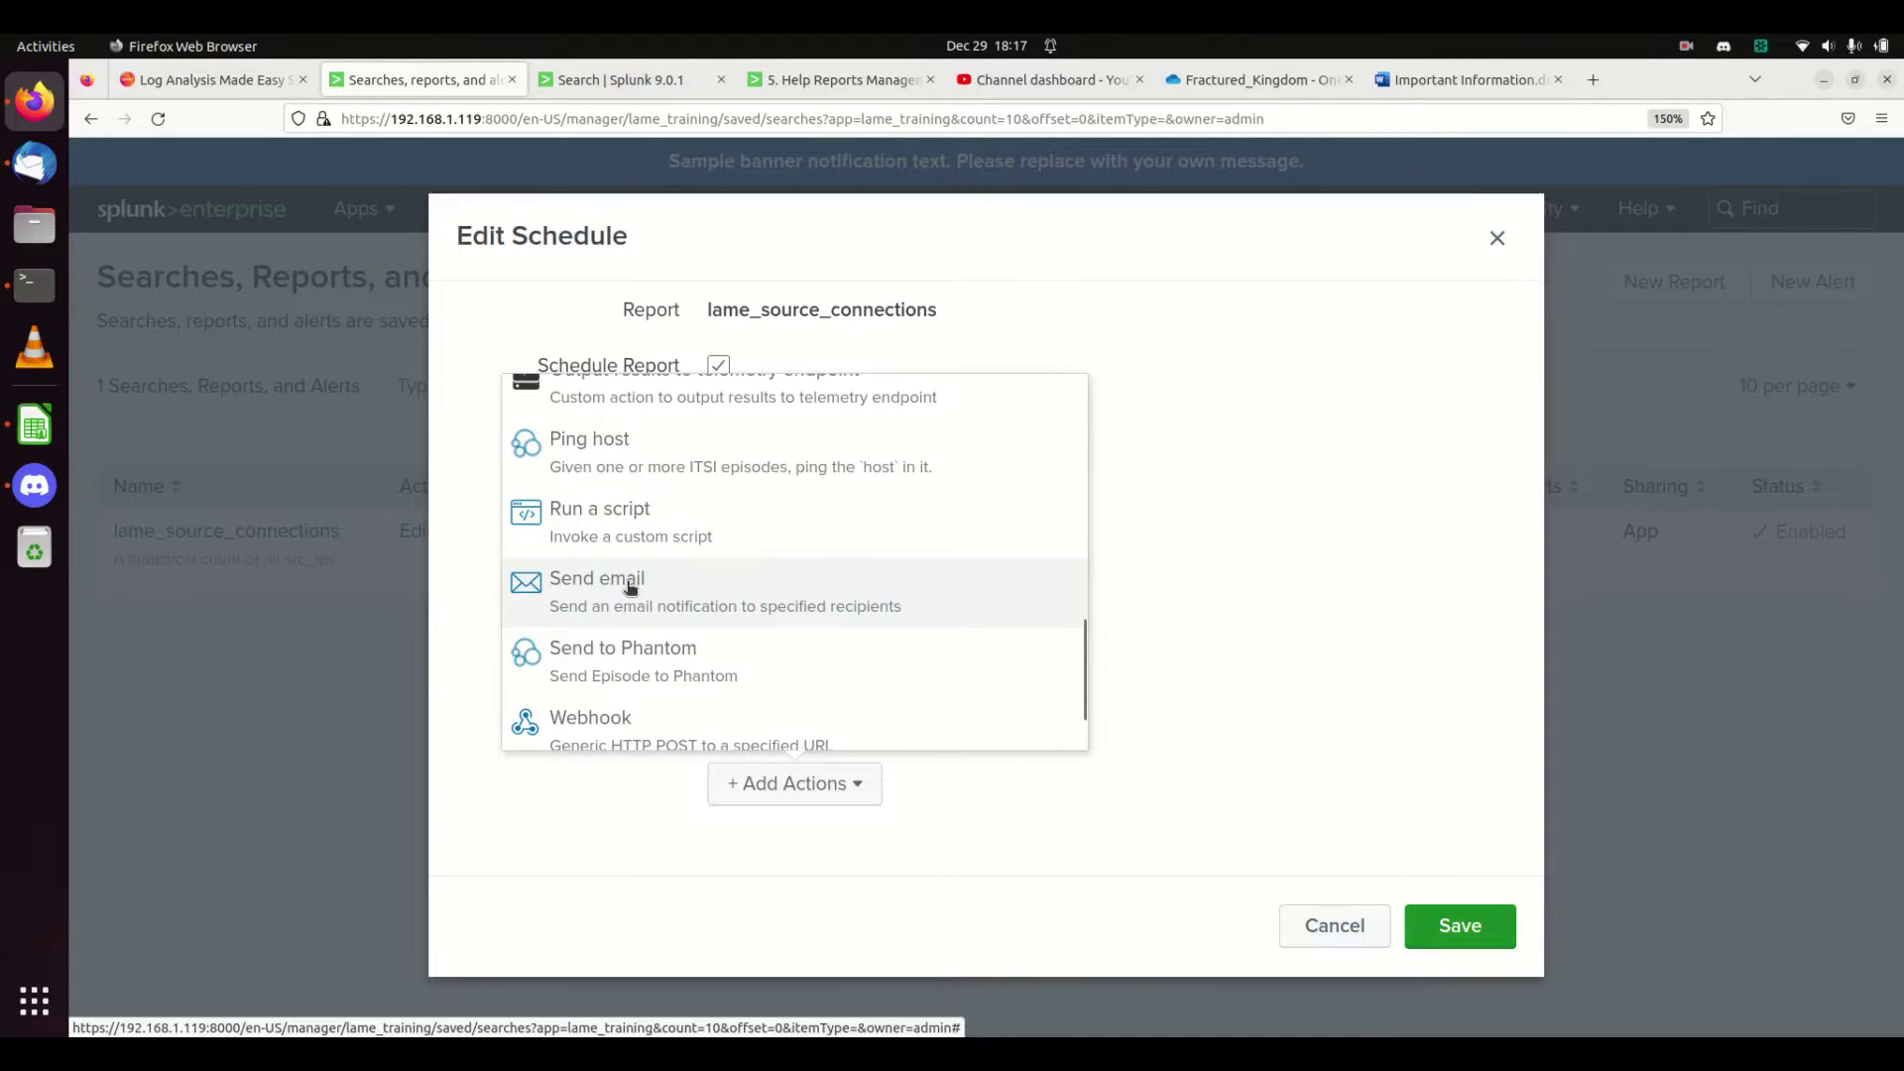
pyautogui.scroll(-1, 709, 667)
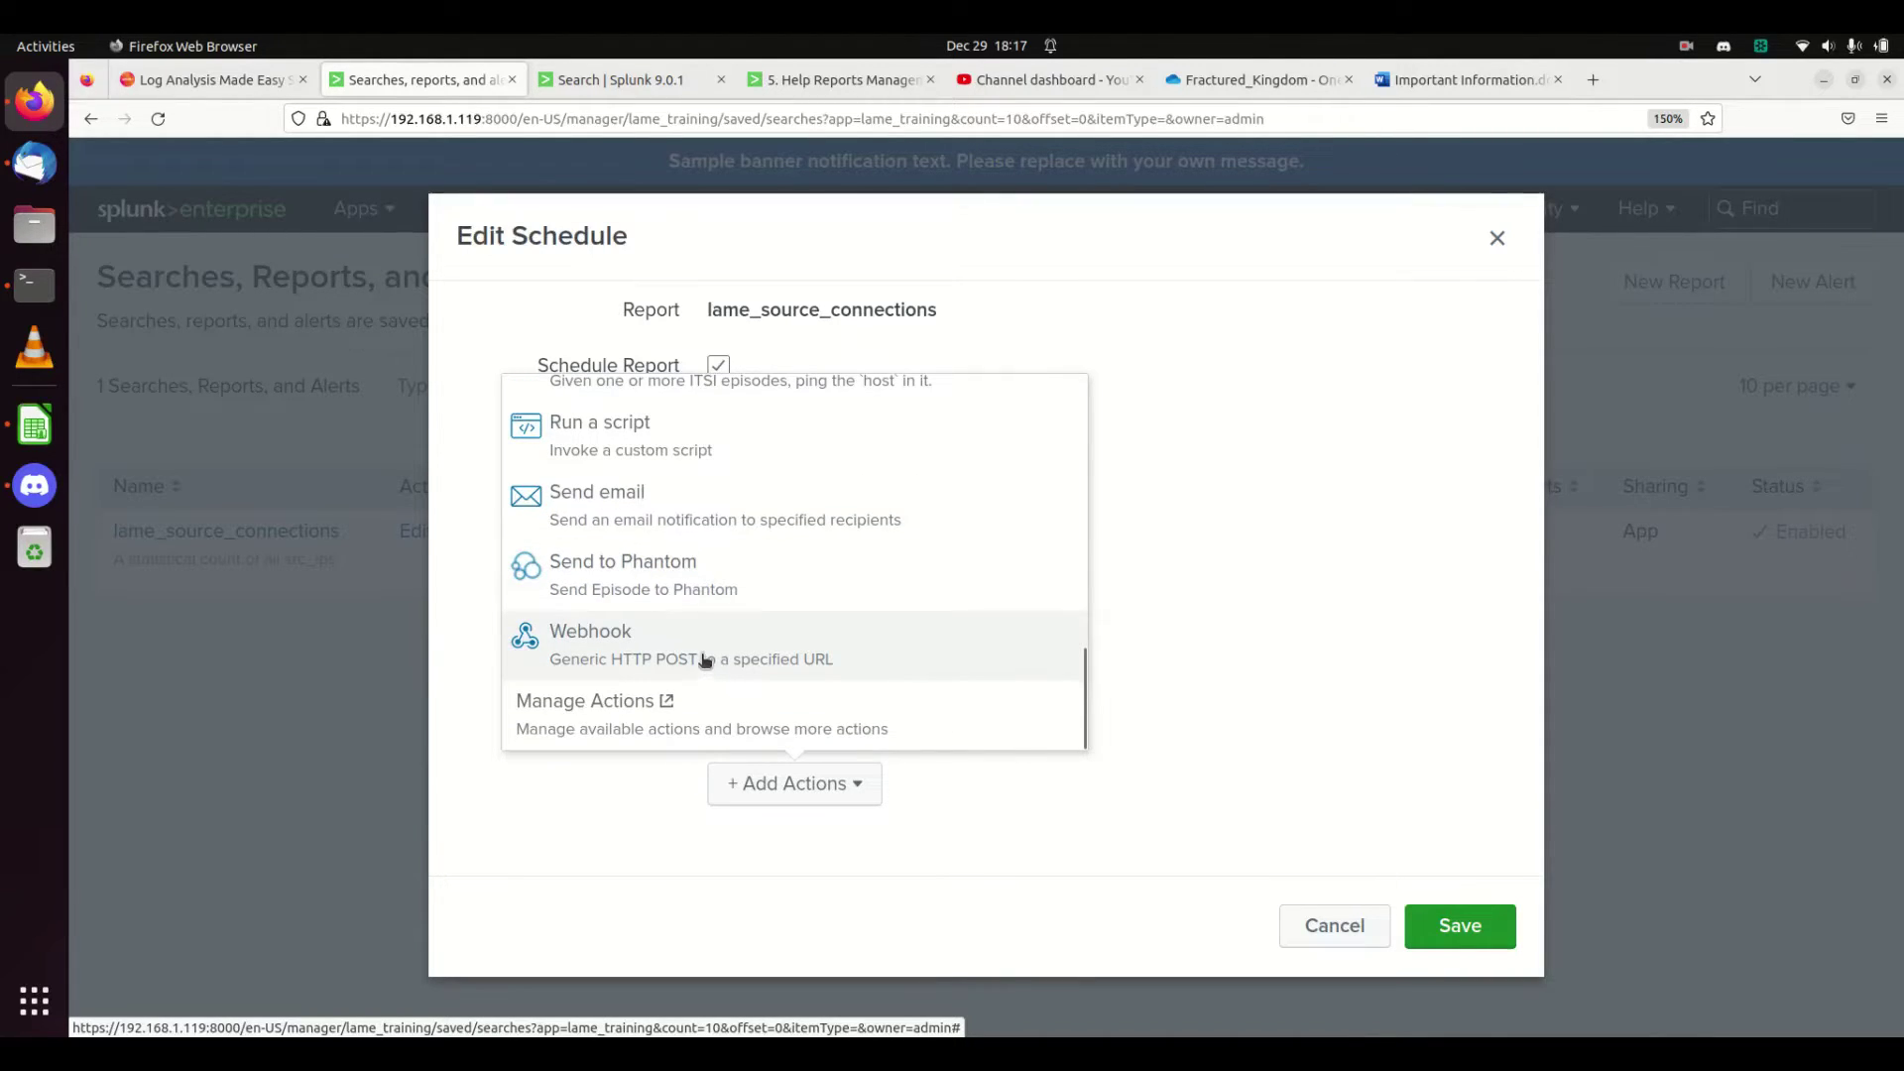
pyautogui.scroll(2, 694, 607)
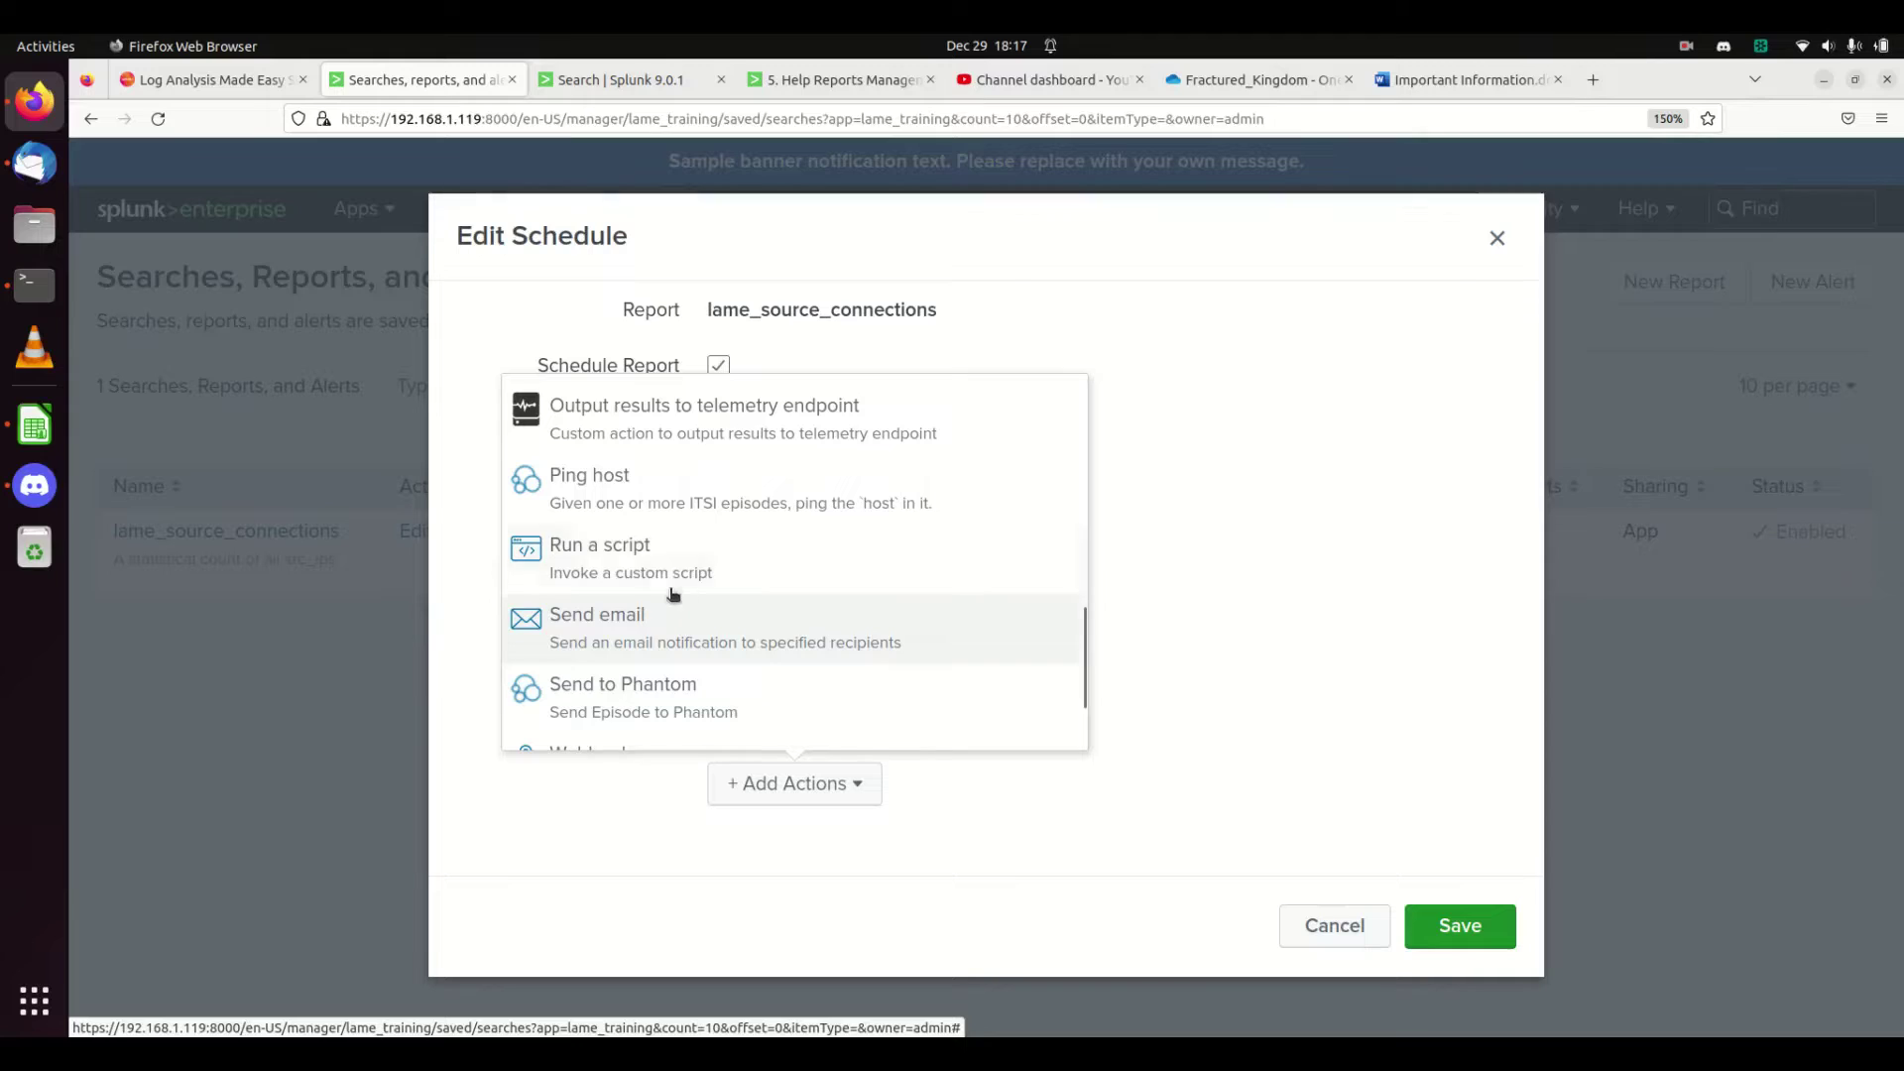
pyautogui.scroll(1, 699, 565)
pyautogui.scroll(2, 702, 561)
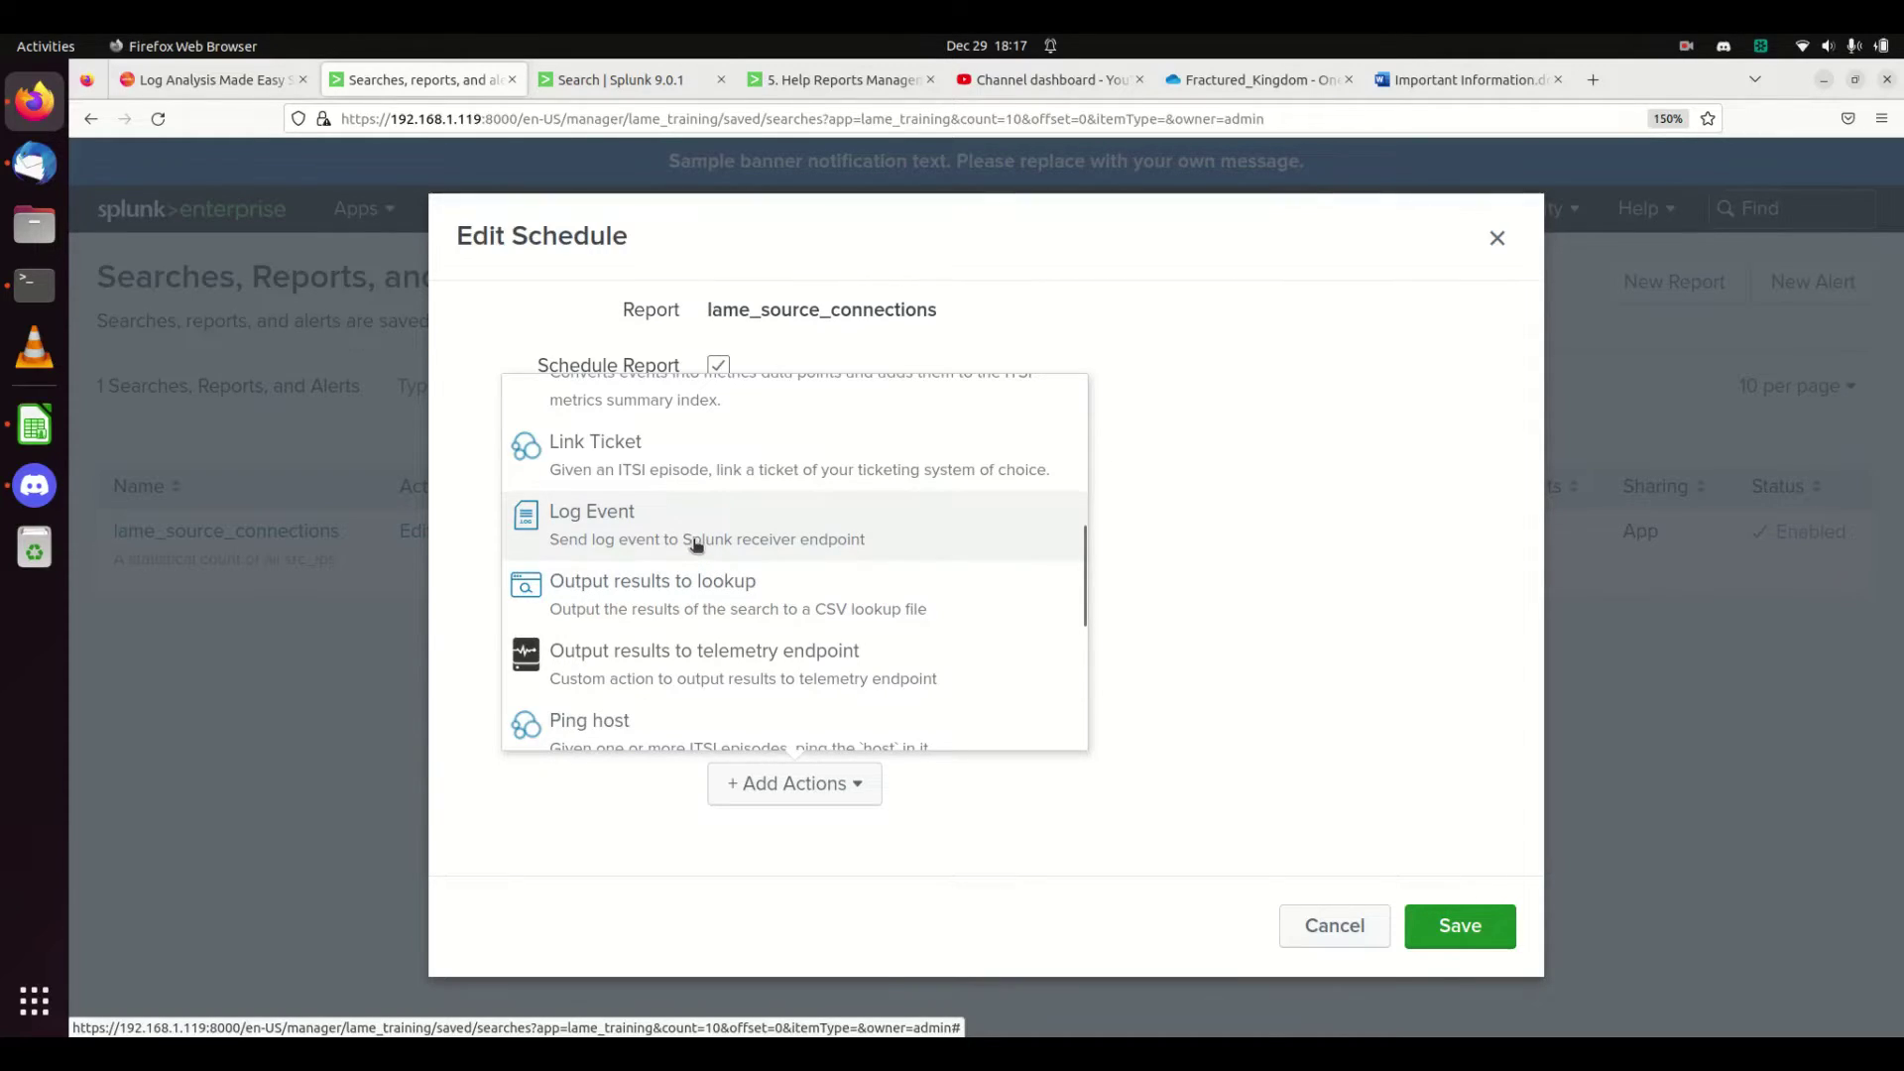
pyautogui.scroll(2, 783, 535)
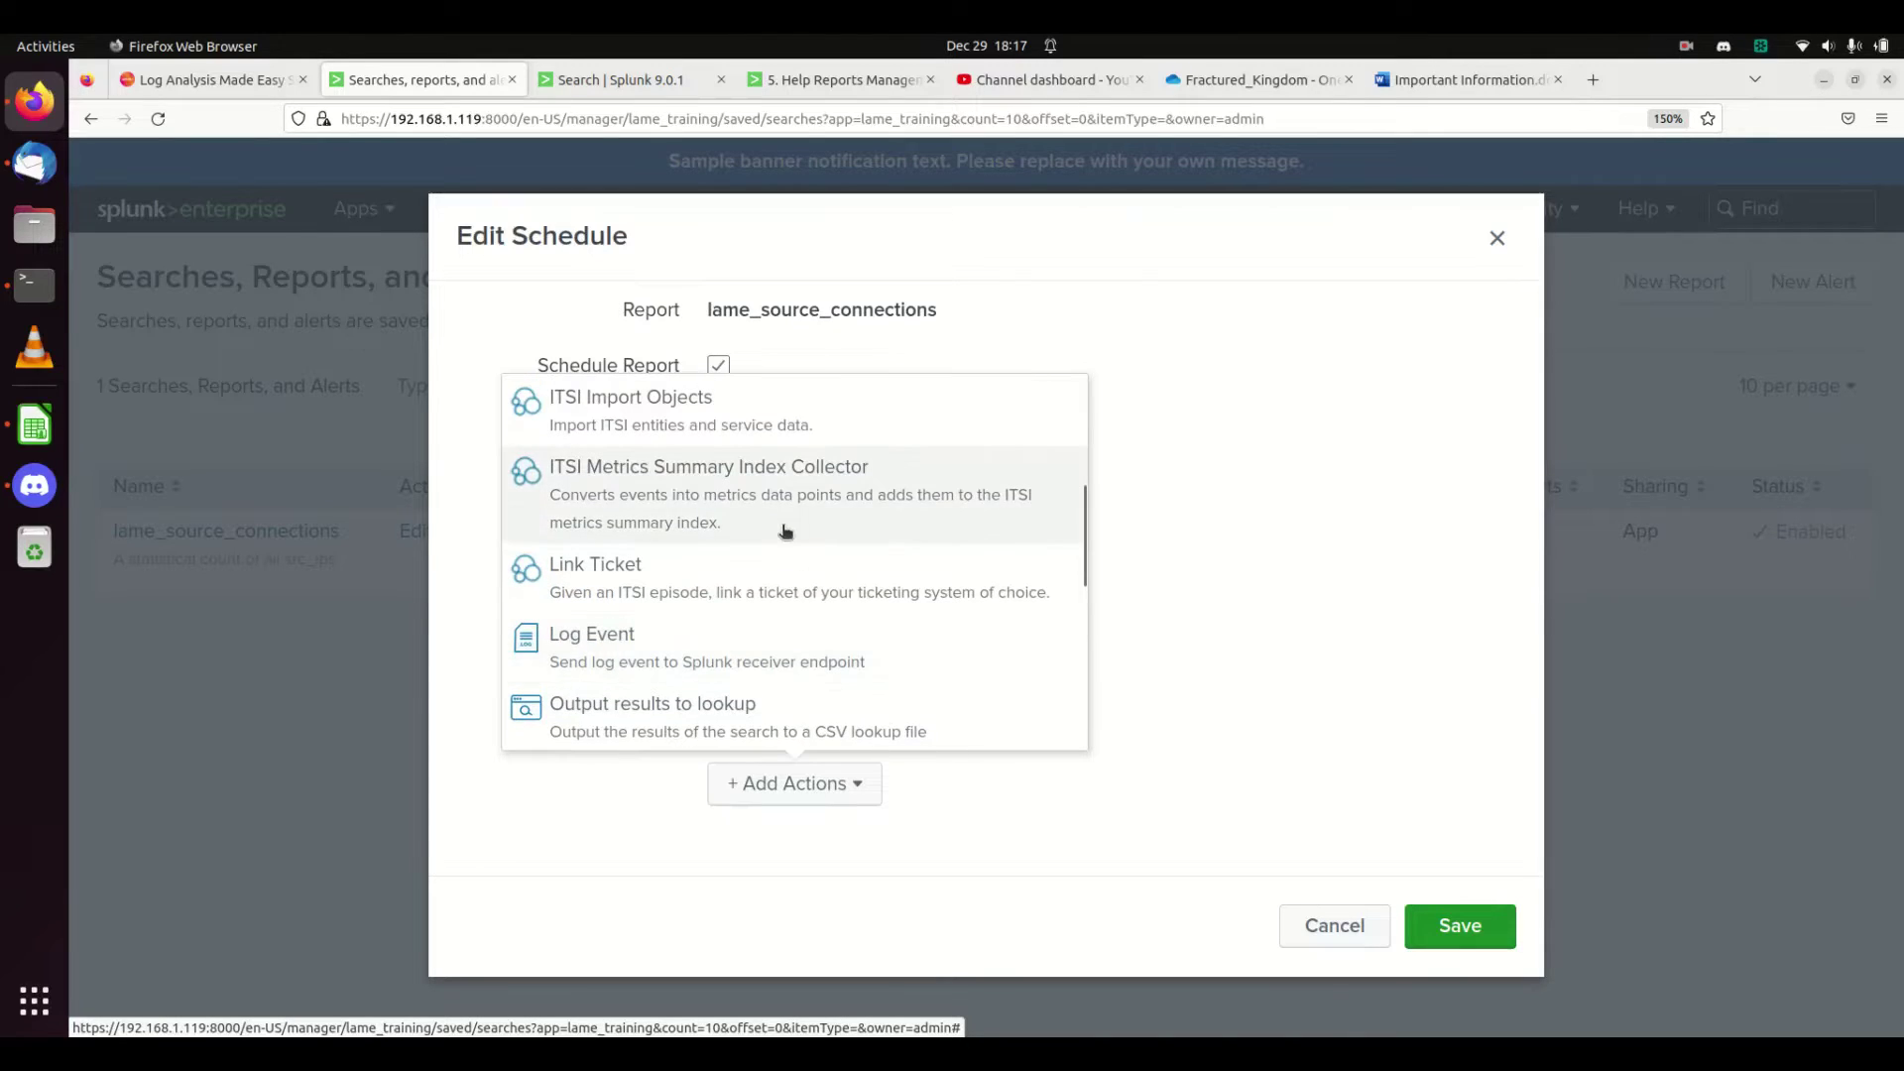
pyautogui.scroll(4, 782, 531)
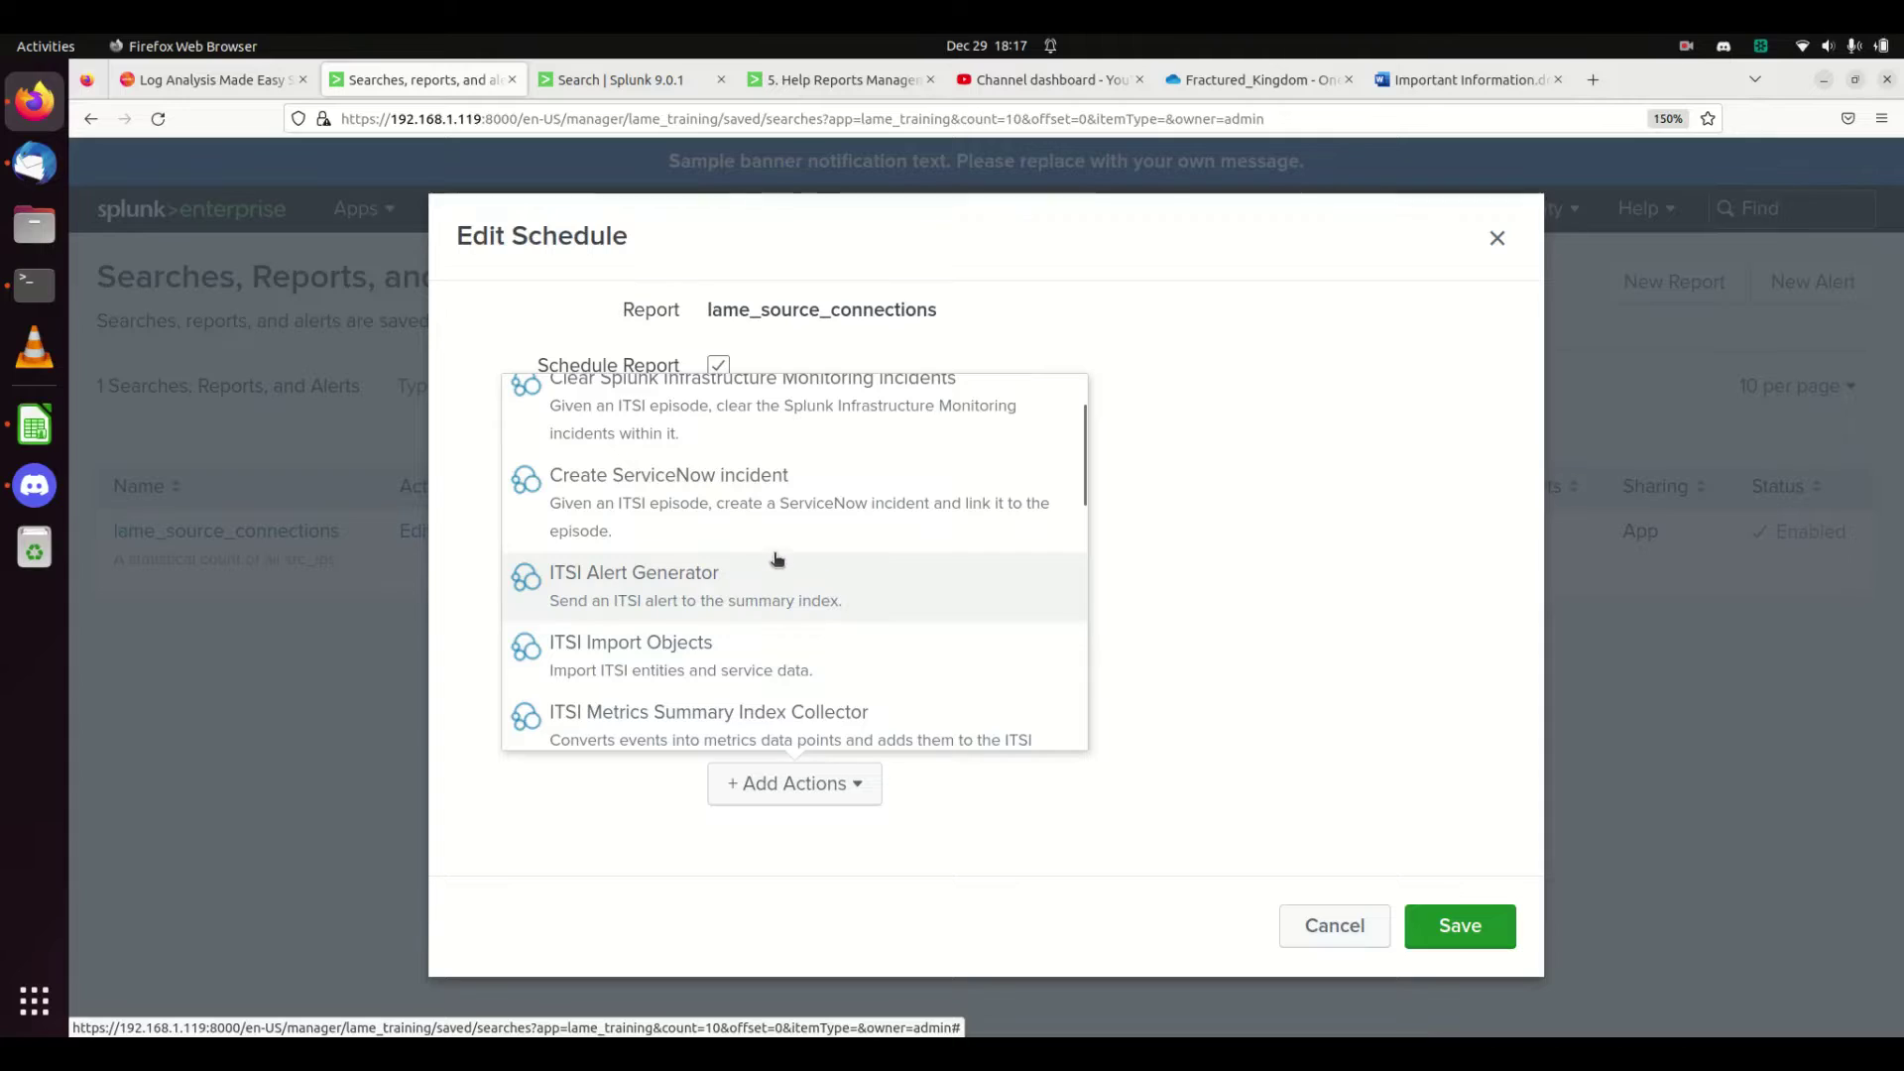
pyautogui.scroll(2, 734, 570)
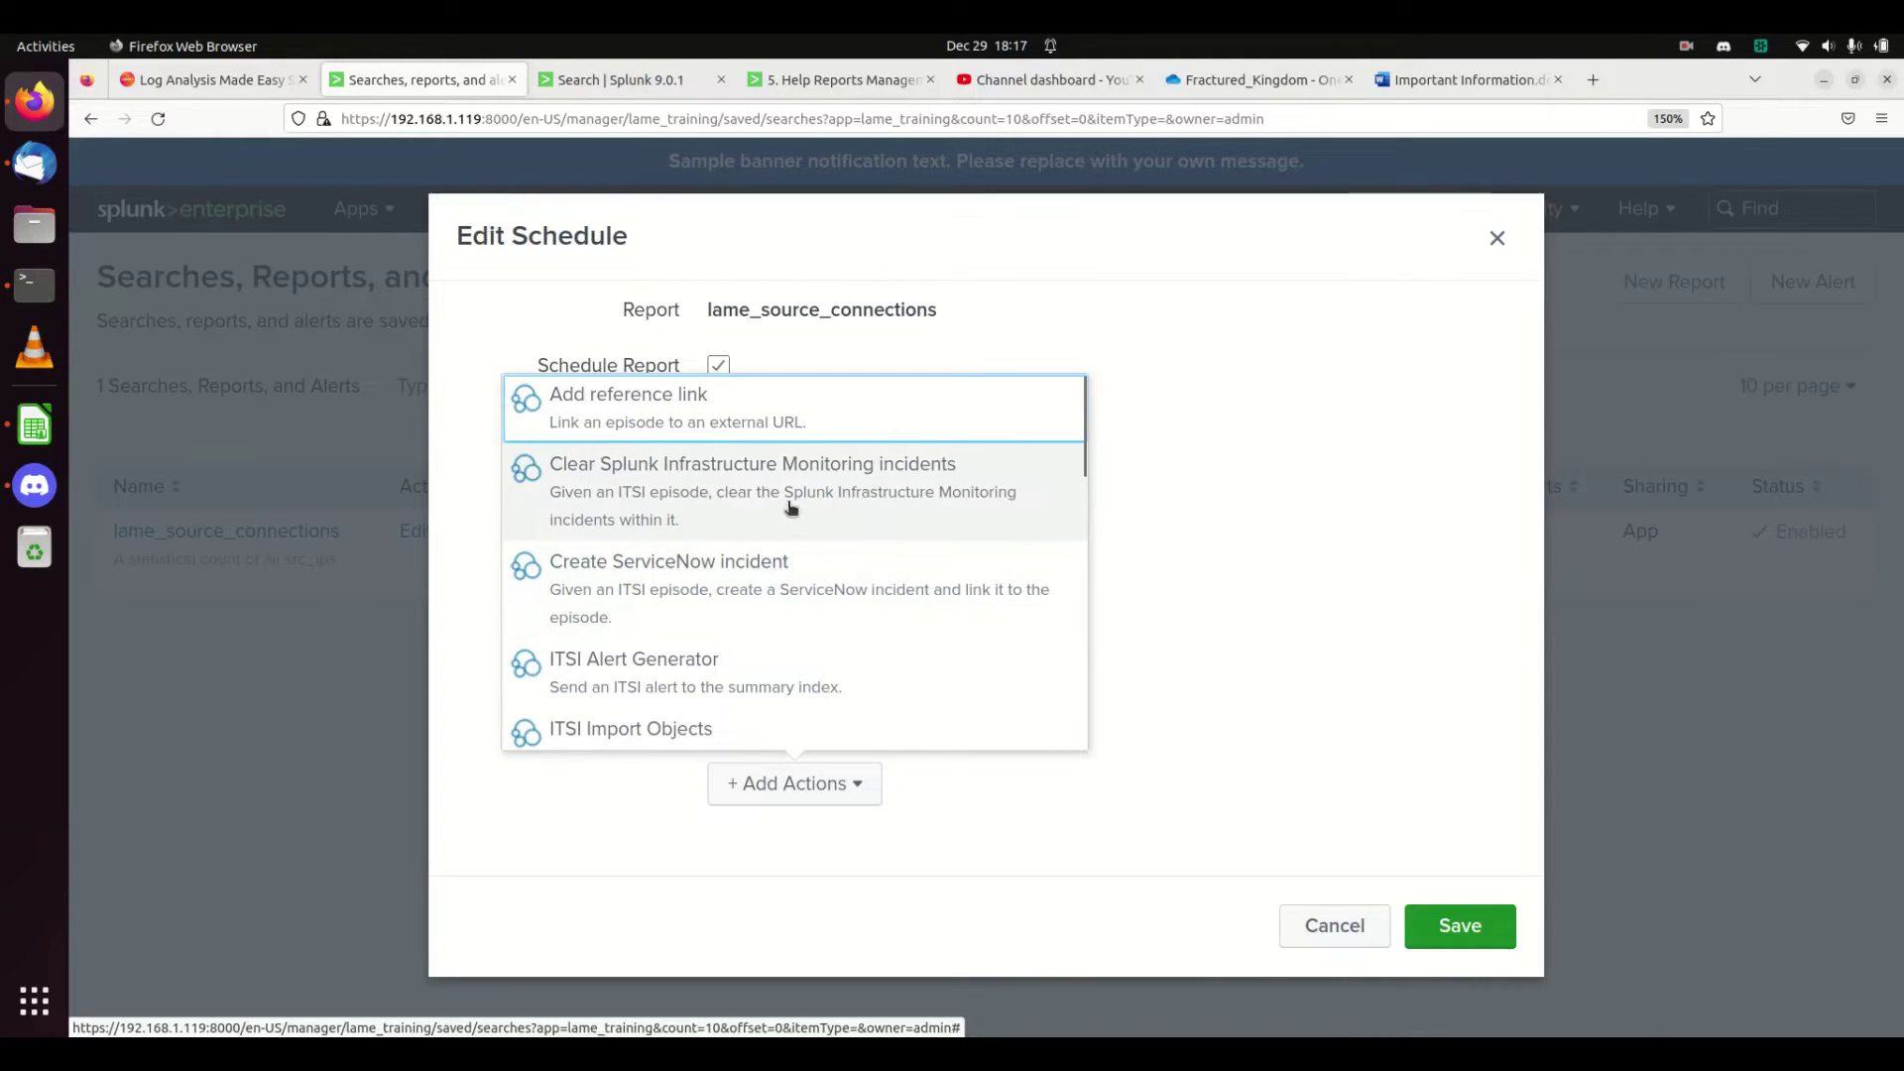
pyautogui.scroll(-8, 724, 487)
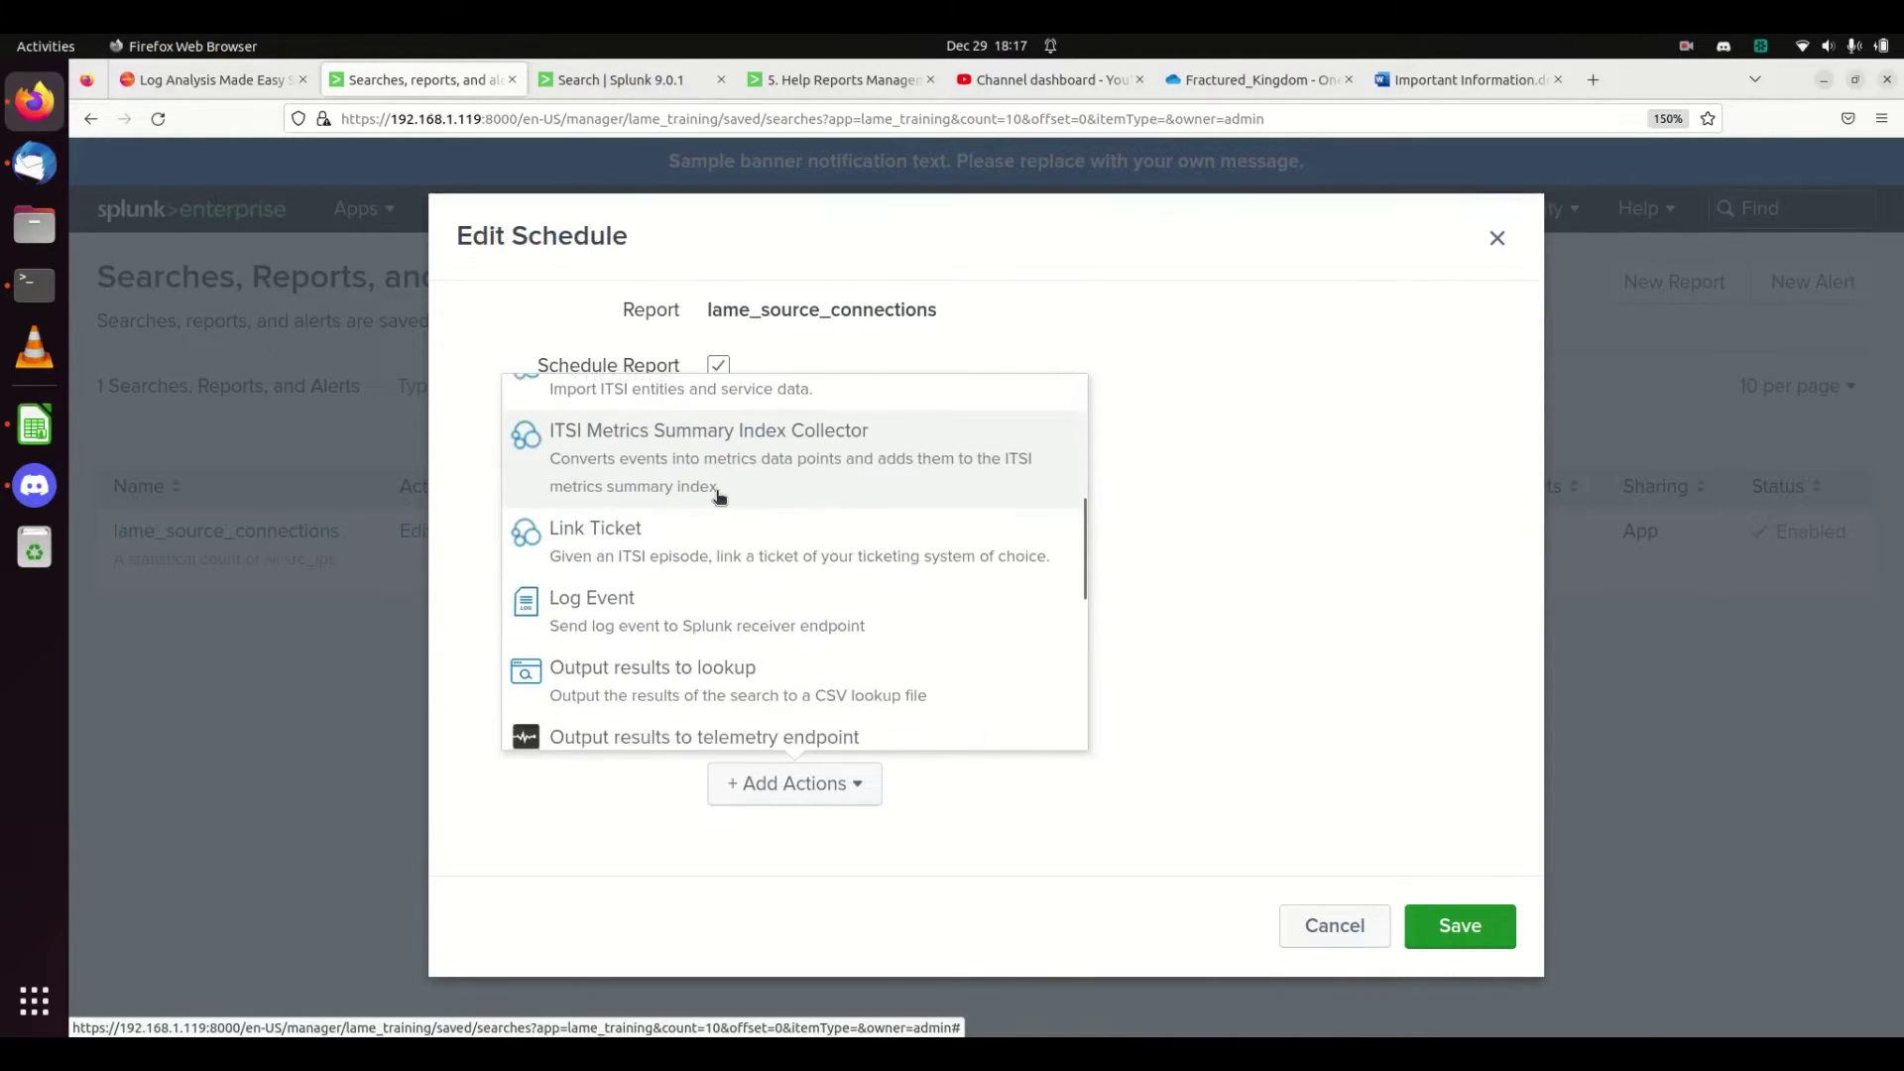
pyautogui.scroll(3, 669, 501)
pyautogui.scroll(-3, 660, 503)
pyautogui.scroll(-6, 659, 506)
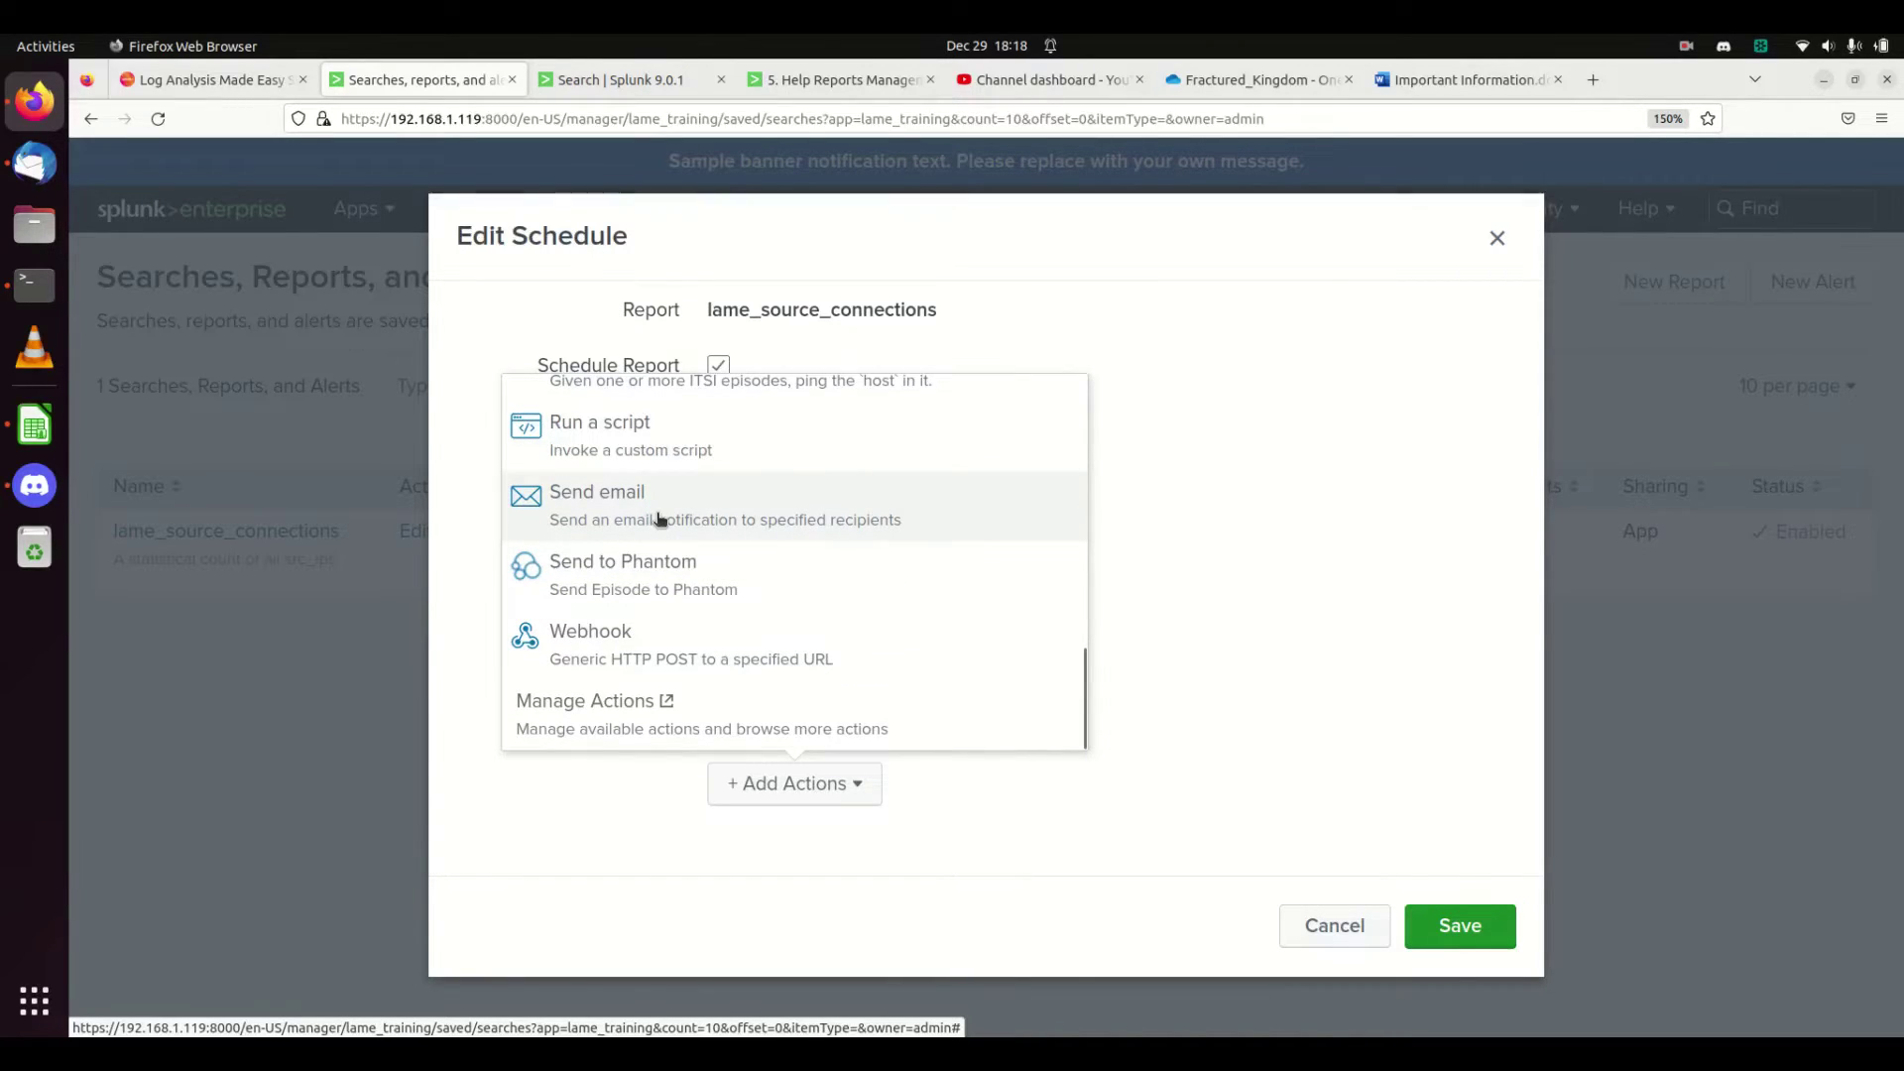
pyautogui.scroll(10, 714, 576)
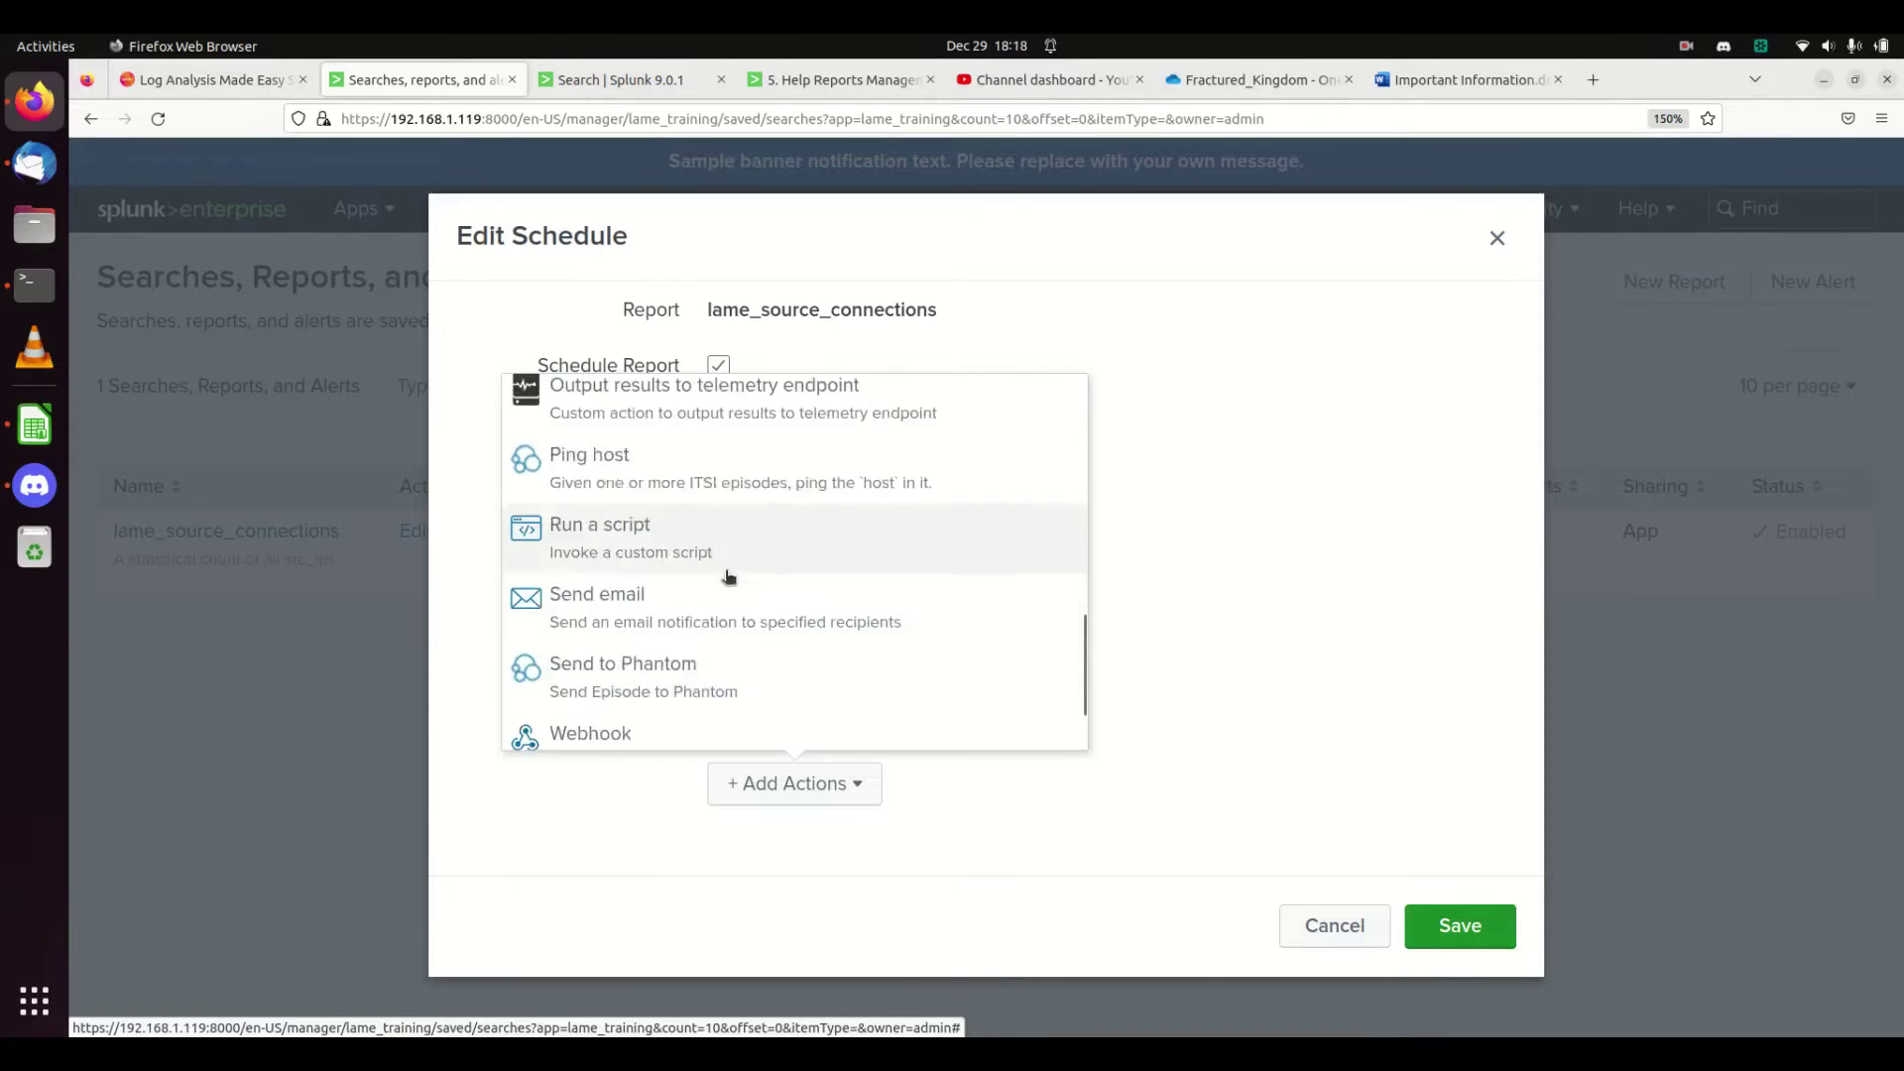
pyautogui.scroll(1, 712, 575)
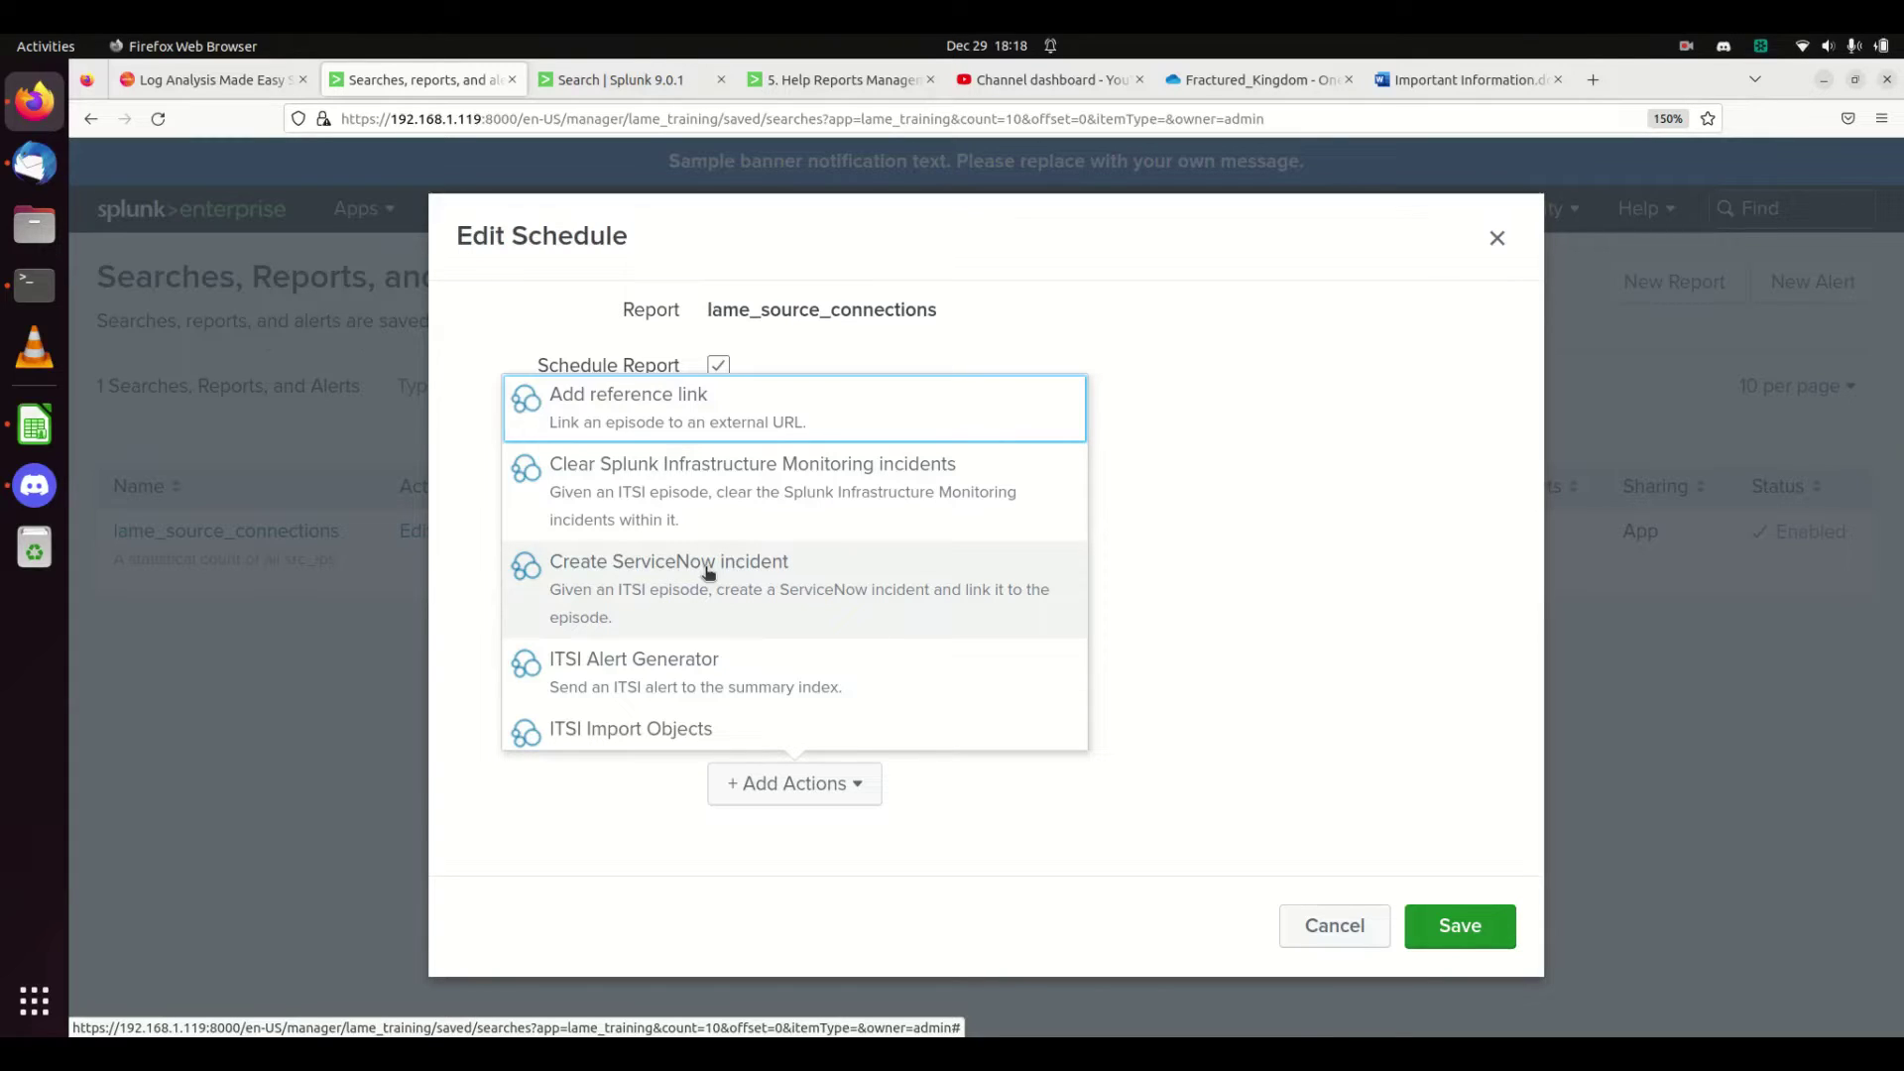
pyautogui.scroll(-2, 693, 519)
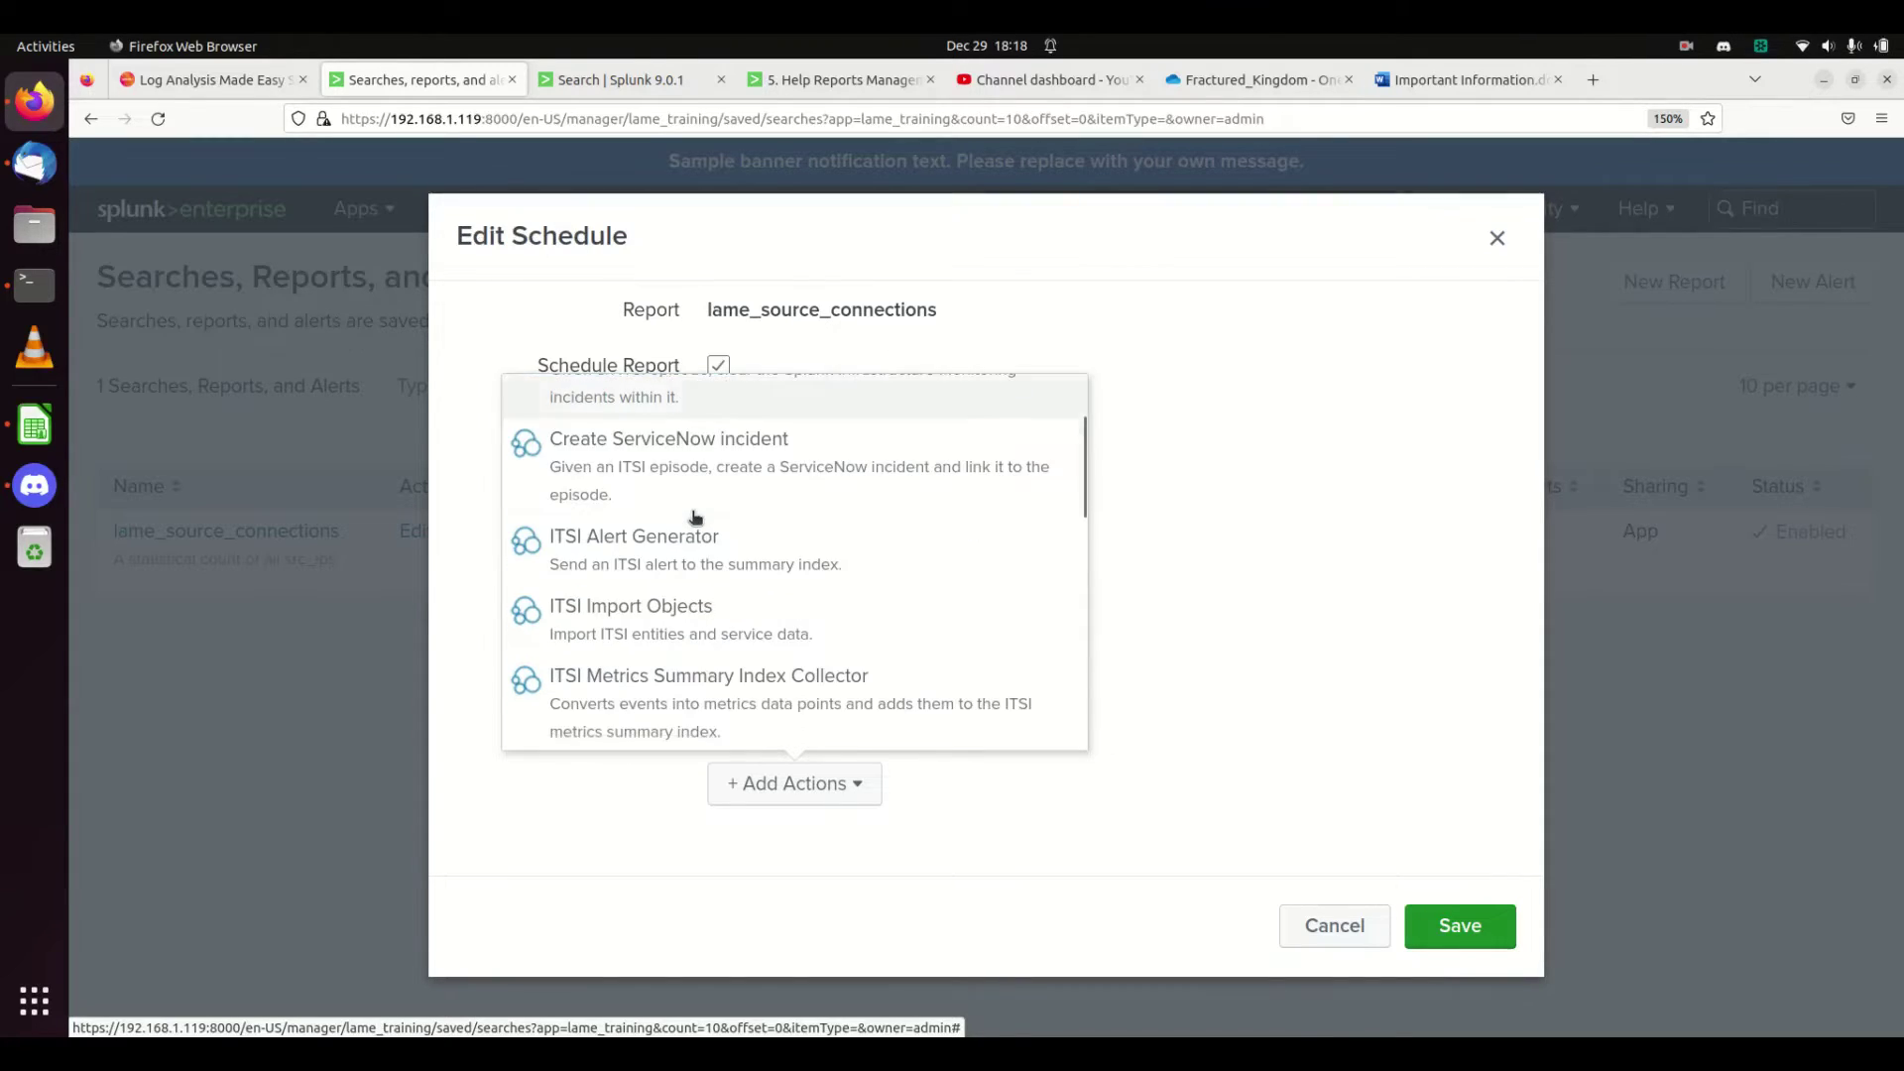
pyautogui.scroll(-8, 700, 491)
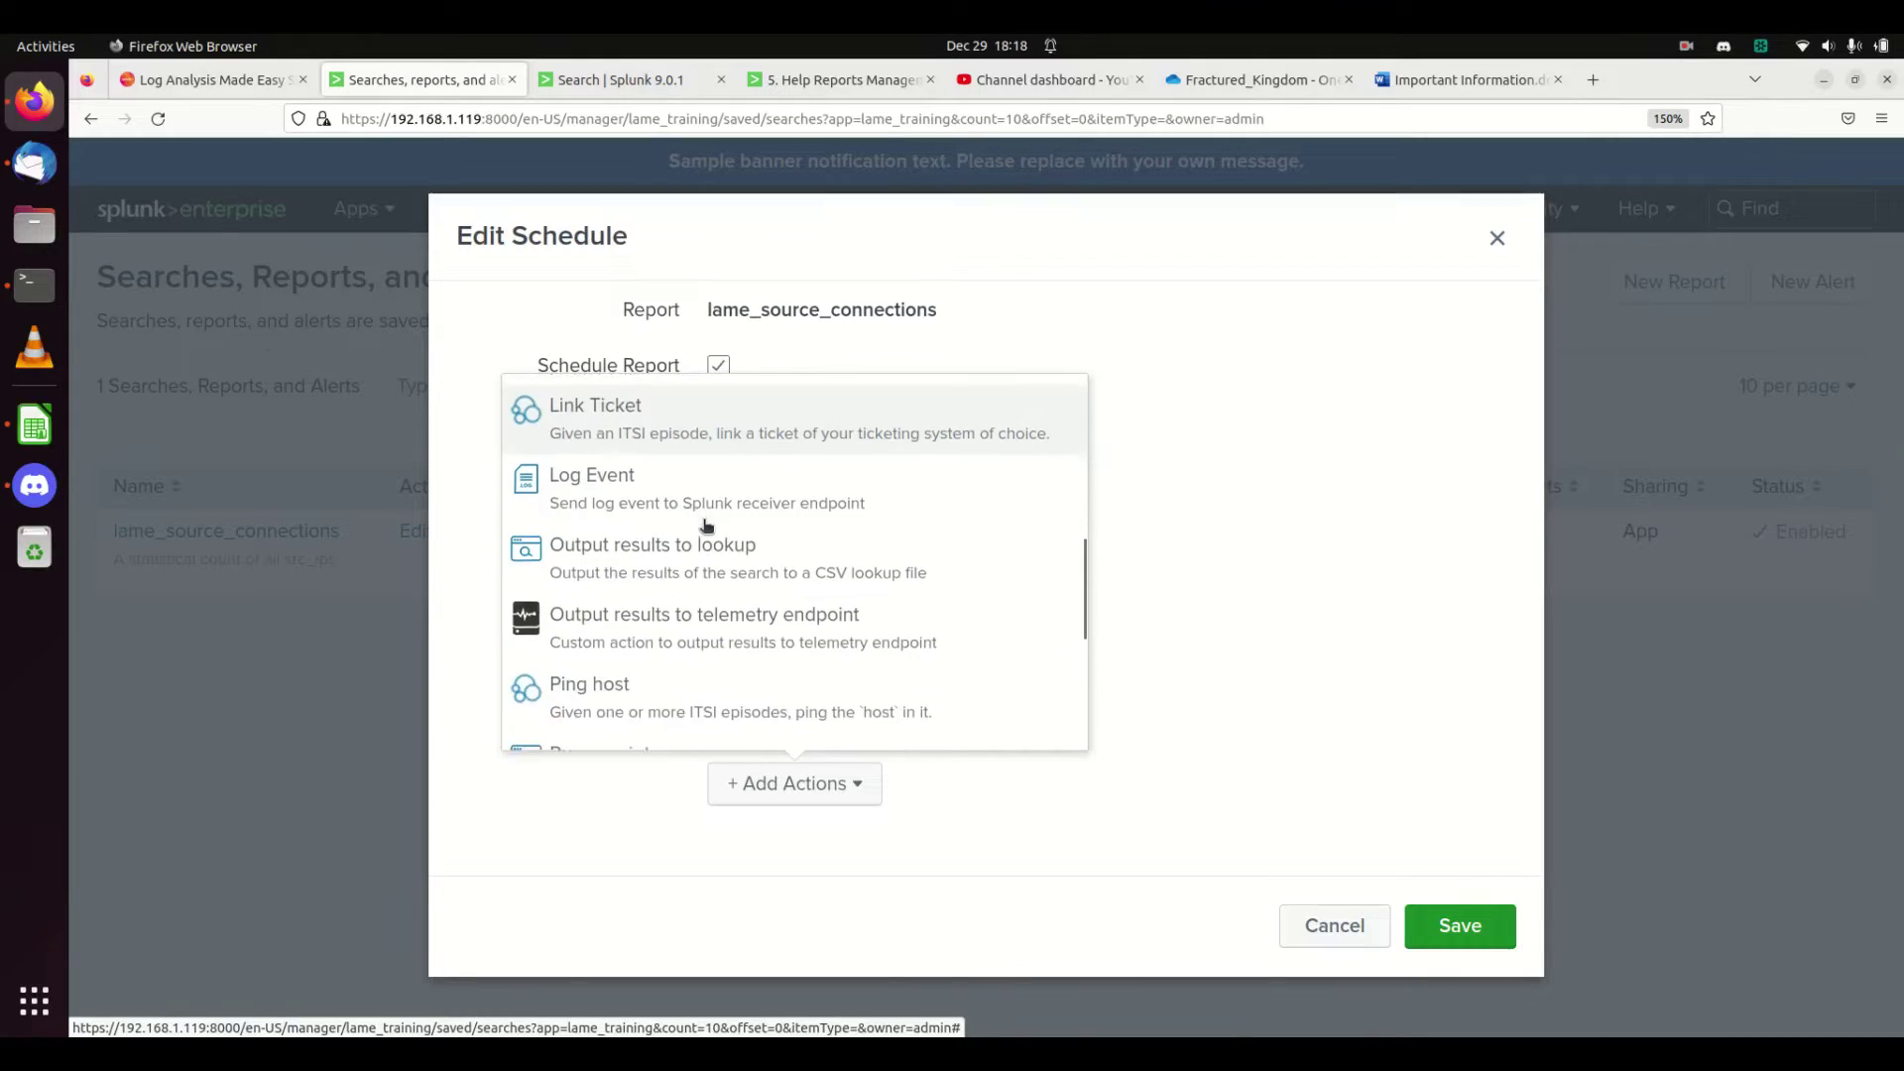
pyautogui.scroll(-4, 706, 526)
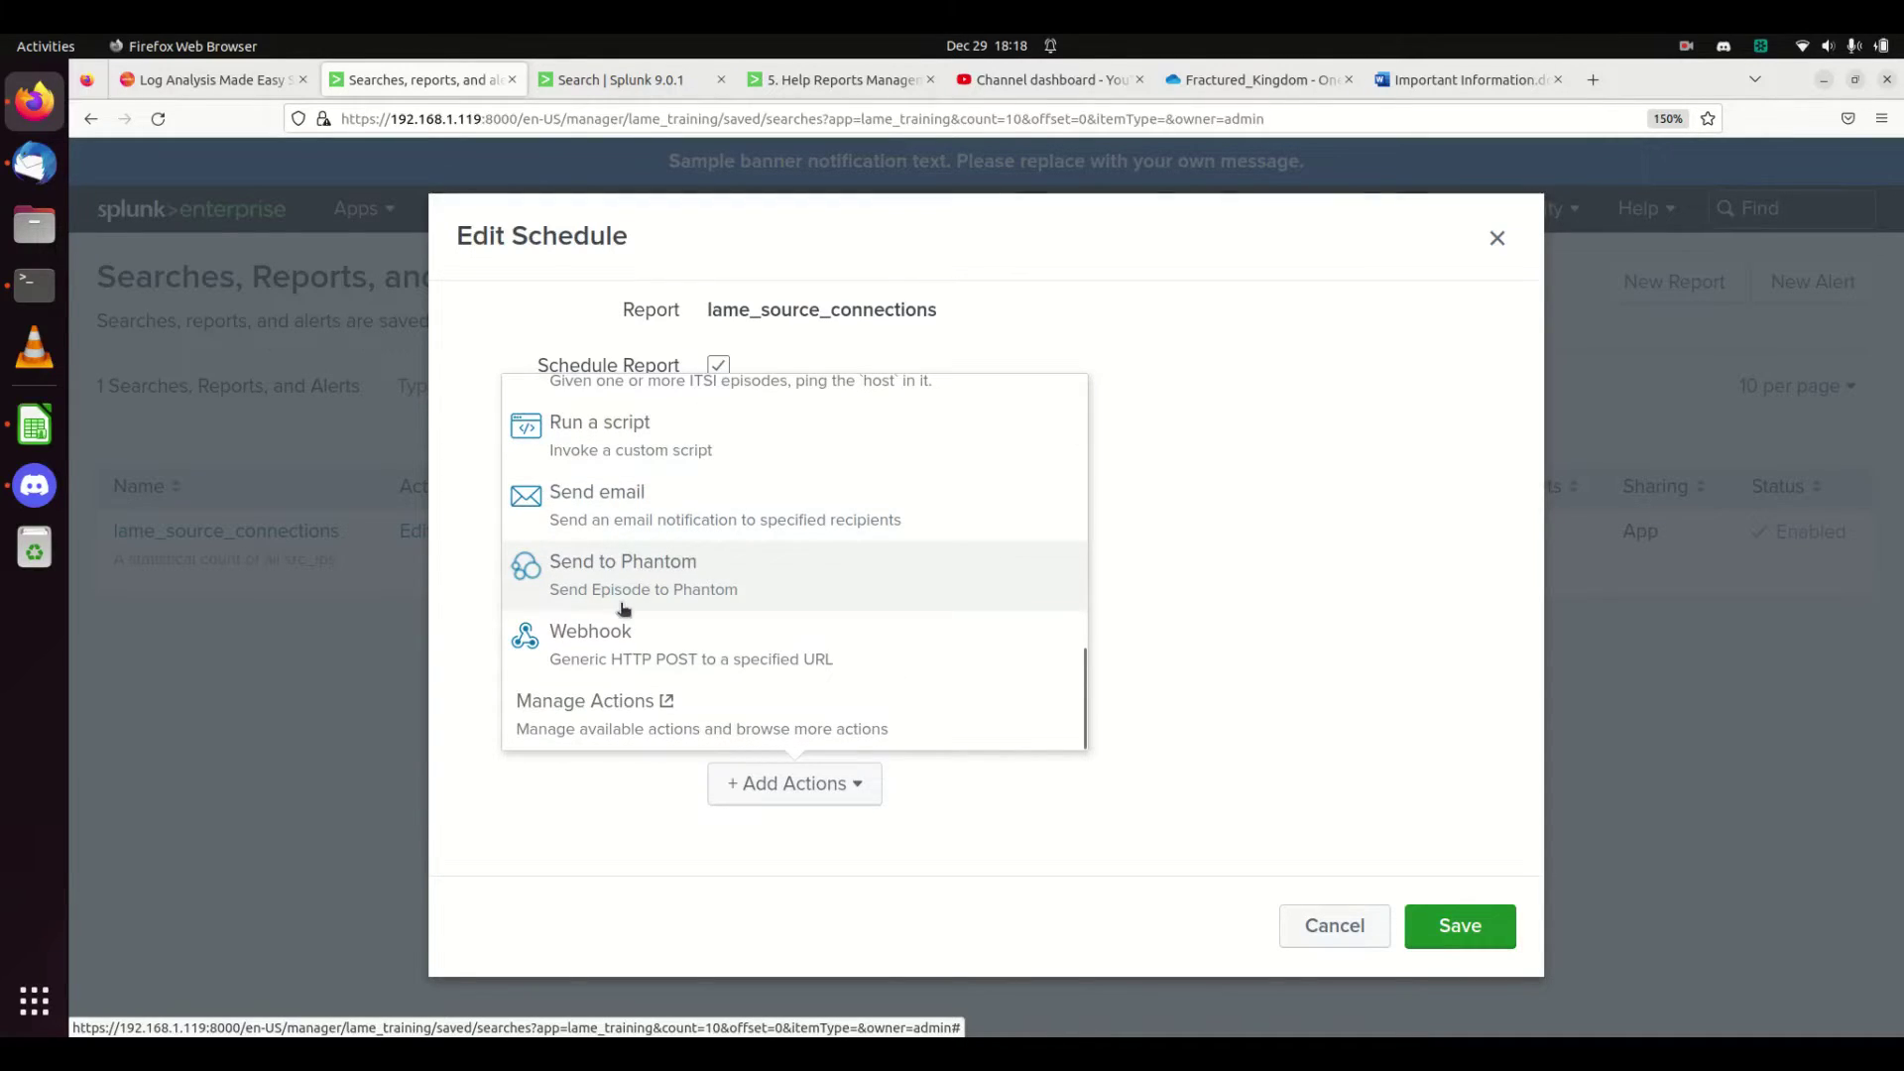
pyautogui.click(1320, 935)
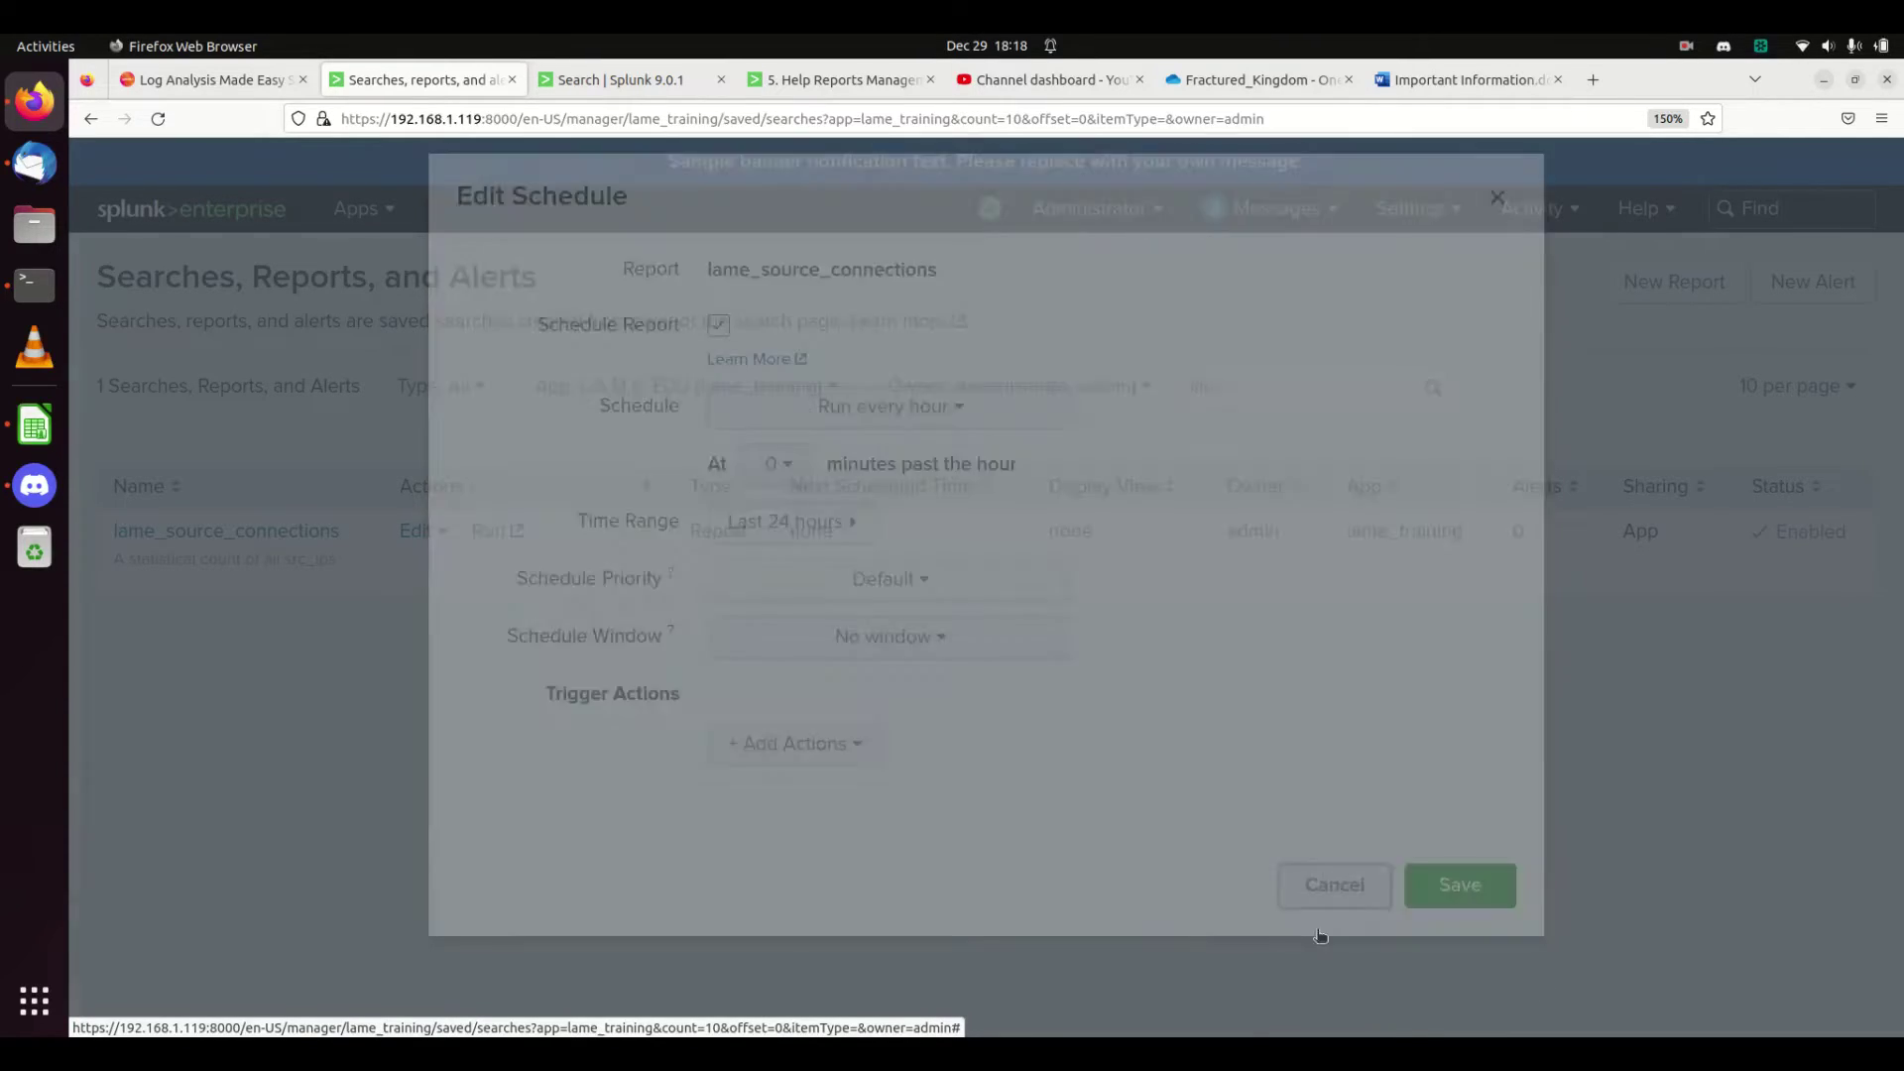
# Save the lame_source_connections search as an alert titled 'alert on Src_ips'.
pyautogui.click(633, 87)
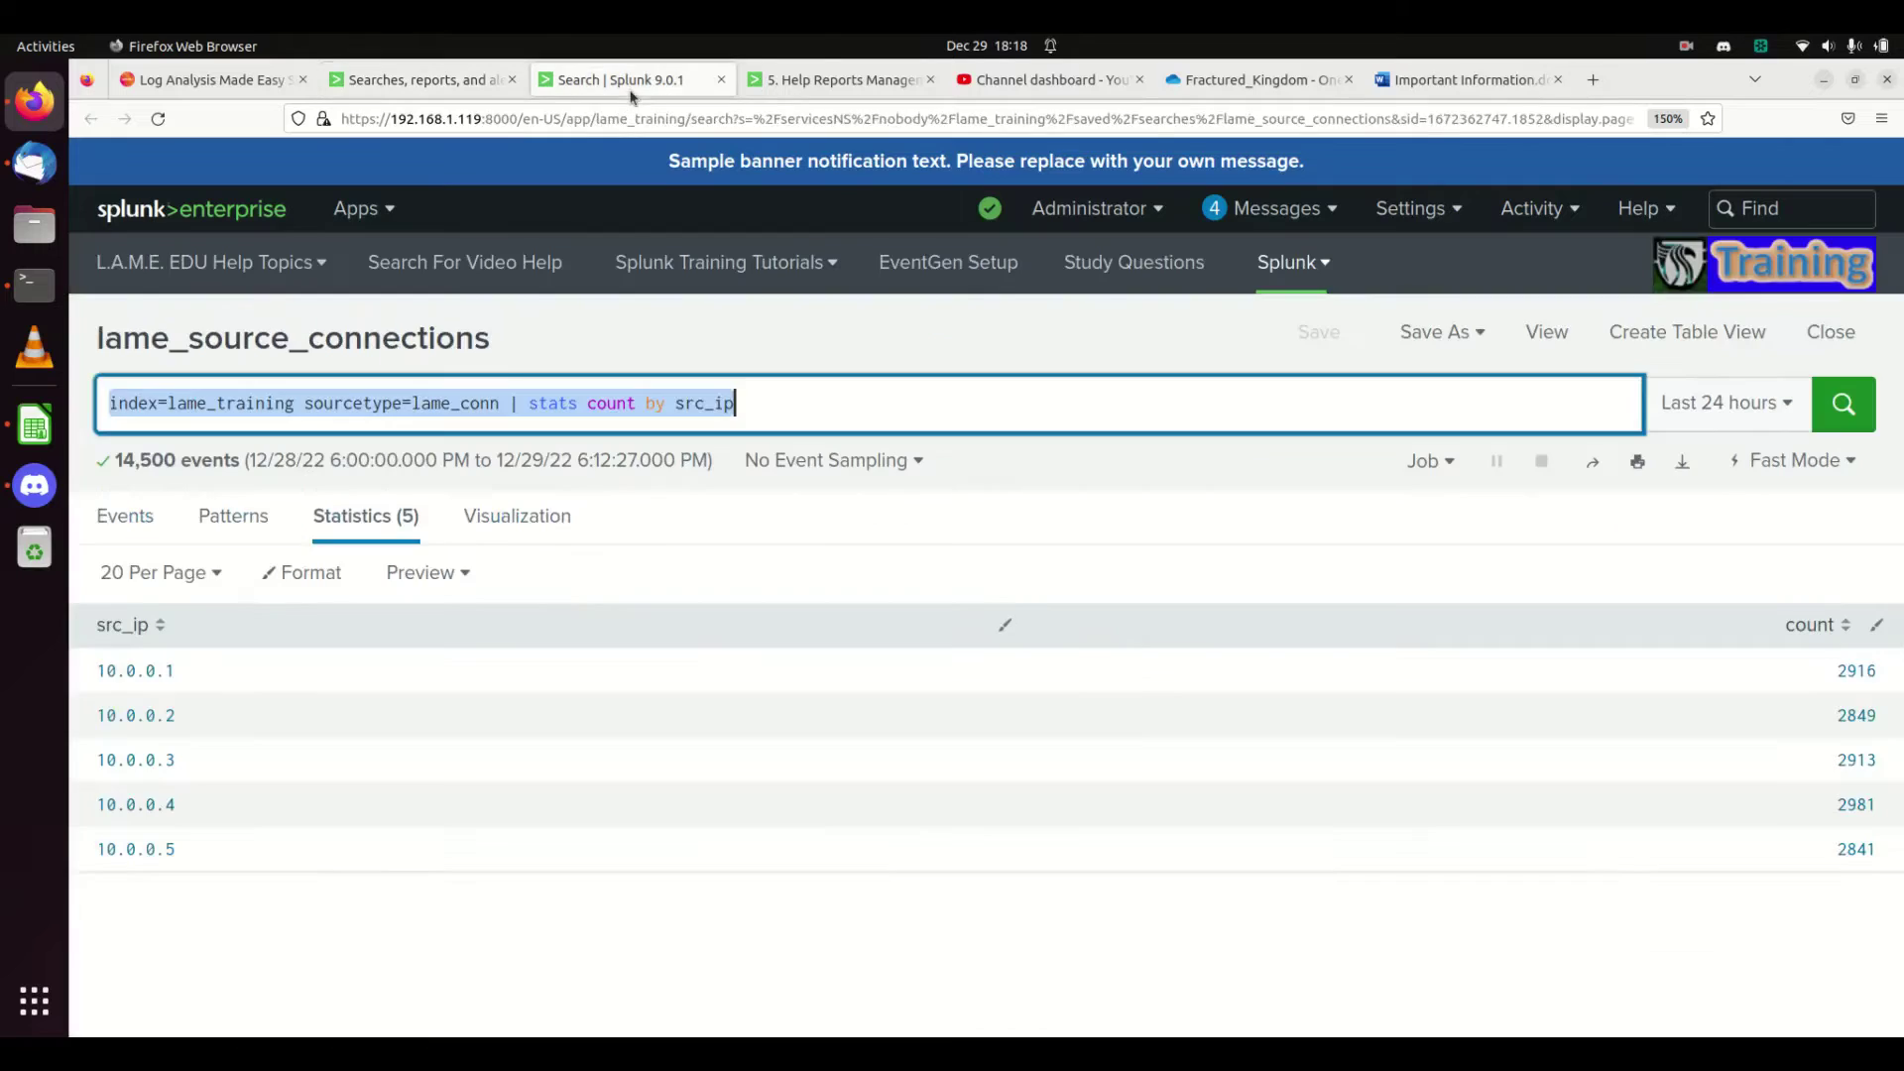
pyautogui.click(1448, 331)
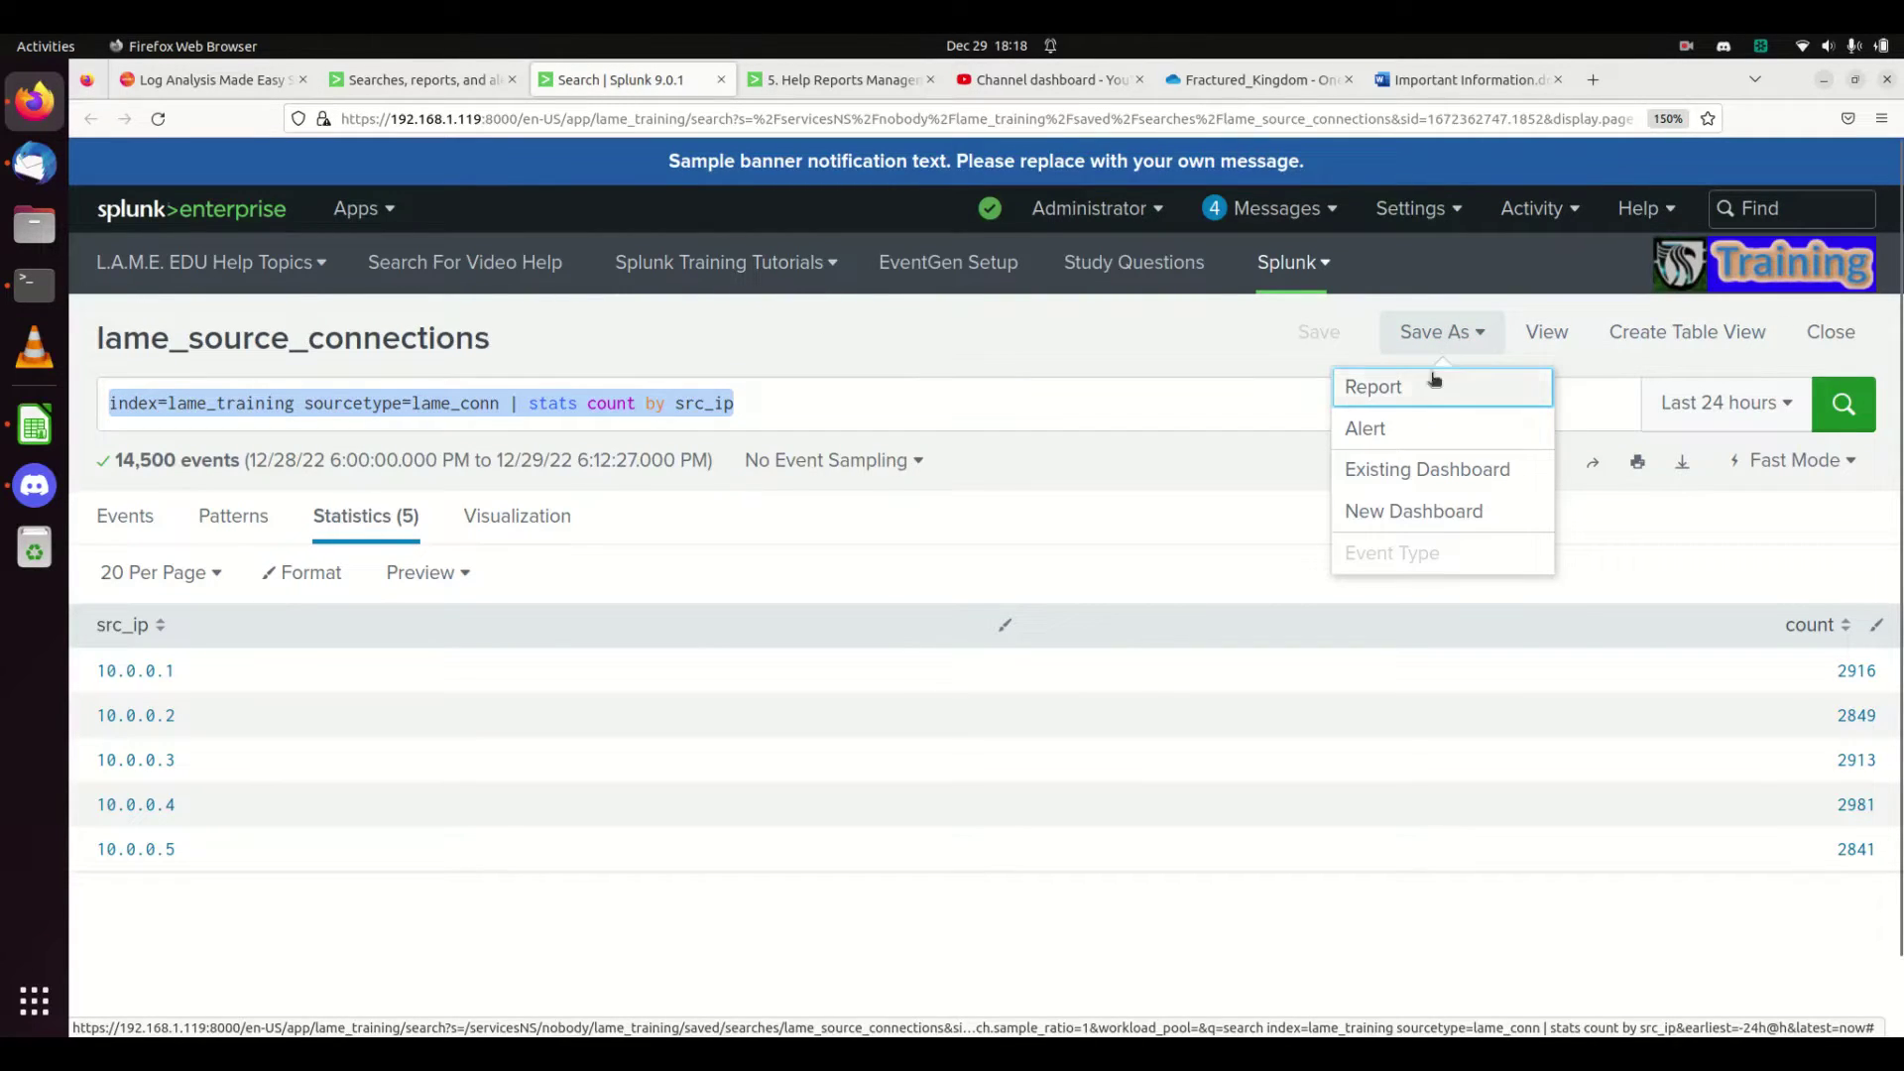
pyautogui.click(1375, 430)
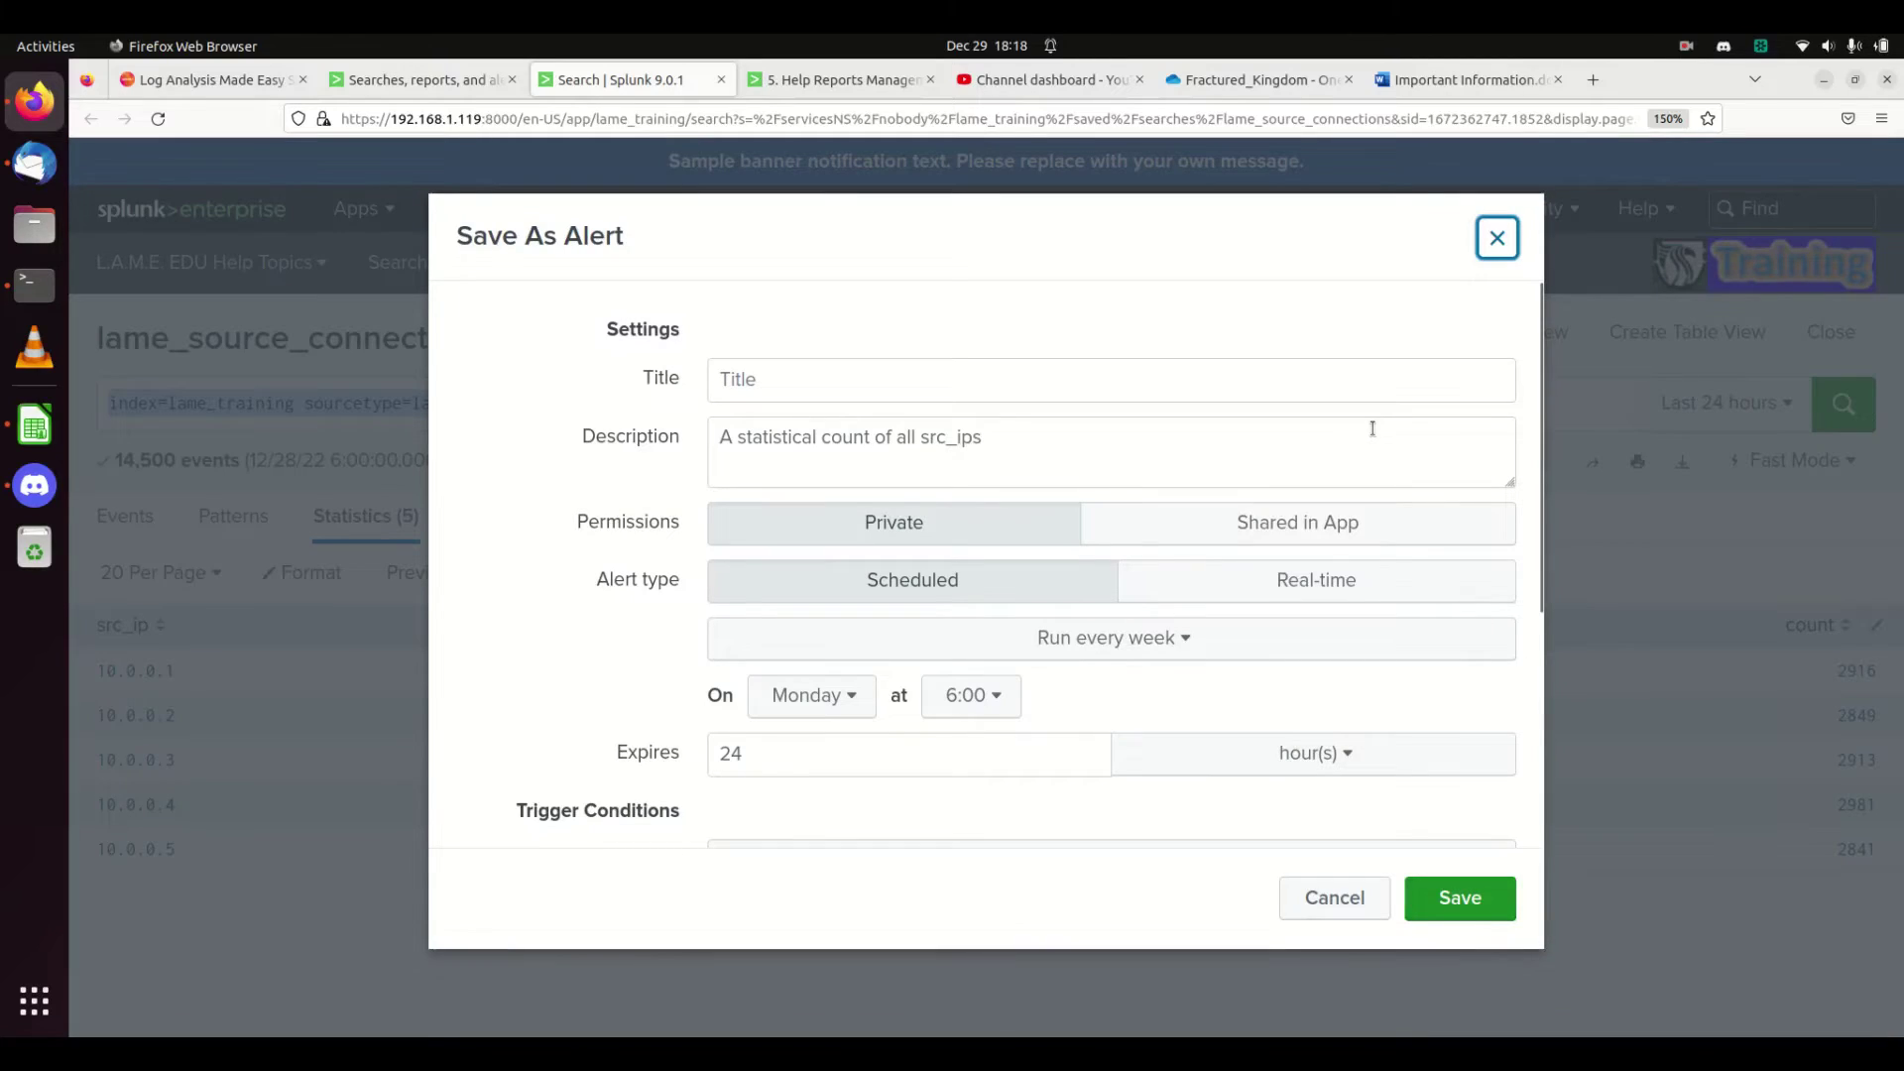
pyautogui.click(1090, 366)
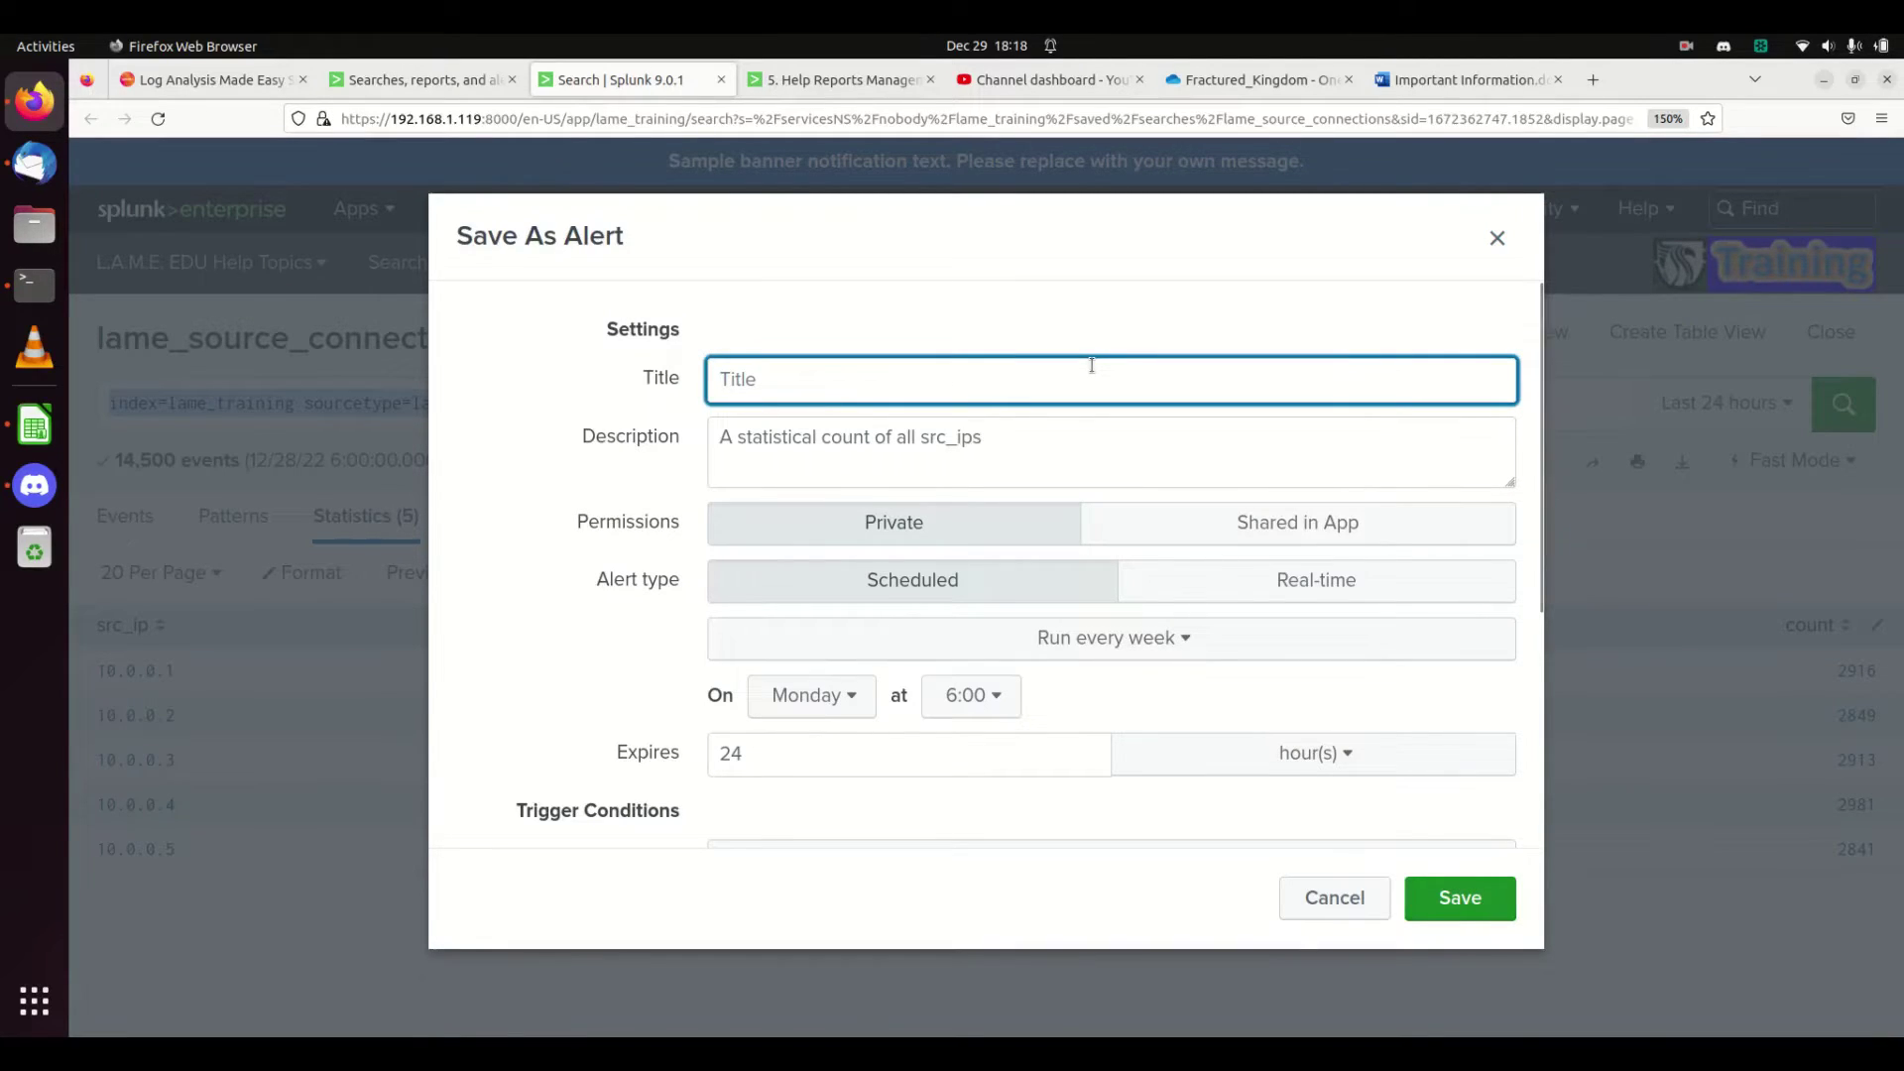
pyautogui.write('alert on Src_ips')
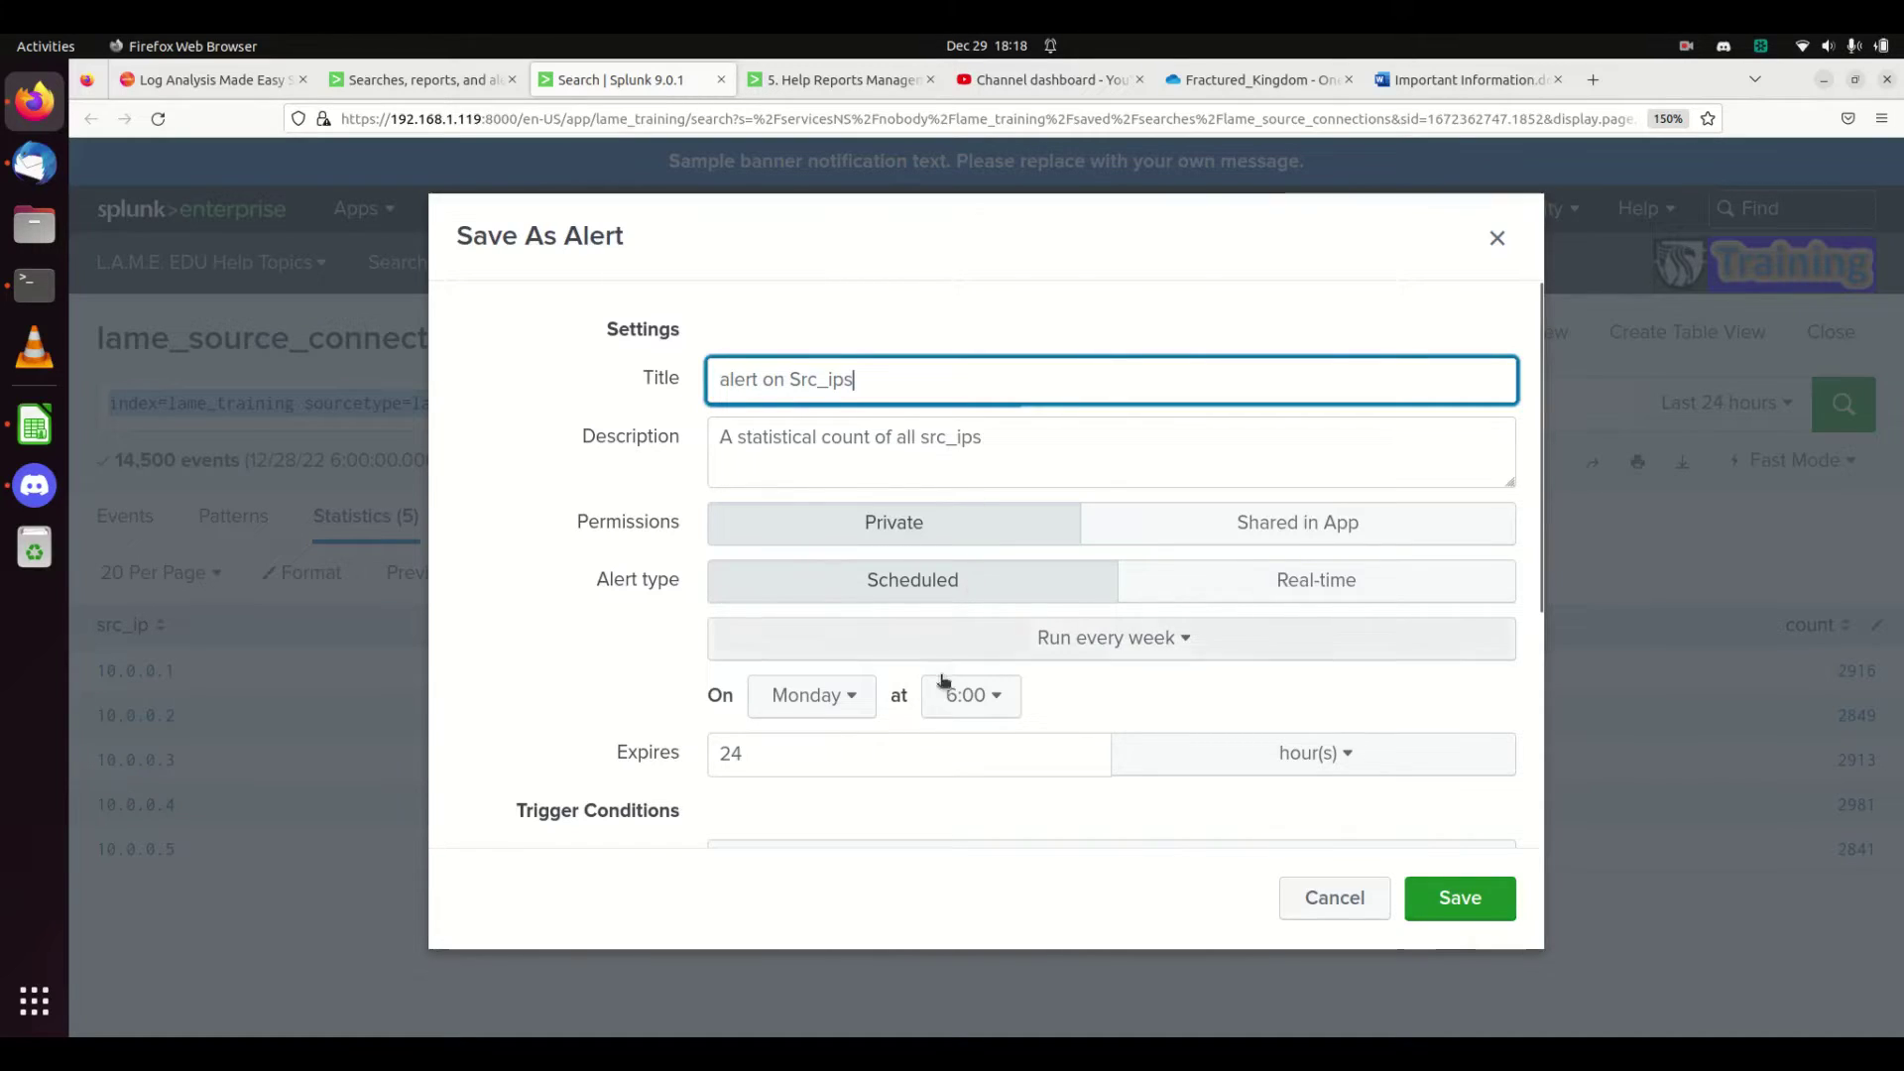
# Set the alert to trigger when the number of results is greater than 5.
pyautogui.scroll(-2, 1111, 645)
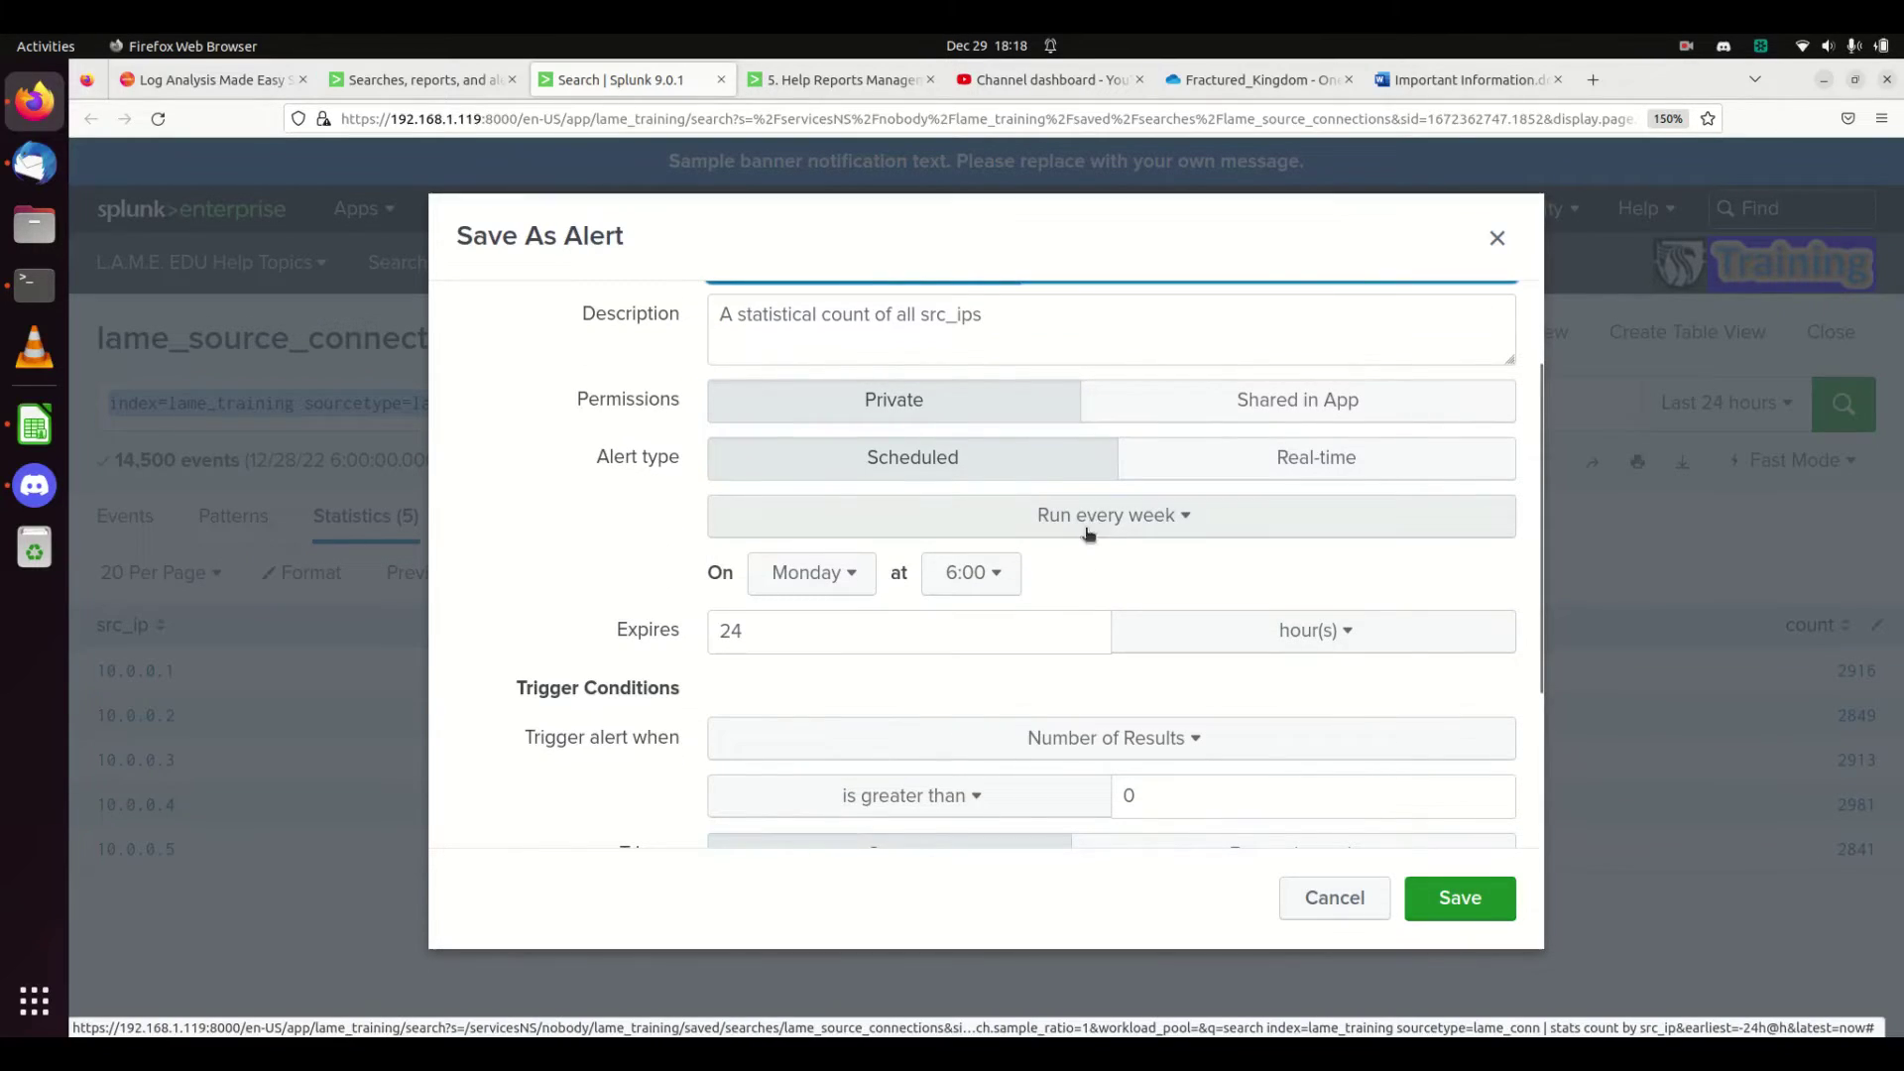
pyautogui.scroll(-4, 1091, 654)
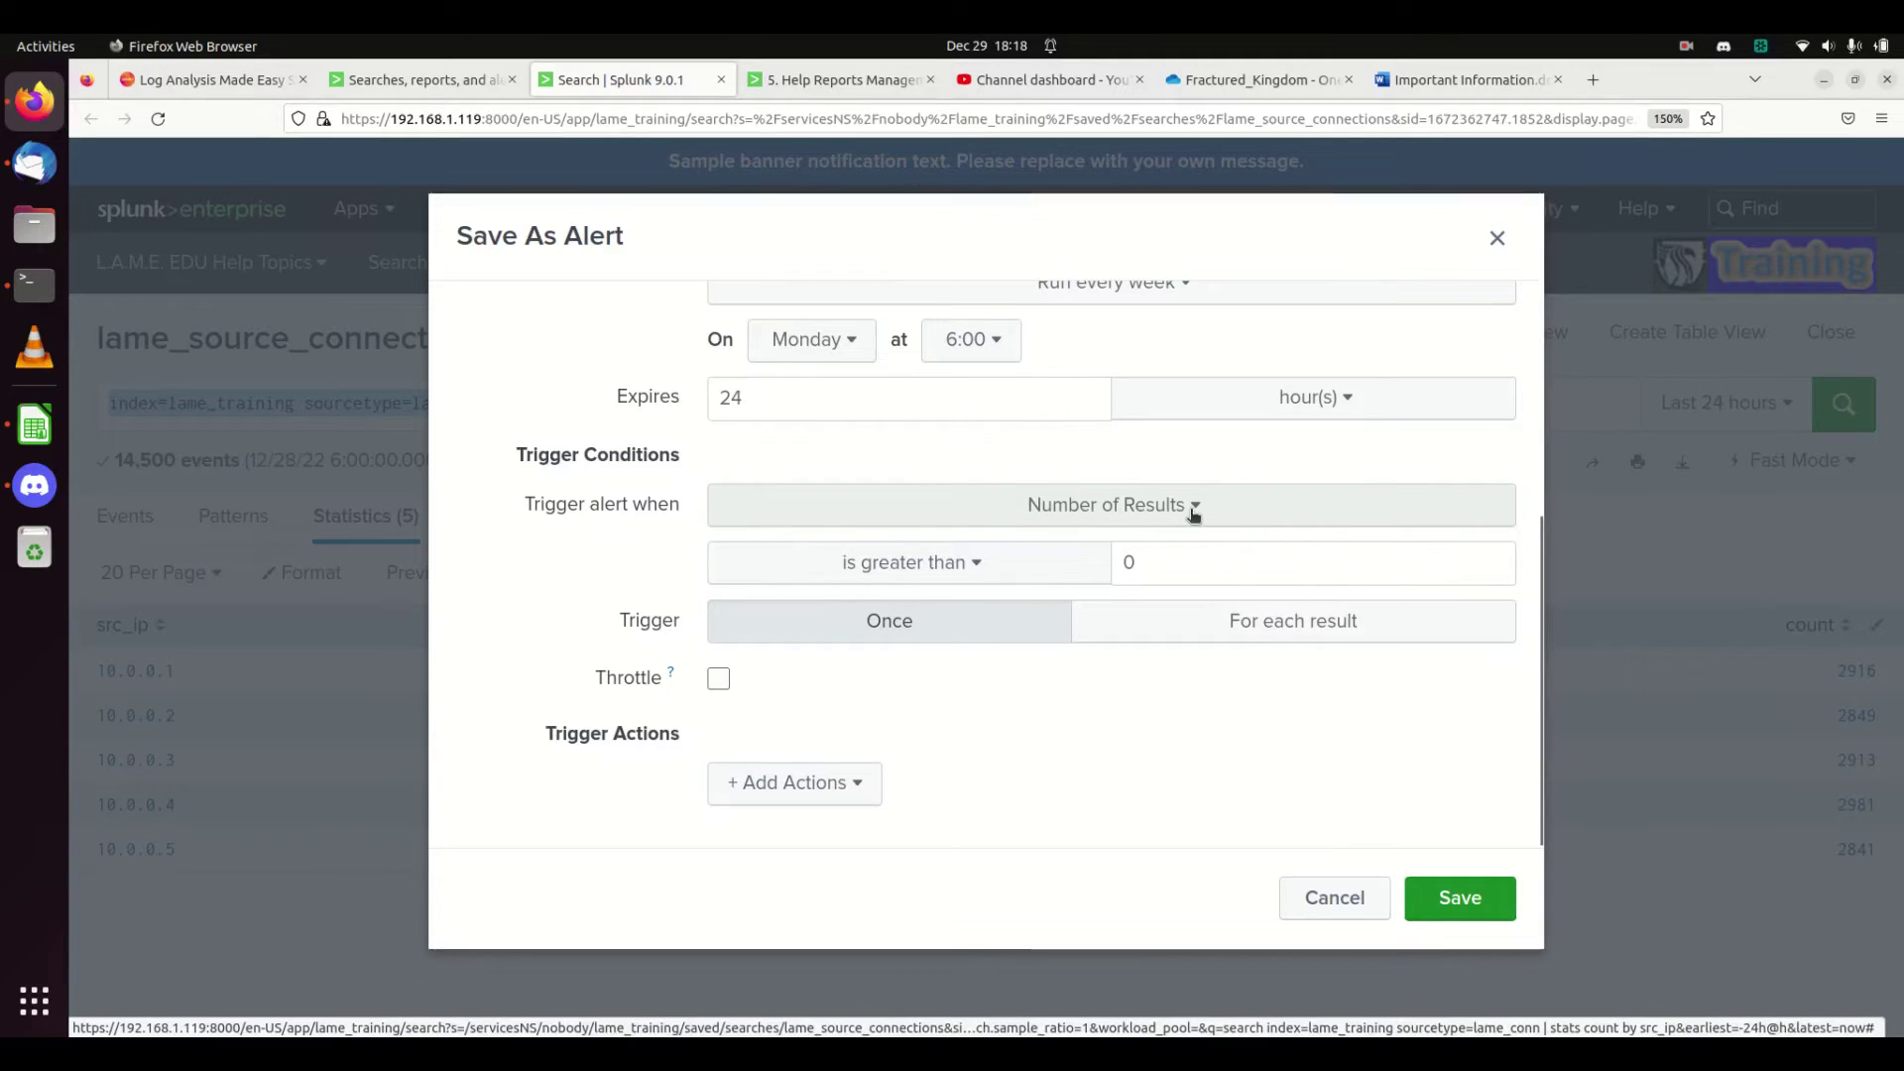
pyautogui.doubleClick(1167, 562)
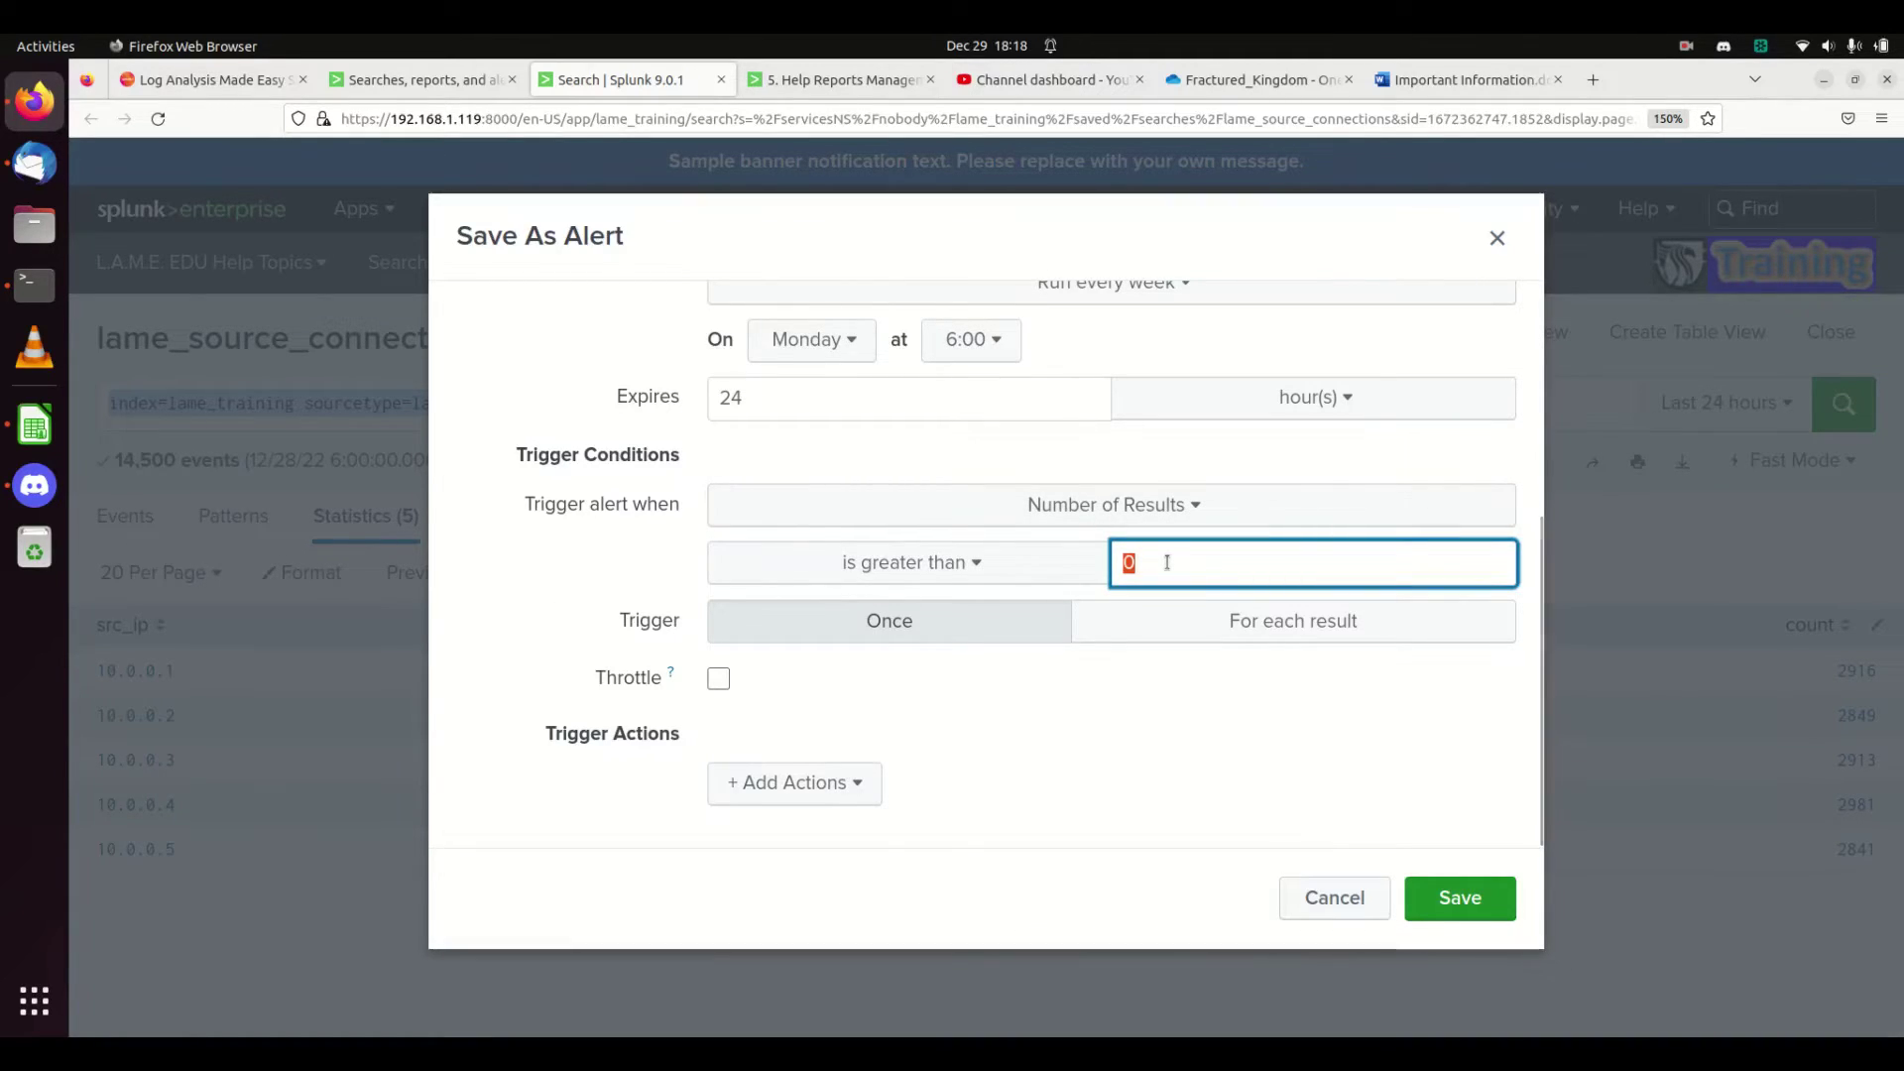
pyautogui.write('5')
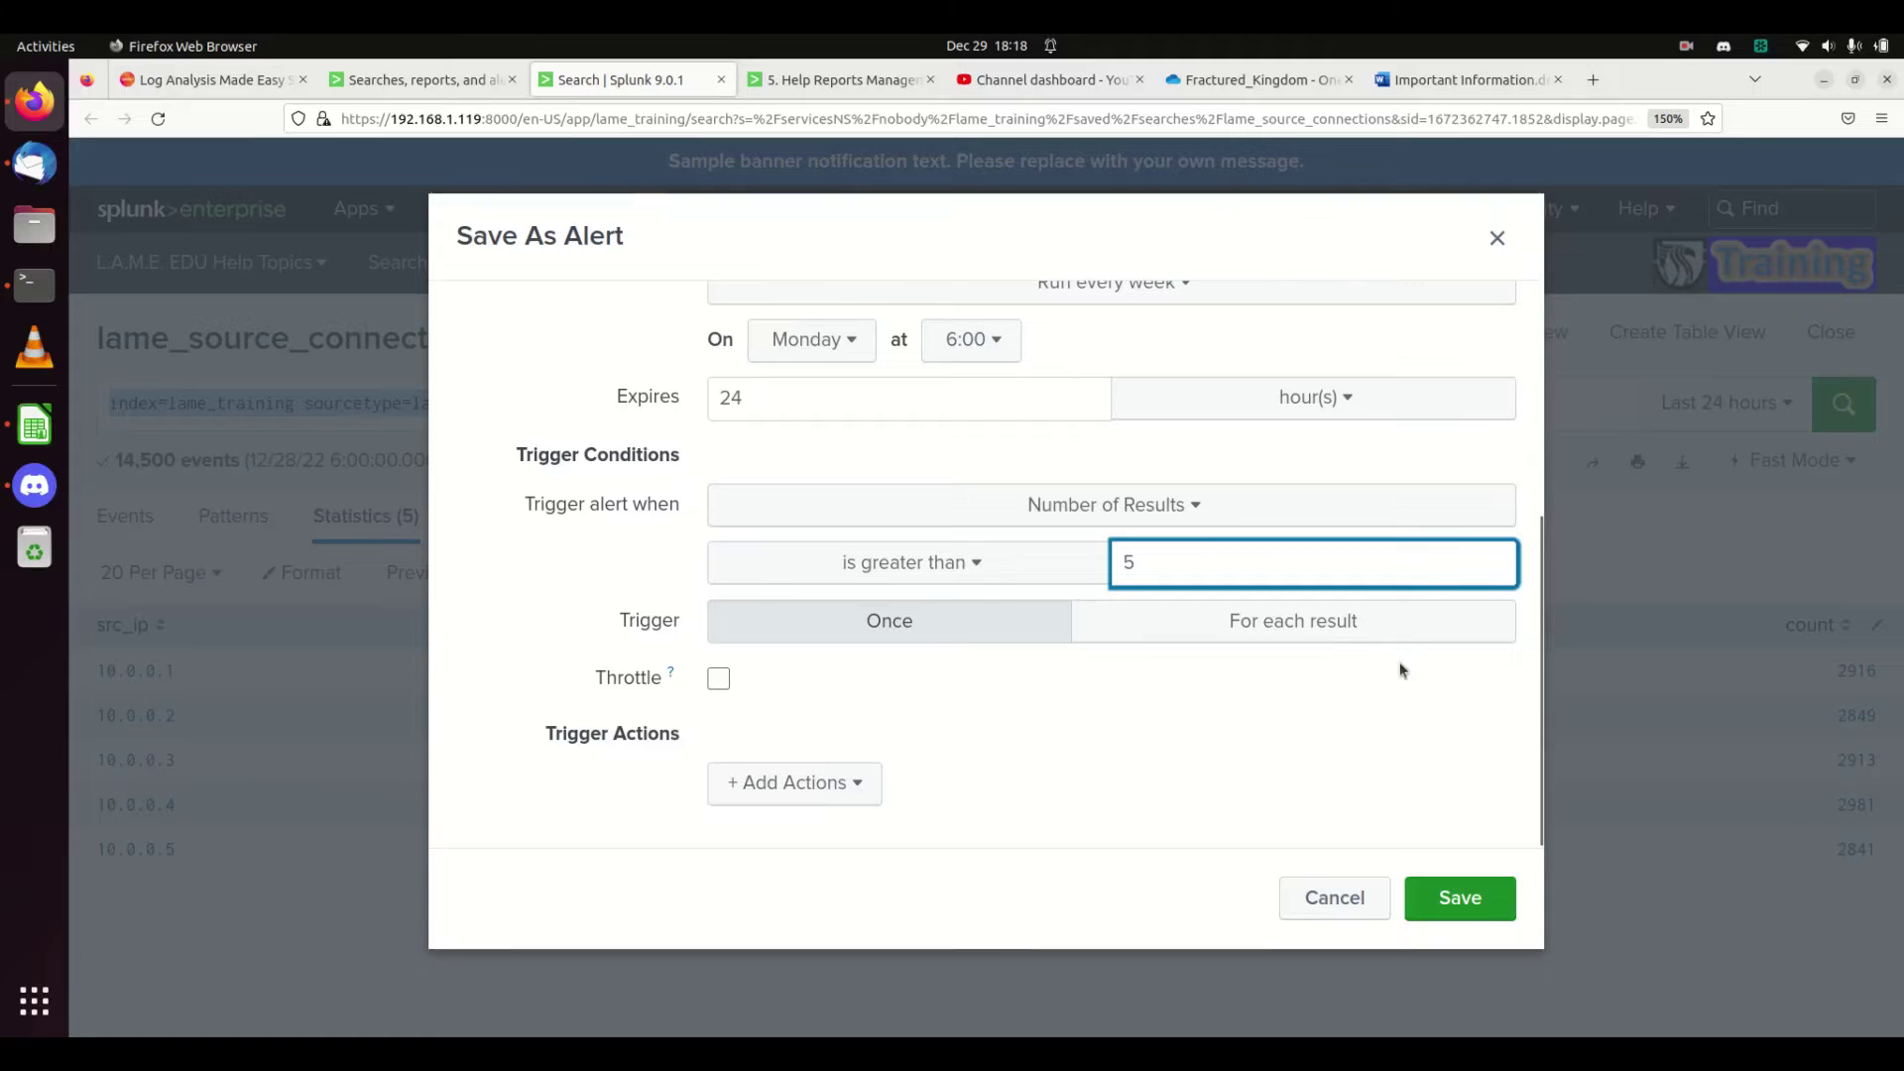
# Browse the trigger actions list and close it without choosing an action.
pyautogui.click(809, 782)
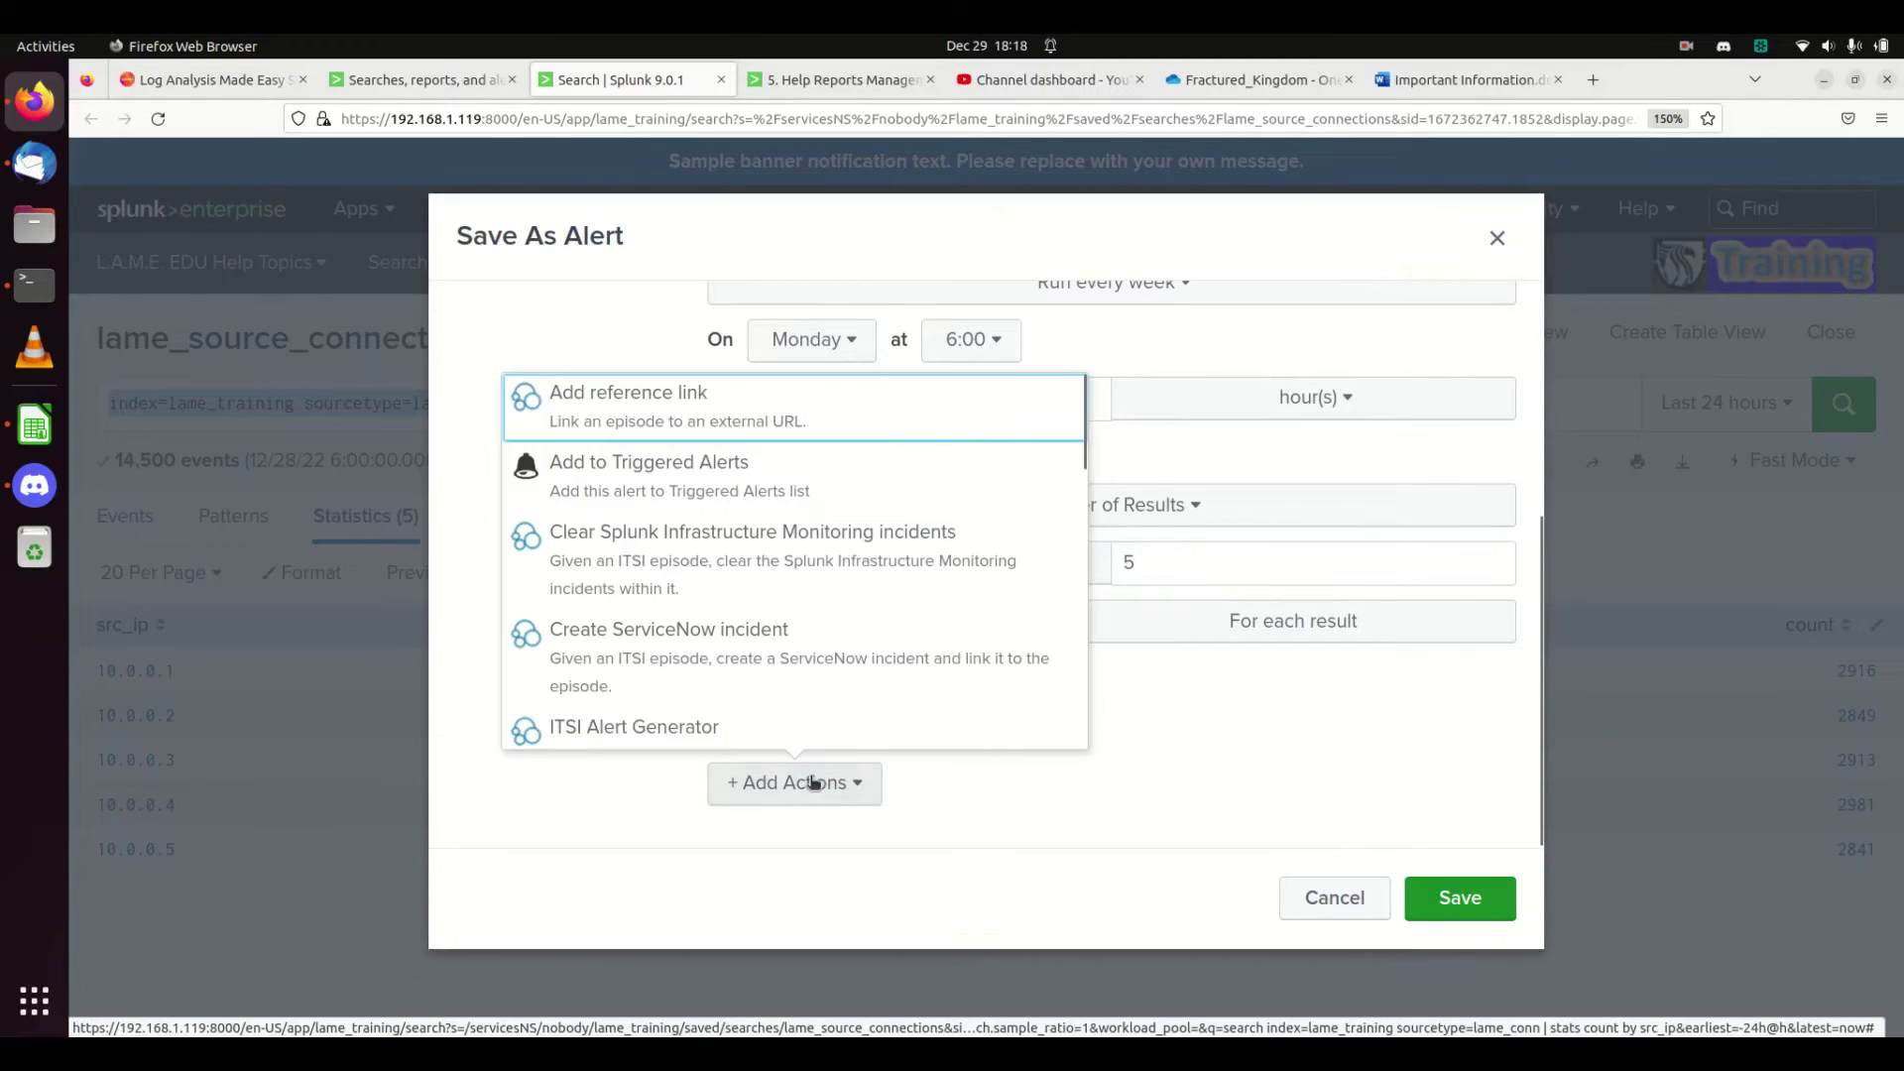
pyautogui.scroll(-10, 749, 553)
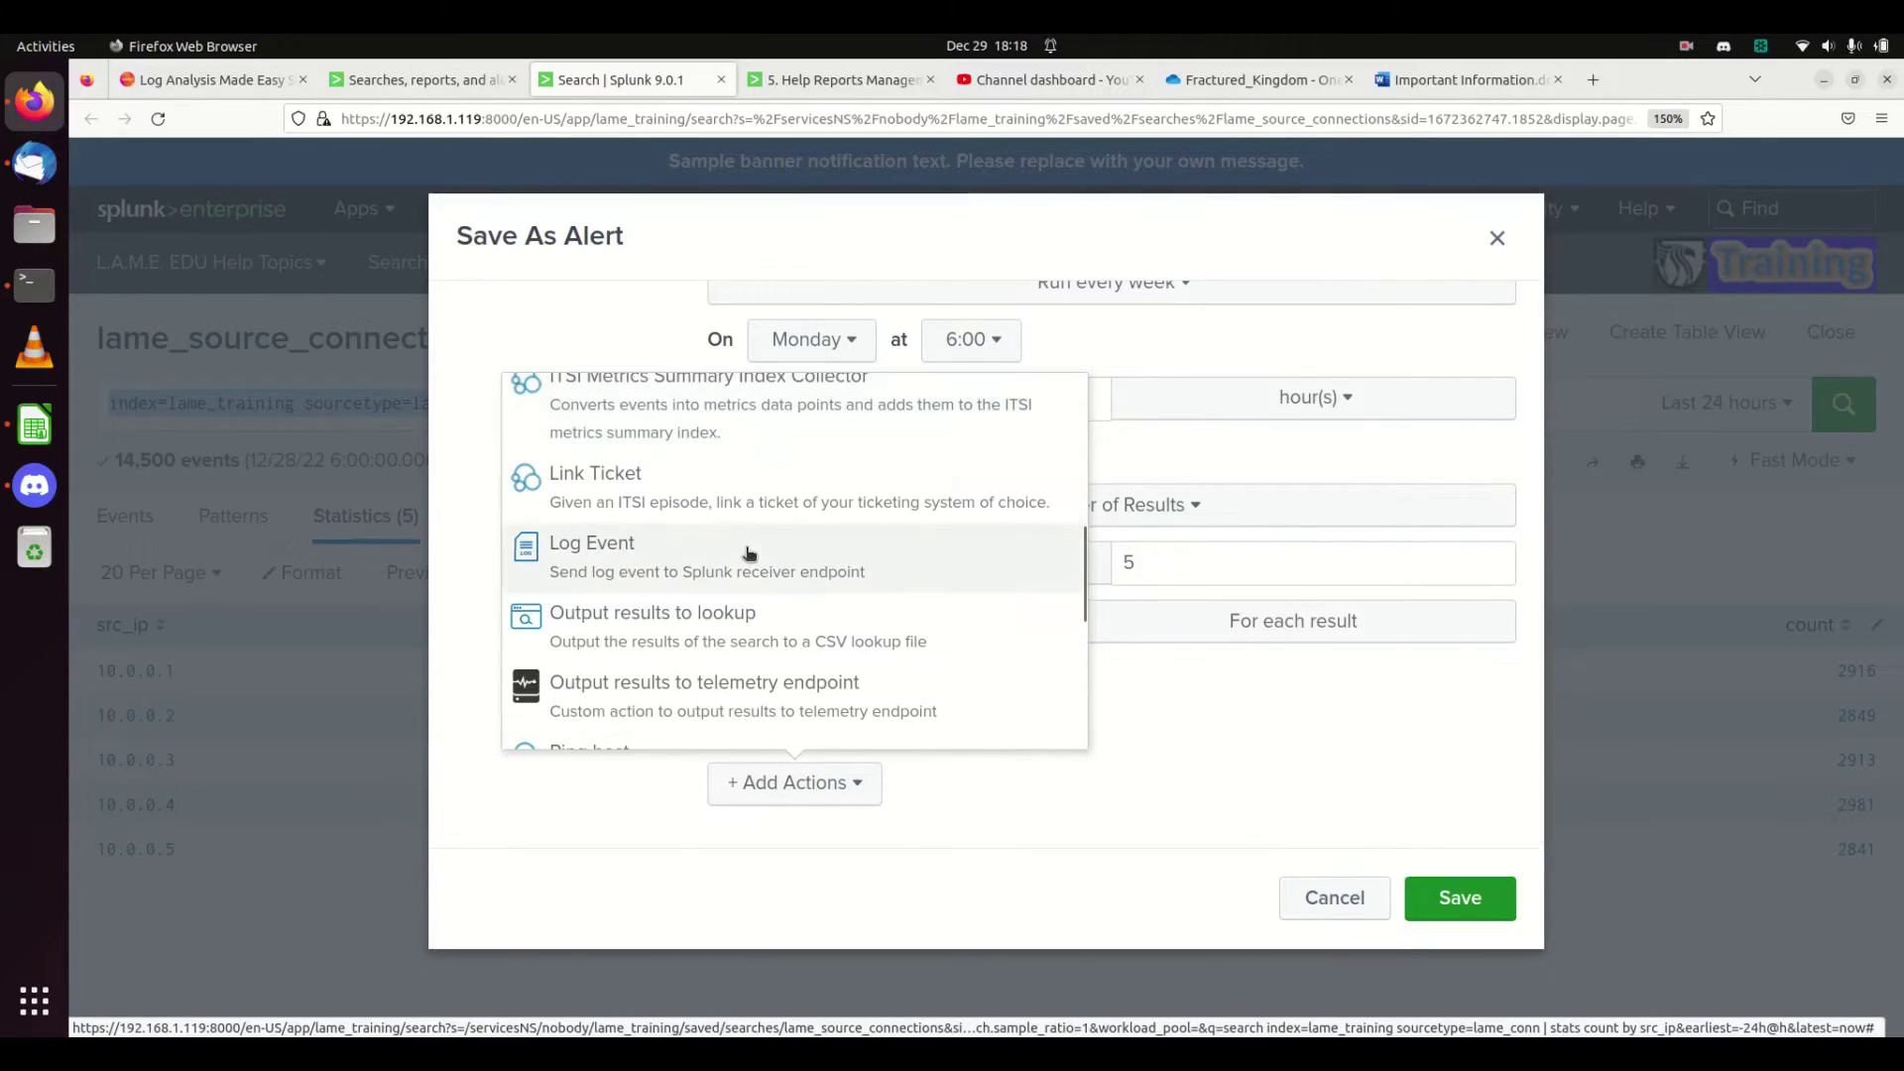
pyautogui.scroll(10, 749, 553)
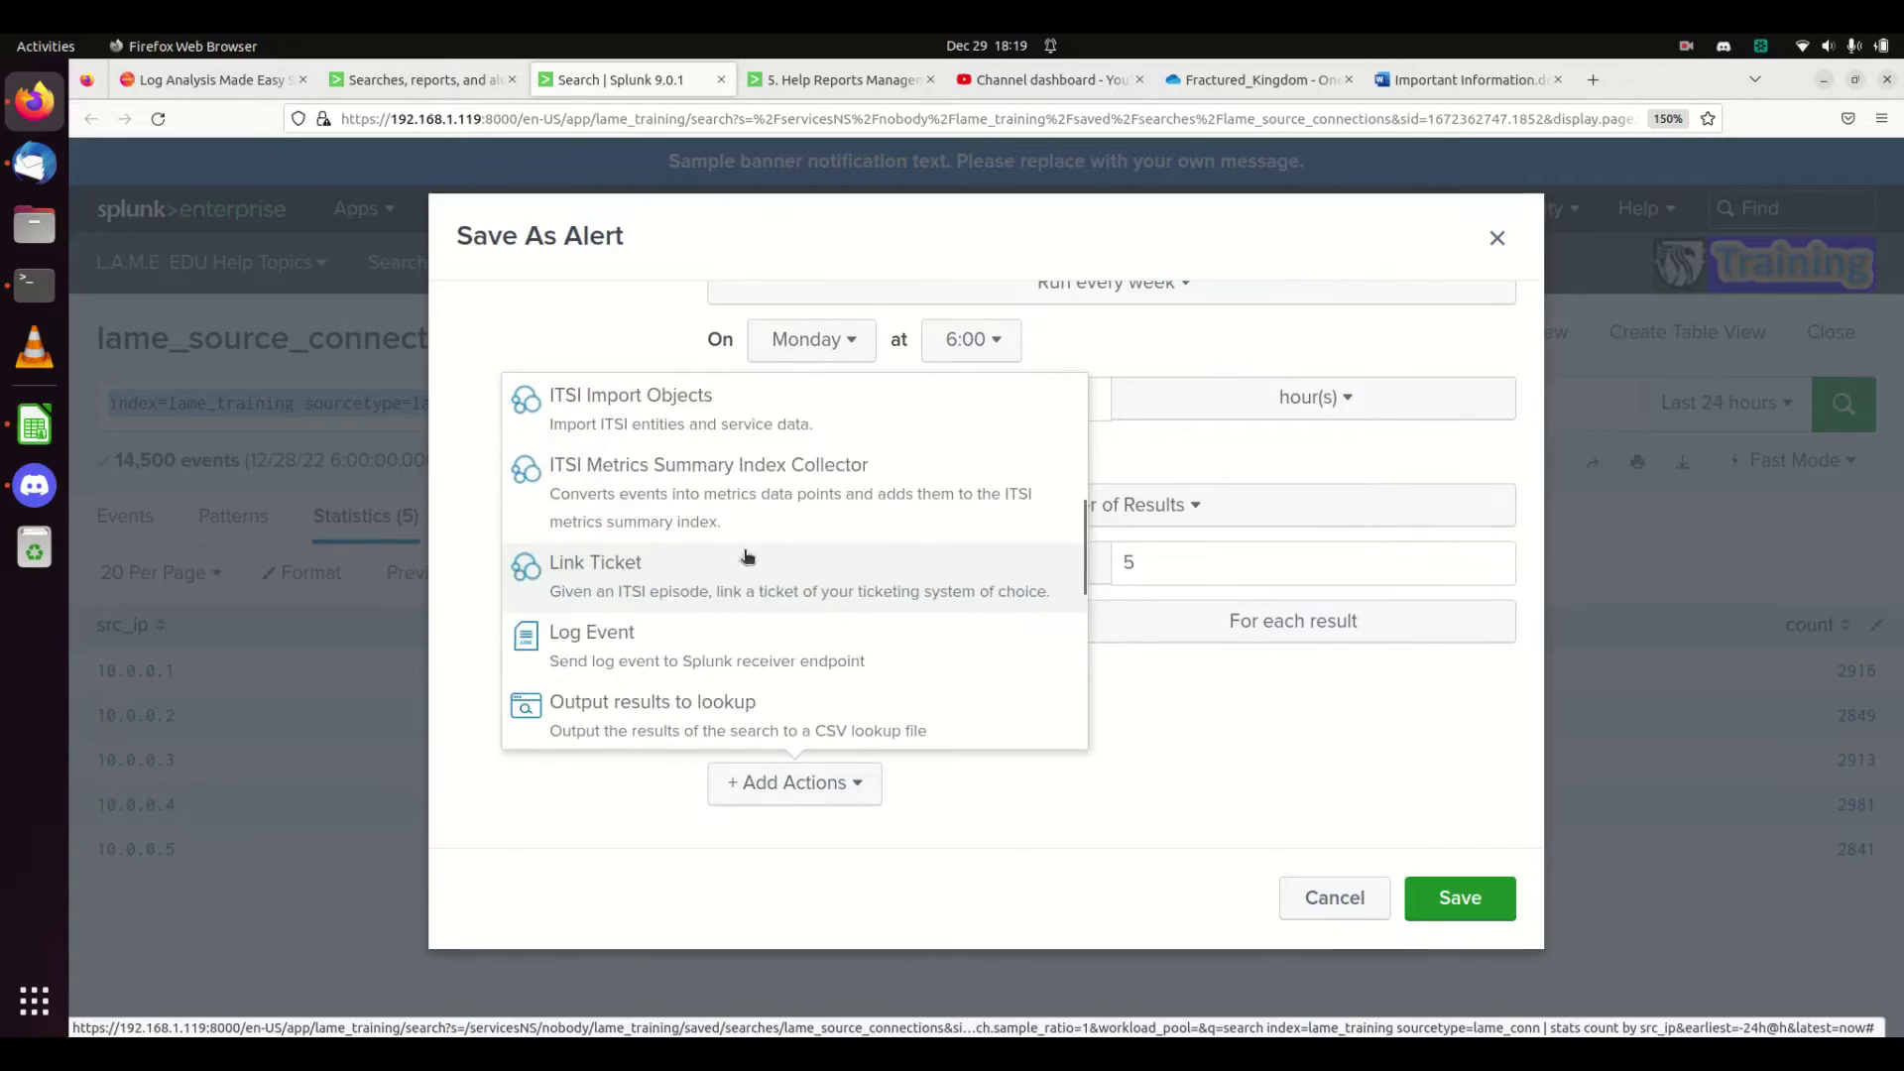
pyautogui.click(1246, 769)
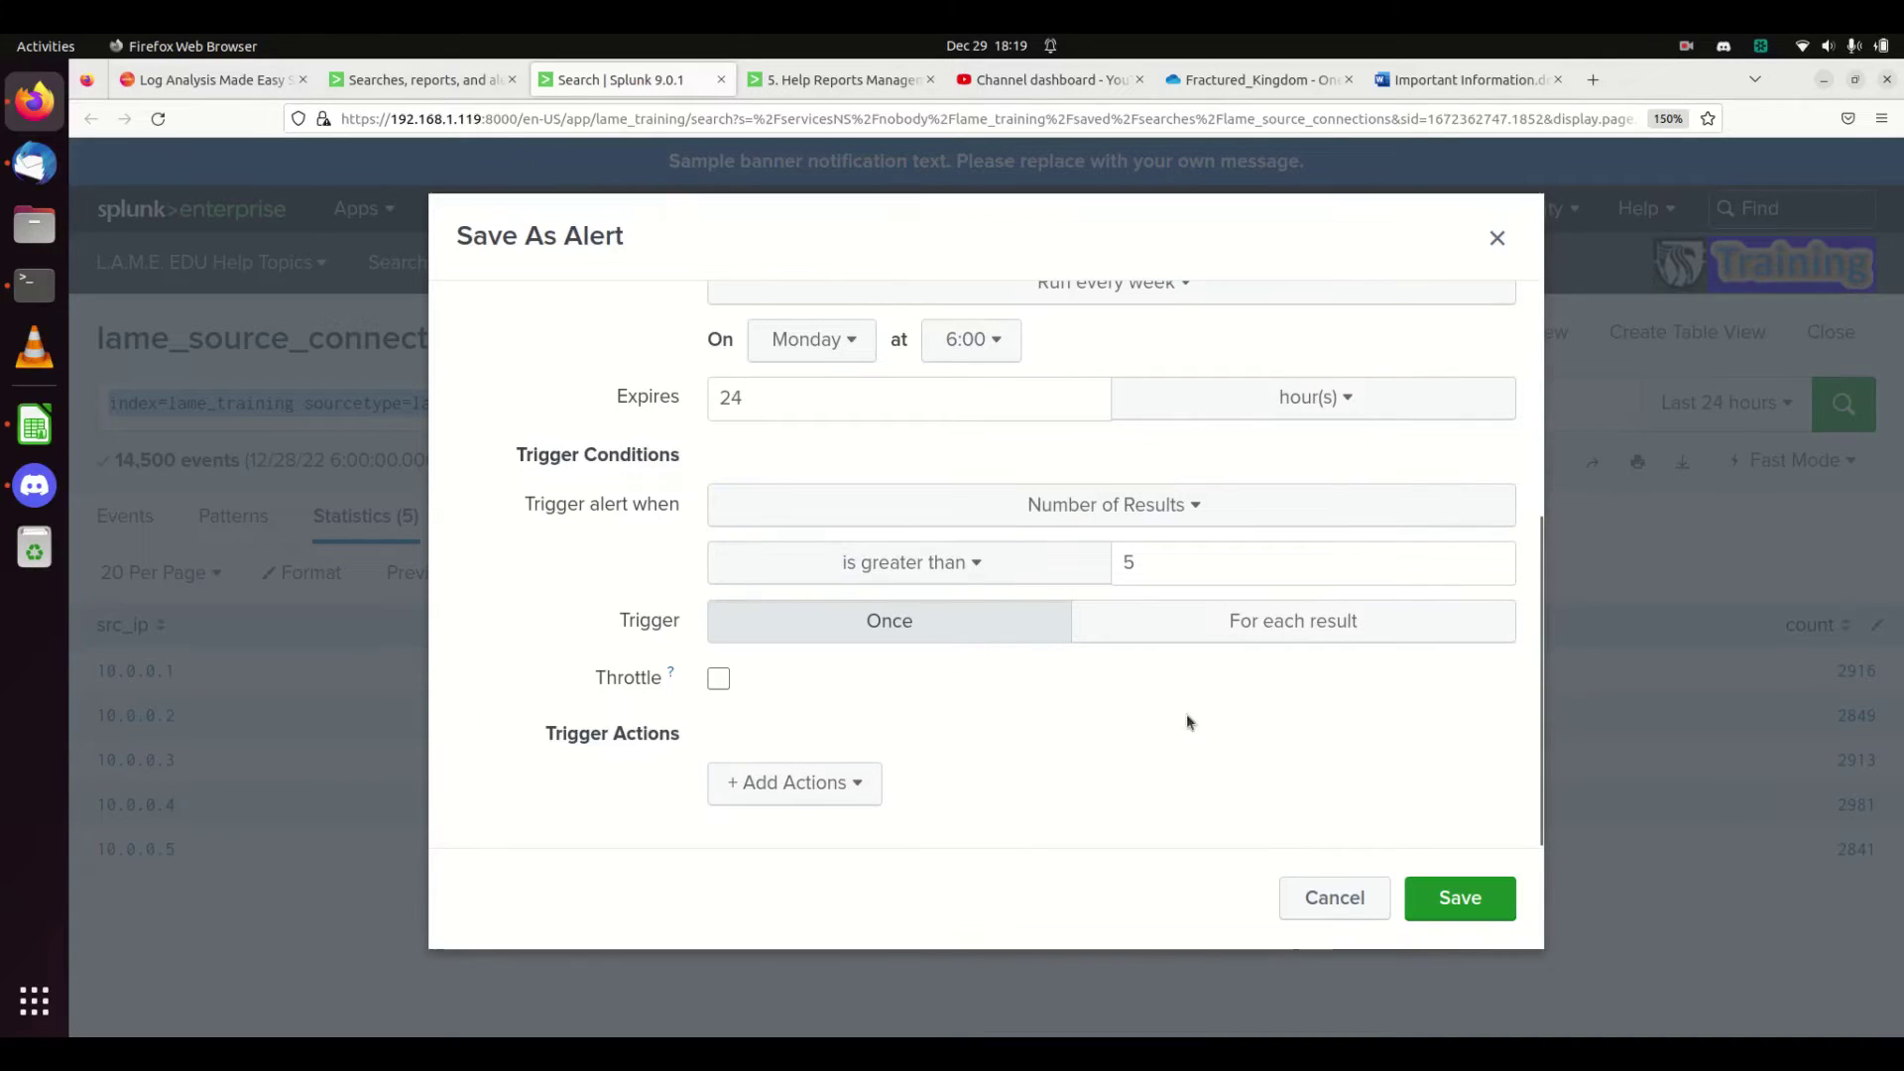
# Change the alert schedule to run every hour.
pyautogui.scroll(5, 991, 553)
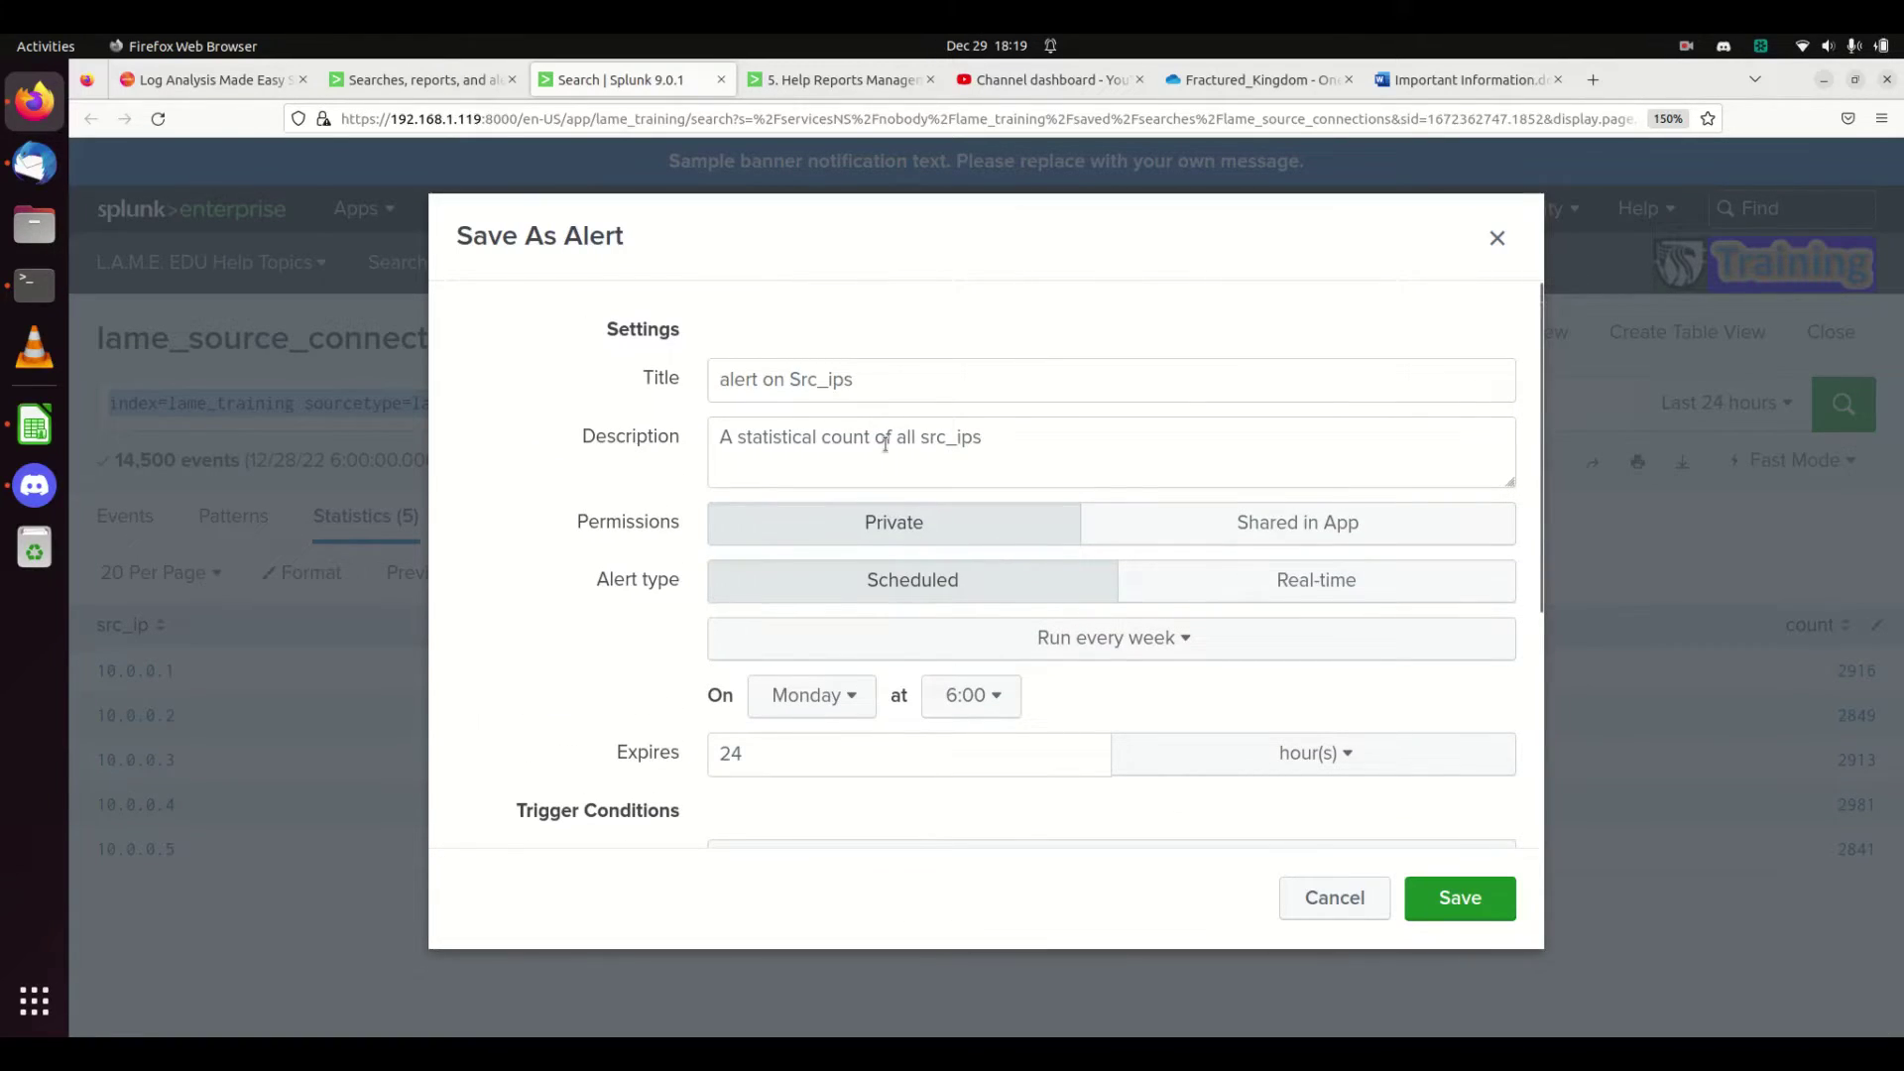
pyautogui.scroll(-3, 886, 426)
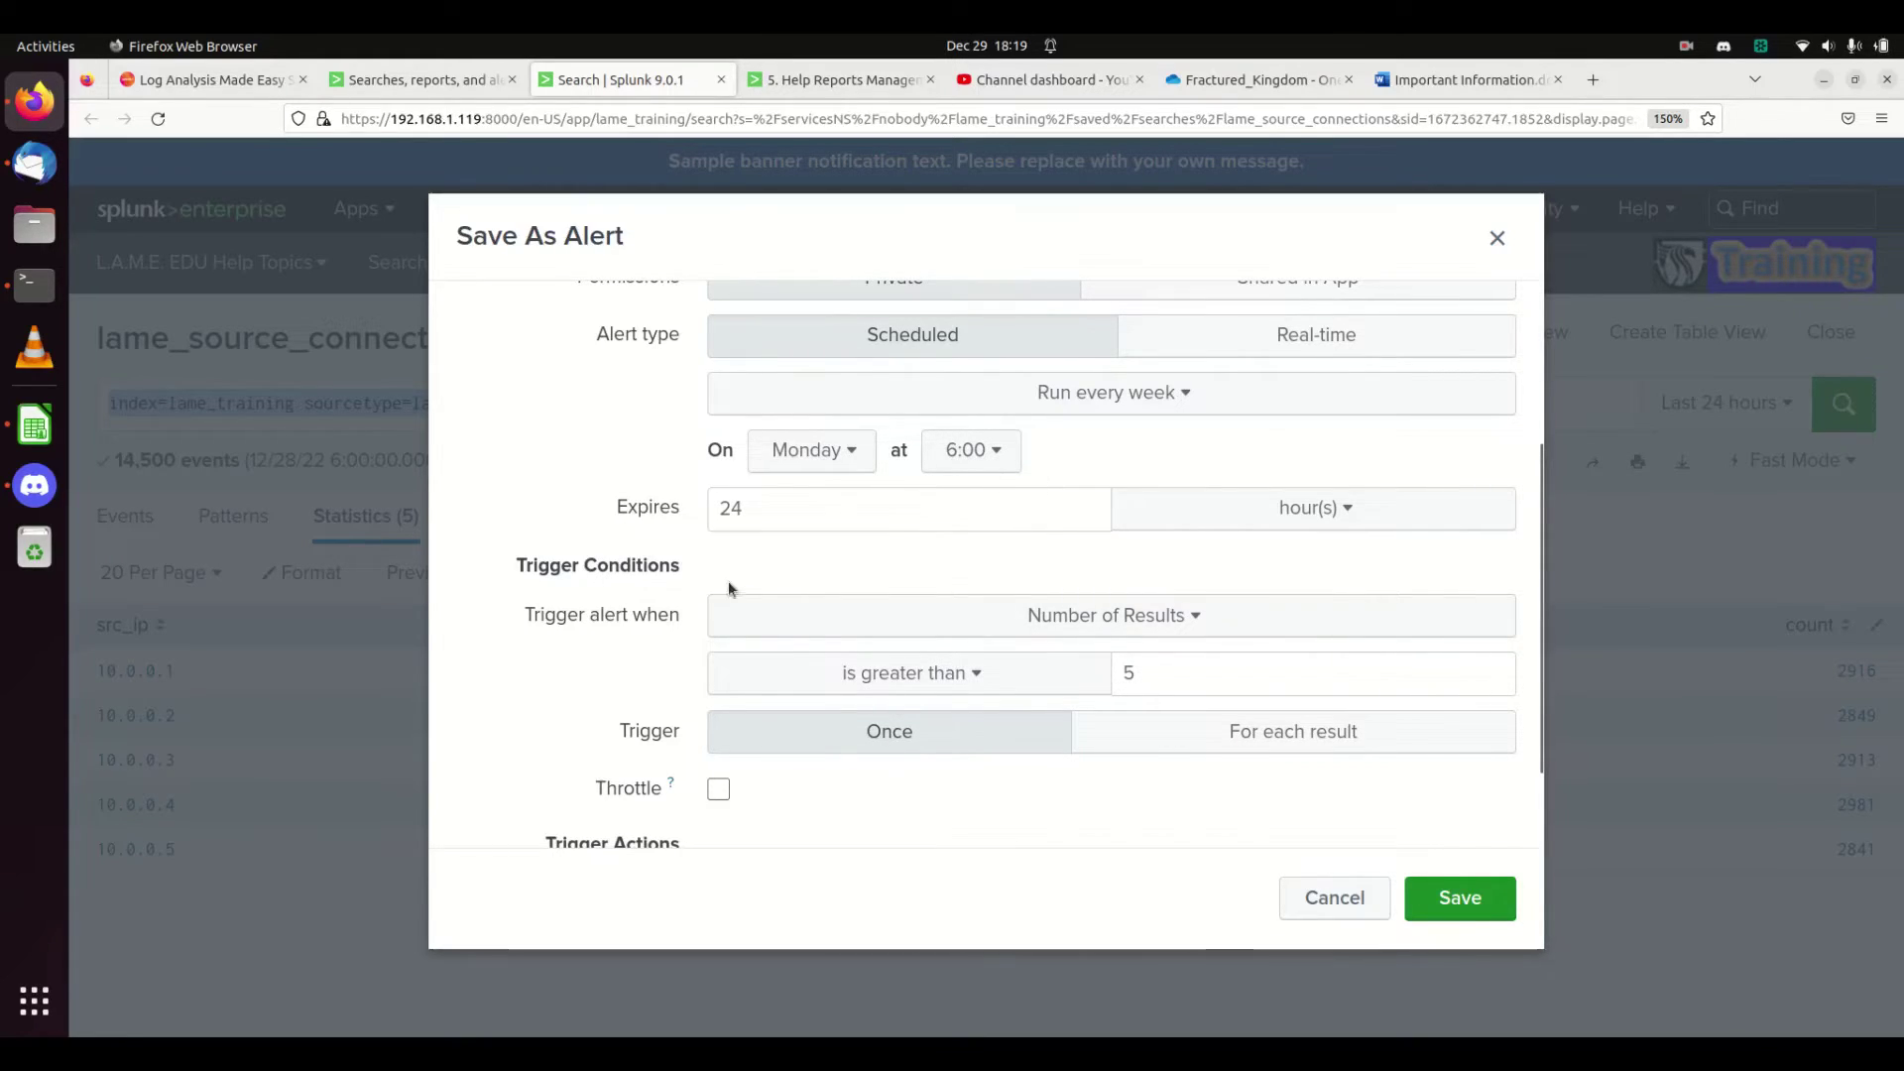
pyautogui.scroll(3, 898, 502)
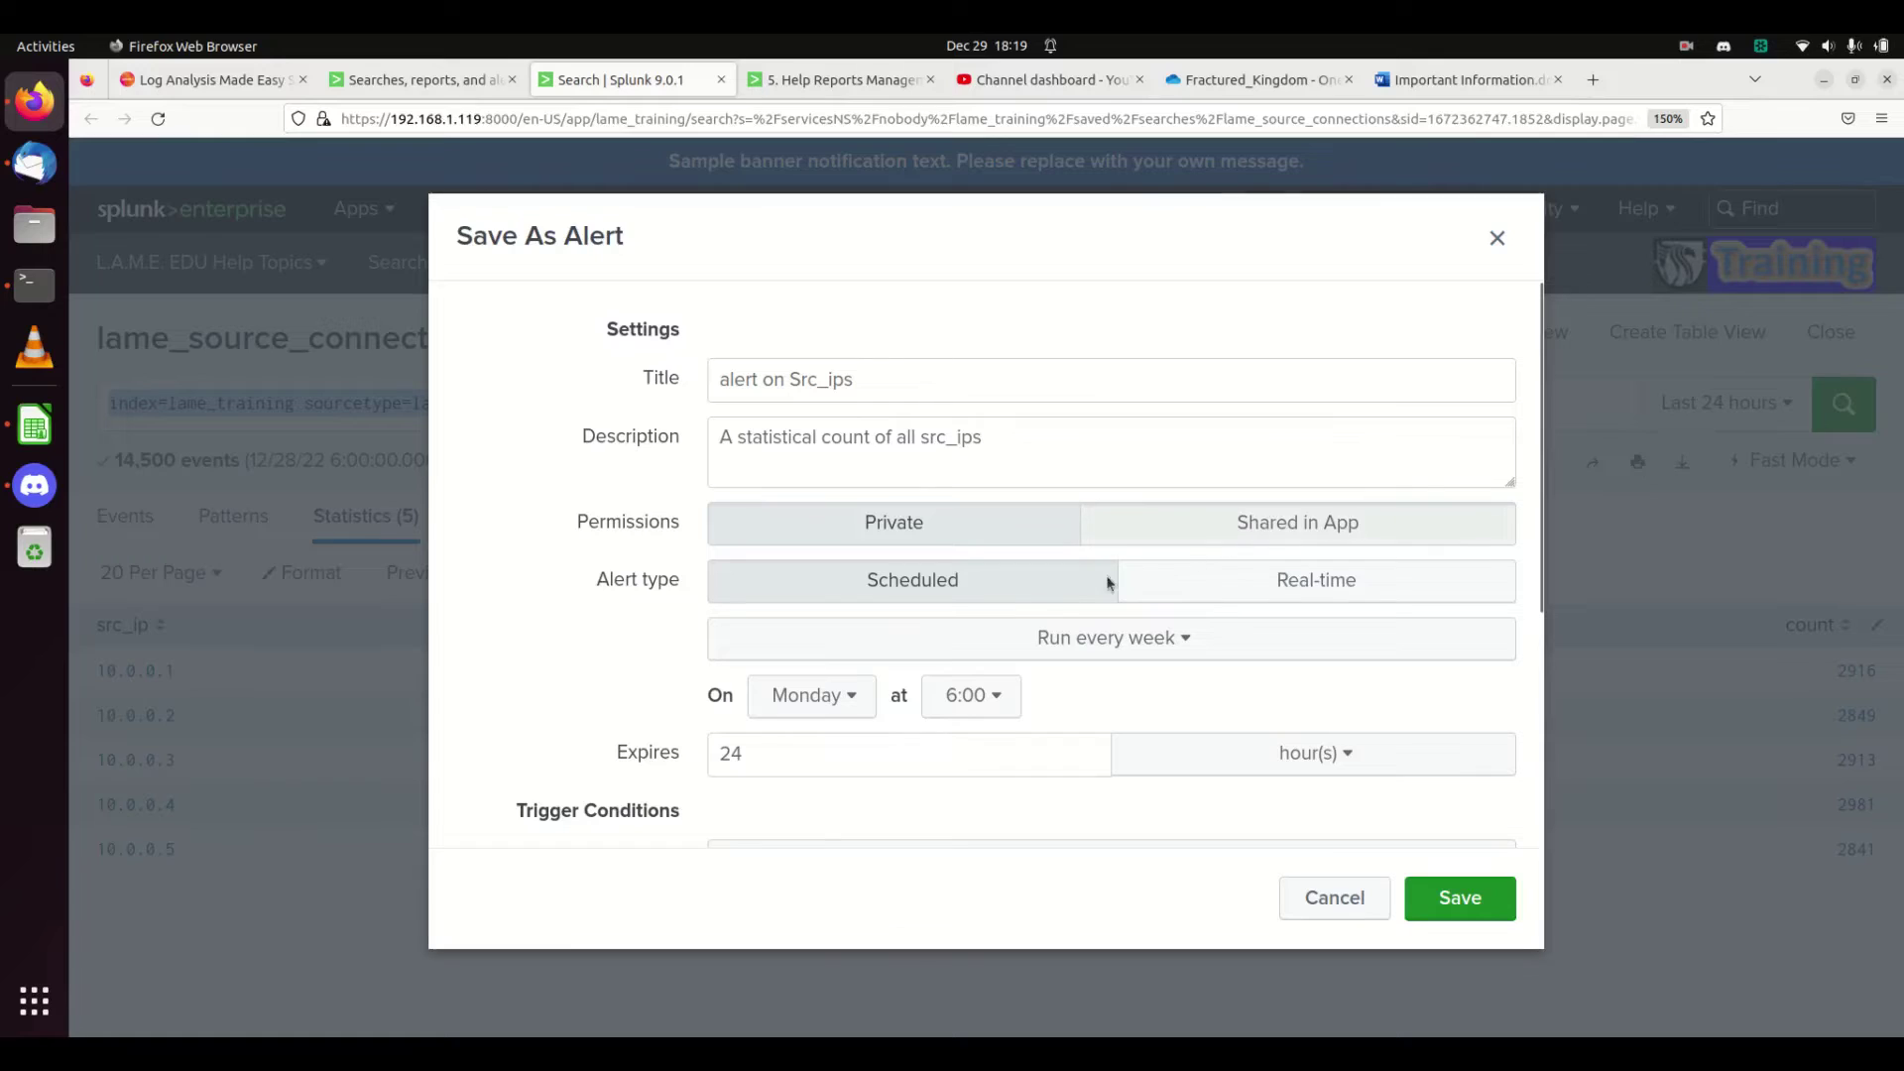
pyautogui.click(1121, 638)
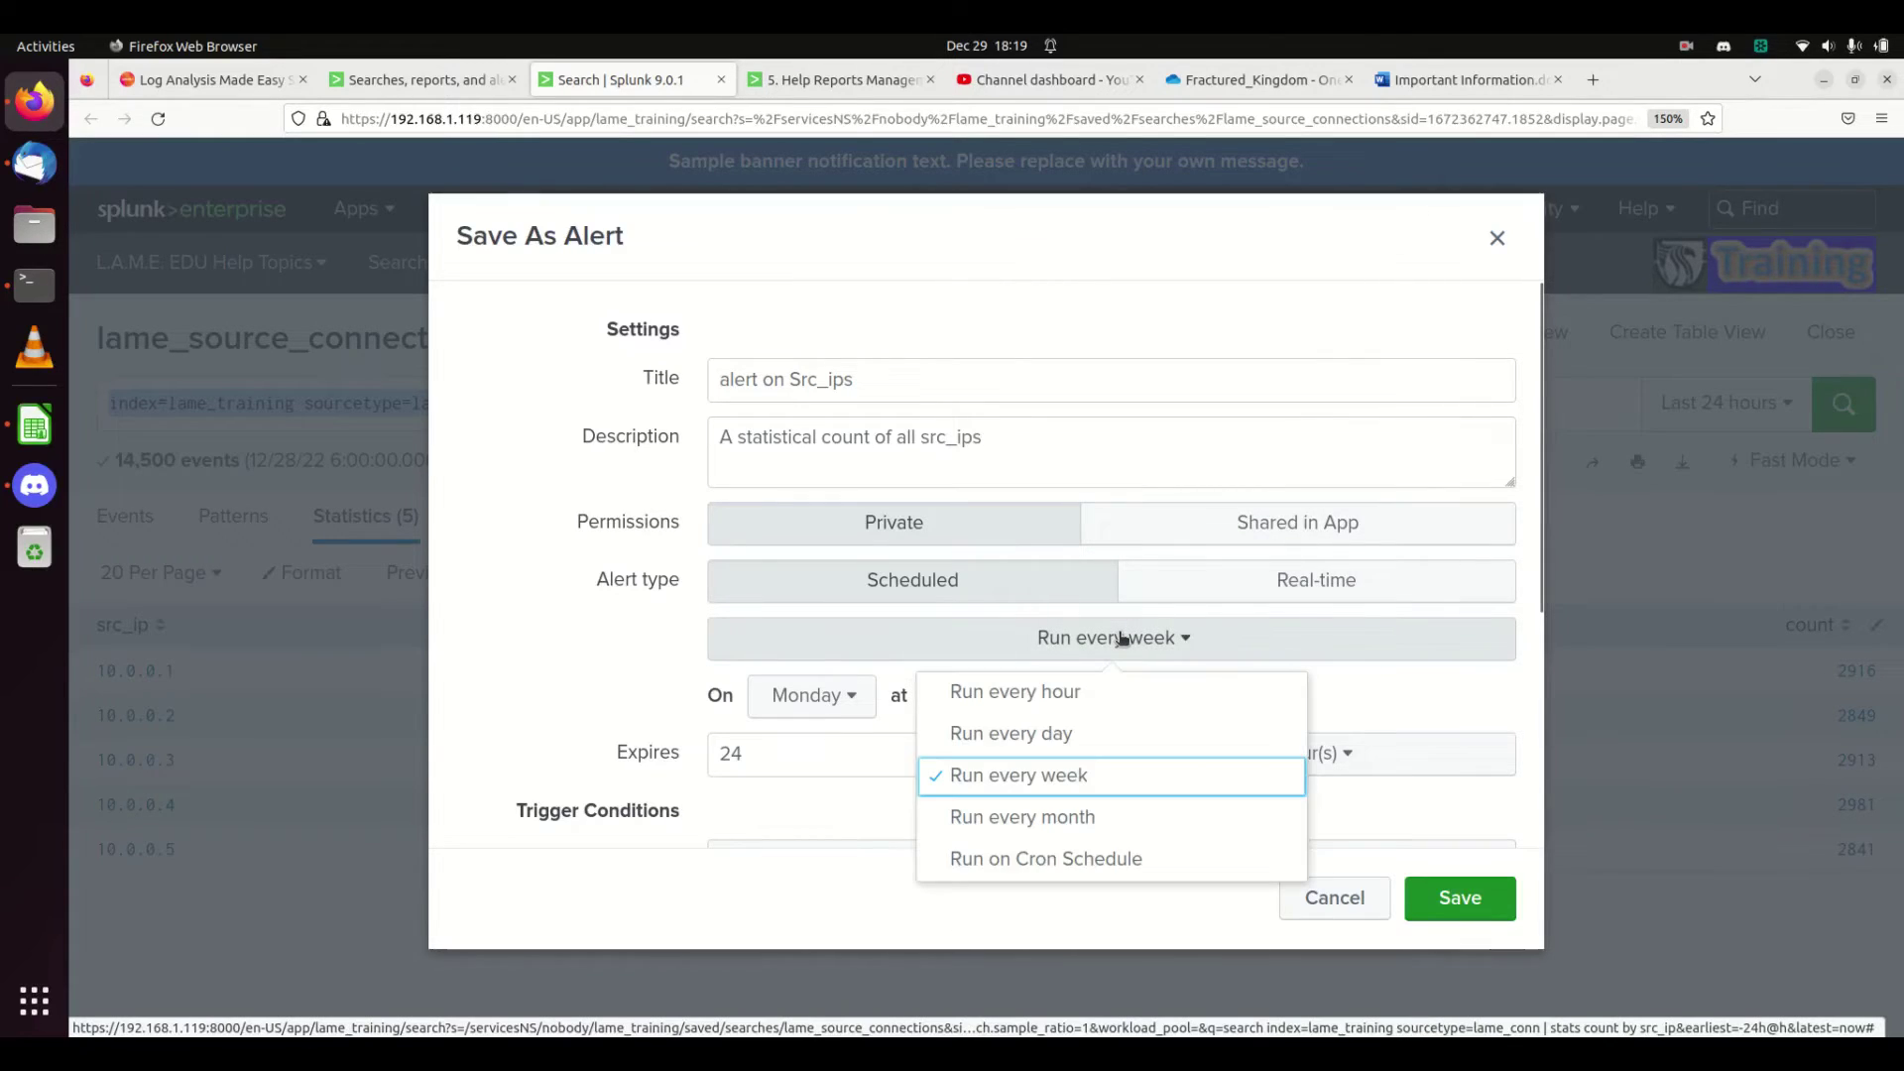
pyautogui.click(1032, 685)
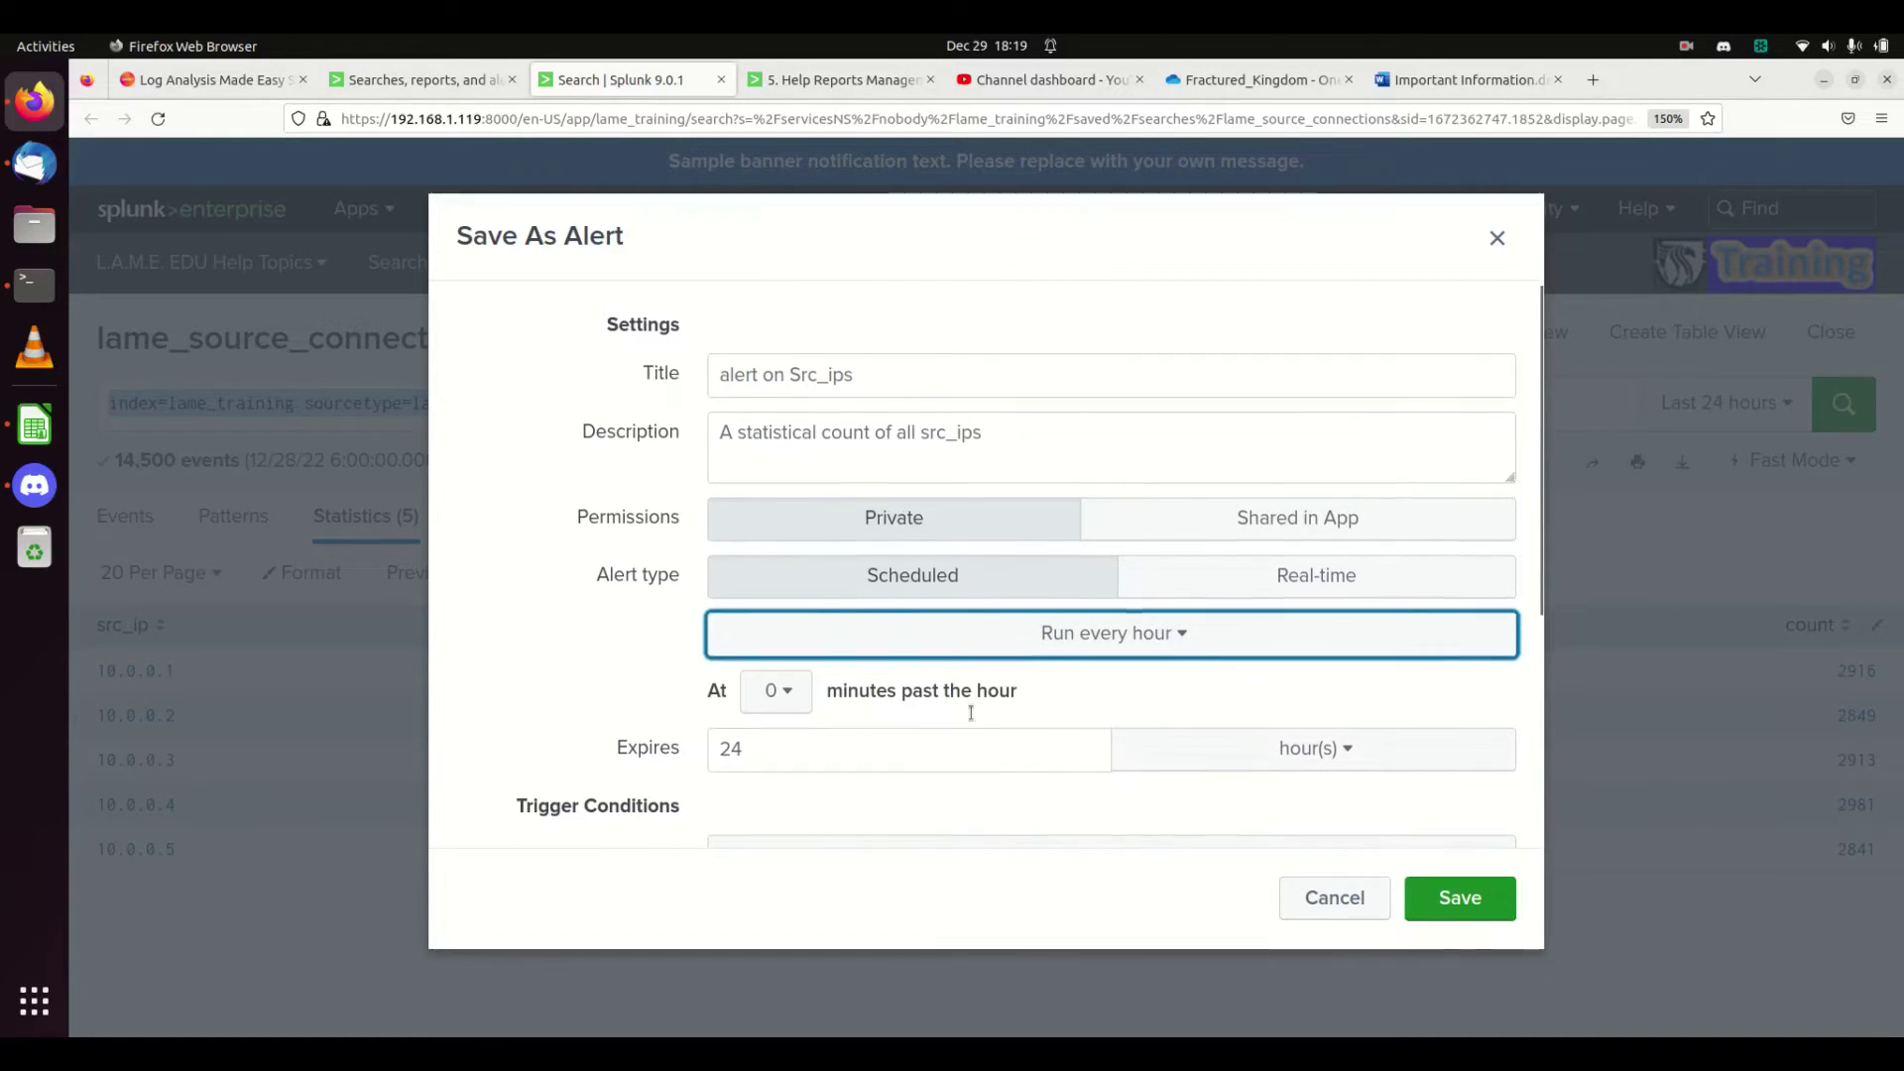
# Raise the trigger threshold to results greater than 6, keeping the 'is greater than' condition.
pyautogui.scroll(-3, 982, 676)
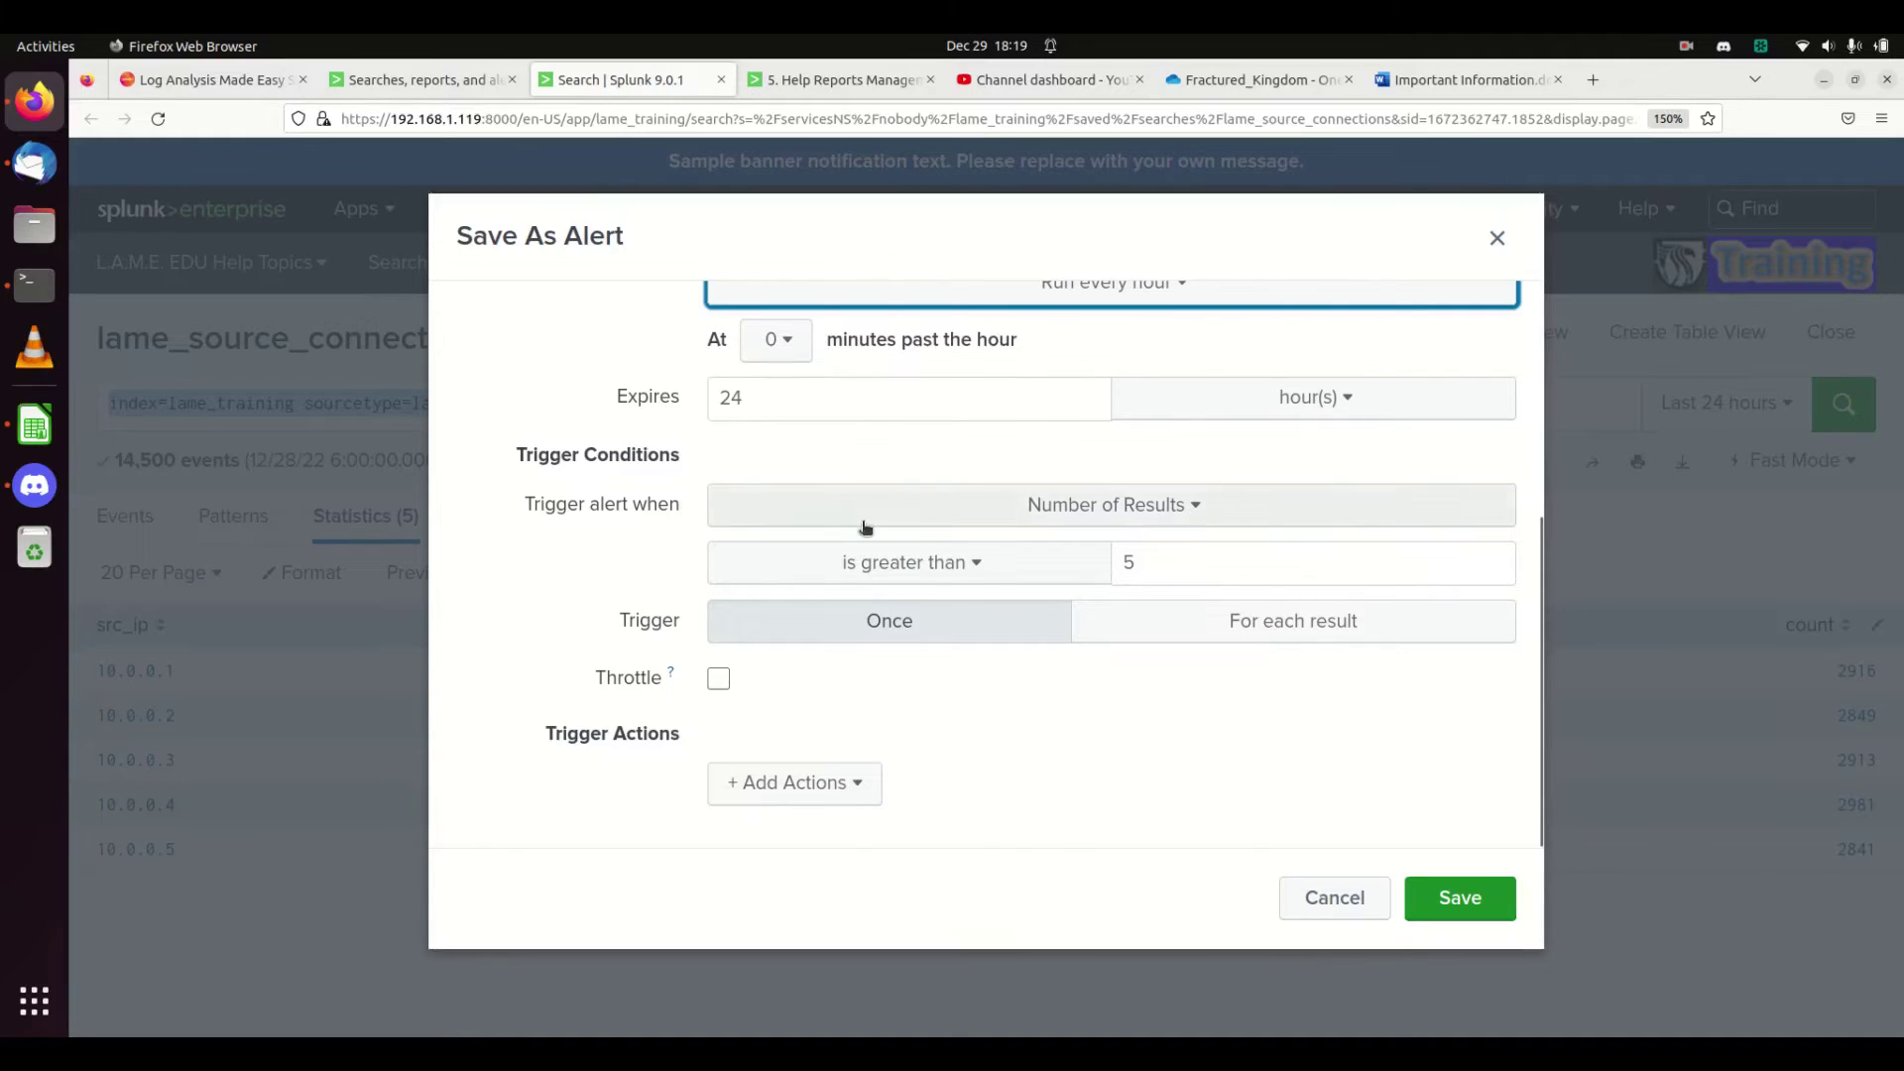
pyautogui.doubleClick(1169, 558)
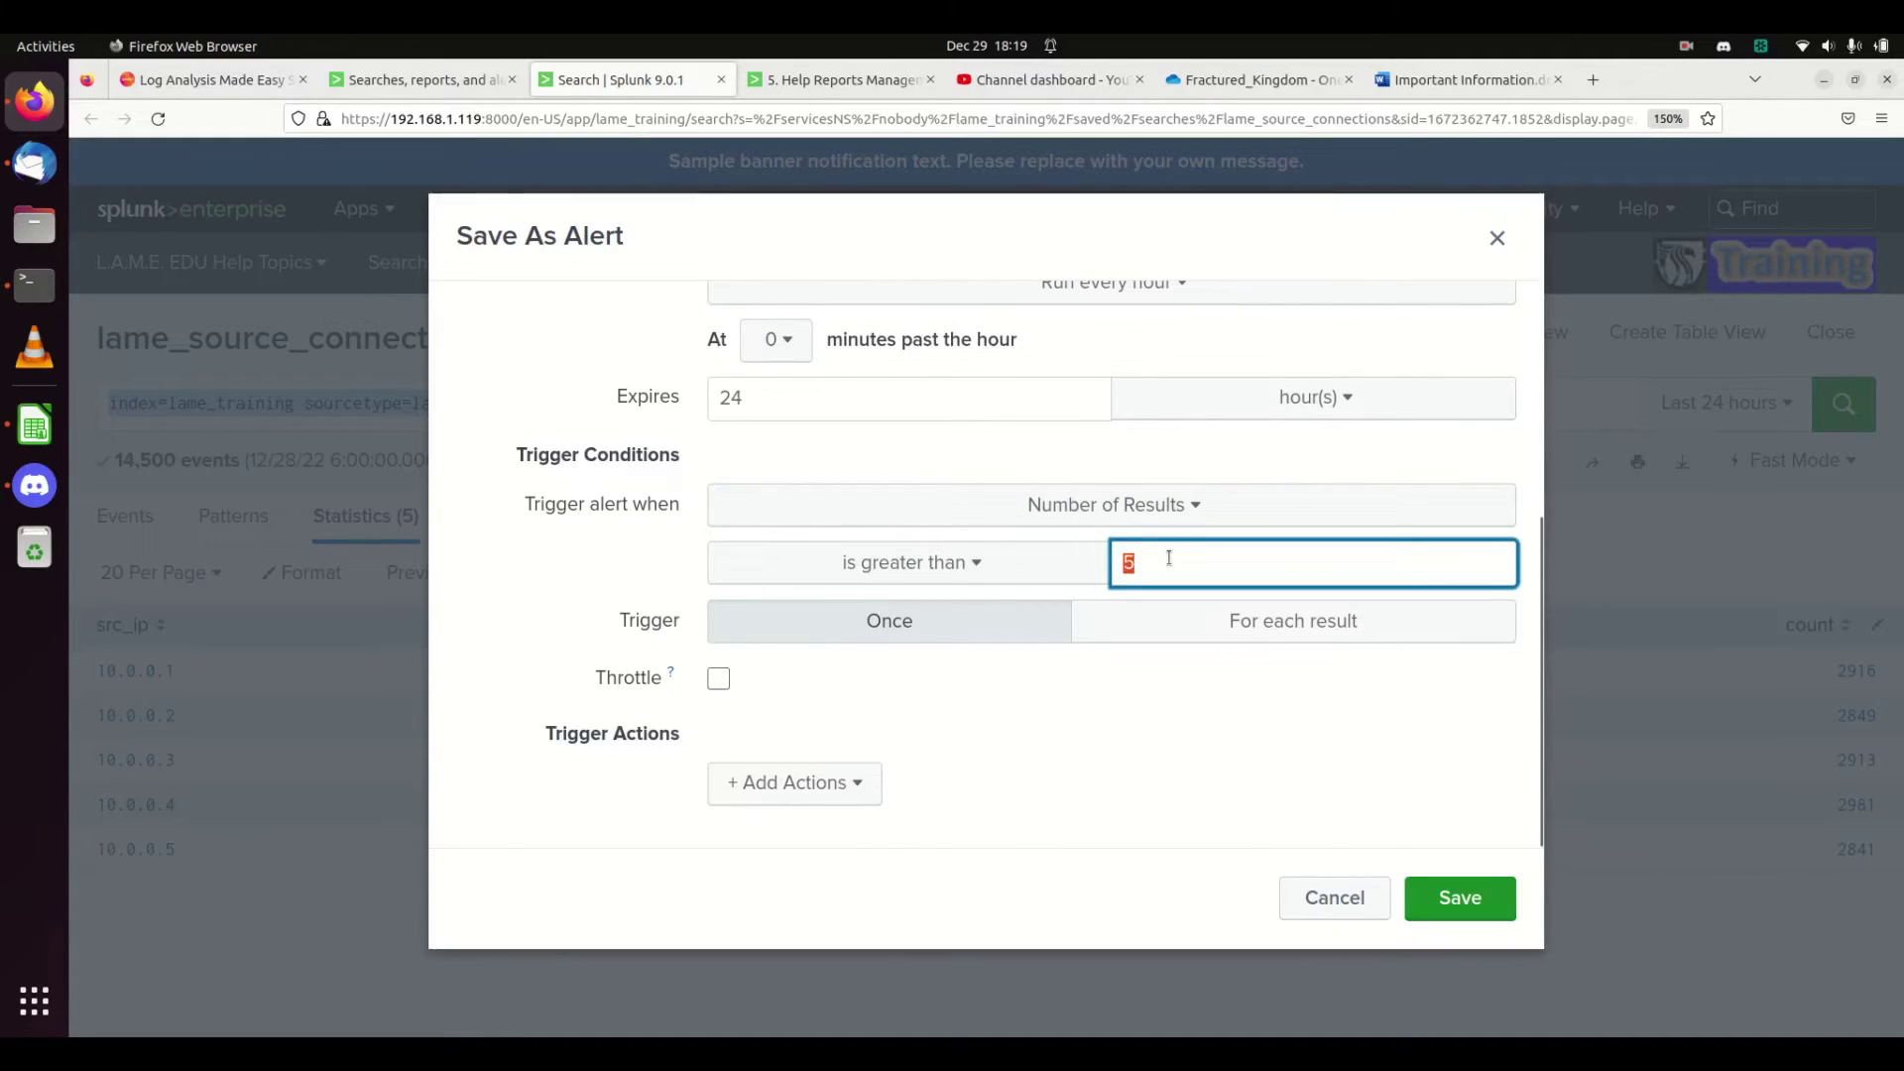
pyautogui.write('6')
pyautogui.click(823, 564)
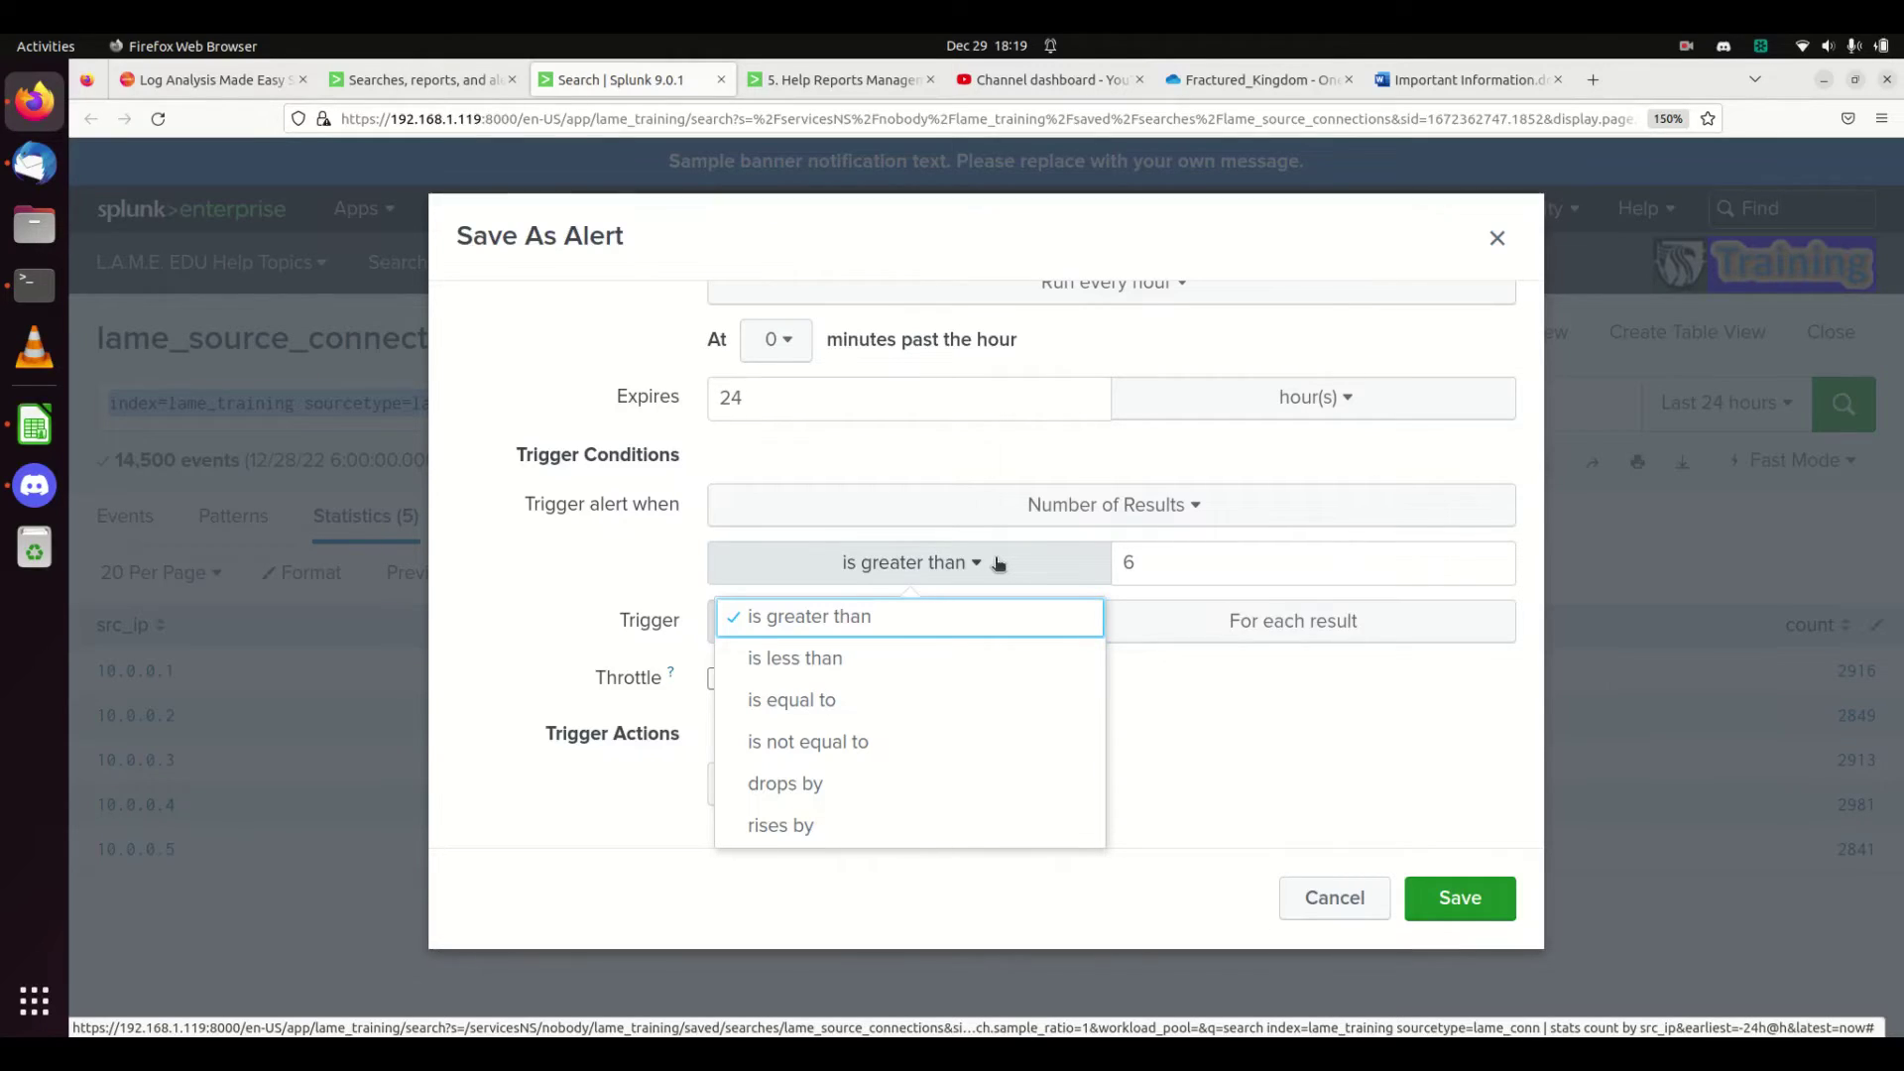
pyautogui.click(1024, 607)
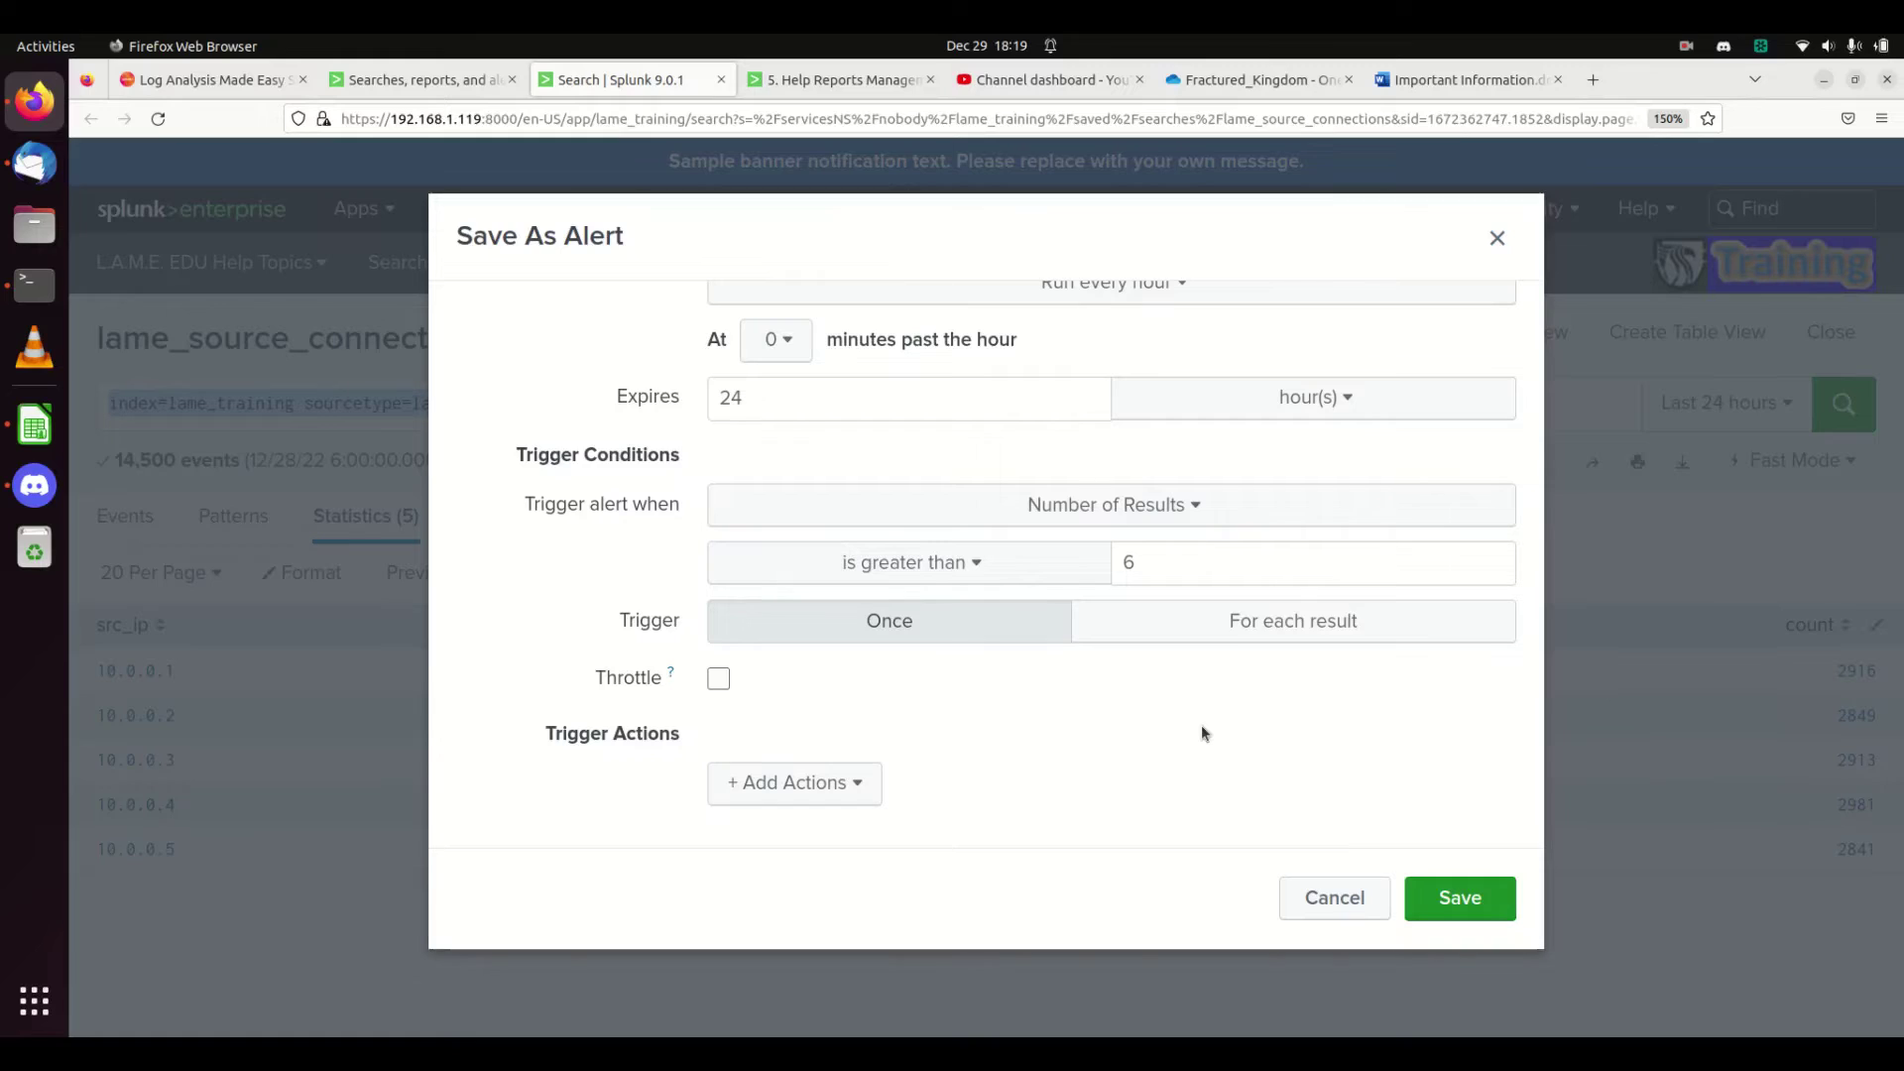
# Cancel the alert, check the Searches, Reports and Alerts list, and go to the Dashboards page.
pyautogui.click(1349, 898)
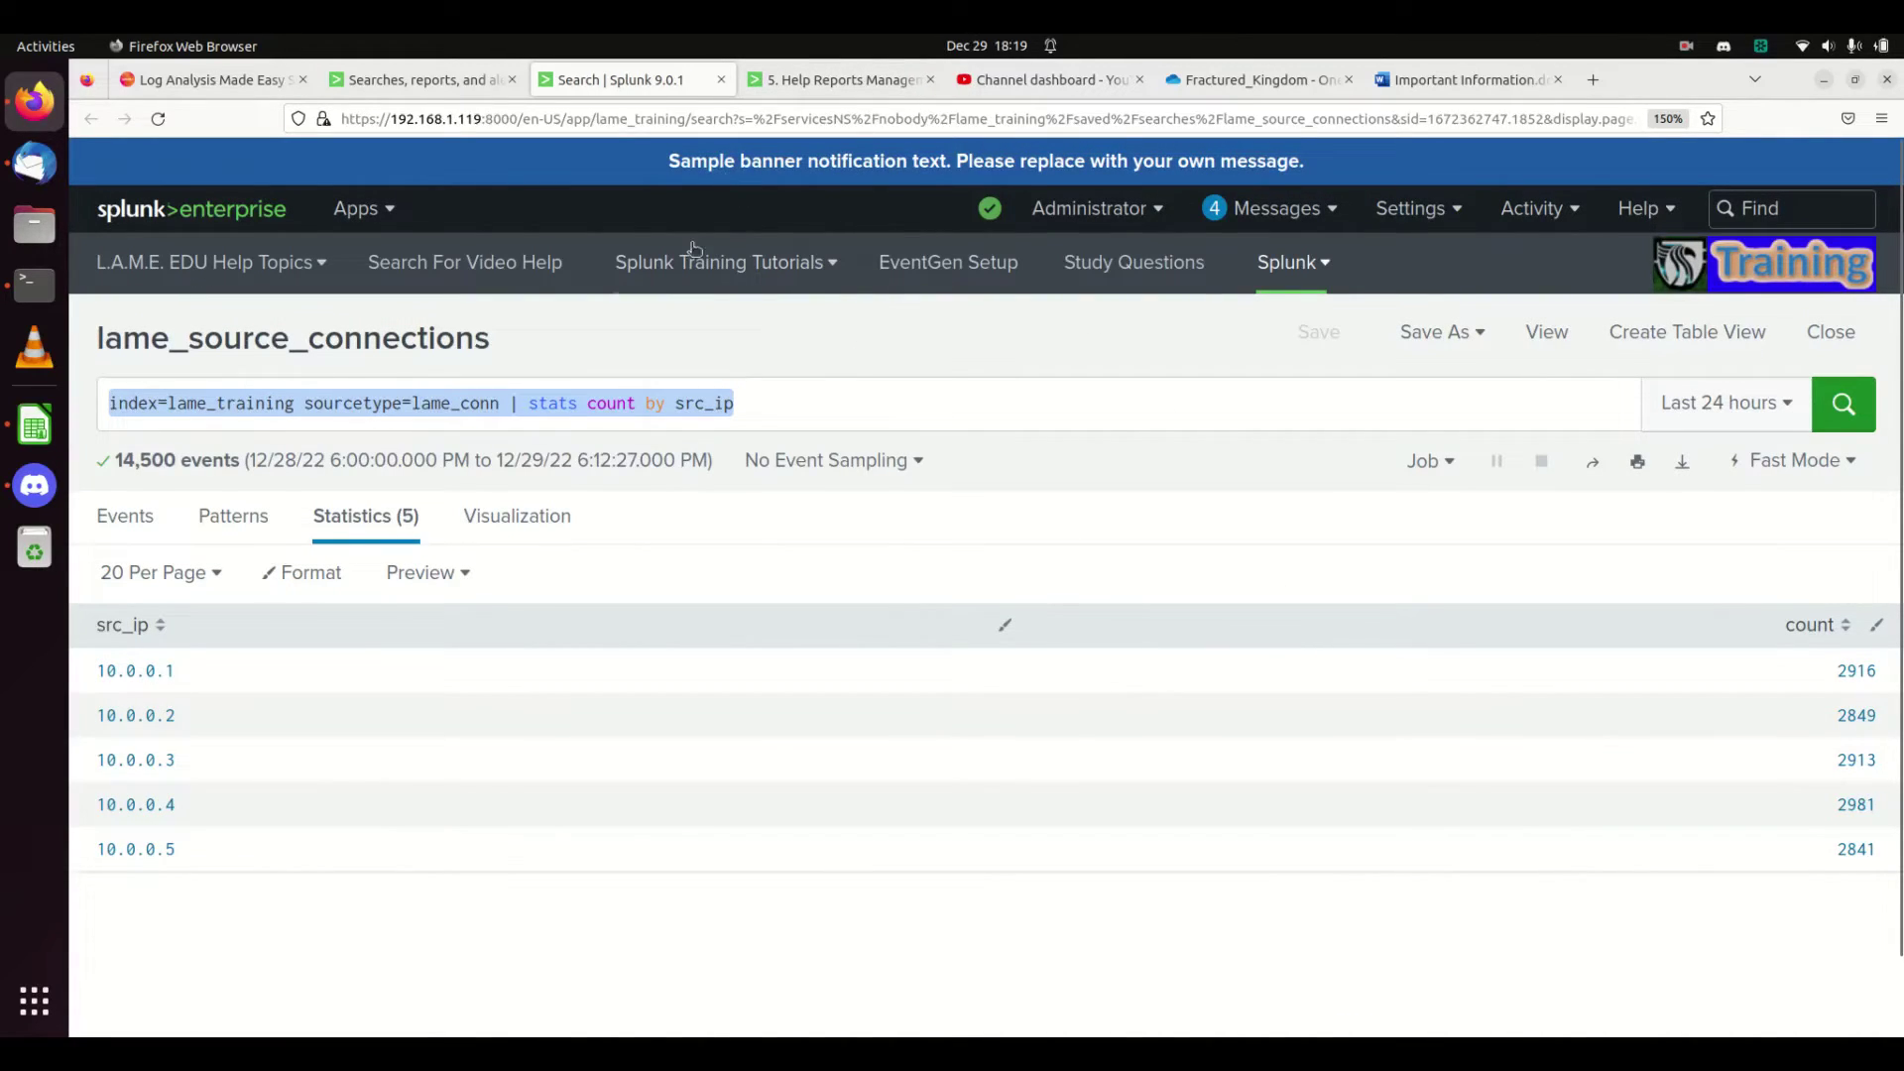
pyautogui.click(1284, 263)
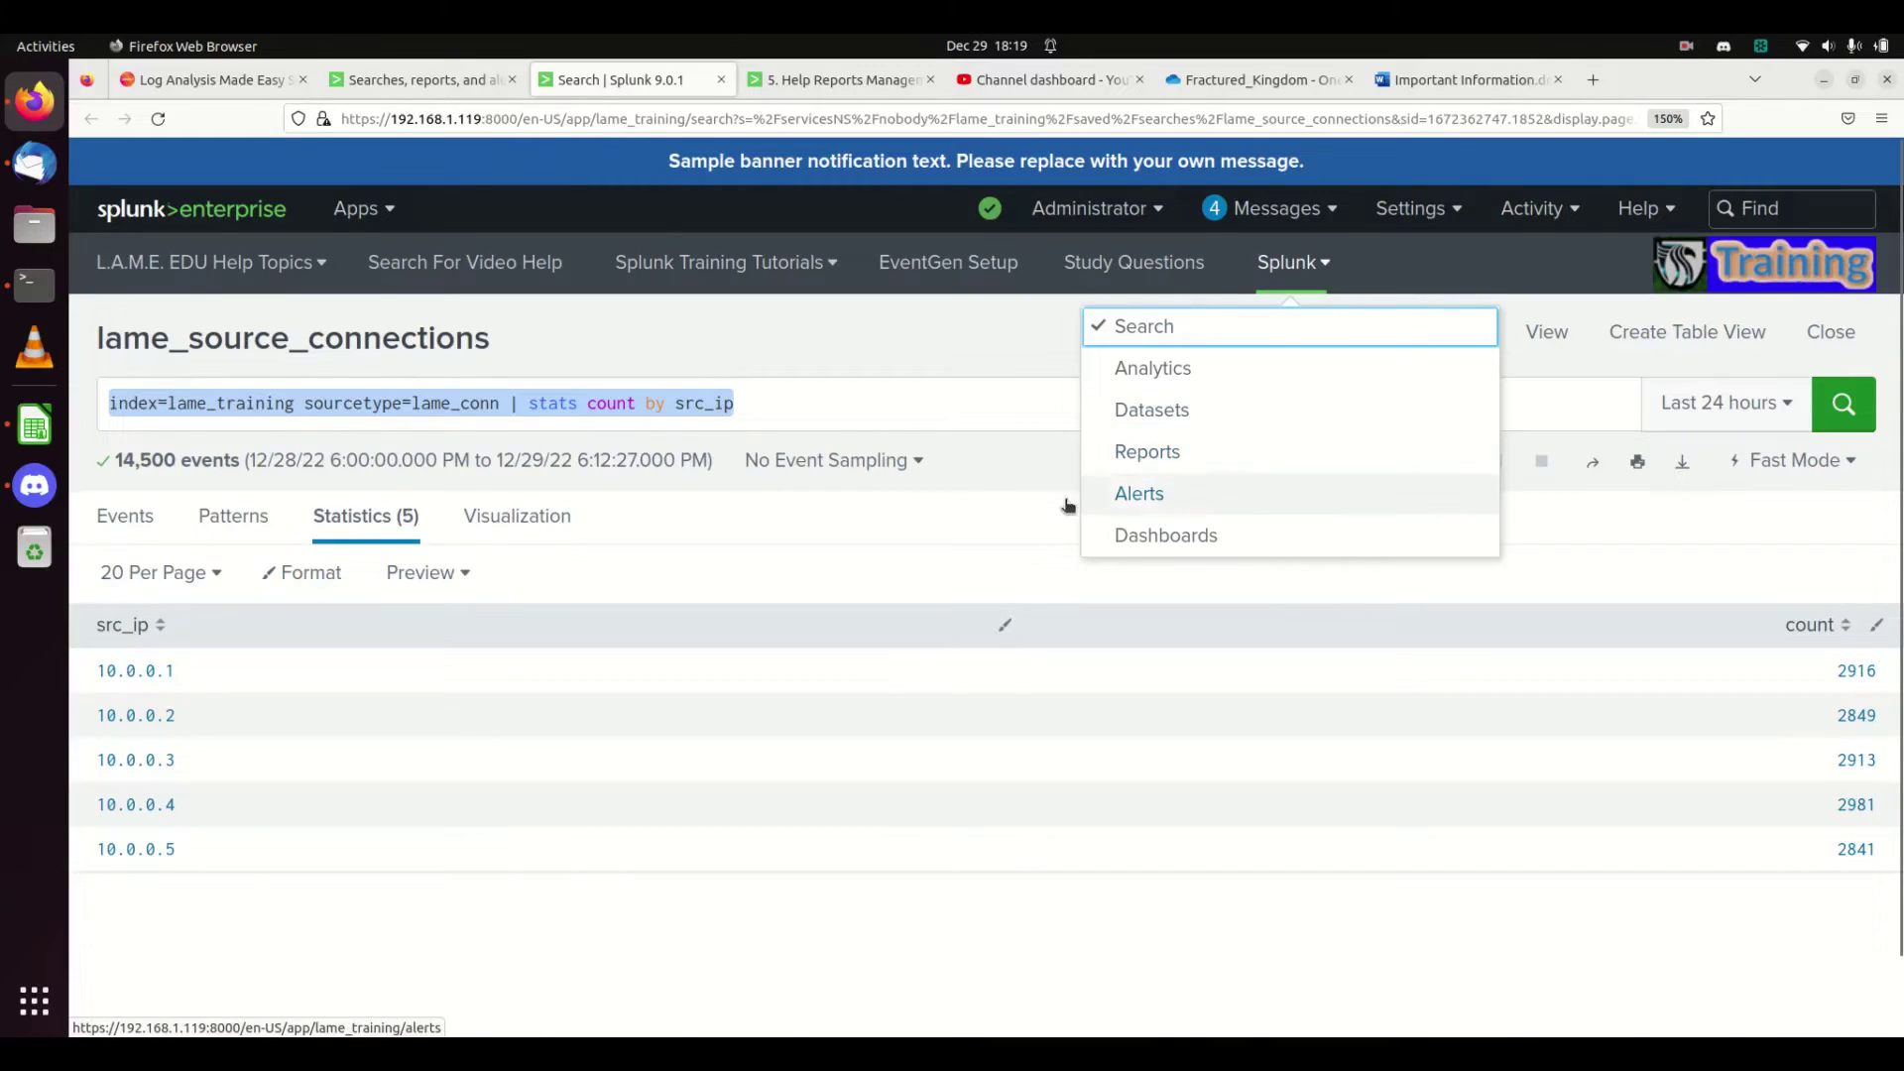
pyautogui.click(430, 82)
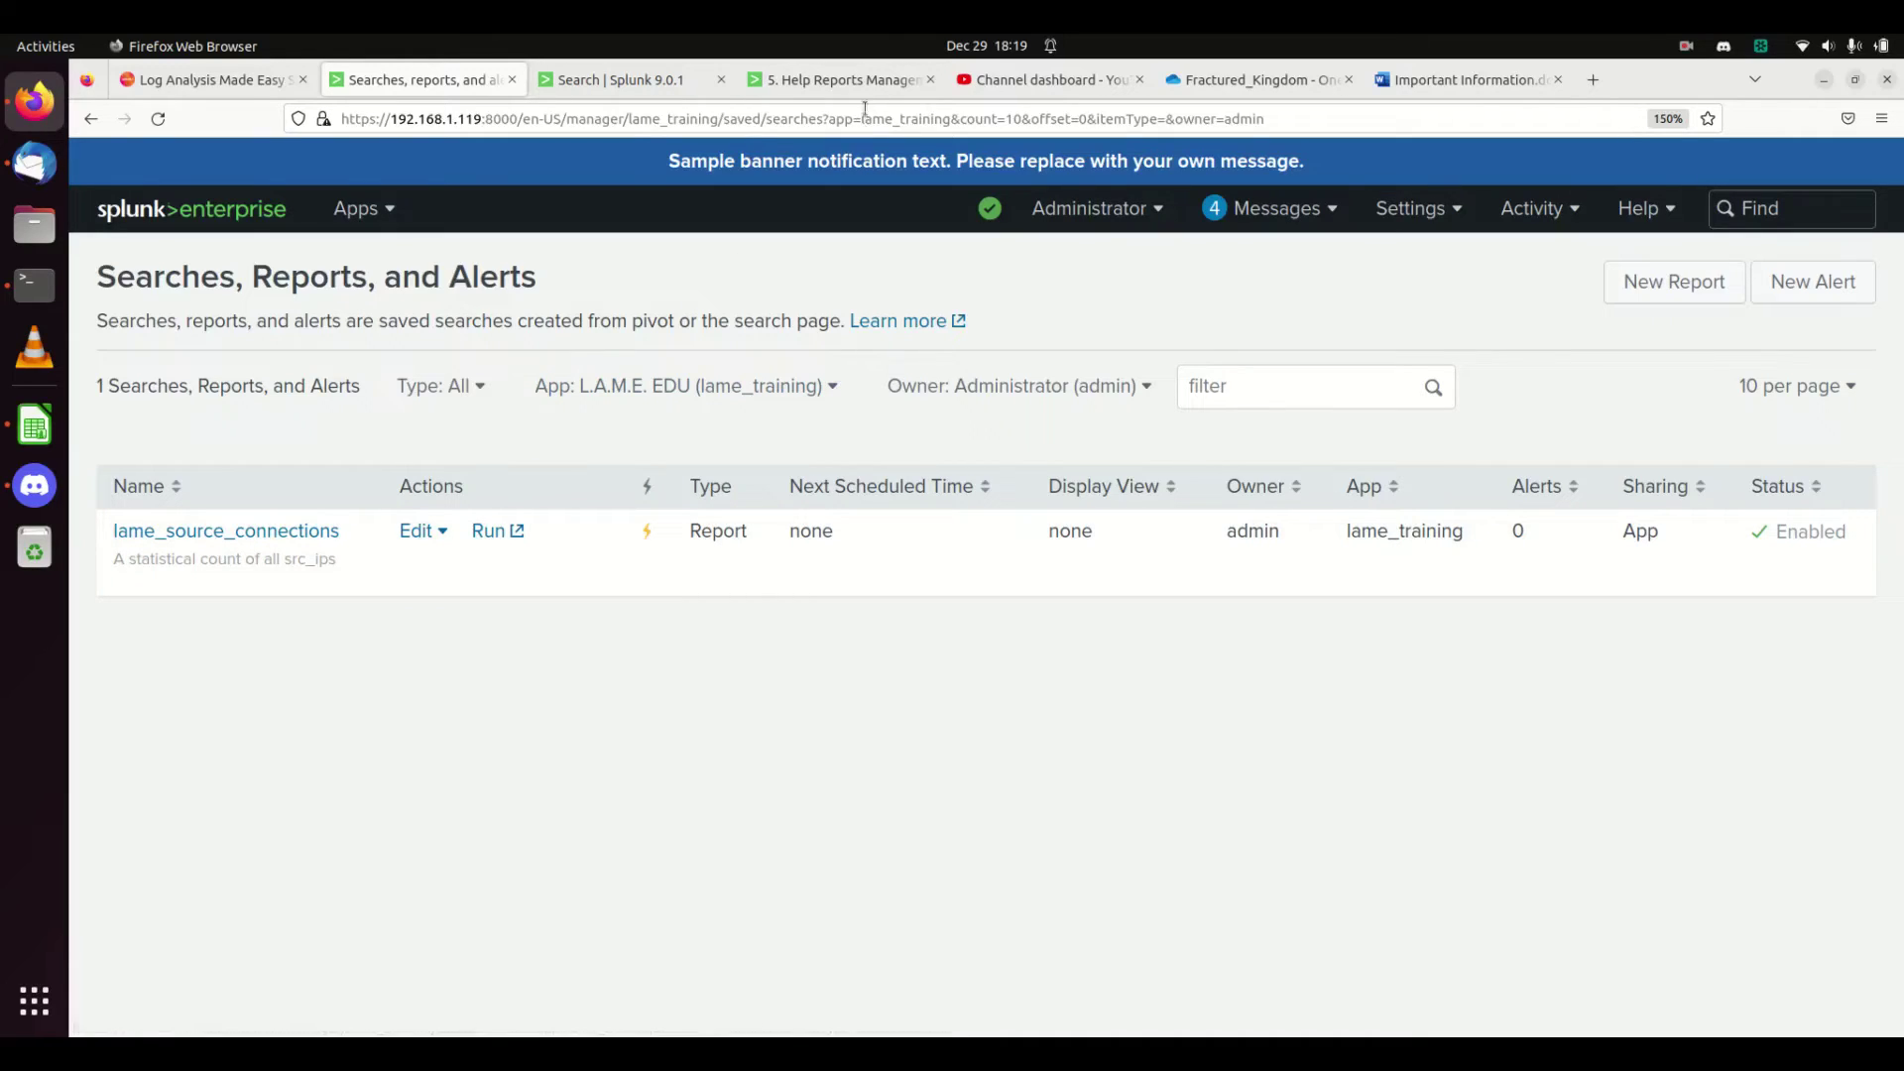
pyautogui.click(697, 82)
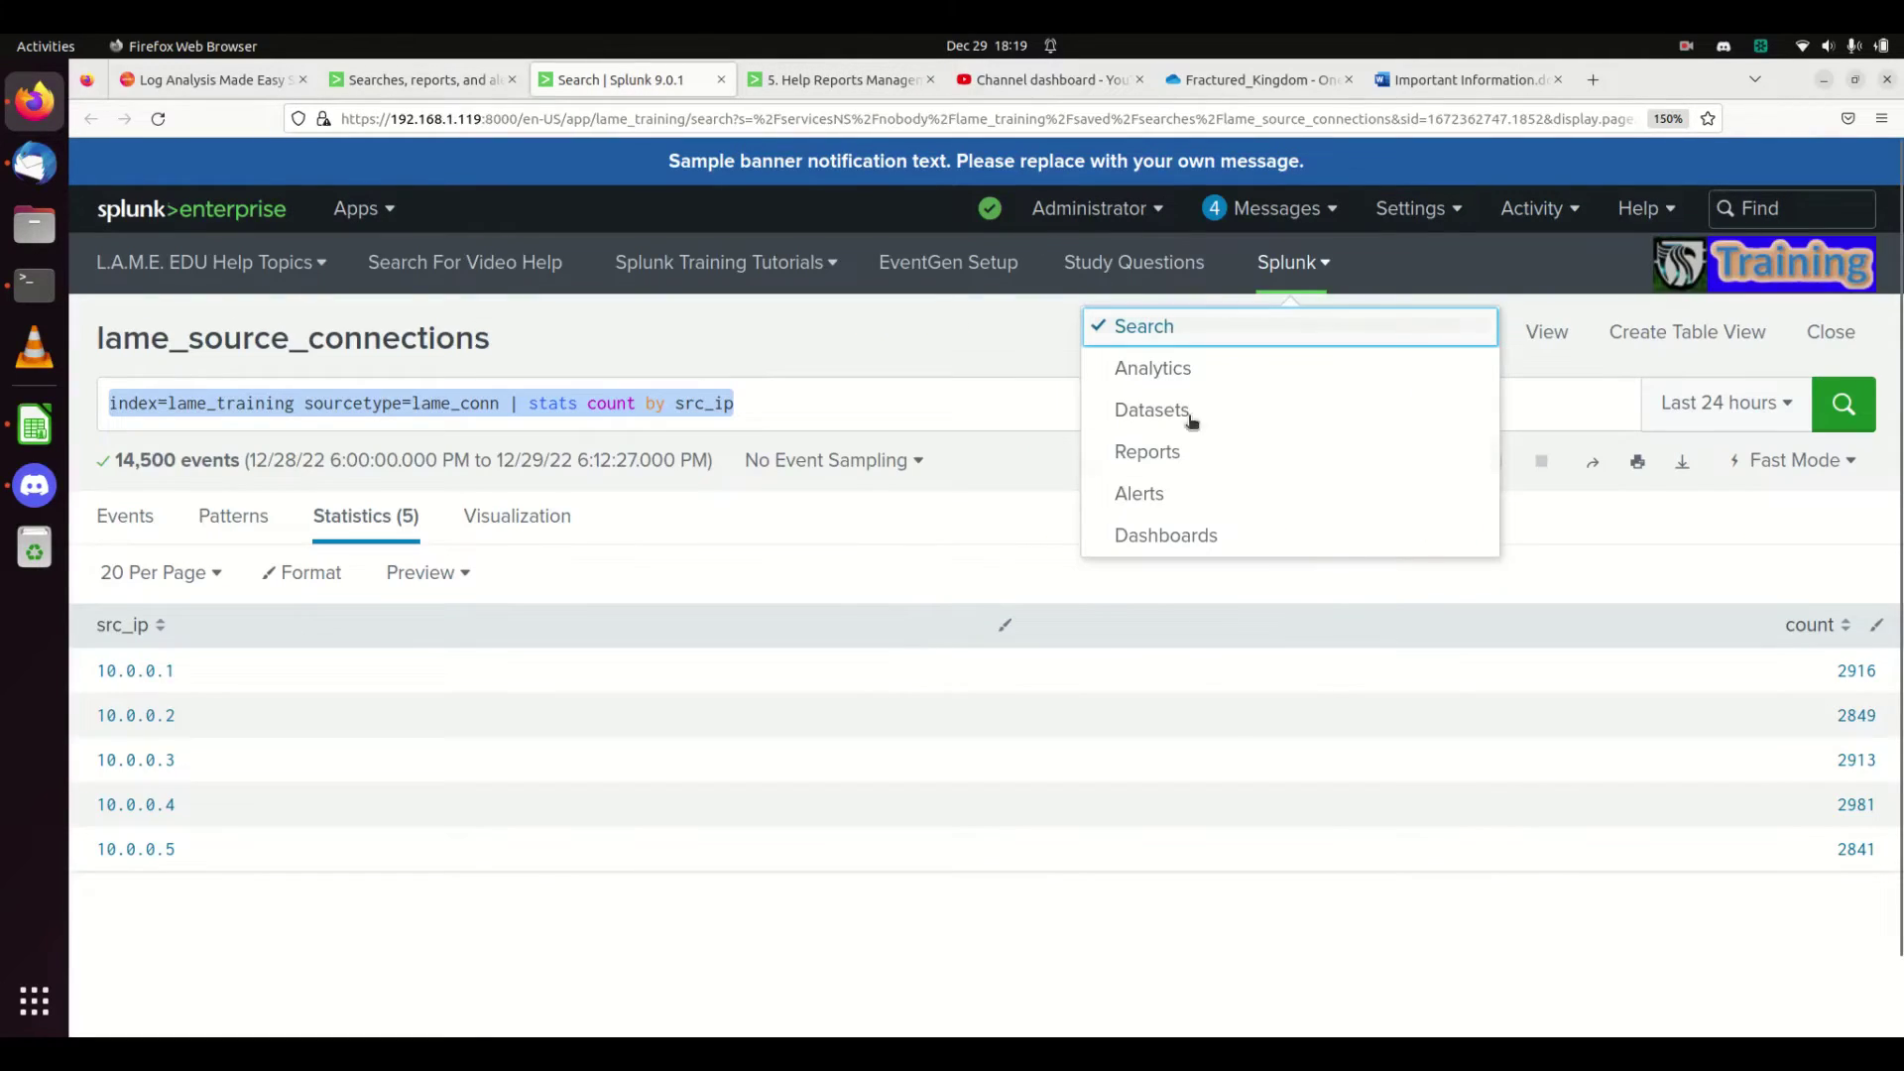
pyautogui.click(1175, 542)
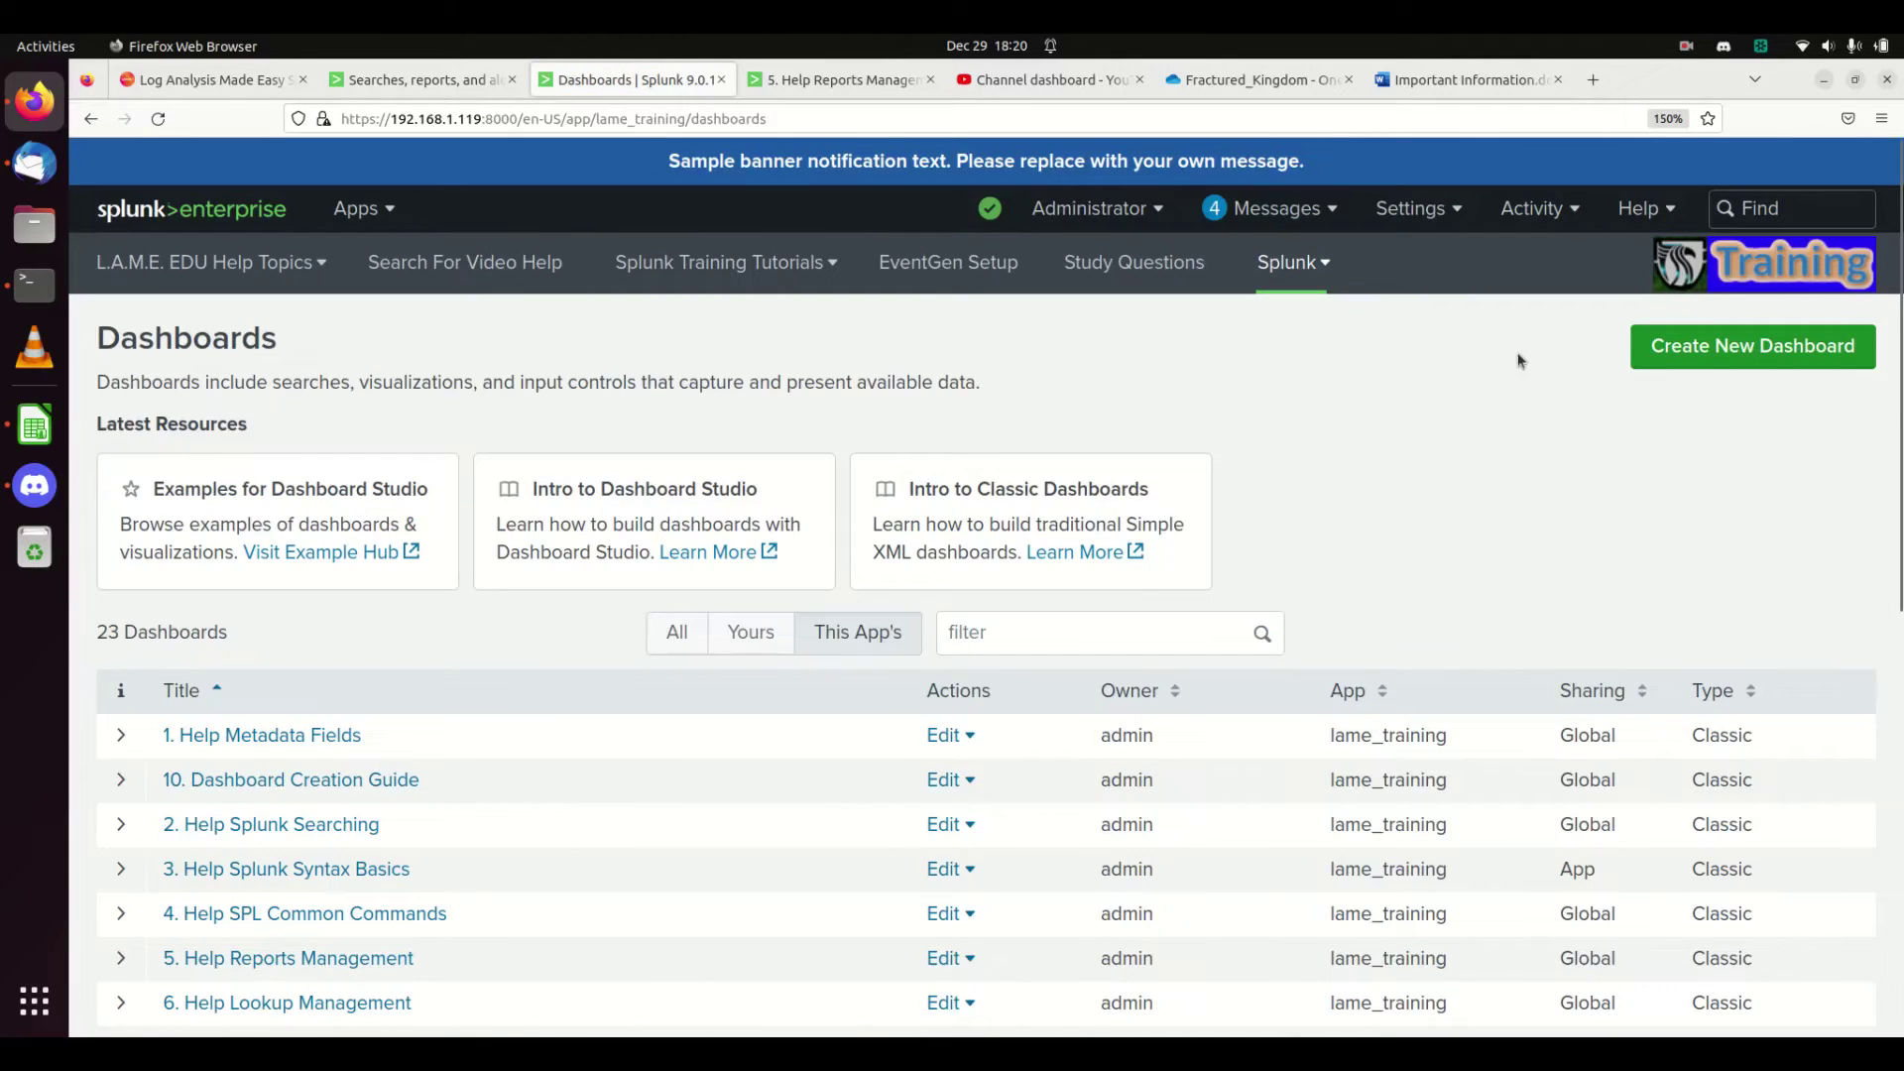
# Create a Classic dashboard titled 'Lame Report Tutorial' with Shared in App permissions.
pyautogui.click(1666, 349)
pyautogui.click(986, 367)
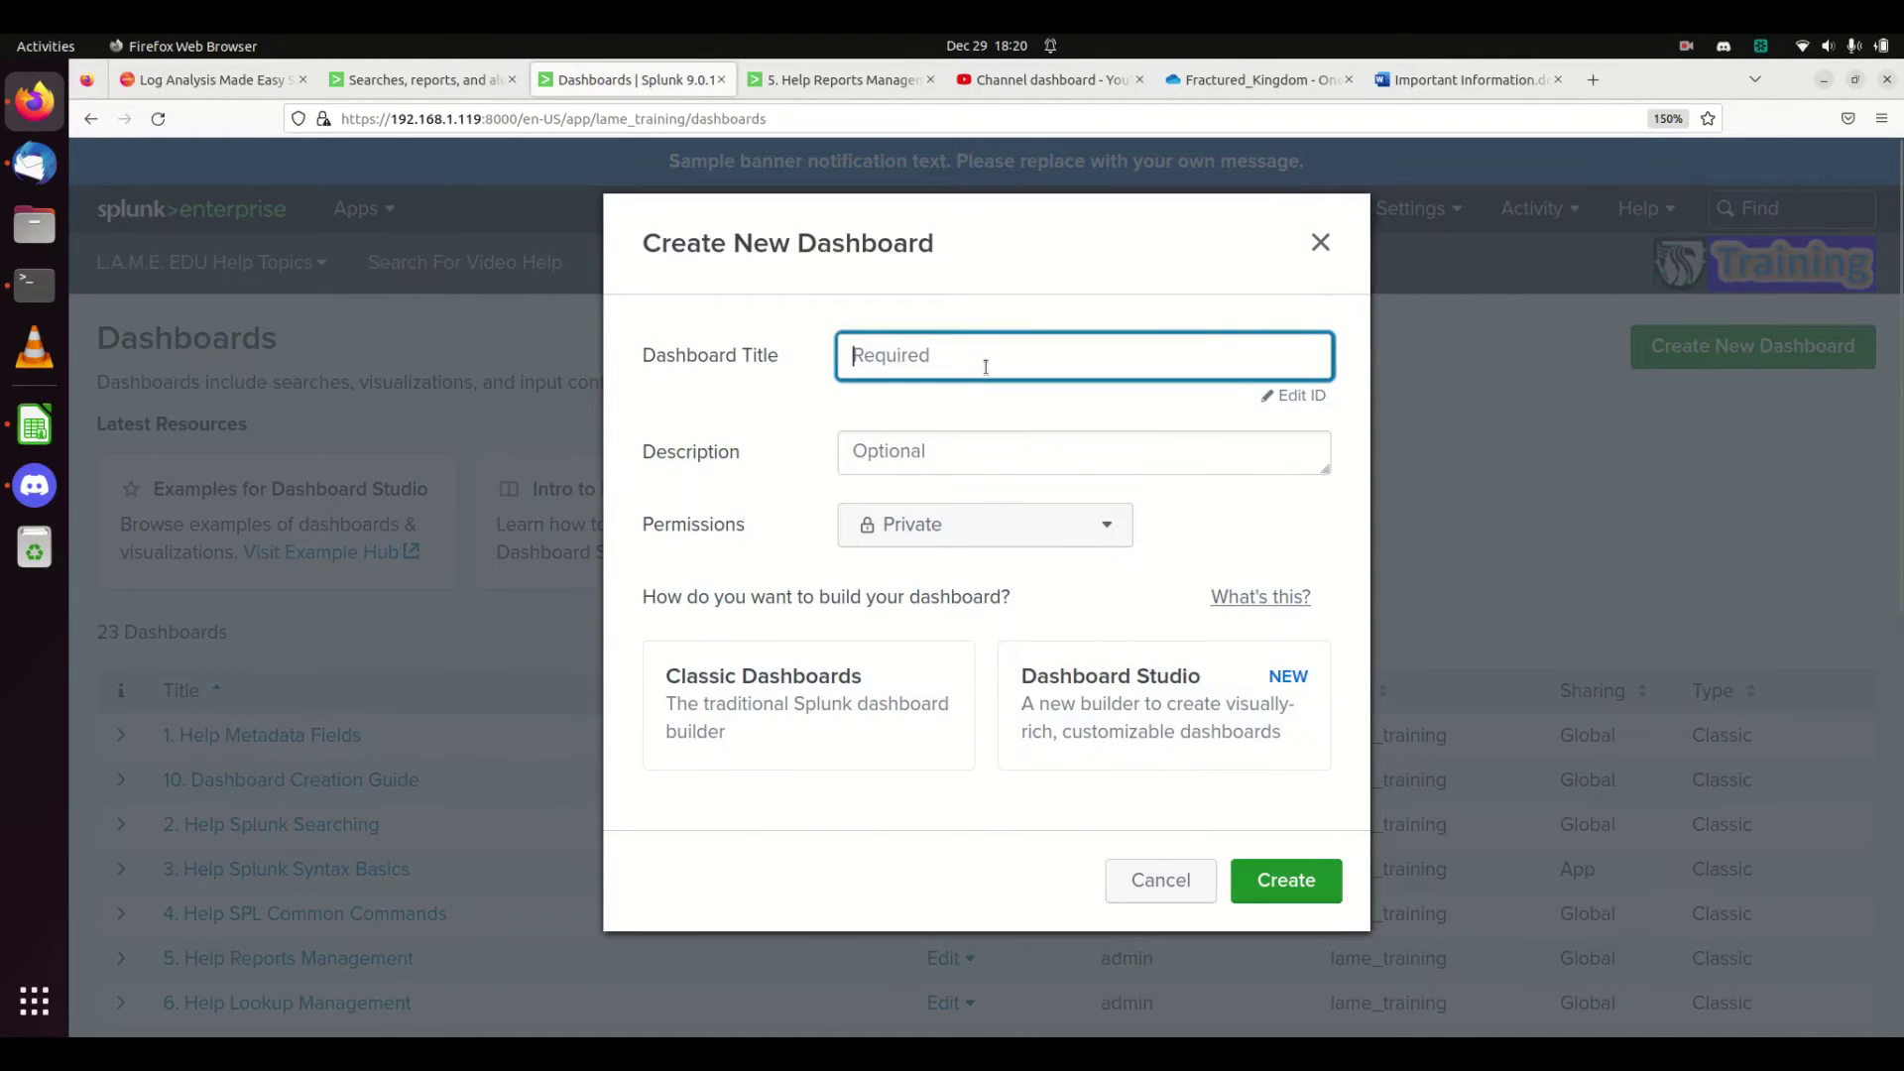
pyautogui.write('Lame Report D')
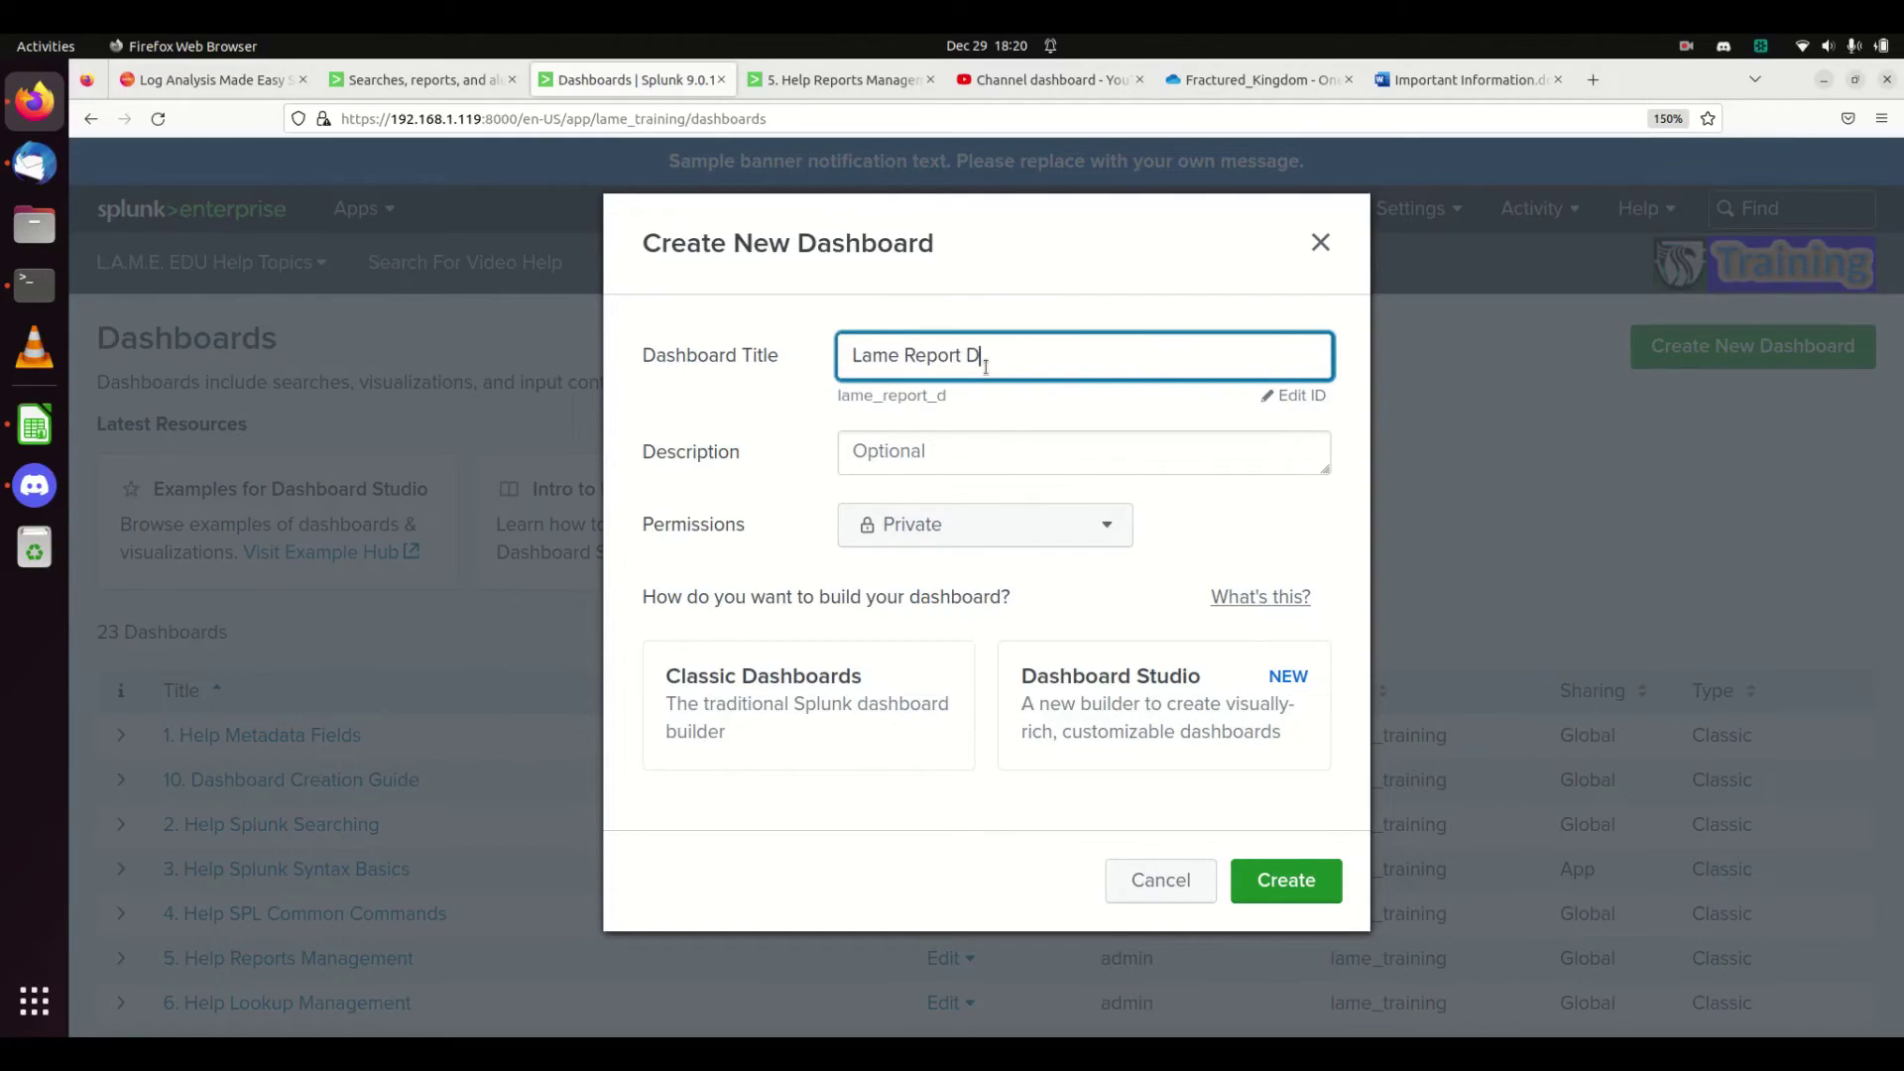
pyautogui.press('BackSpace')
pyautogui.write('Tutorial')
pyautogui.click(999, 521)
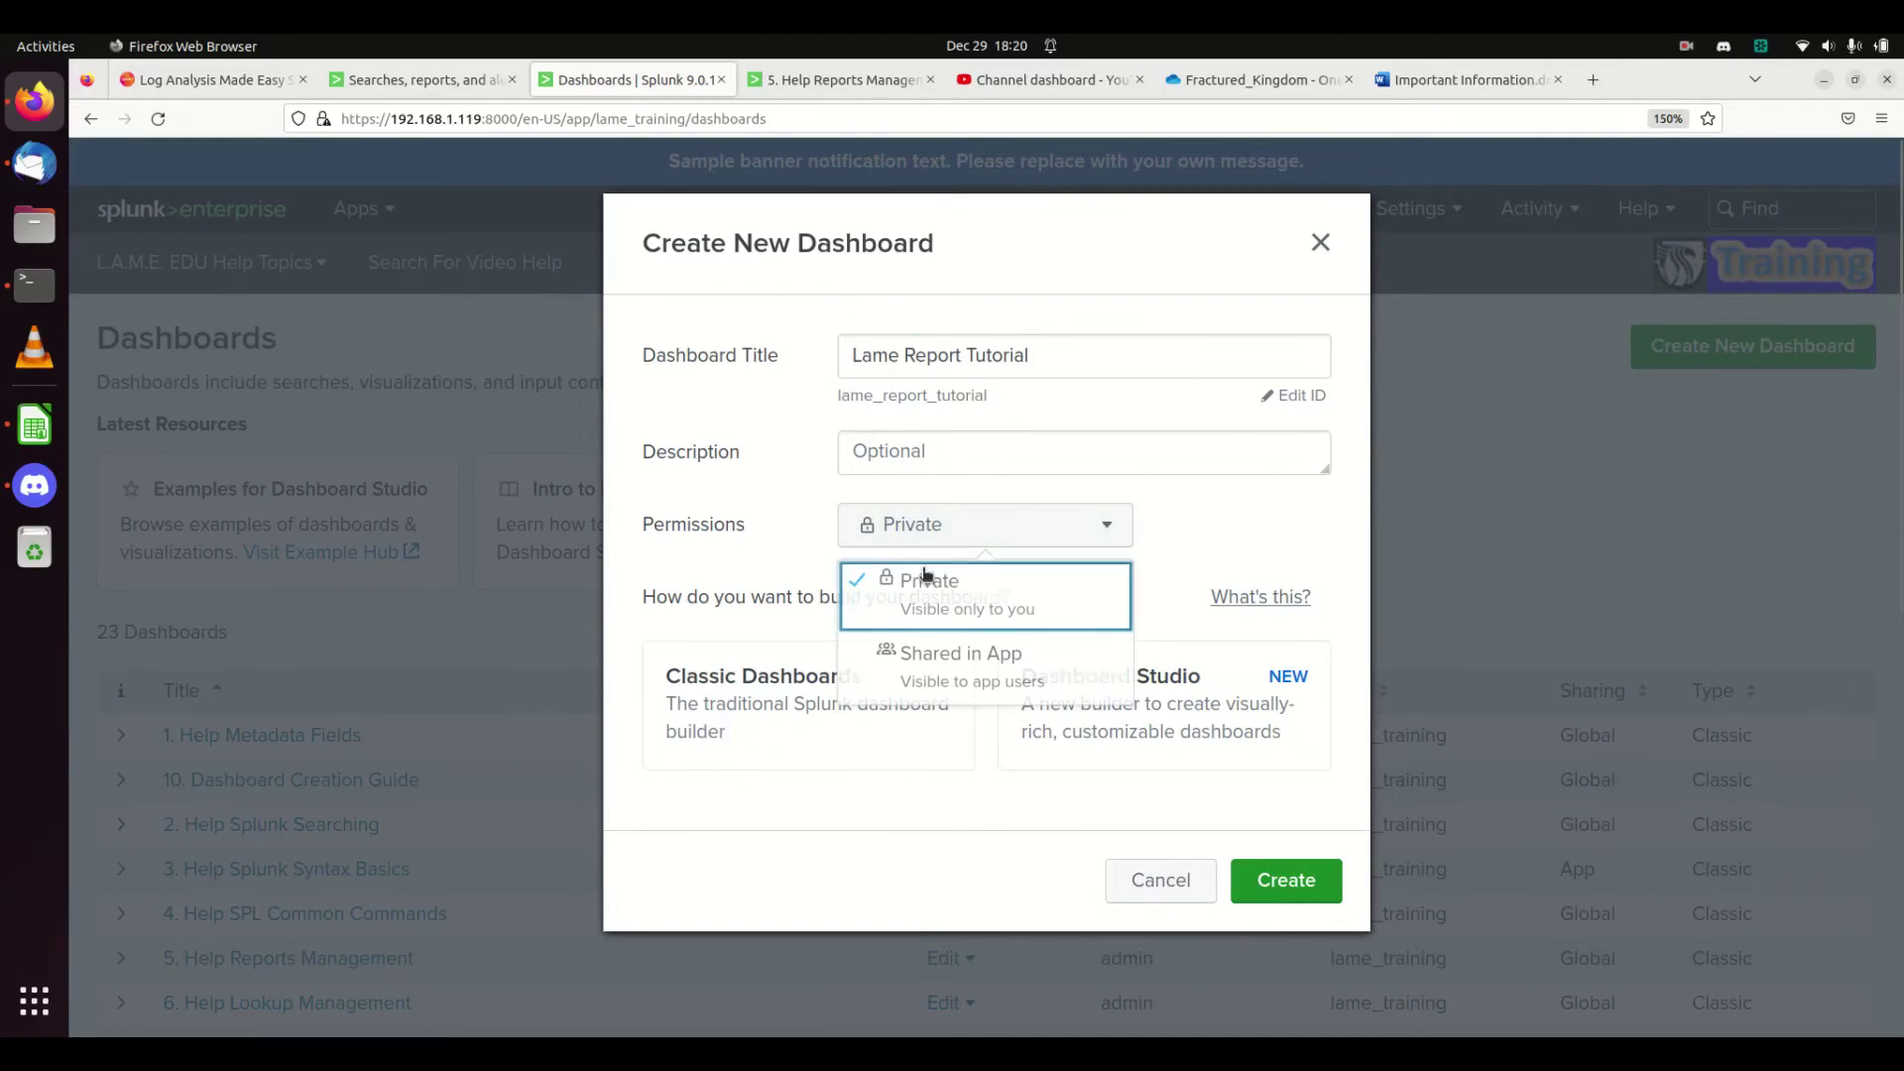
pyautogui.click(913, 647)
pyautogui.click(871, 700)
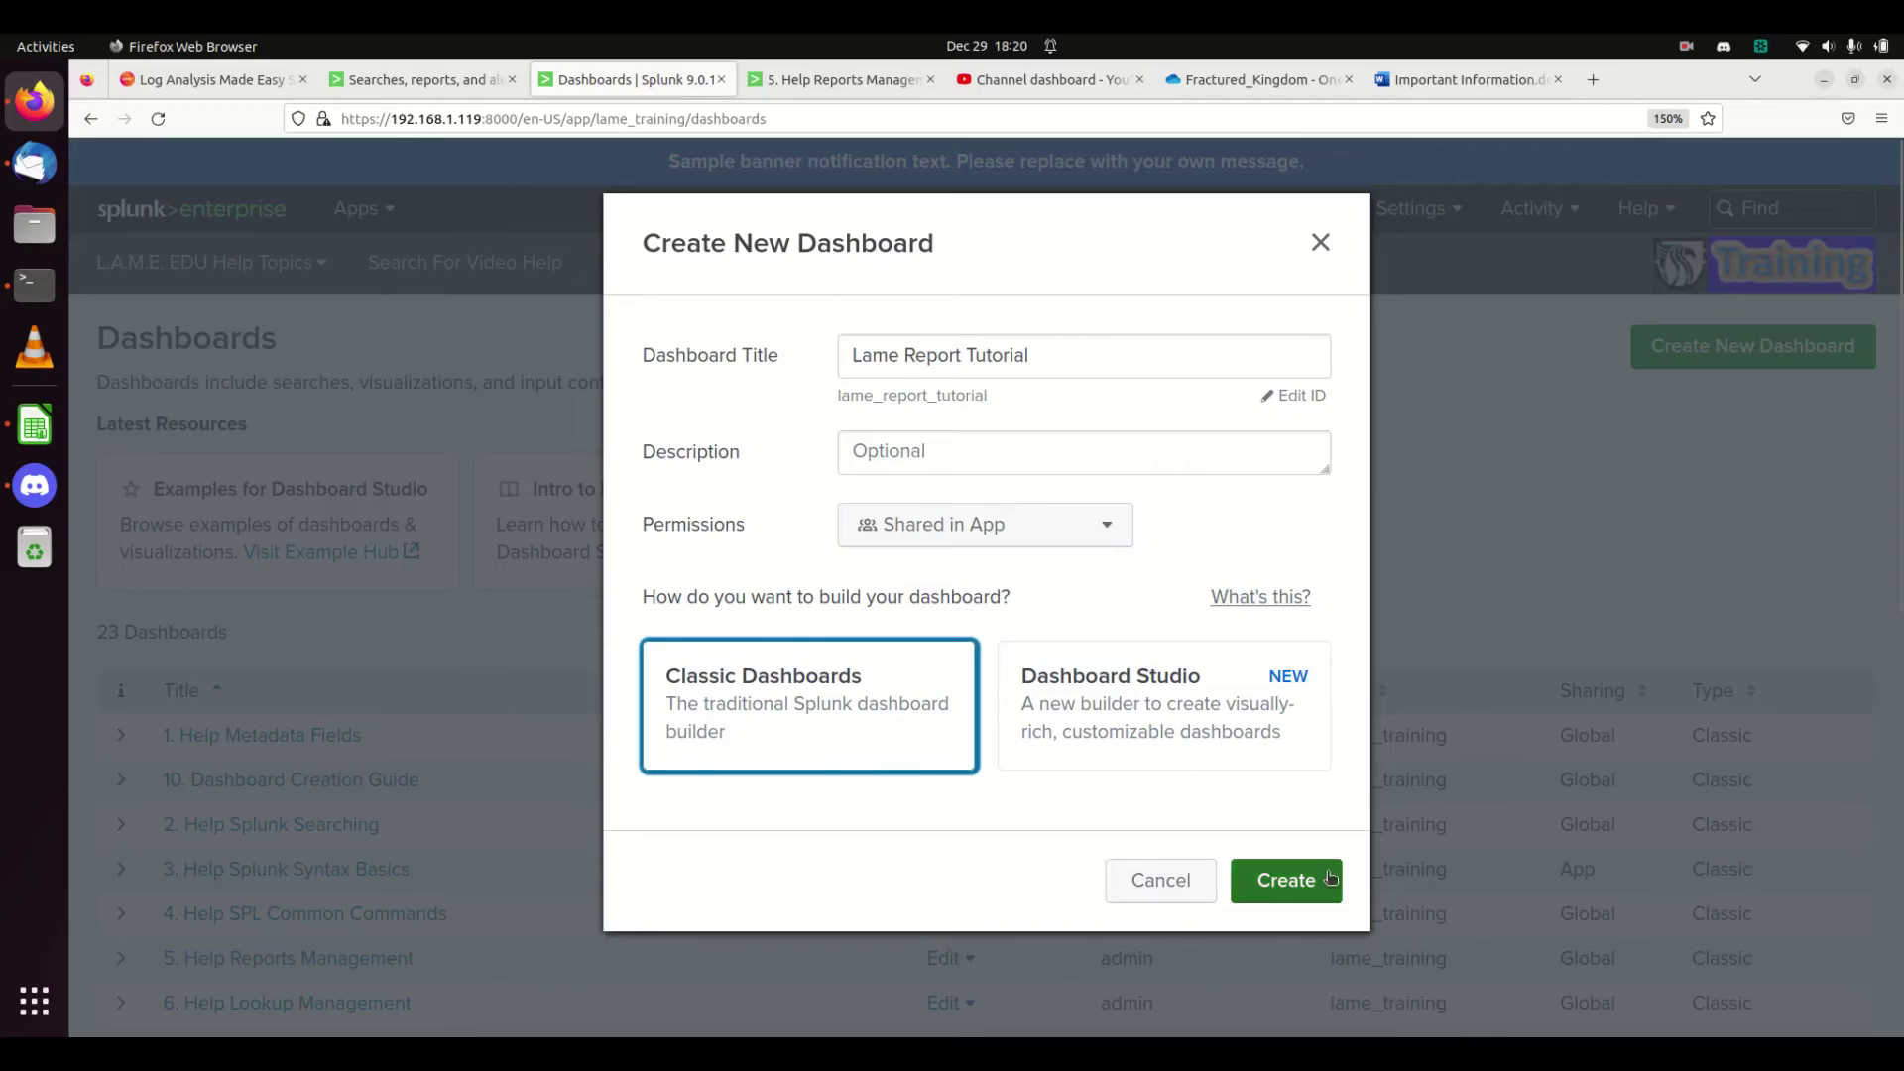
pyautogui.click(1330, 877)
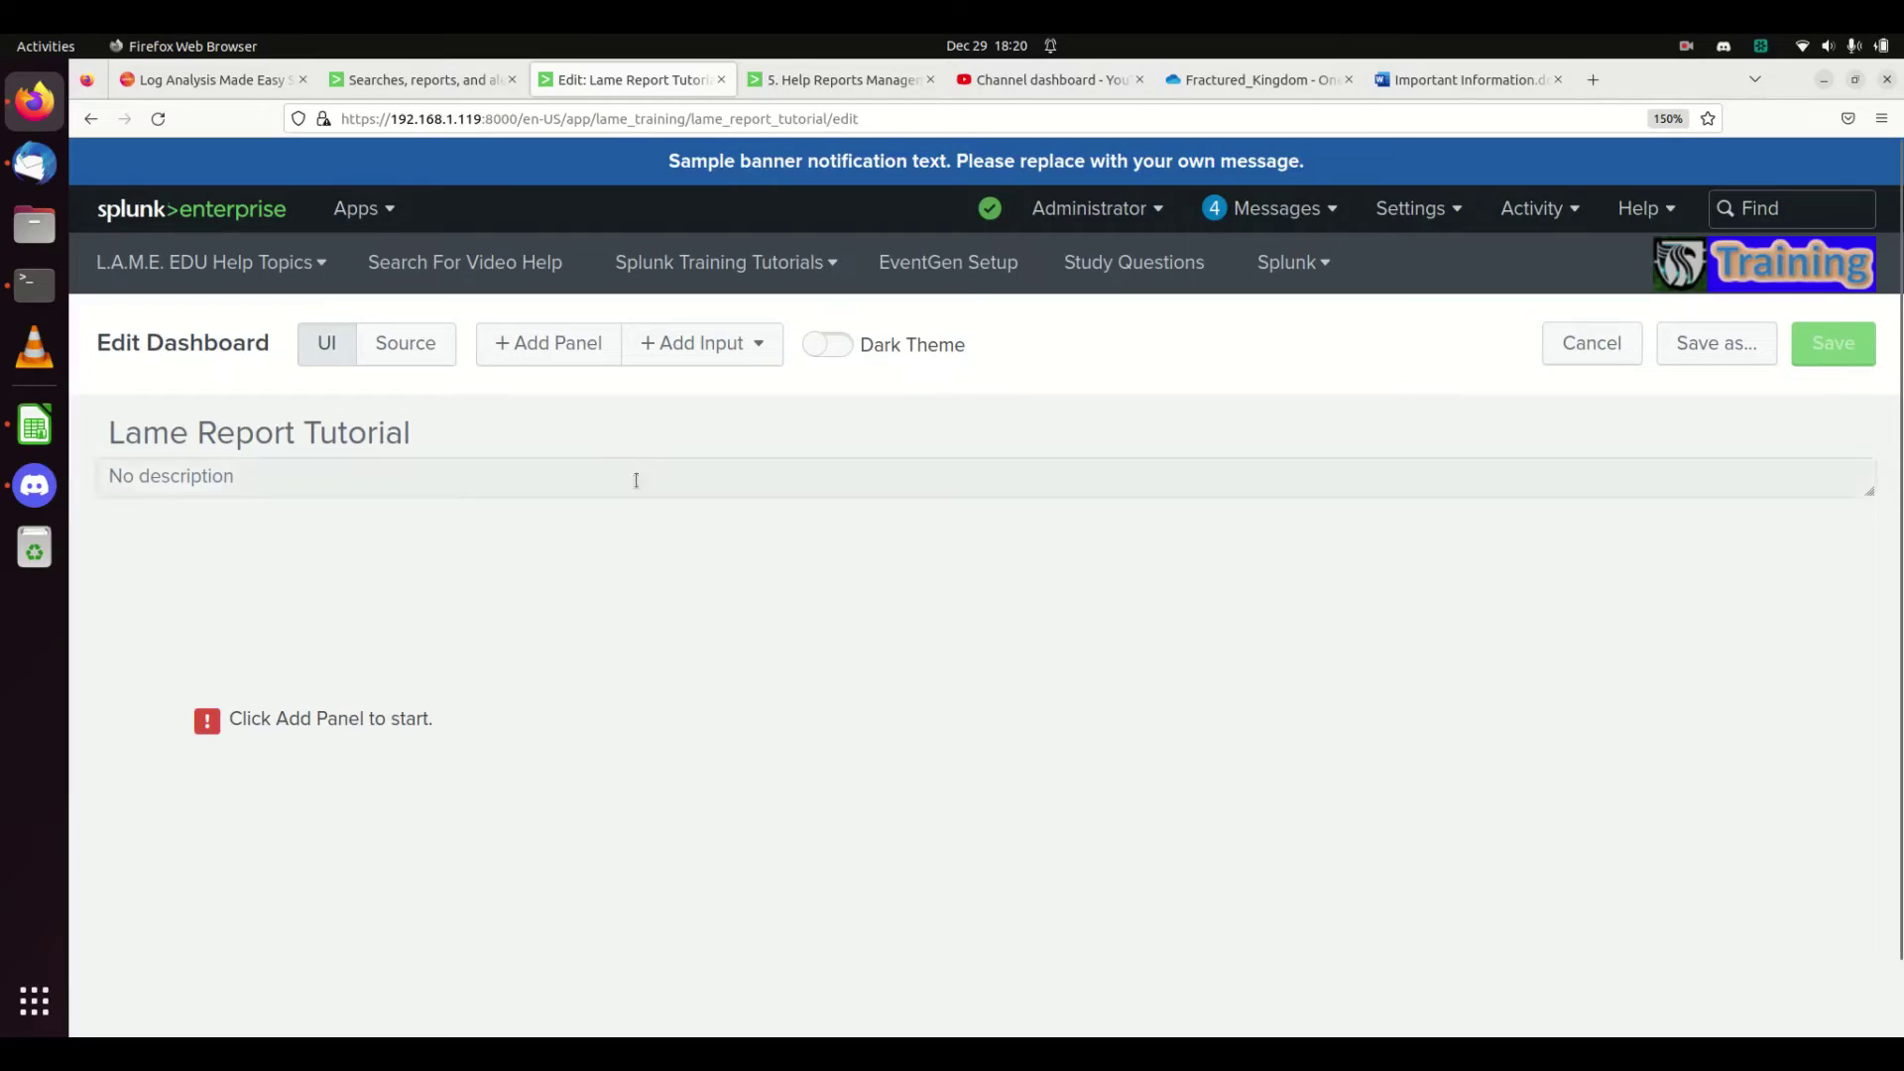
# Add the lame_source_connections report as a panel via New from Report, found by searching 'lame'.
pyautogui.click(552, 366)
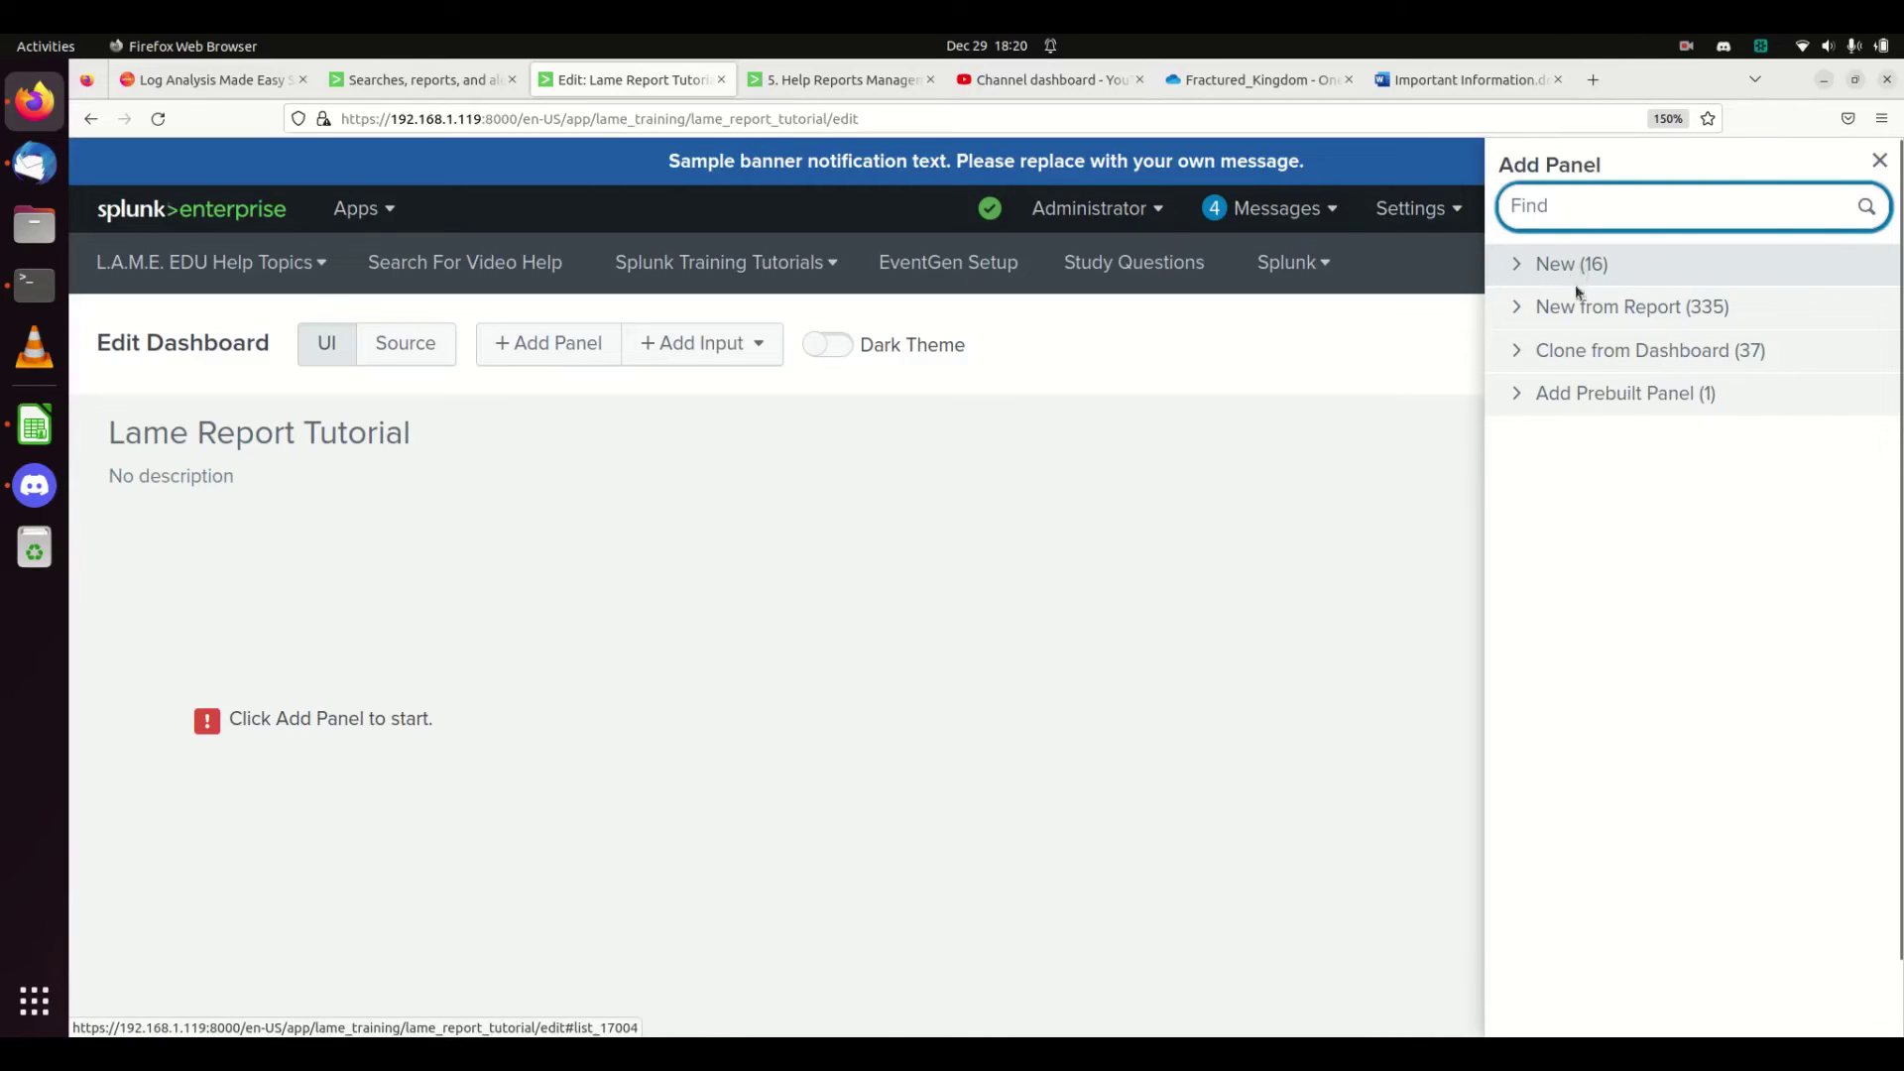
pyautogui.click(1578, 309)
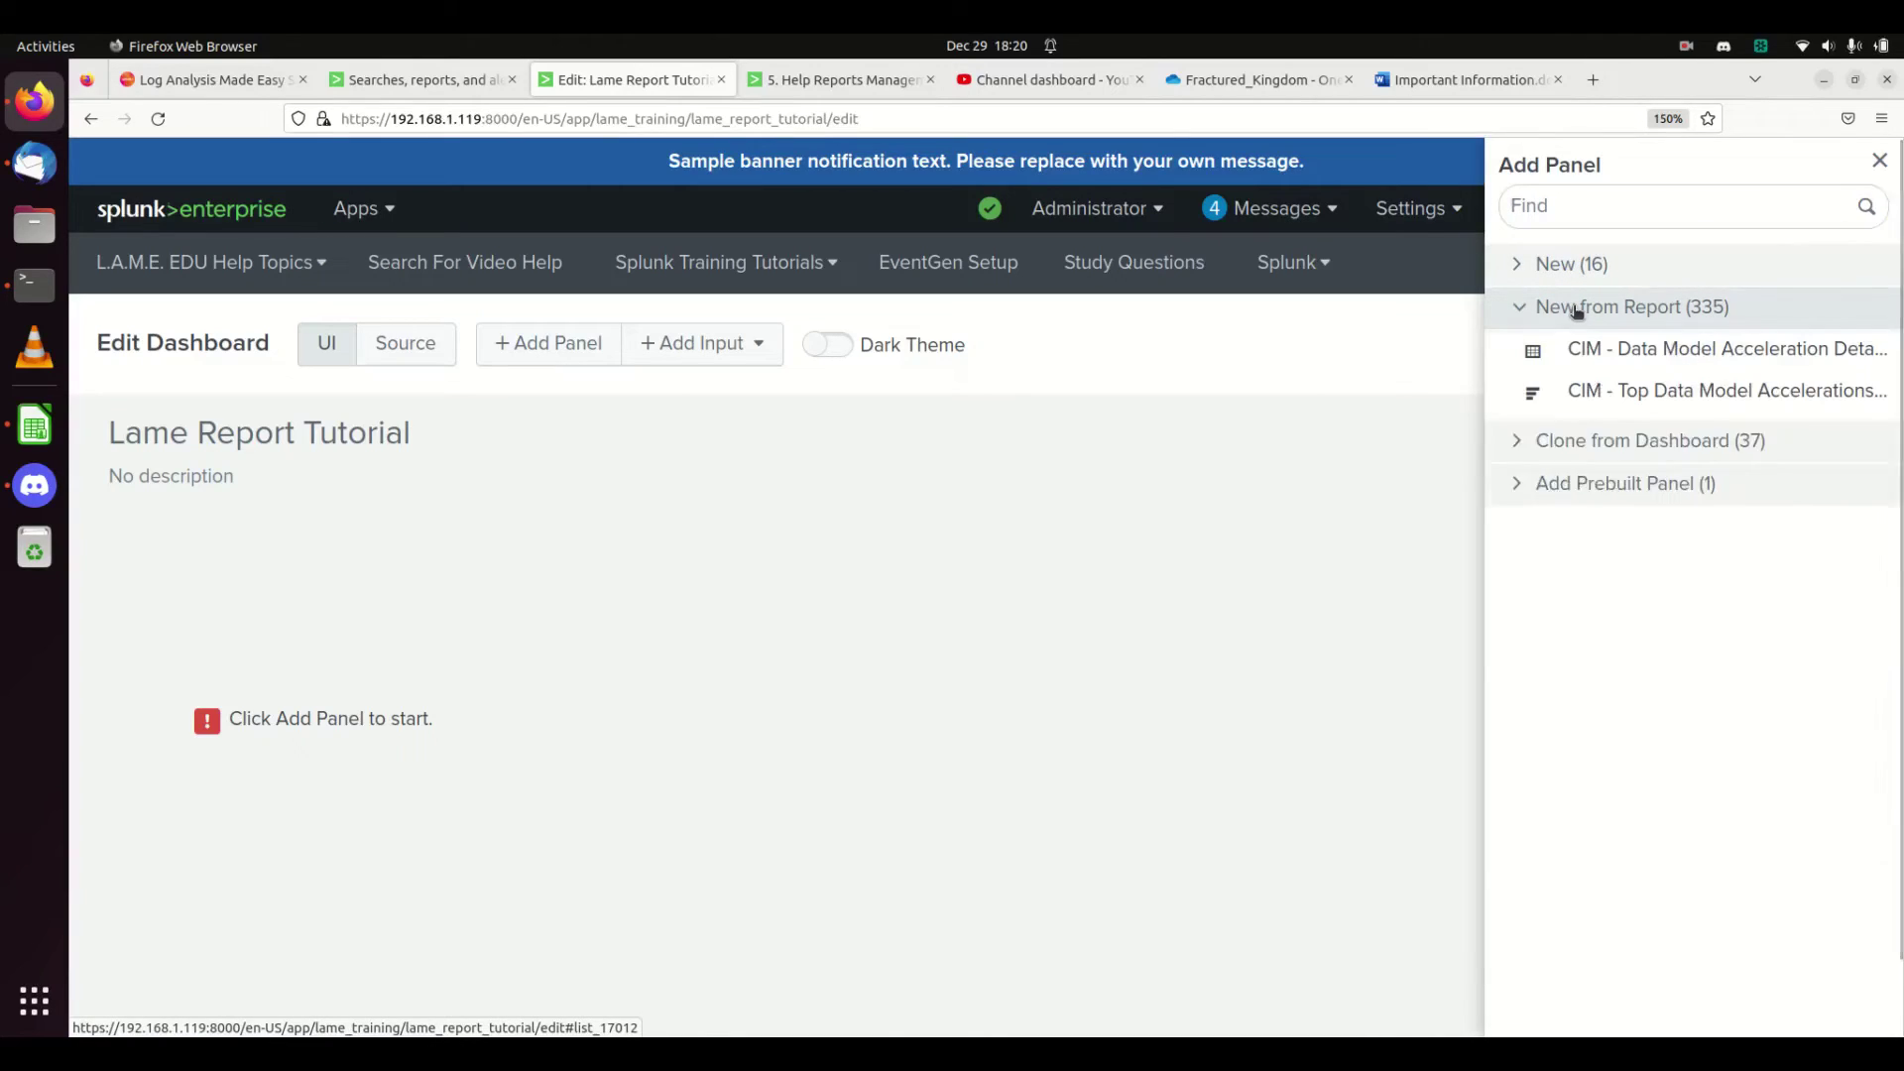
pyautogui.click(1616, 202)
pyautogui.write('lame')
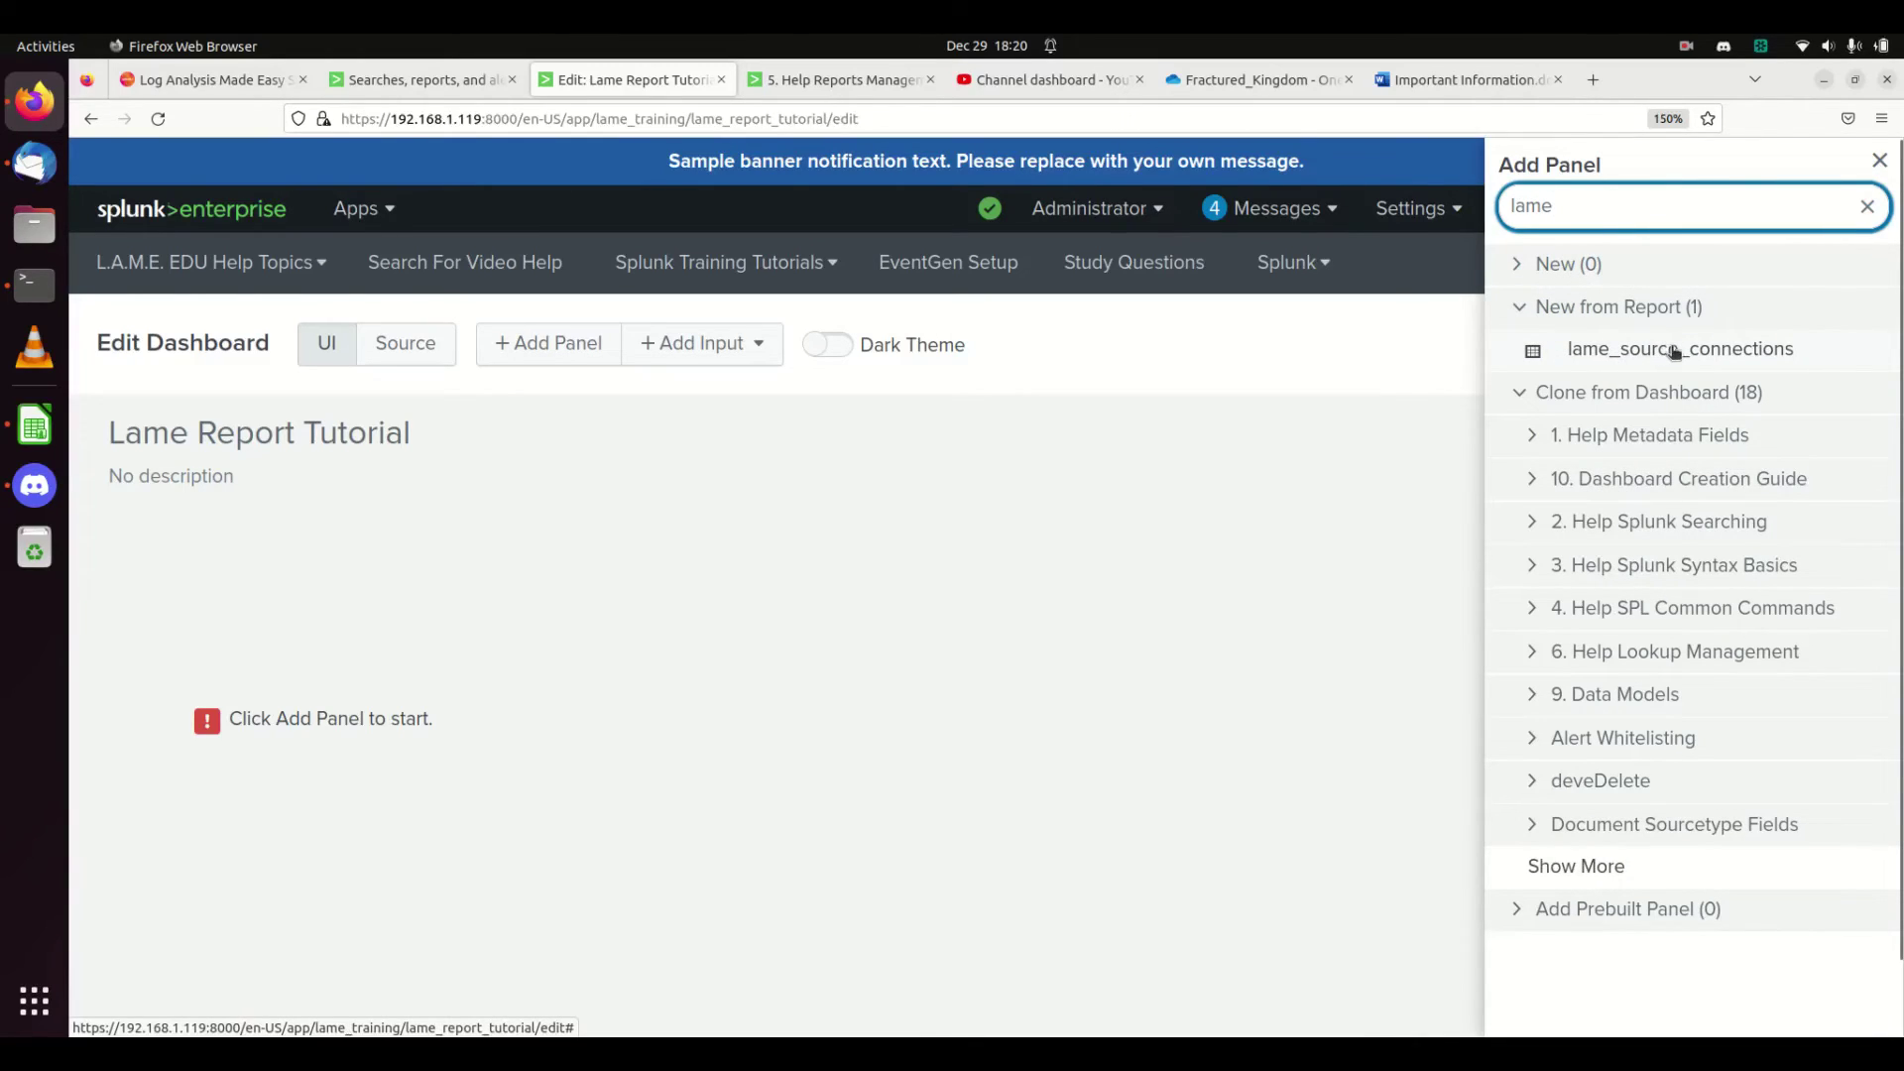
pyautogui.click(1712, 353)
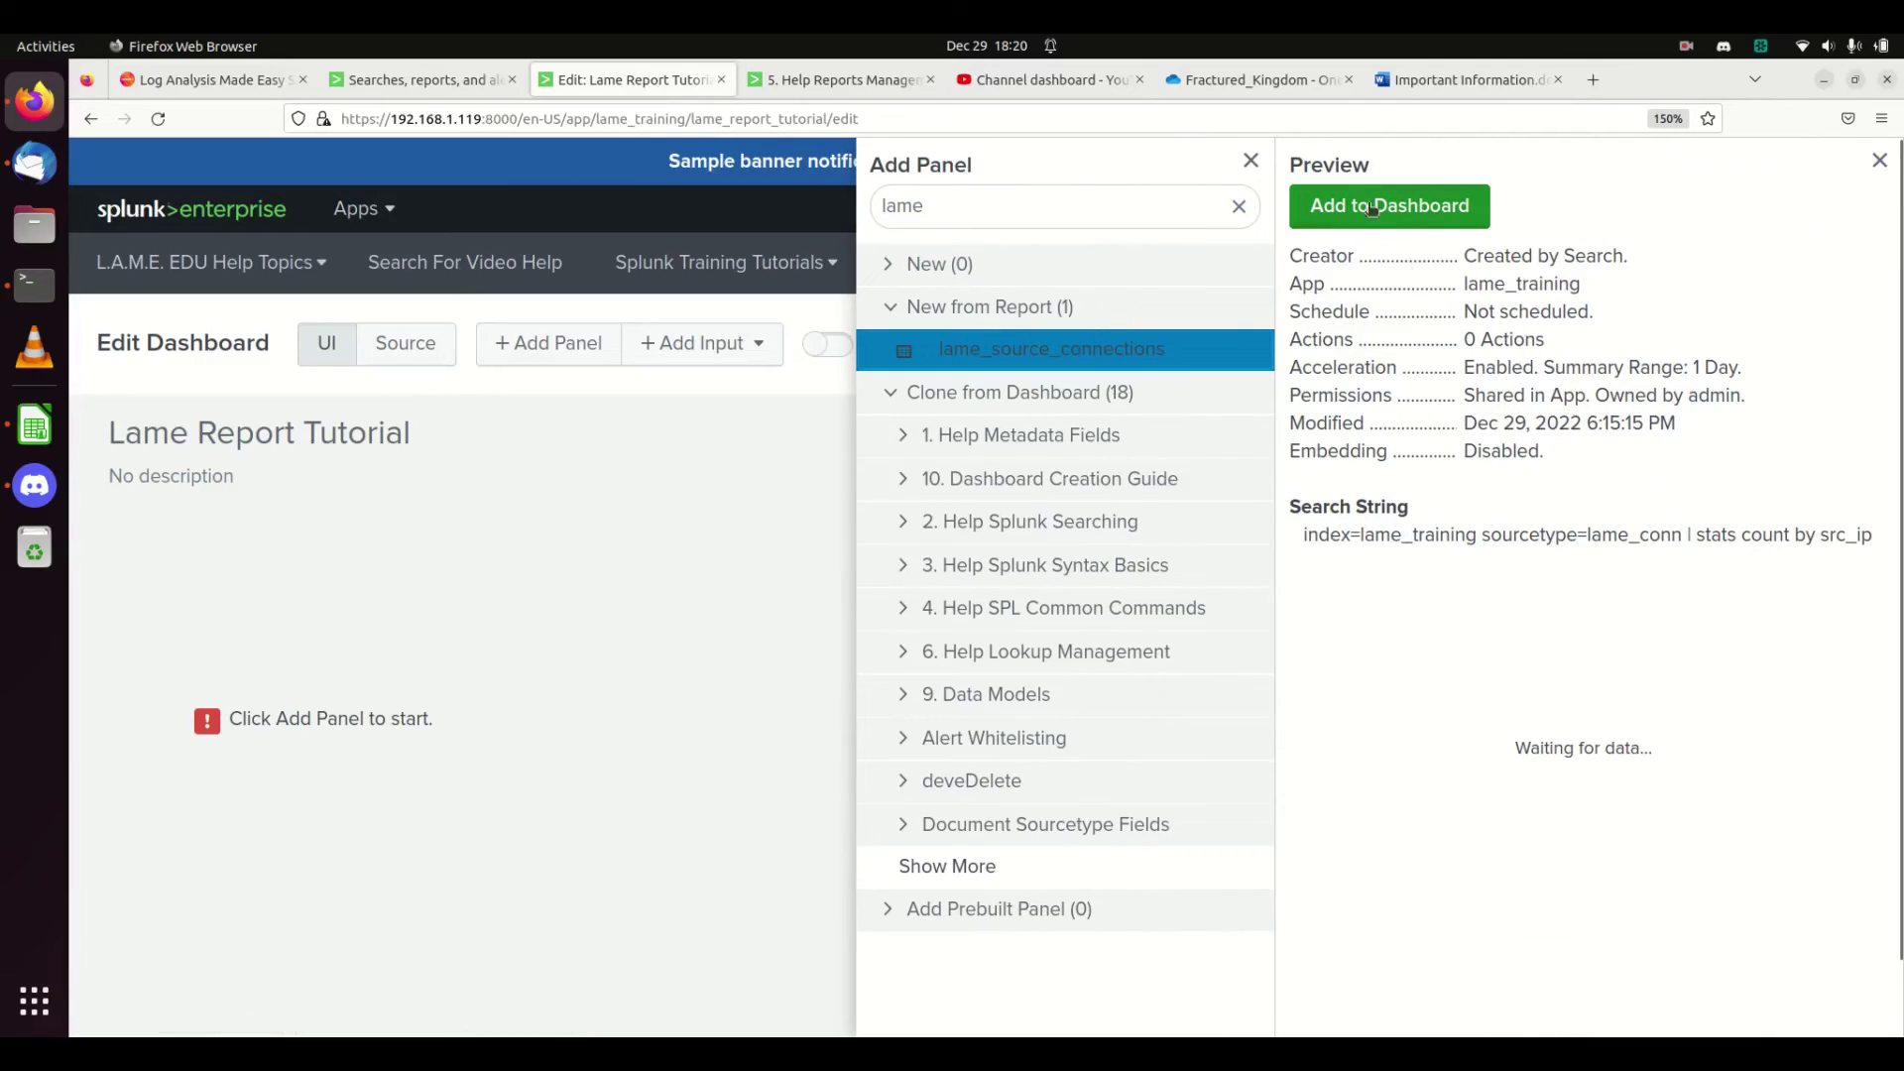
pyautogui.click(1437, 208)
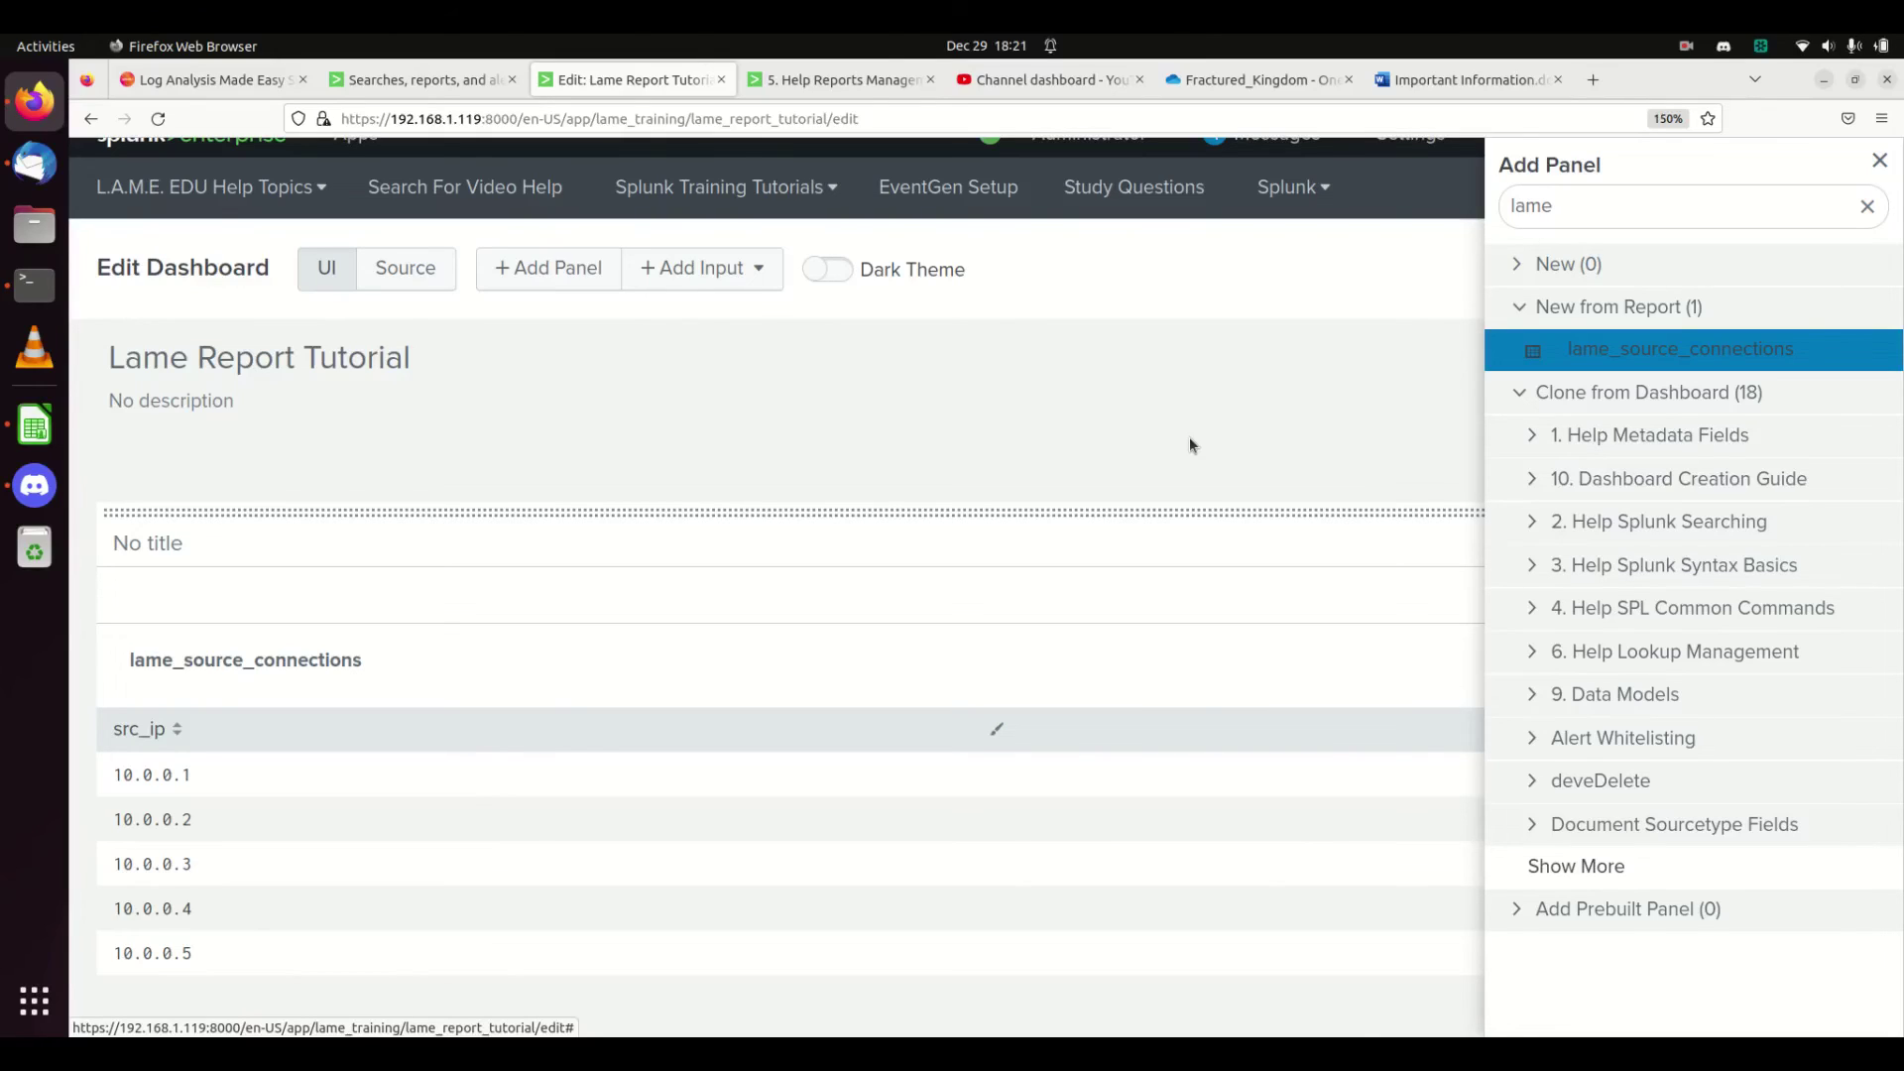
pyautogui.click(1188, 445)
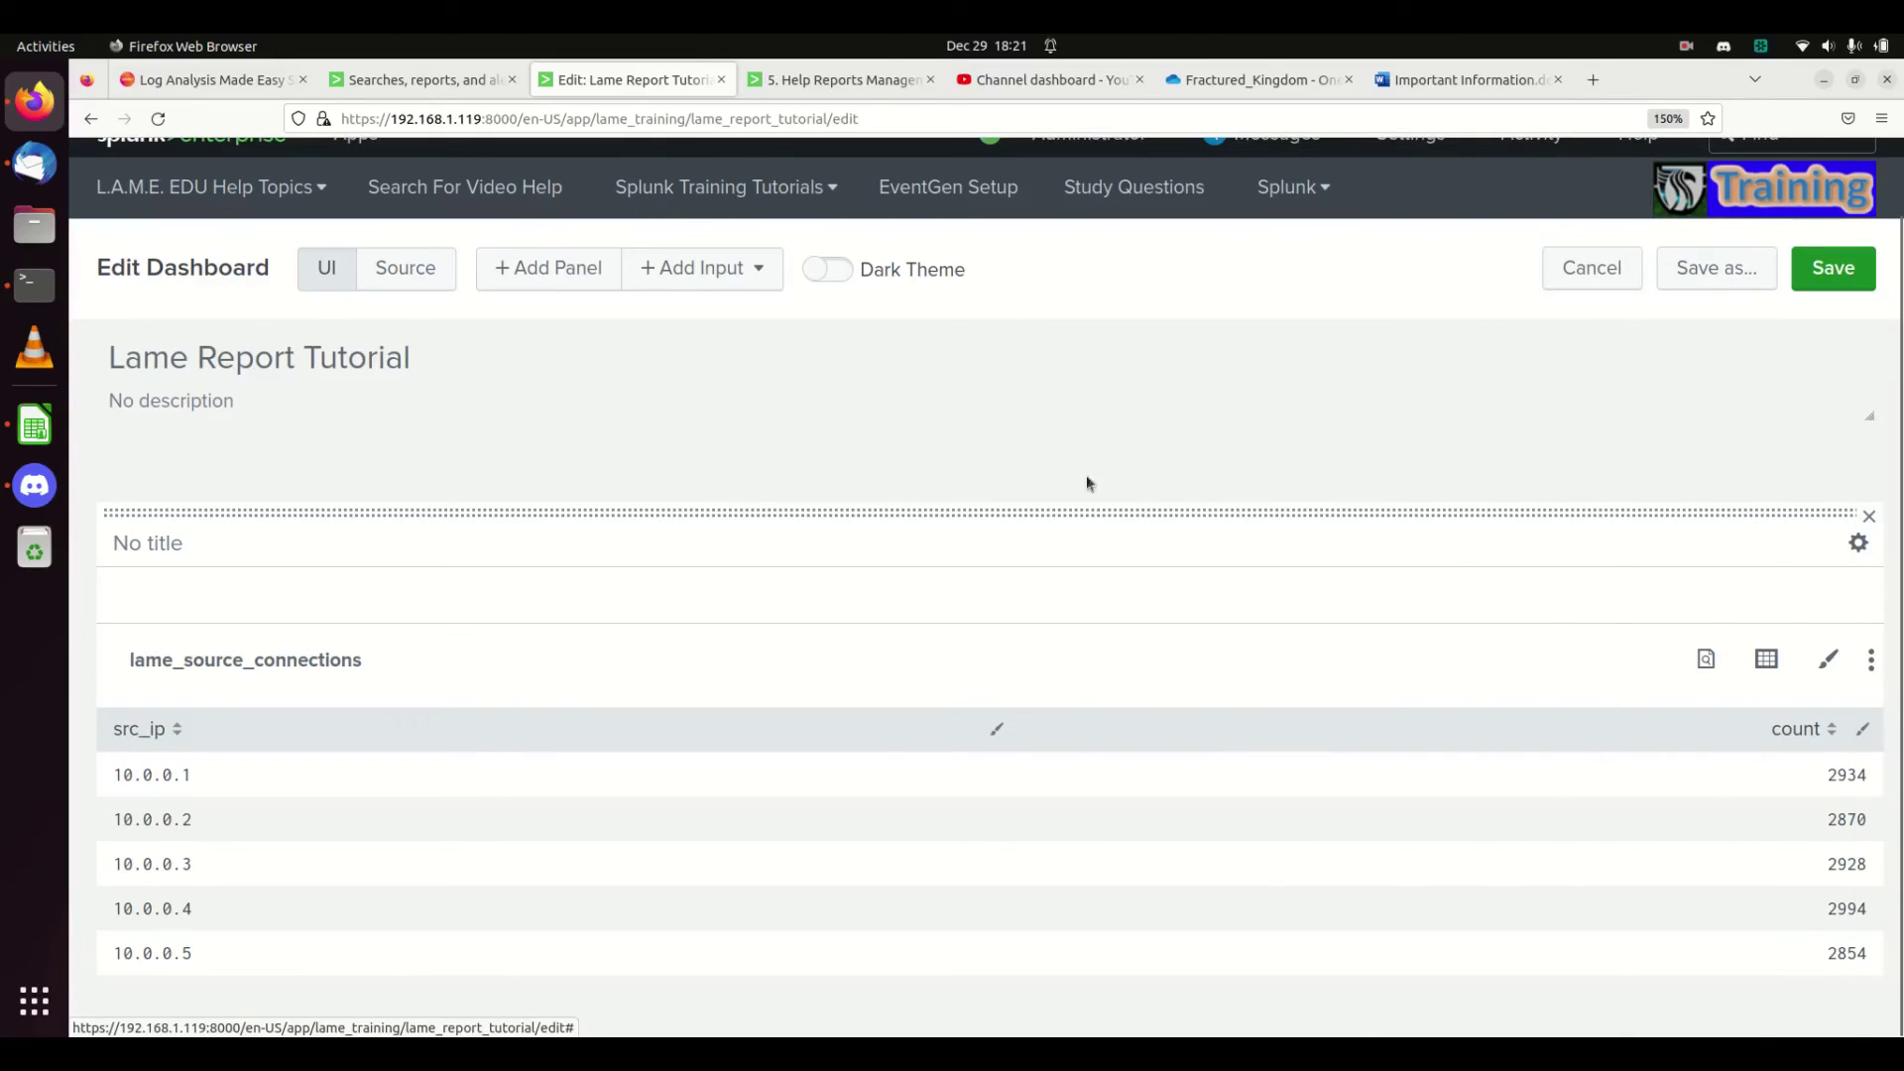
pyautogui.click(522, 271)
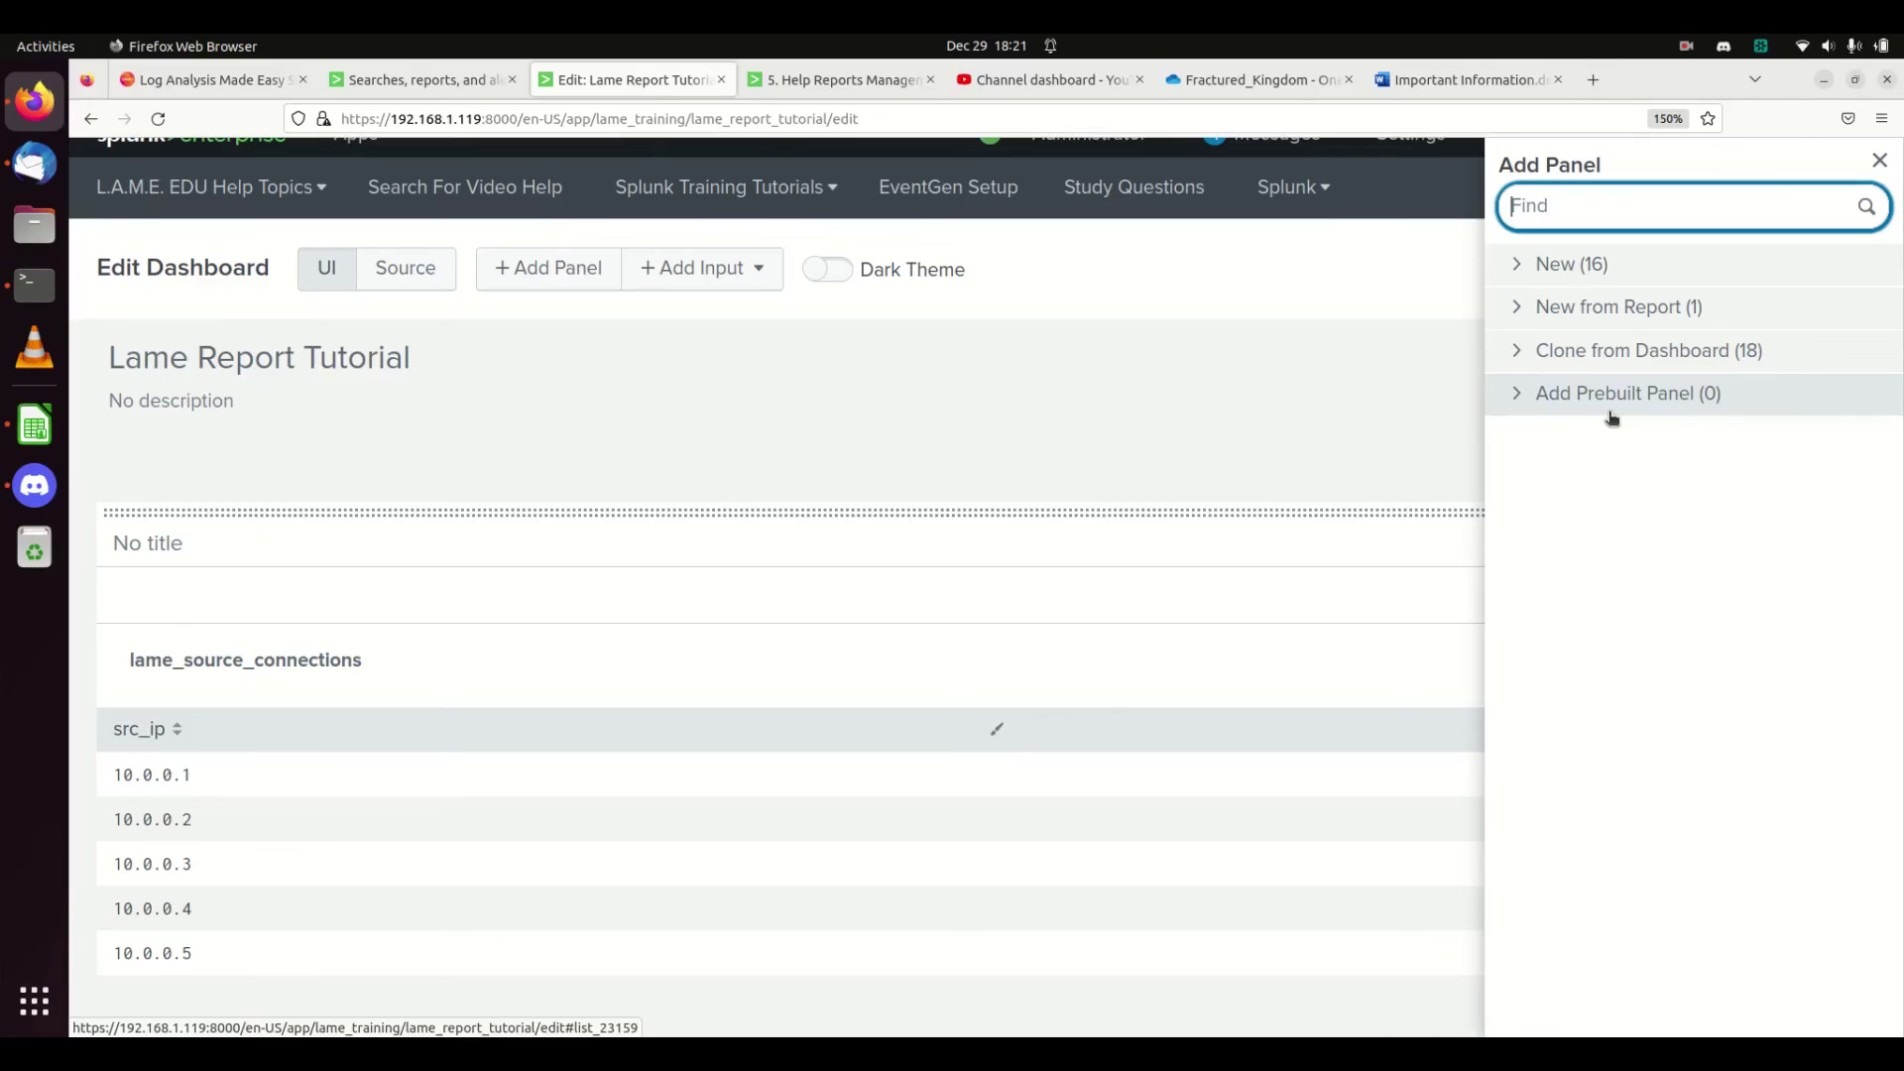
# Scroll the '5. Help Reports Management' page down to its Saving as a Dashboard Panel section.
pyautogui.click(890, 90)
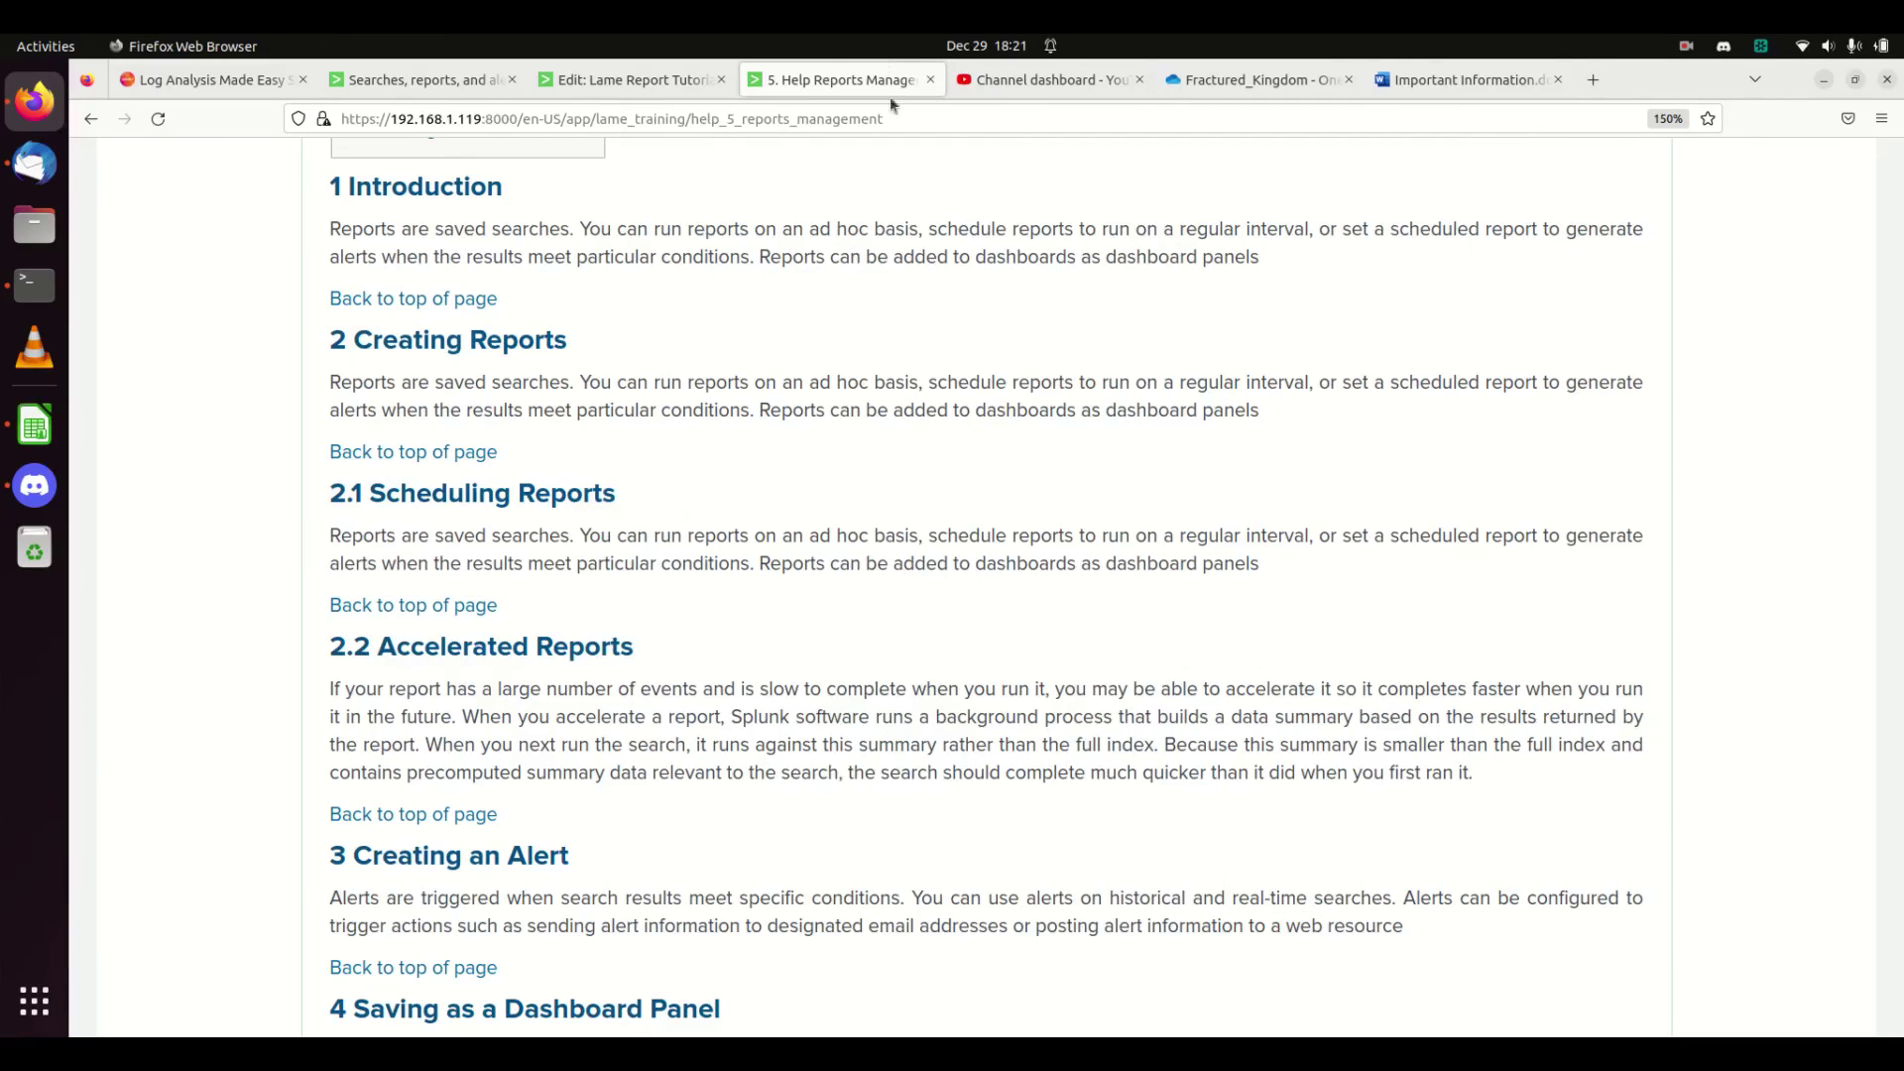
pyautogui.scroll(-1, 695, 674)
pyautogui.scroll(3, 638, 628)
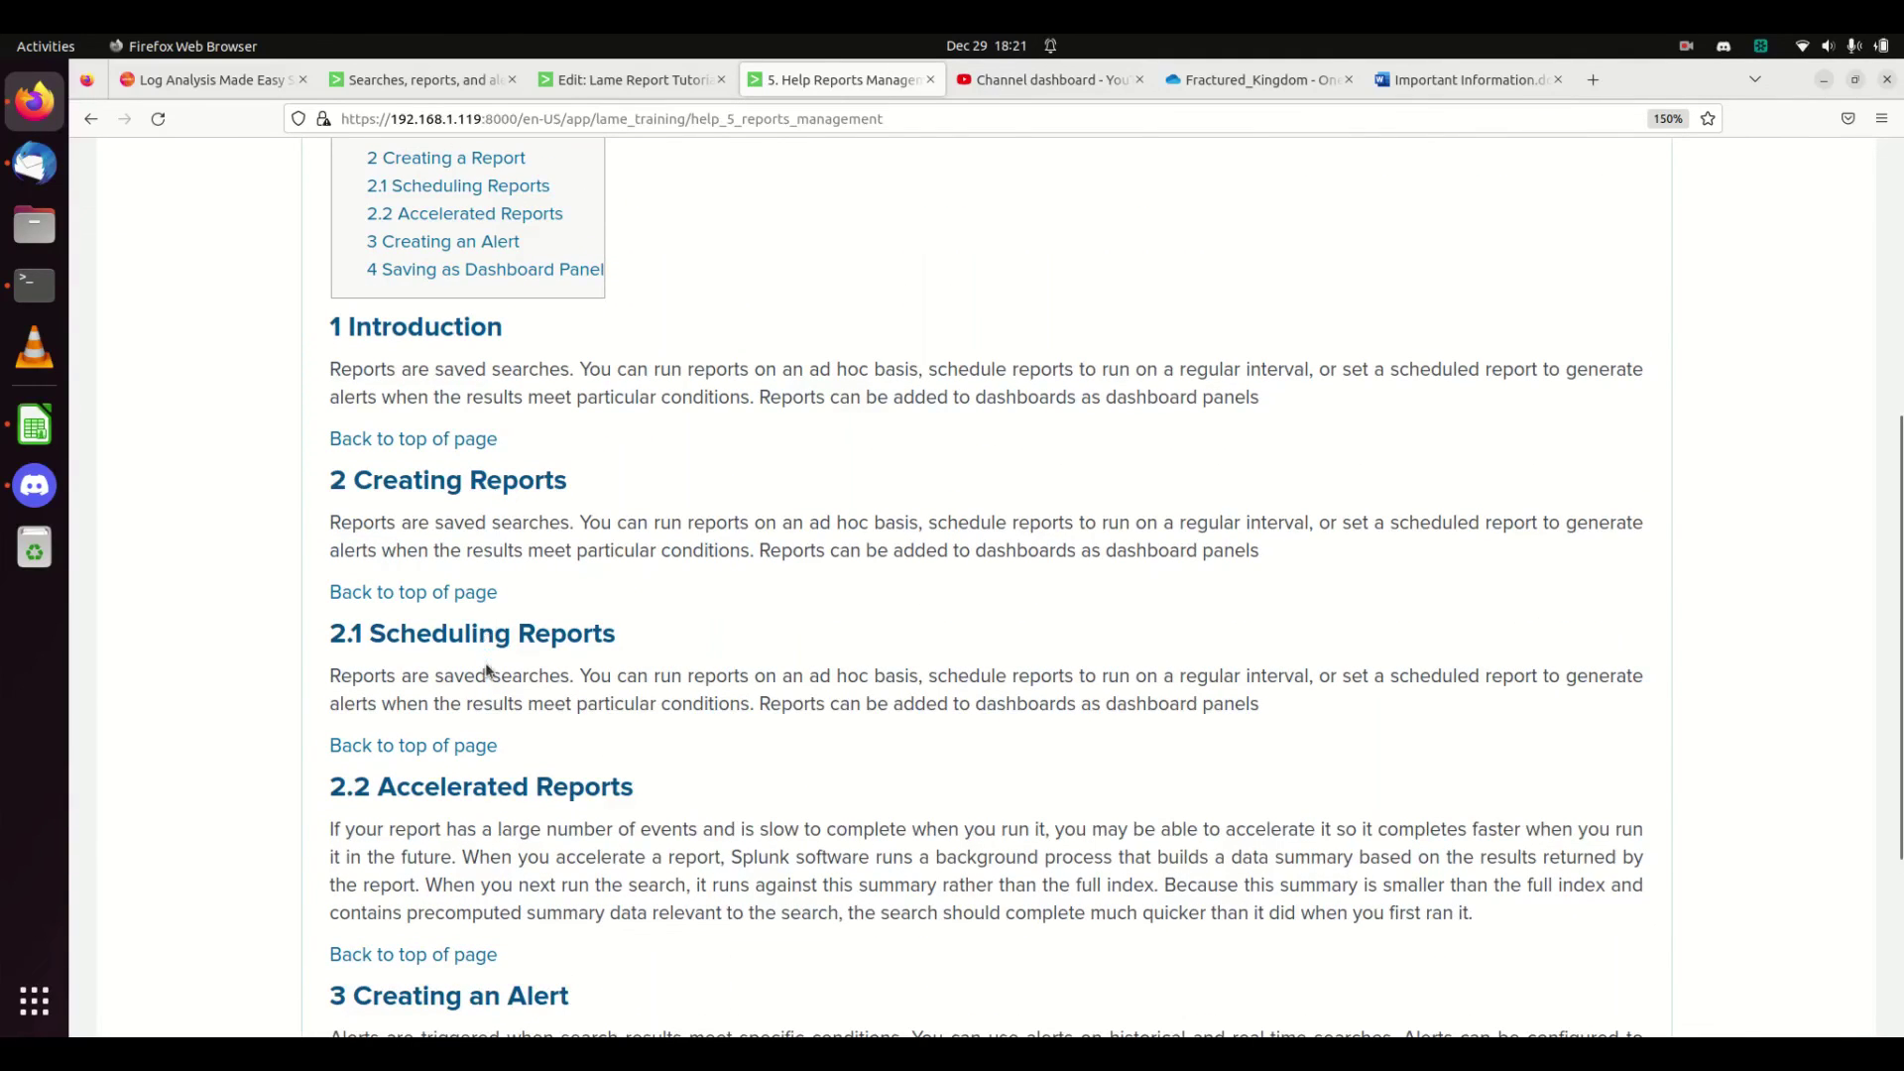
pyautogui.scroll(-5, 602, 809)
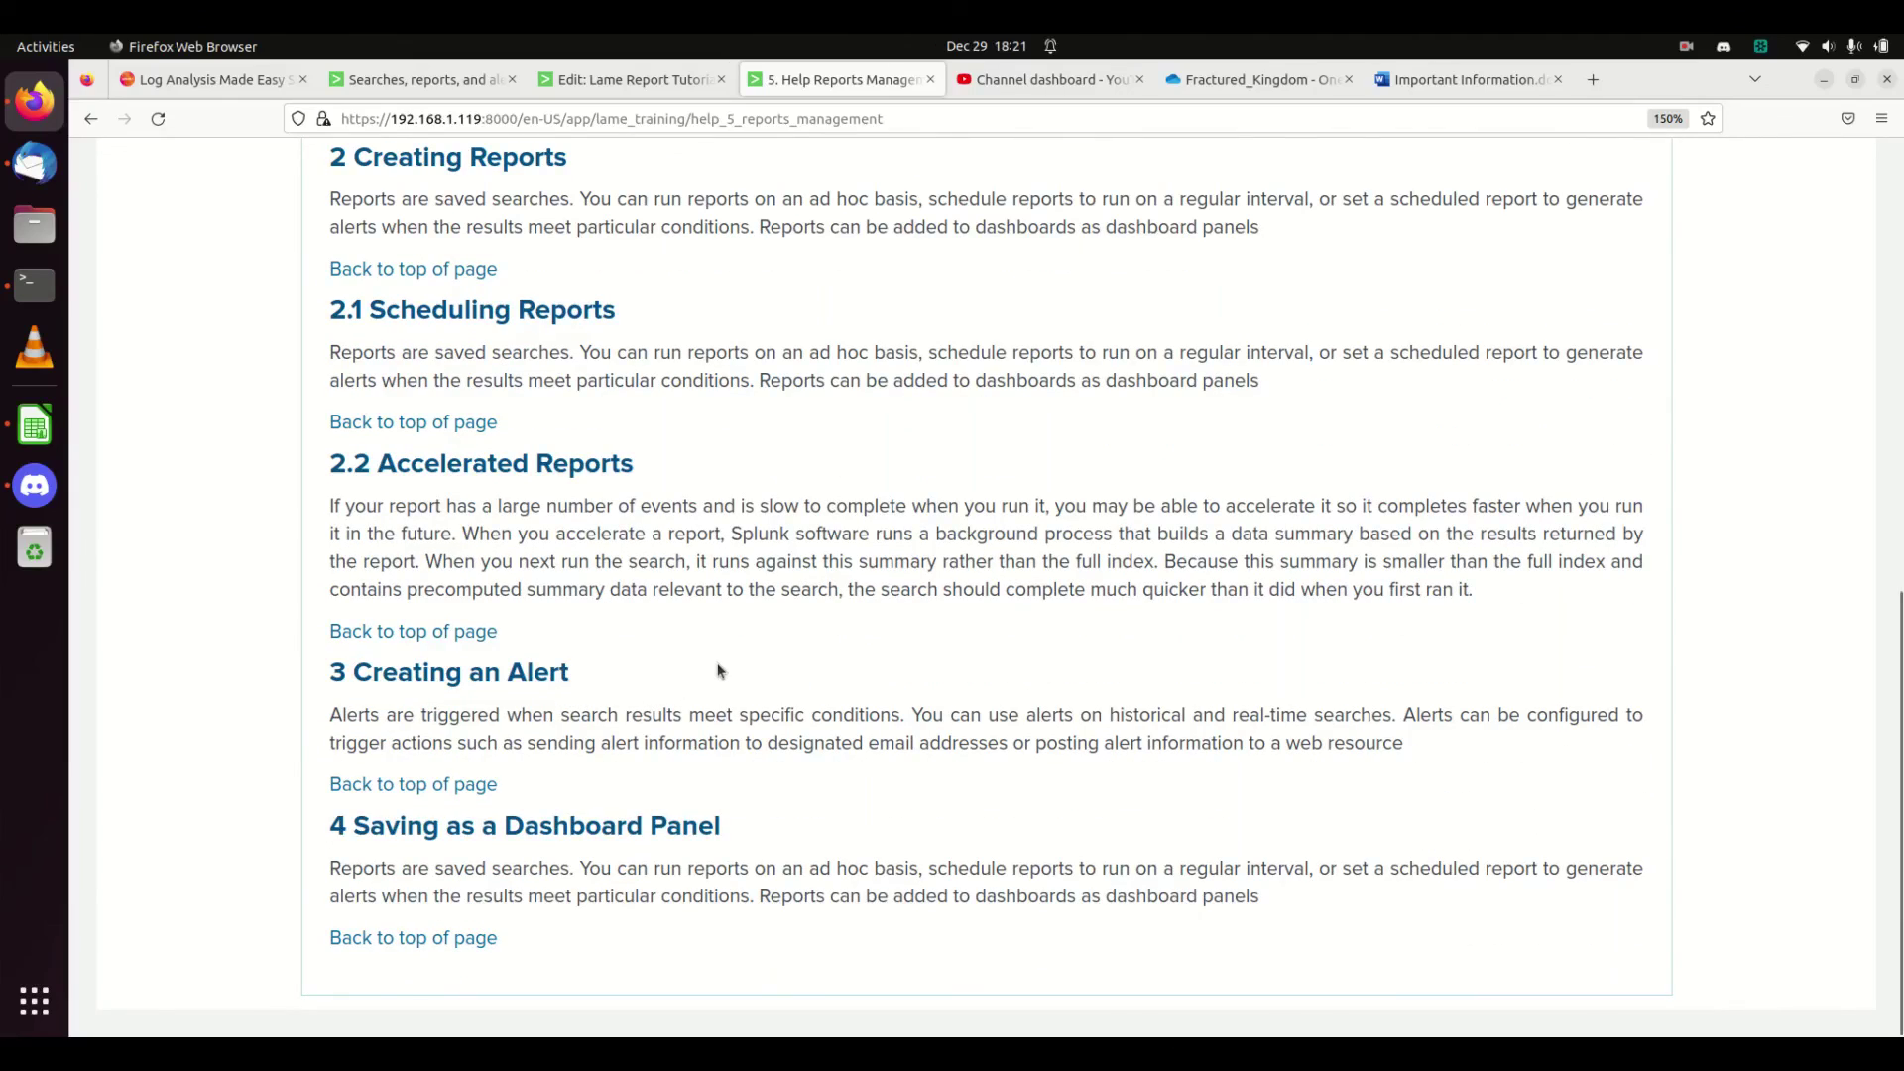
pyautogui.scroll(-1, 714, 715)
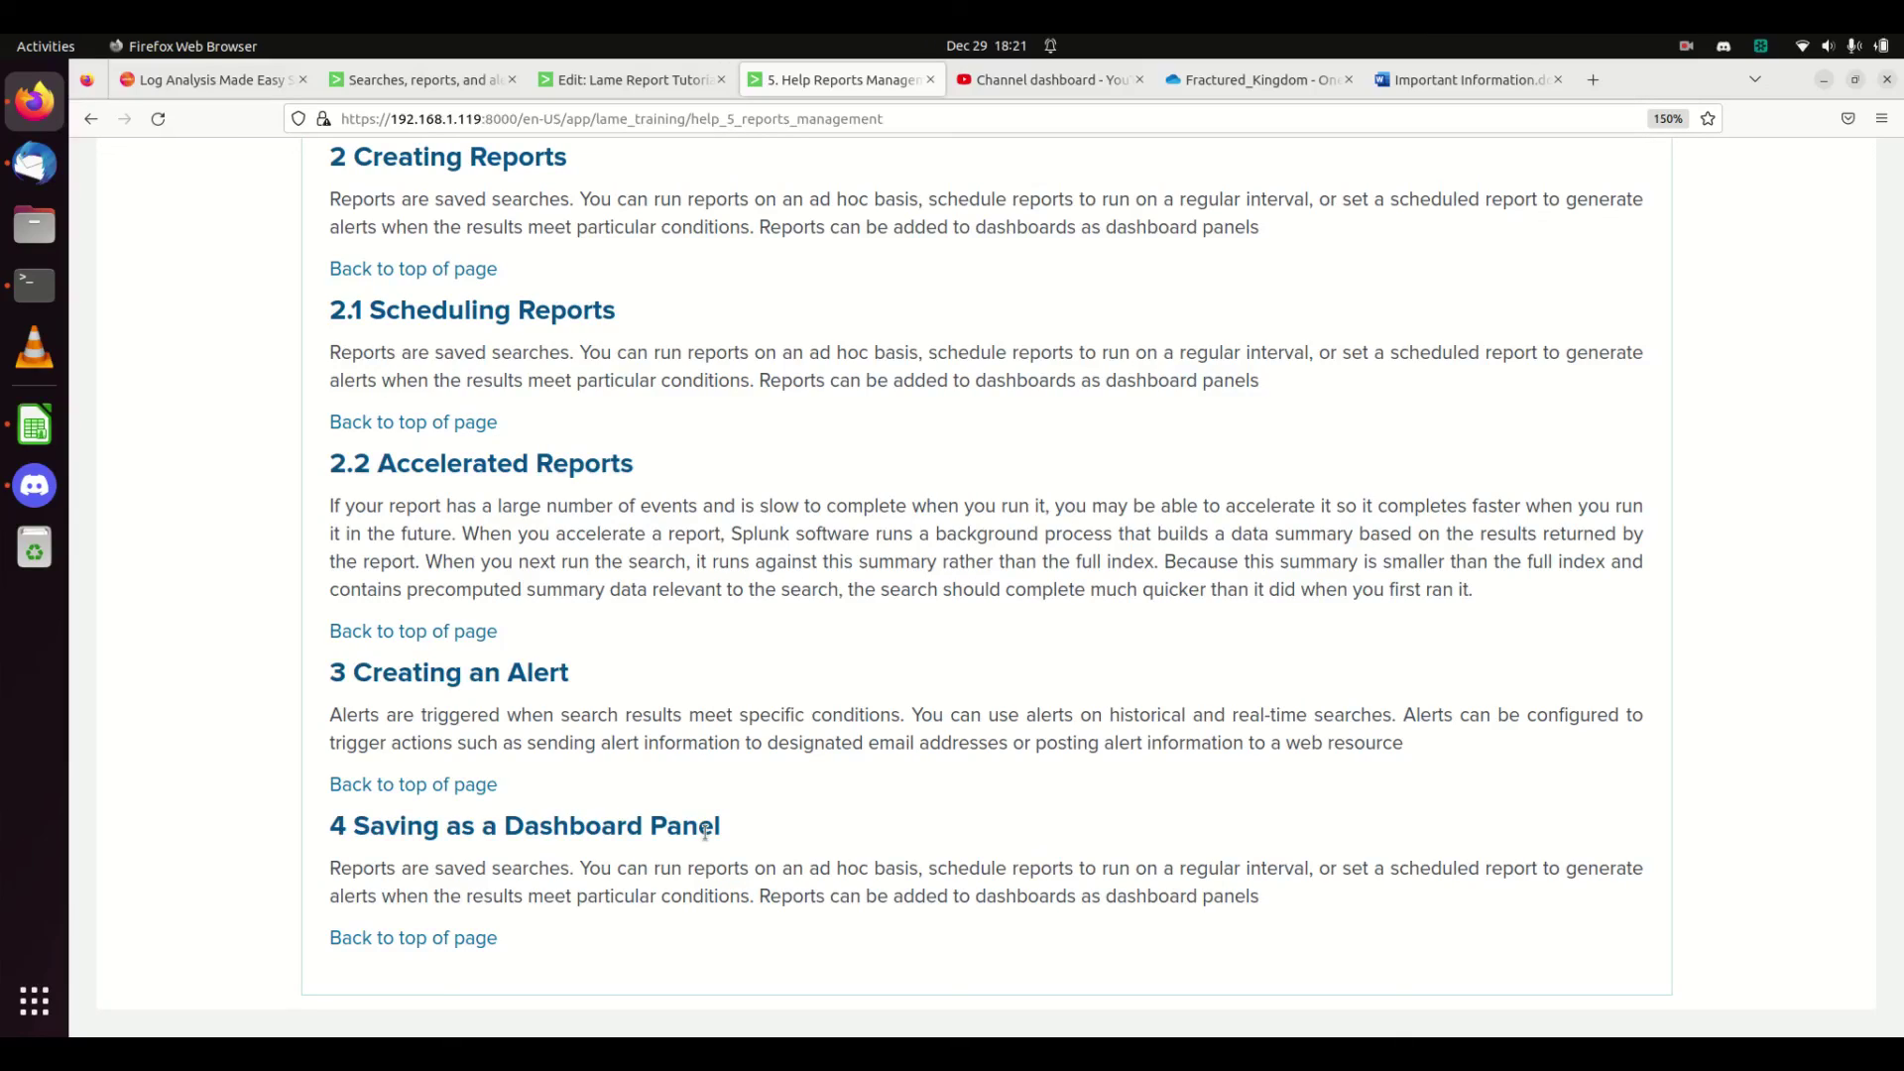
pyautogui.scroll(-1, 1005, 717)
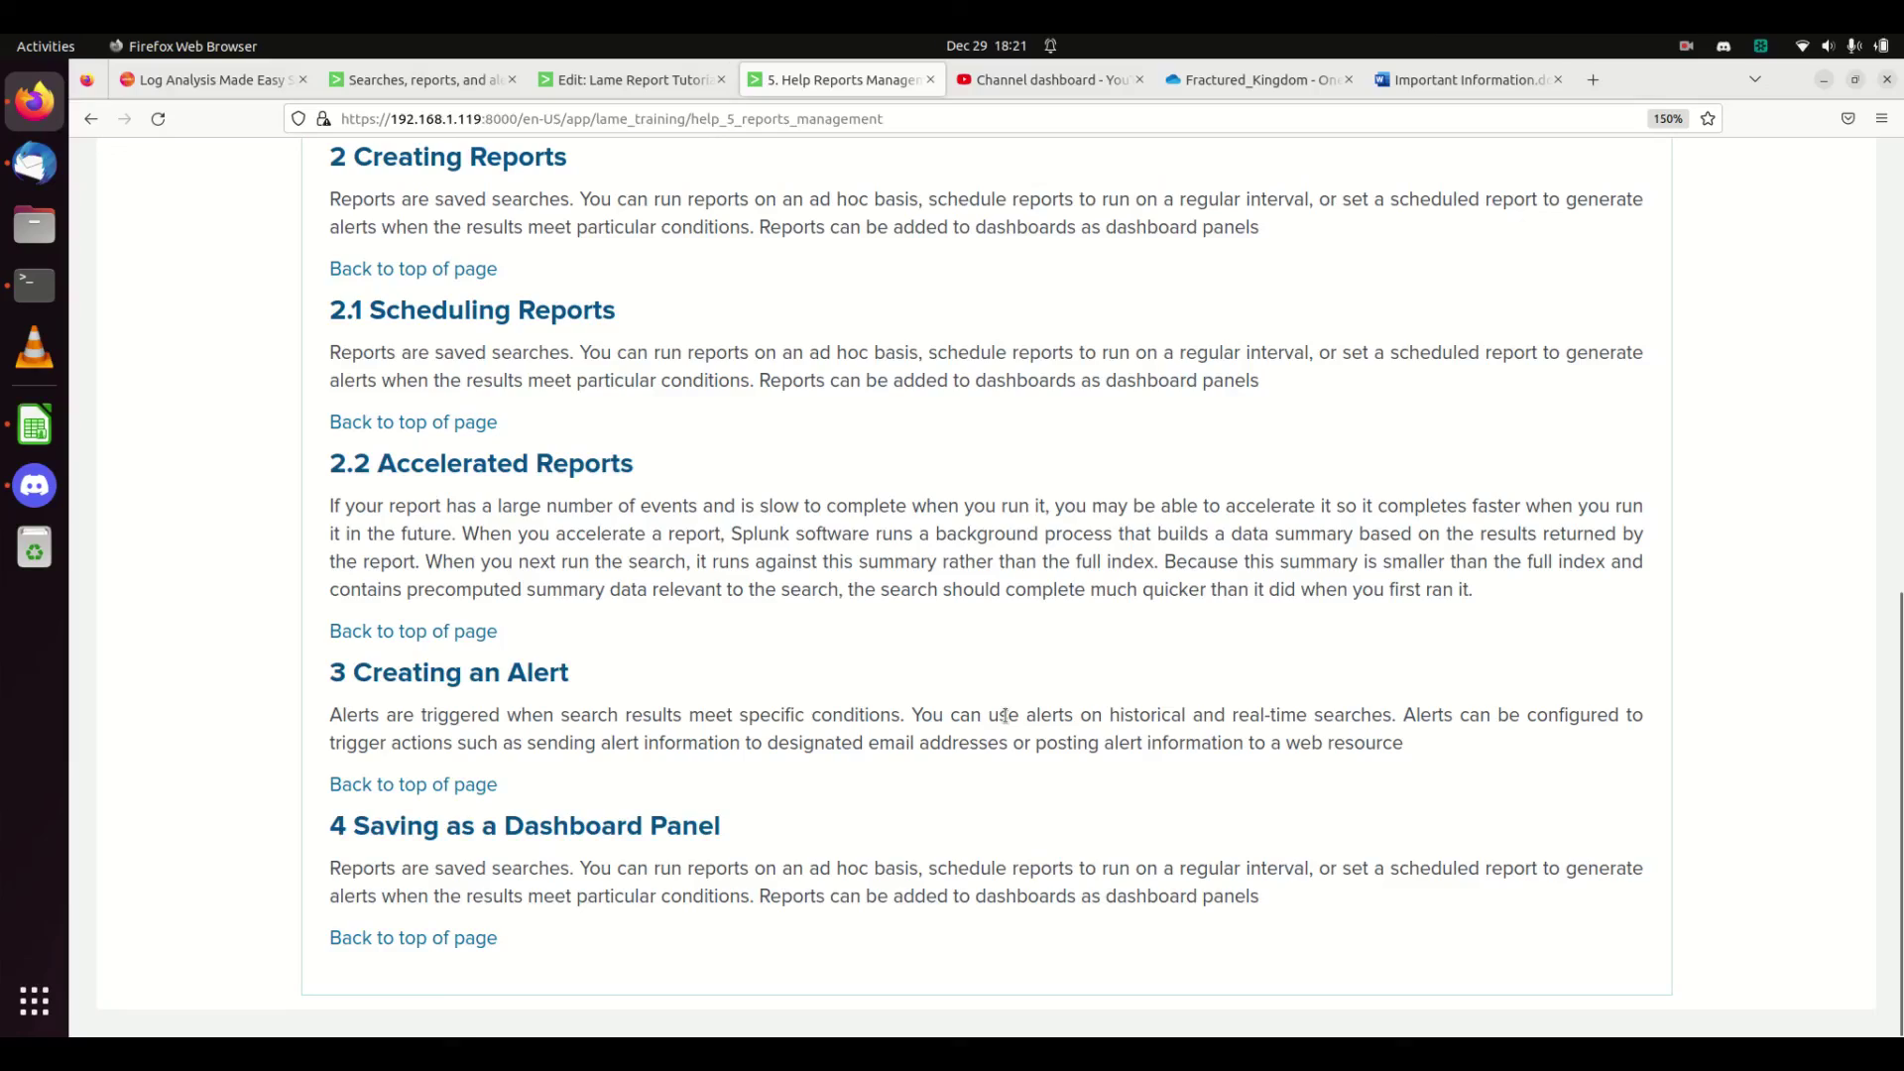